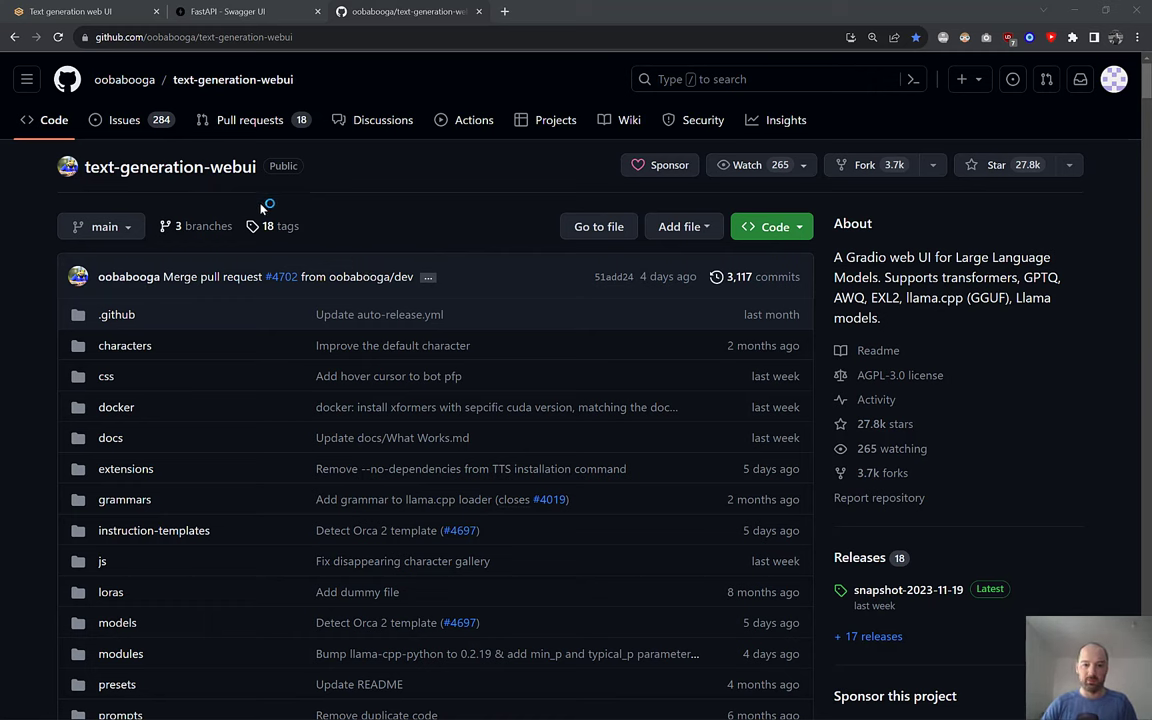
Step: Open the repository's Code dropdown to view clone and download options, then close it
{"action": "left_click", "coordinate": [798, 228]}
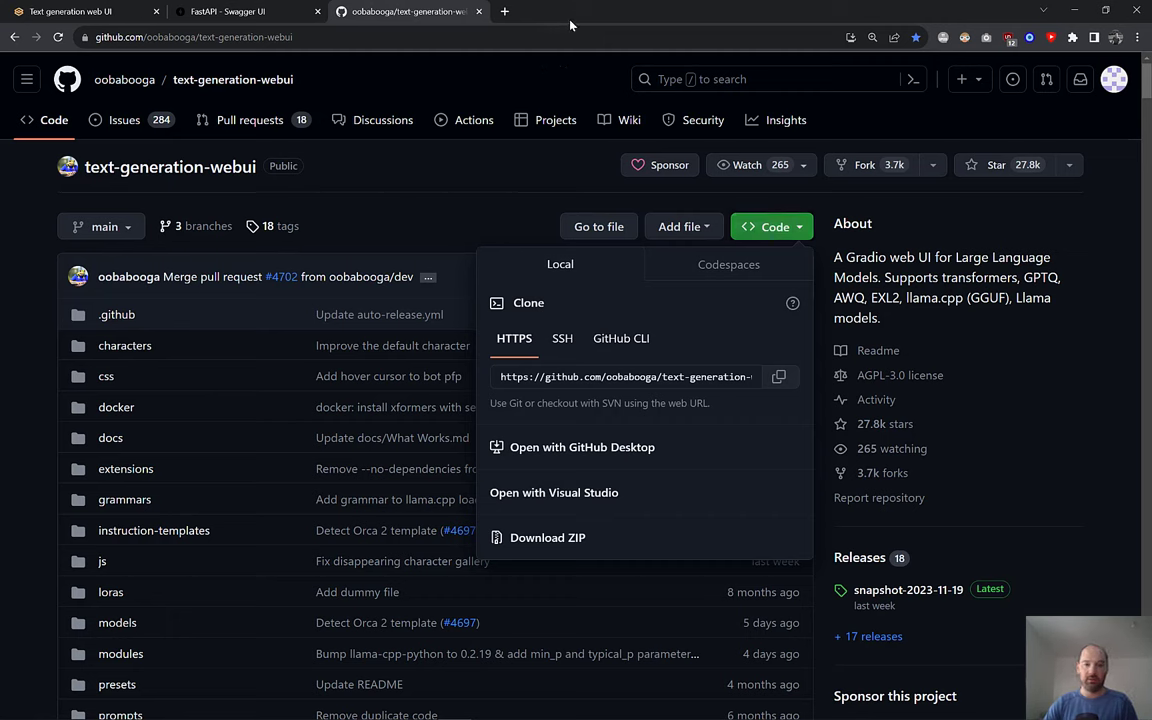
{"action": "left_click", "coordinate": [975, 96]}
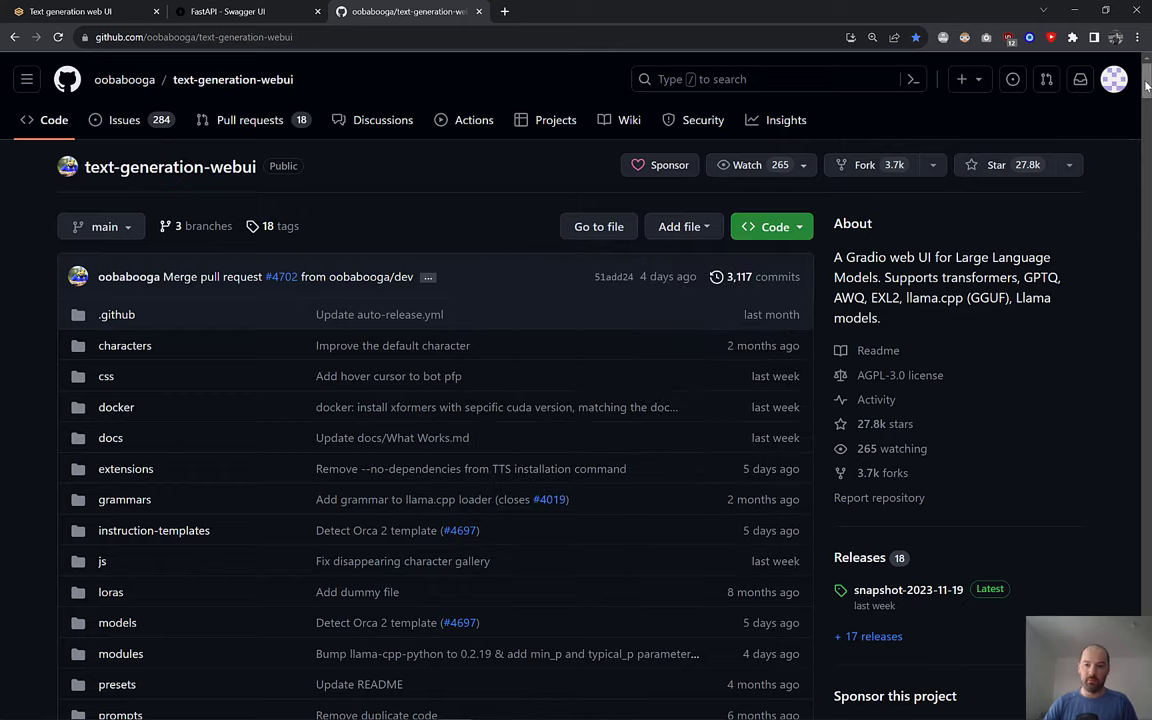
{"action": "left_click_drag", "start_coordinate": [1146, 86], "coordinate": [1124, 219]}
Step: Highlight the four one-click installer steps, the start script names and the GPU vendor note
{"action": "left_click_drag", "start_coordinate": [112, 321], "coordinate": [158, 321]}
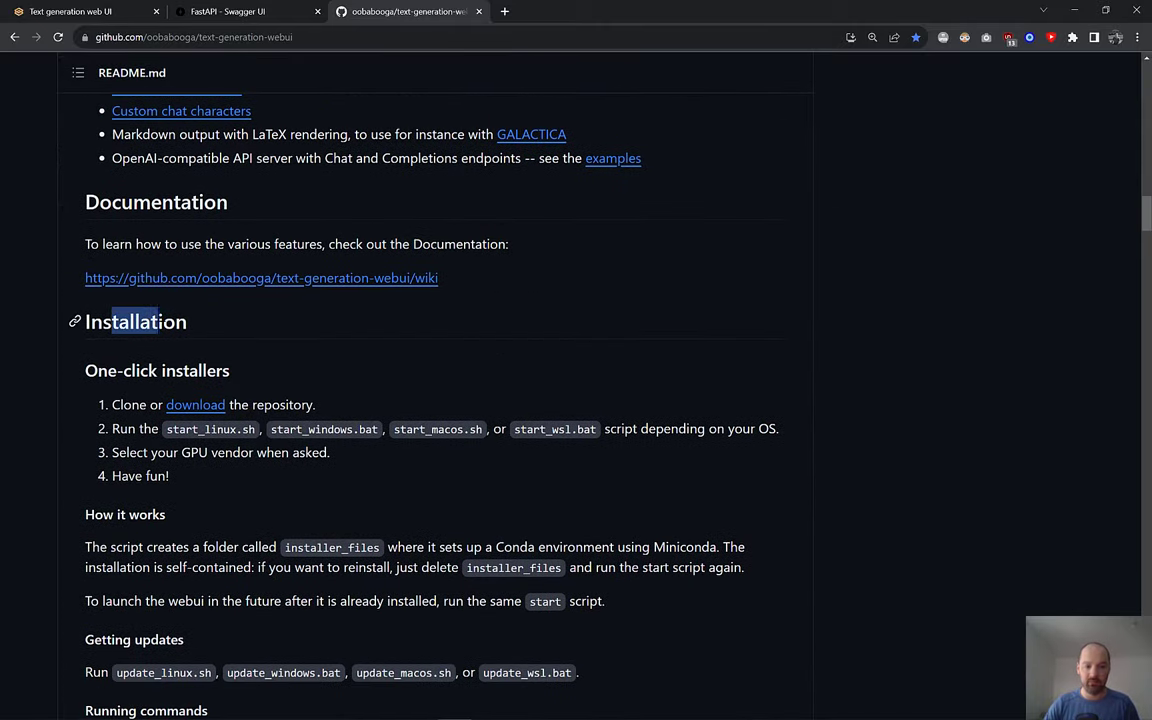
{"action": "left_click_drag", "start_coordinate": [172, 477], "coordinate": [104, 402]}
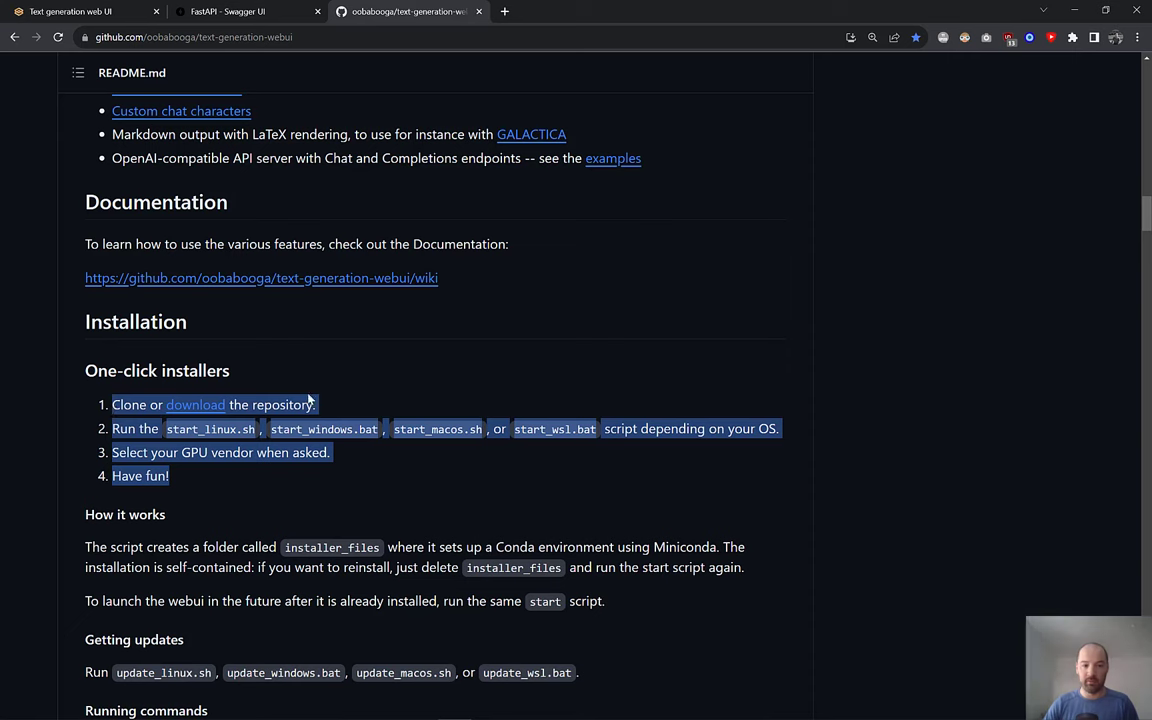
{"action": "left_click", "coordinate": [268, 362]}
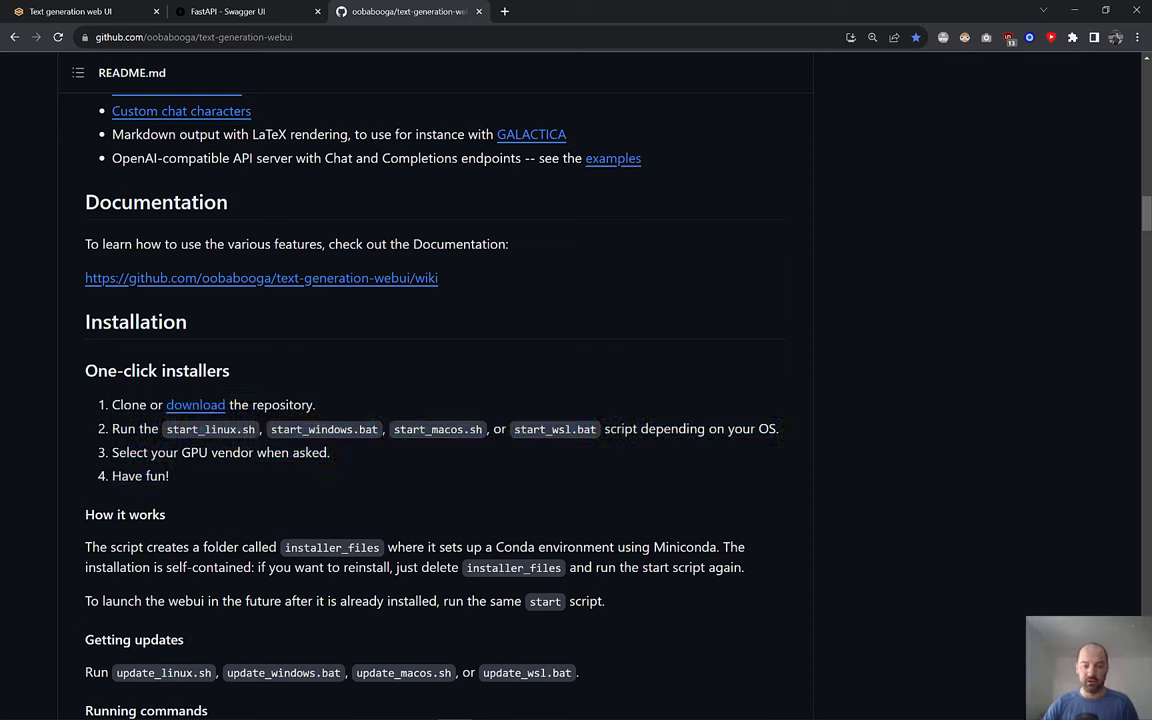
{"action": "left_click_drag", "start_coordinate": [180, 429], "coordinate": [490, 429]}
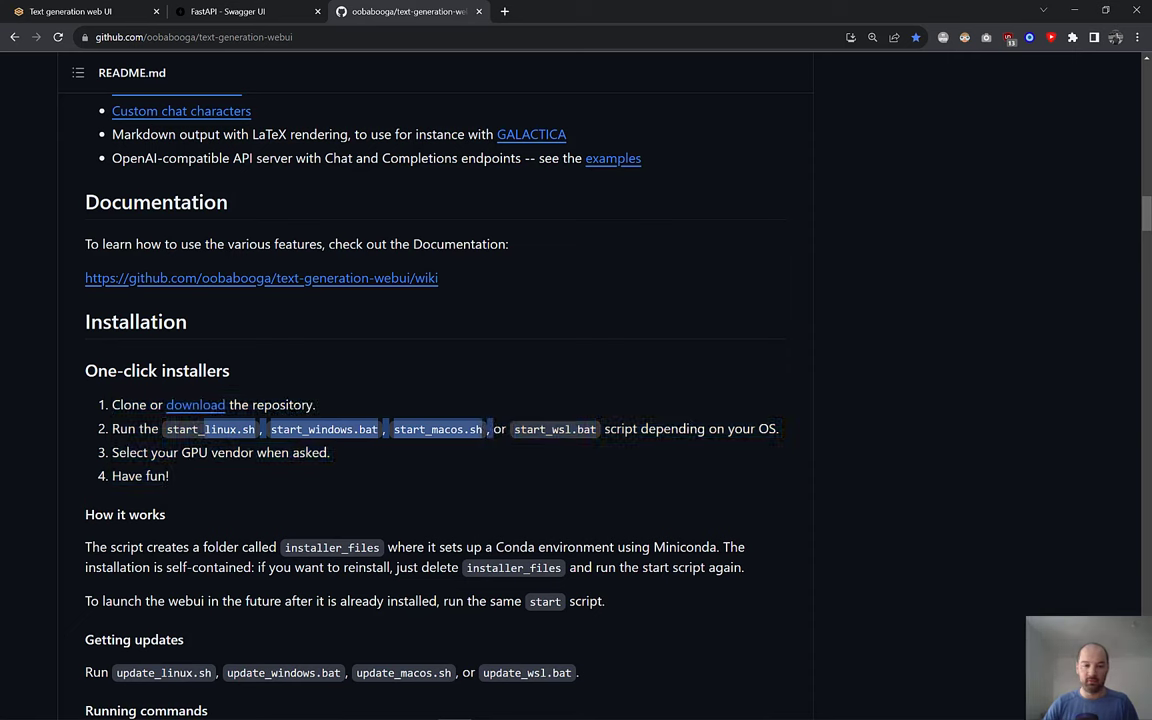
{"action": "left_click_drag", "start_coordinate": [150, 452], "coordinate": [280, 453]}
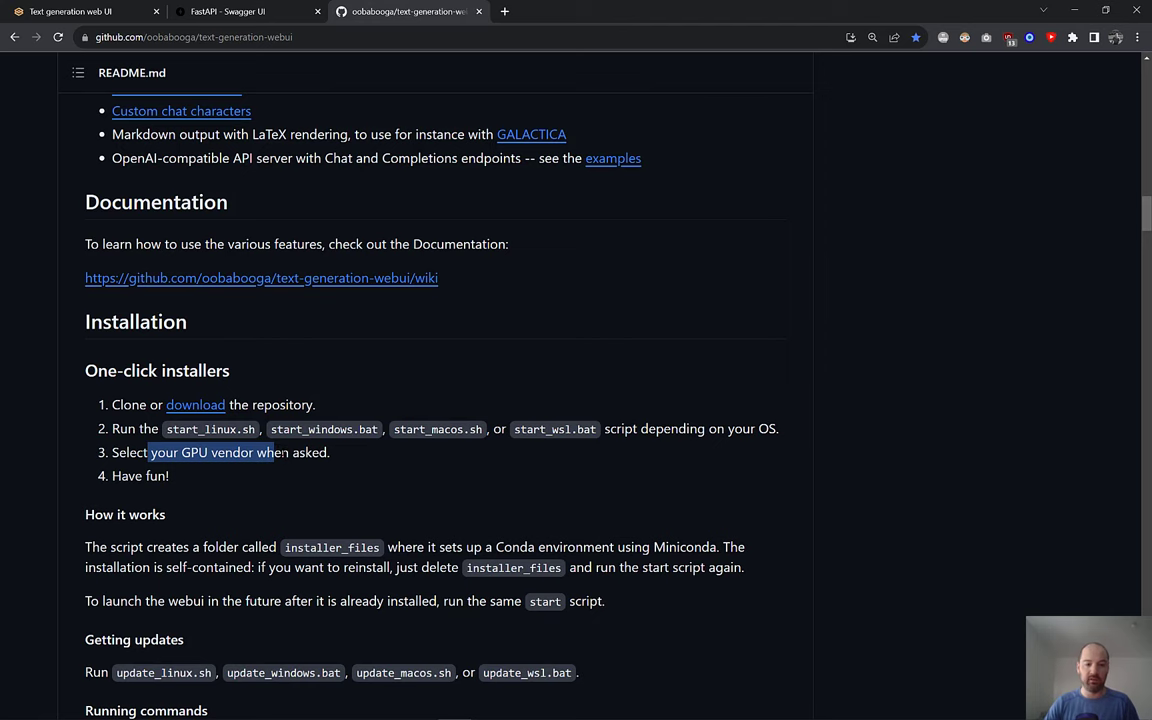
Step: Scroll the README down to the Downloading models section and highlight its text
{"action": "scroll", "coordinate": [750, 370], "scroll_direction": "down", "scroll_amount": 3}
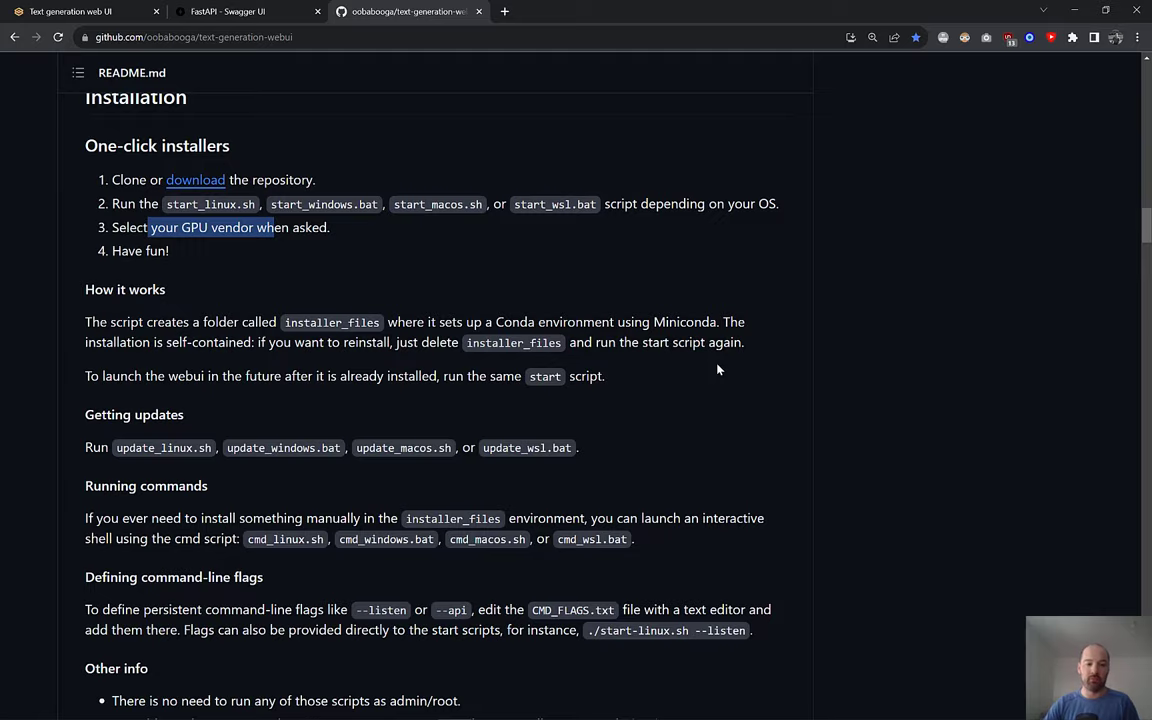
{"action": "scroll", "coordinate": [716, 369], "scroll_direction": "down", "scroll_amount": 6}
{"action": "scroll", "coordinate": [411, 337], "scroll_direction": "down", "scroll_amount": 2}
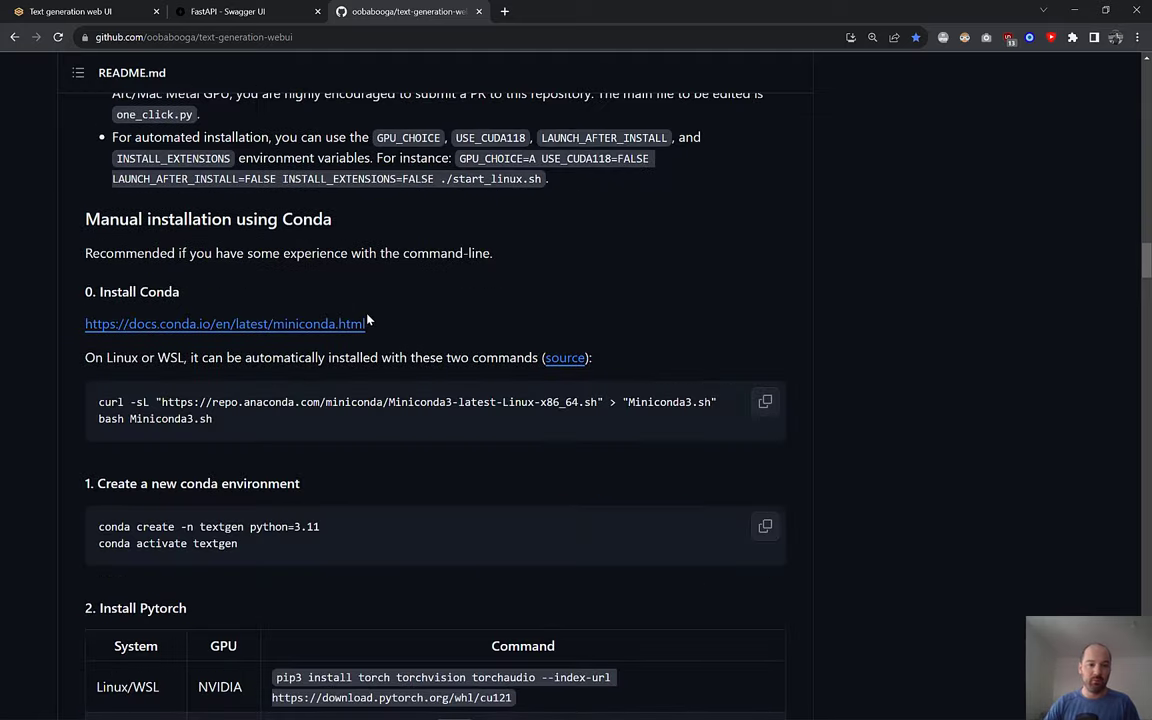
{"action": "scroll", "coordinate": [368, 320], "scroll_direction": "down", "scroll_amount": 2}
{"action": "scroll", "coordinate": [368, 320], "scroll_direction": "down", "scroll_amount": 6}
{"action": "scroll", "coordinate": [372, 319], "scroll_direction": "down", "scroll_amount": 3}
{"action": "scroll", "coordinate": [372, 319], "scroll_direction": "down", "scroll_amount": 6}
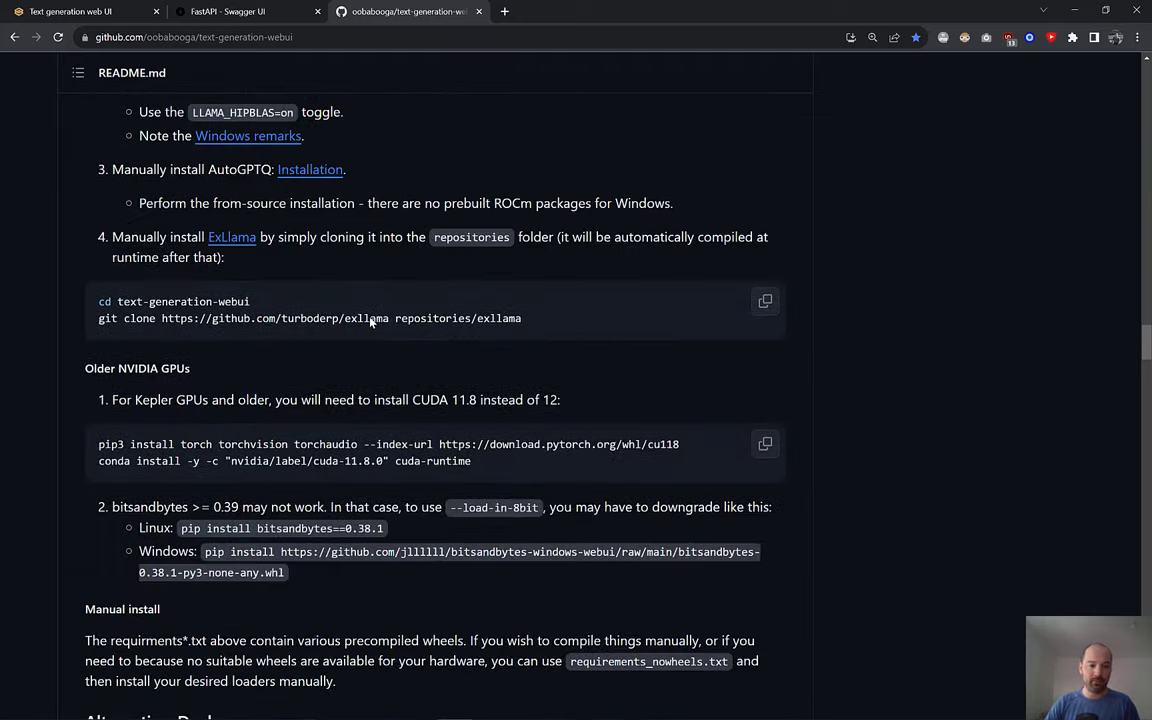
{"action": "scroll", "coordinate": [372, 319], "scroll_direction": "down", "scroll_amount": 3}
{"action": "scroll", "coordinate": [372, 319], "scroll_direction": "down", "scroll_amount": 3}
{"action": "scroll", "coordinate": [347, 332], "scroll_direction": "down", "scroll_amount": 3}
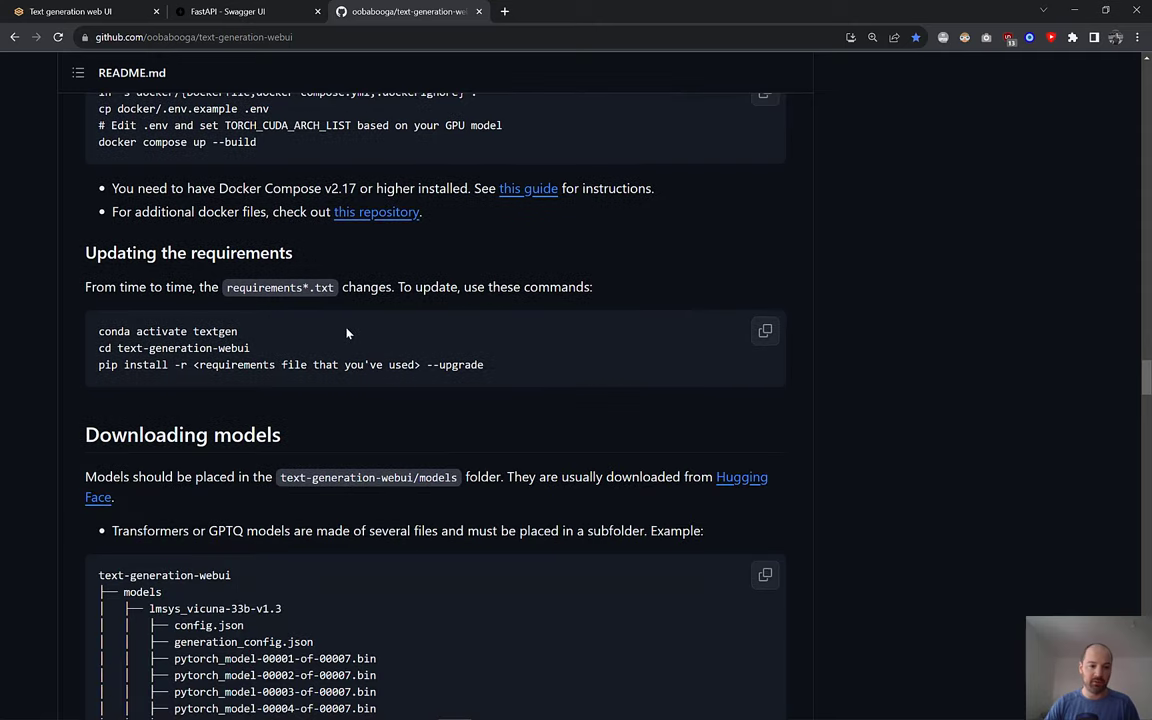
{"action": "scroll", "coordinate": [347, 332], "scroll_direction": "down", "scroll_amount": 3}
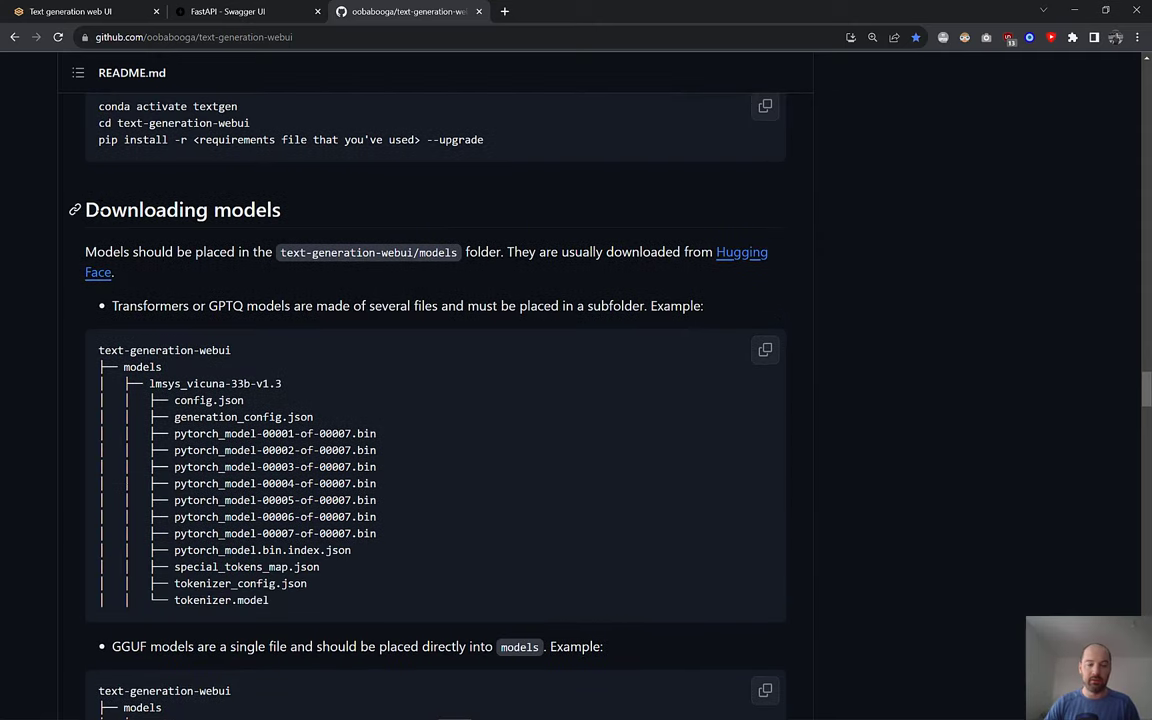
{"action": "mouse_move", "coordinate": [86, 209]}
{"action": "left_mouse_down"}
{"action": "mouse_move", "coordinate": [567, 298]}
{"action": "mouse_move", "coordinate": [330, 215]}
{"action": "left_mouse_up"}
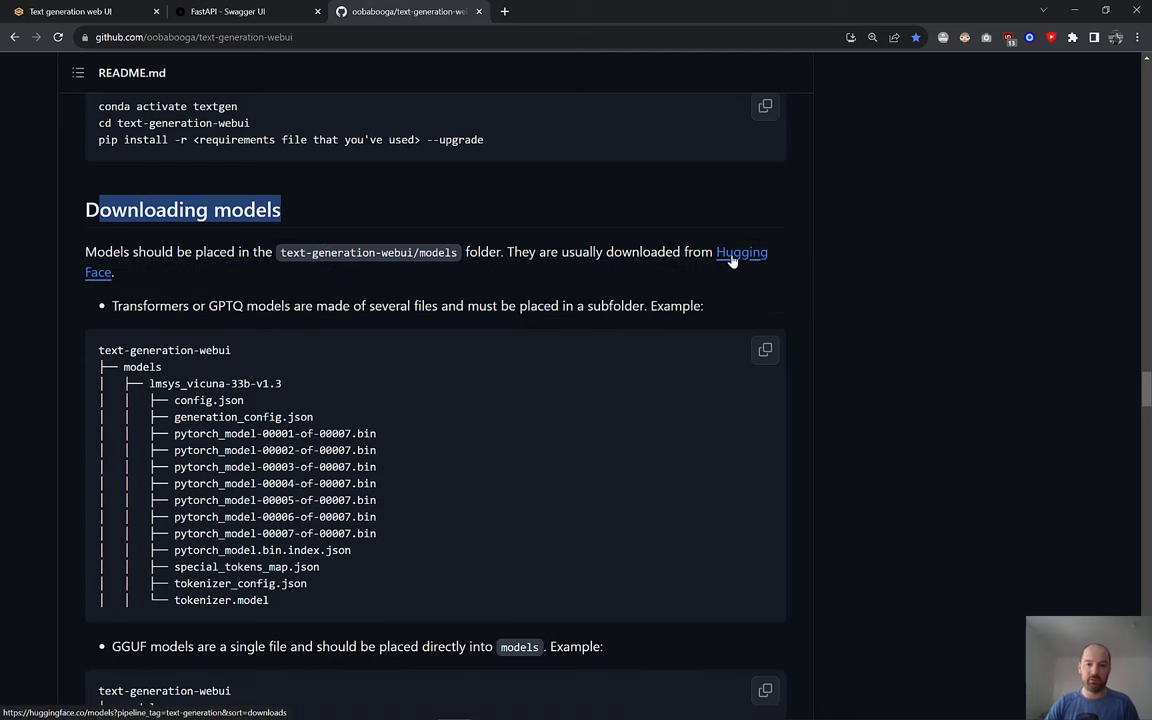
Step: Scroll further down to the Basic settings table of command-line flags
{"action": "scroll", "coordinate": [270, 317], "scroll_direction": "down", "scroll_amount": 3}
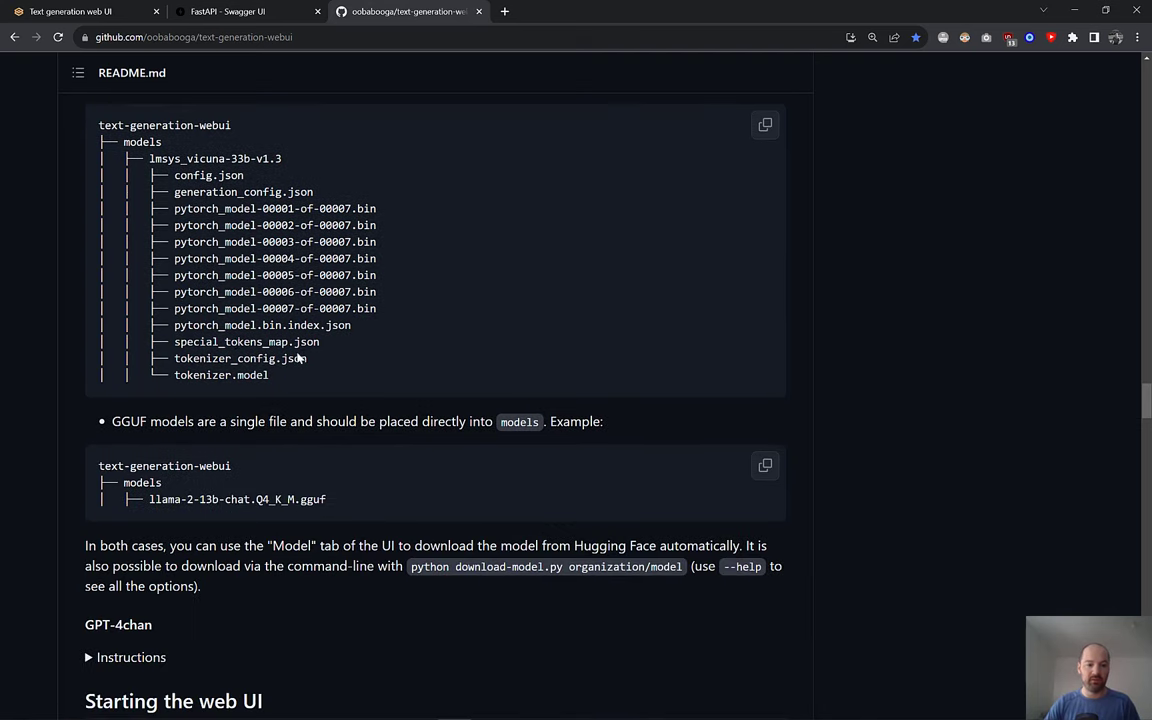
{"action": "scroll", "coordinate": [270, 317], "scroll_direction": "down", "scroll_amount": 3}
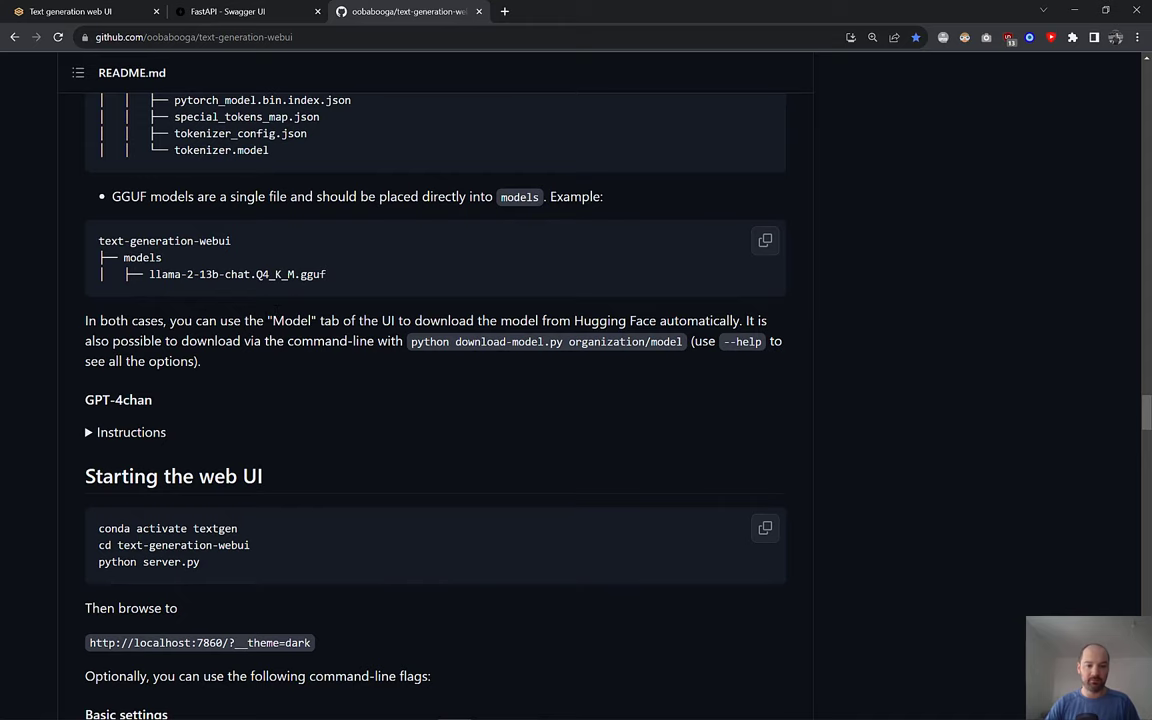
{"action": "scroll", "coordinate": [255, 282], "scroll_direction": "down", "scroll_amount": 3}
{"action": "scroll", "coordinate": [265, 280], "scroll_direction": "down", "scroll_amount": 3}
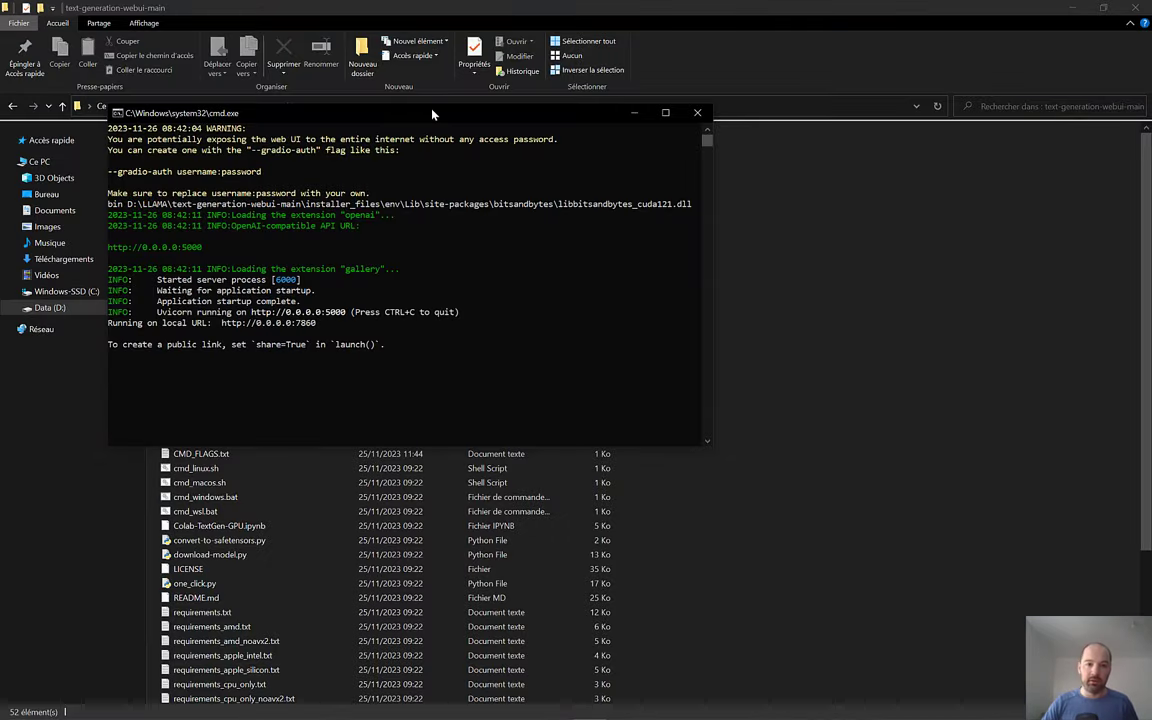
{"action": "left_click_drag", "start_coordinate": [385, 112], "coordinate": [687, 159]}
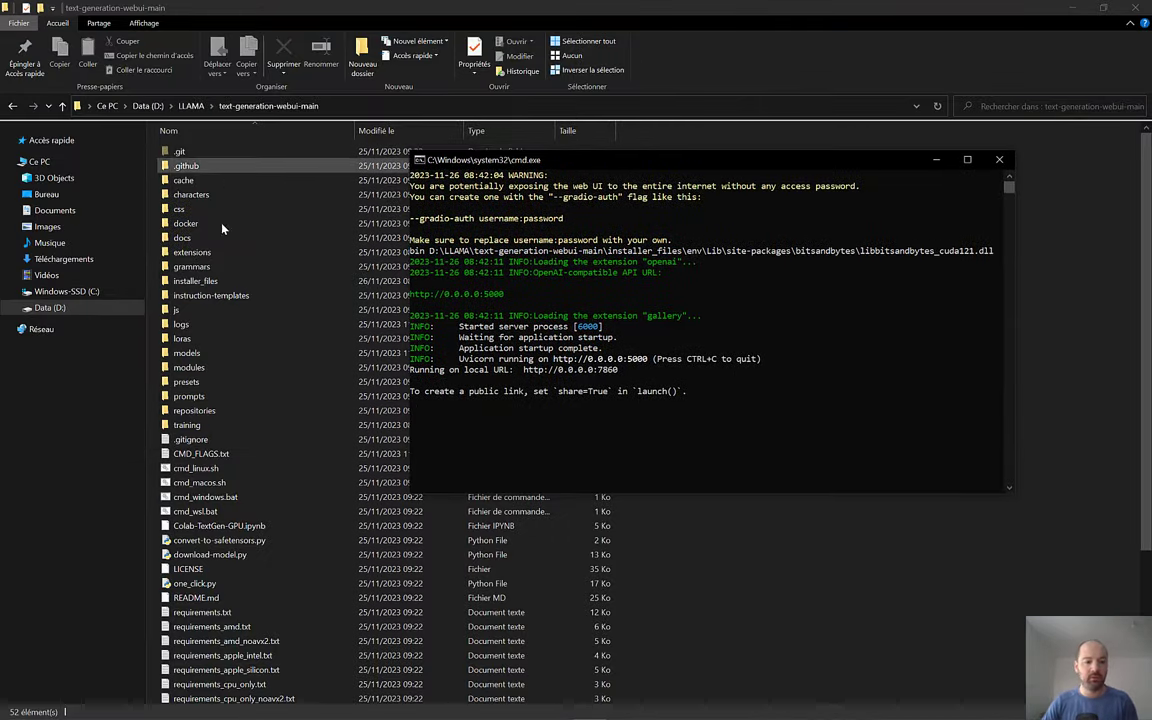
{"action": "scroll", "coordinate": [205, 350], "scroll_direction": "down", "scroll_amount": 5}
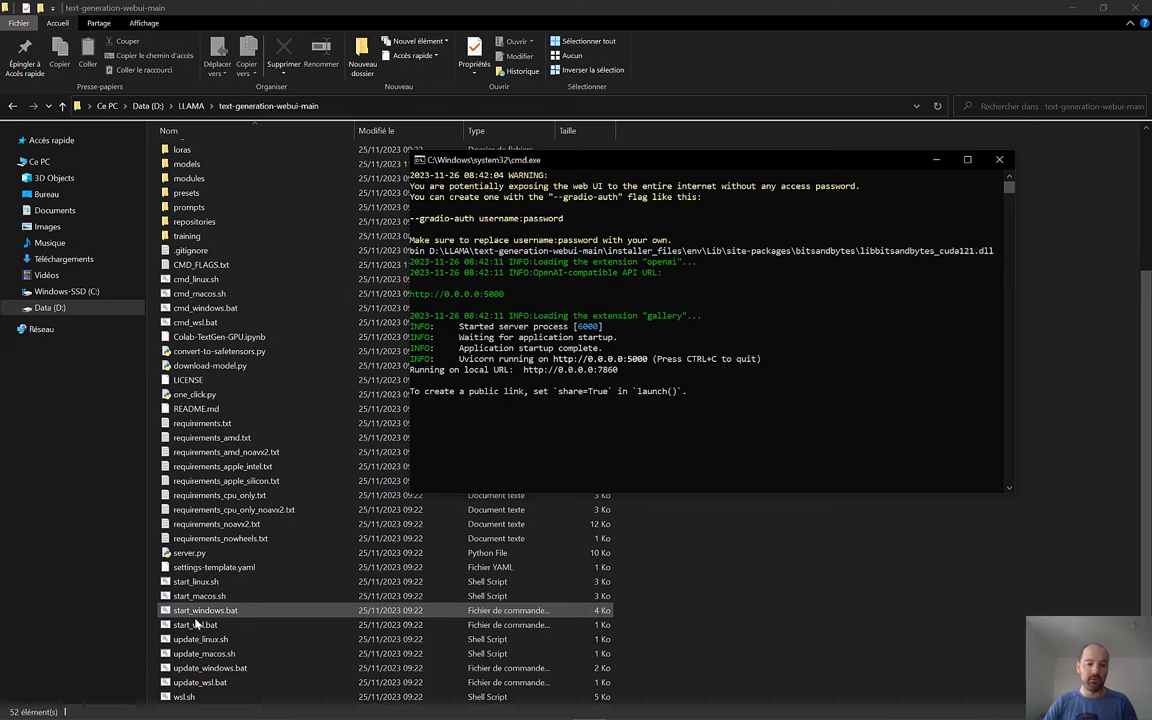
{"action": "left_click_drag", "start_coordinate": [555, 160], "coordinate": [352, 166]}
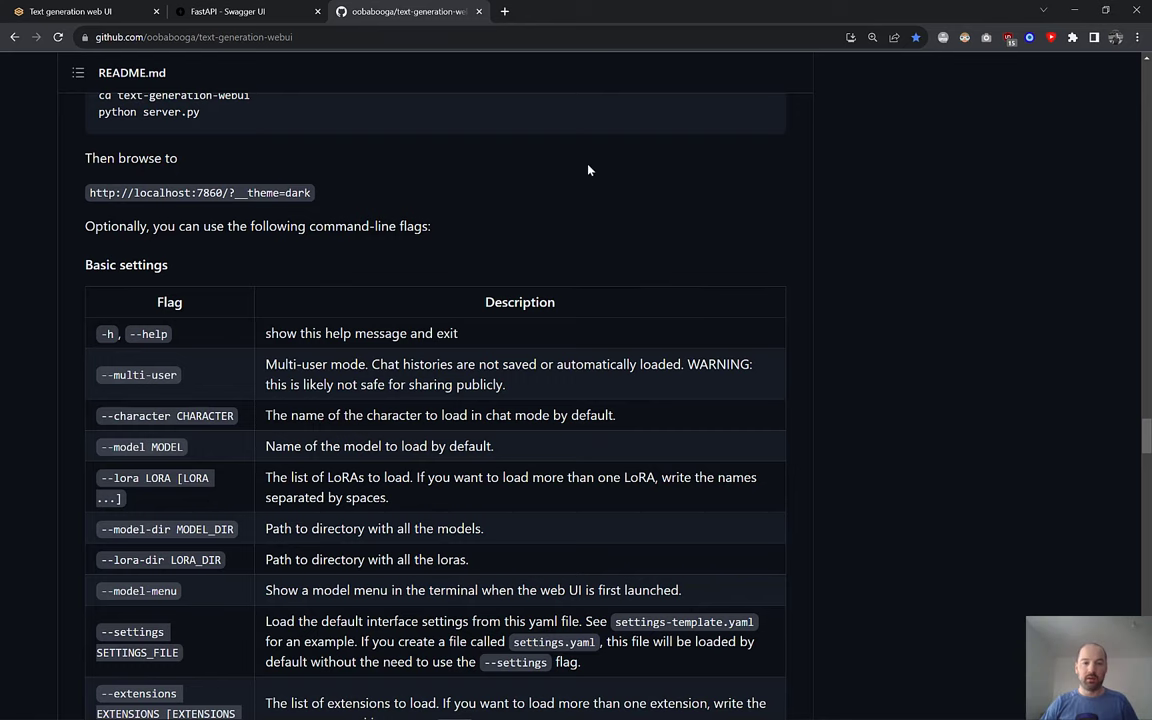
Step: Switch to the Text generation web UI chat showing the 1+1, 2+2 and 2*2 exchange
{"action": "left_click", "coordinate": [88, 18]}
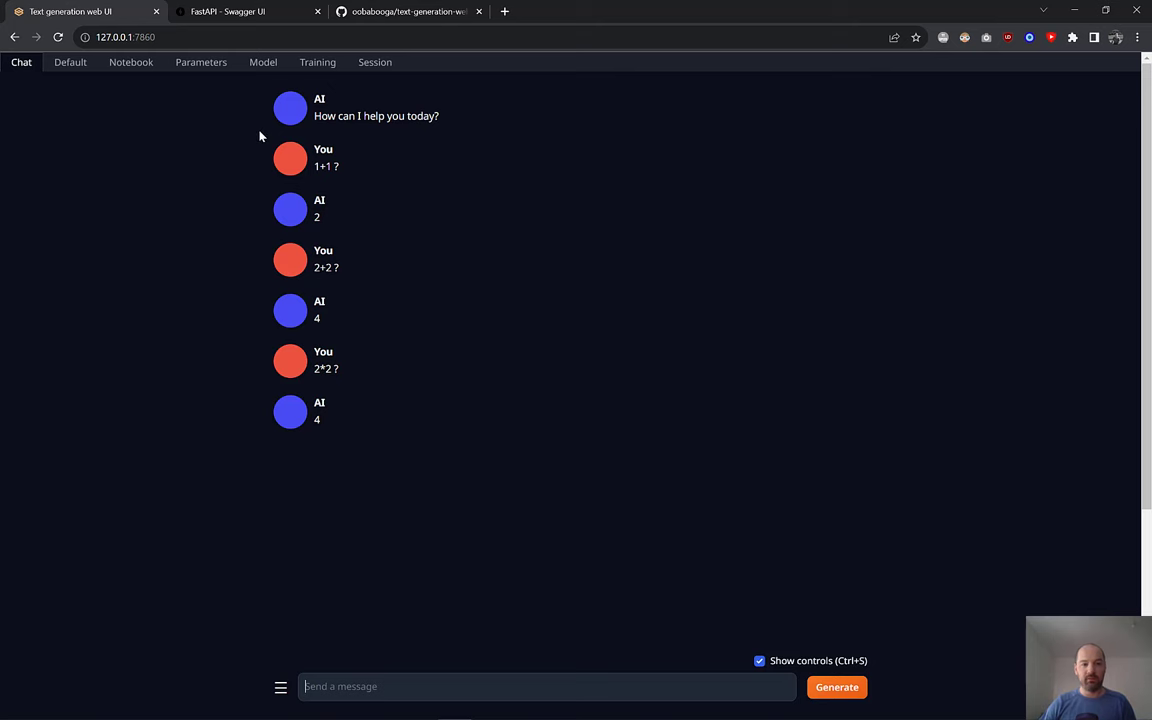
Step: Load localmodels_Vicuna-7B-v1.3-GPTQ with ExLlama_HF on the Model tab, then return to Chat
{"action": "left_click", "coordinate": [262, 65]}
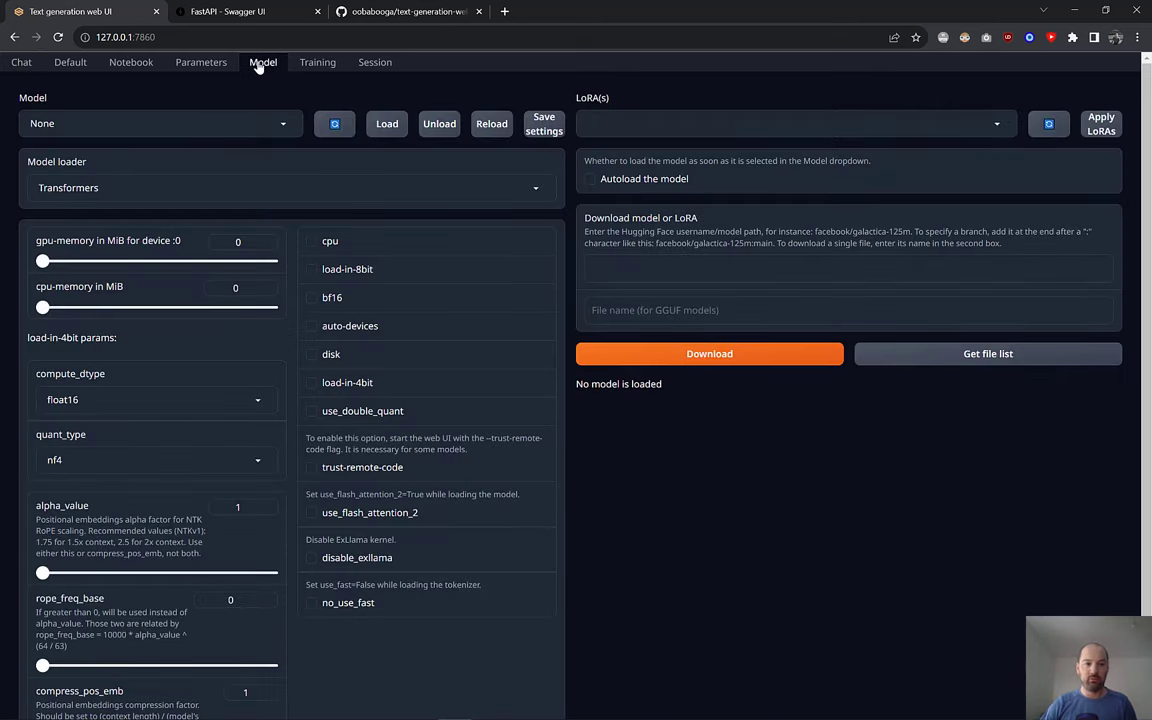
{"action": "left_click", "coordinate": [240, 123]}
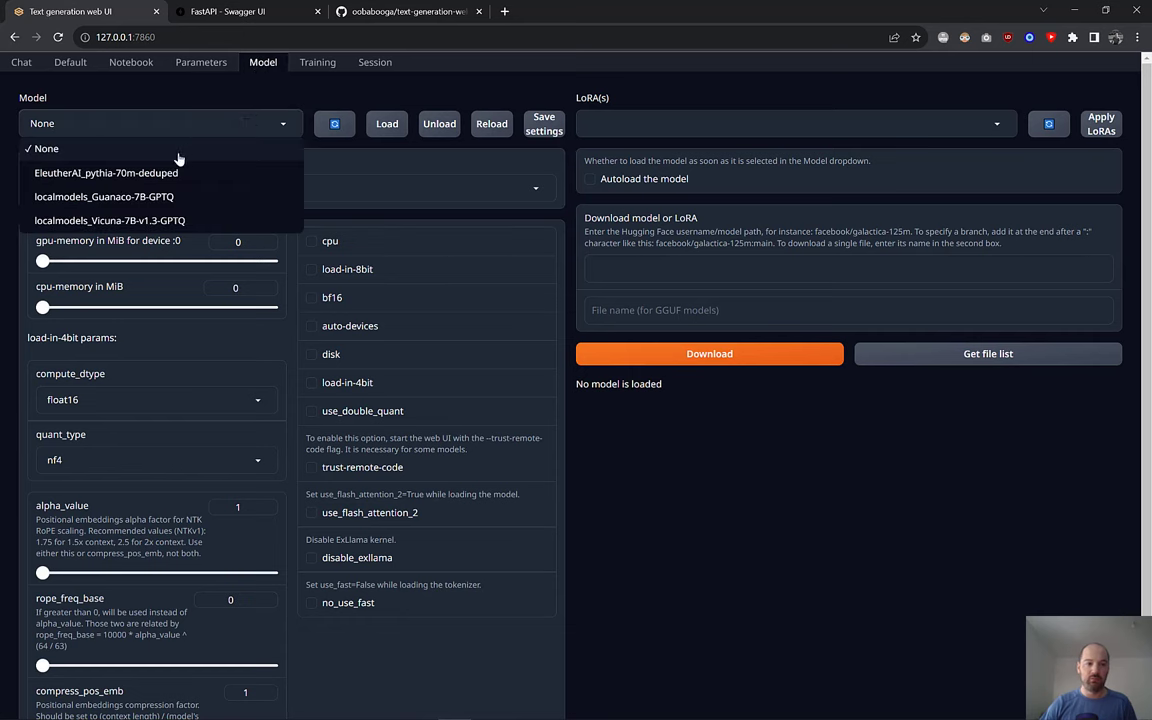
{"action": "left_click", "coordinate": [101, 220]}
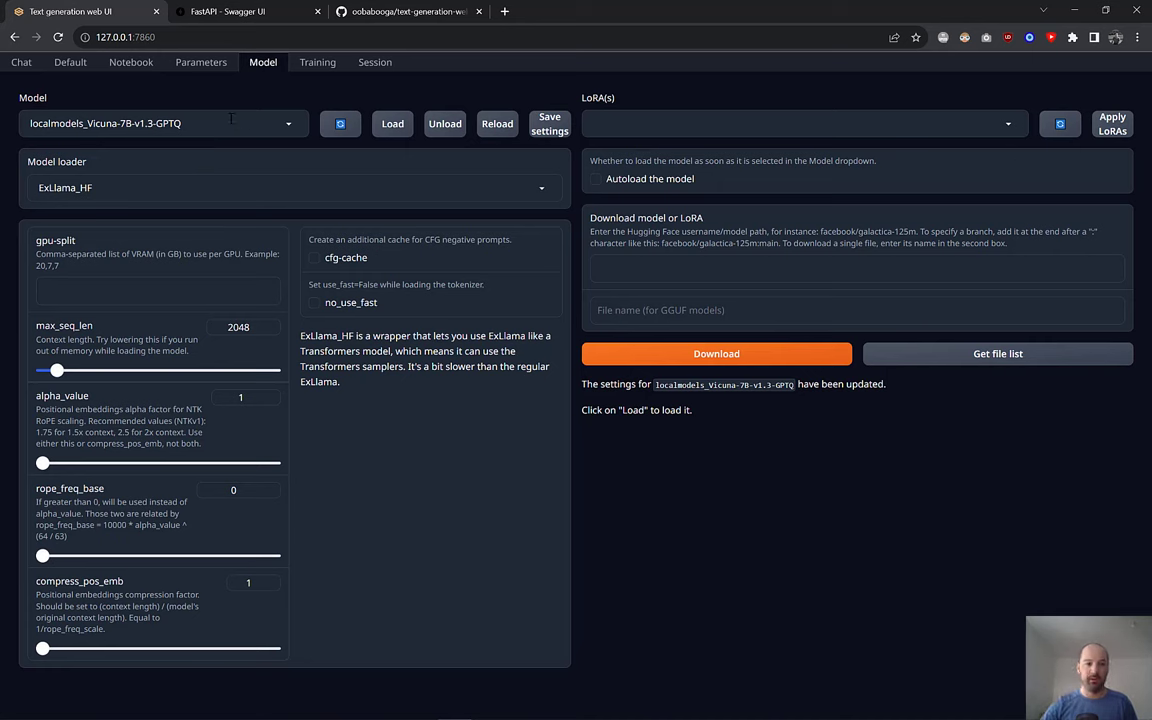
{"action": "left_click", "coordinate": [396, 130]}
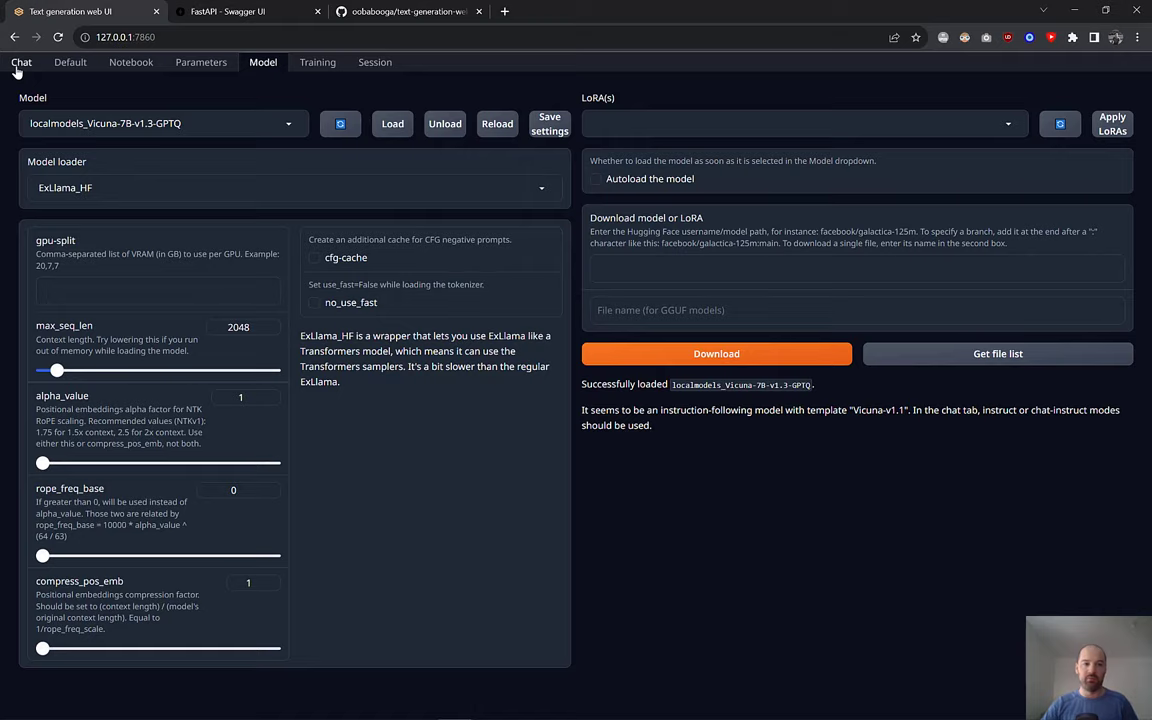
{"action": "left_click", "coordinate": [18, 64]}
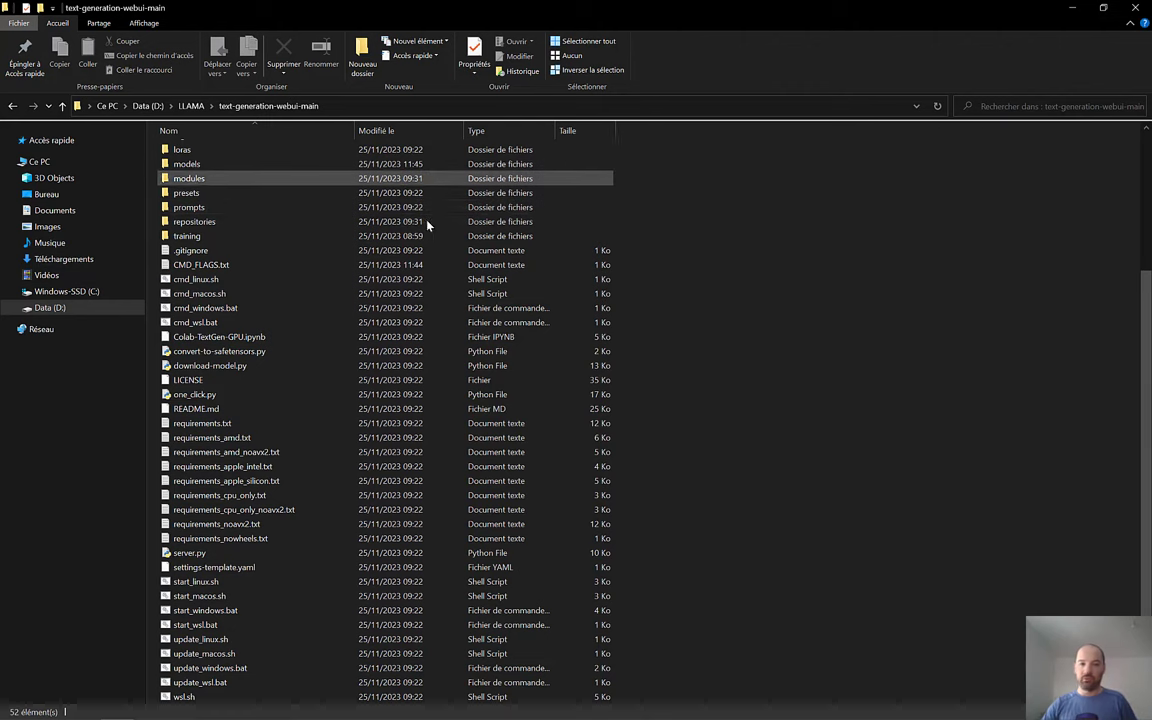
Step: Check the --listen --api flags in CMD_FLAGS.txt, then minimize the text-generation-webui-main folder window
{"action": "left_click", "coordinate": [430, 223]}
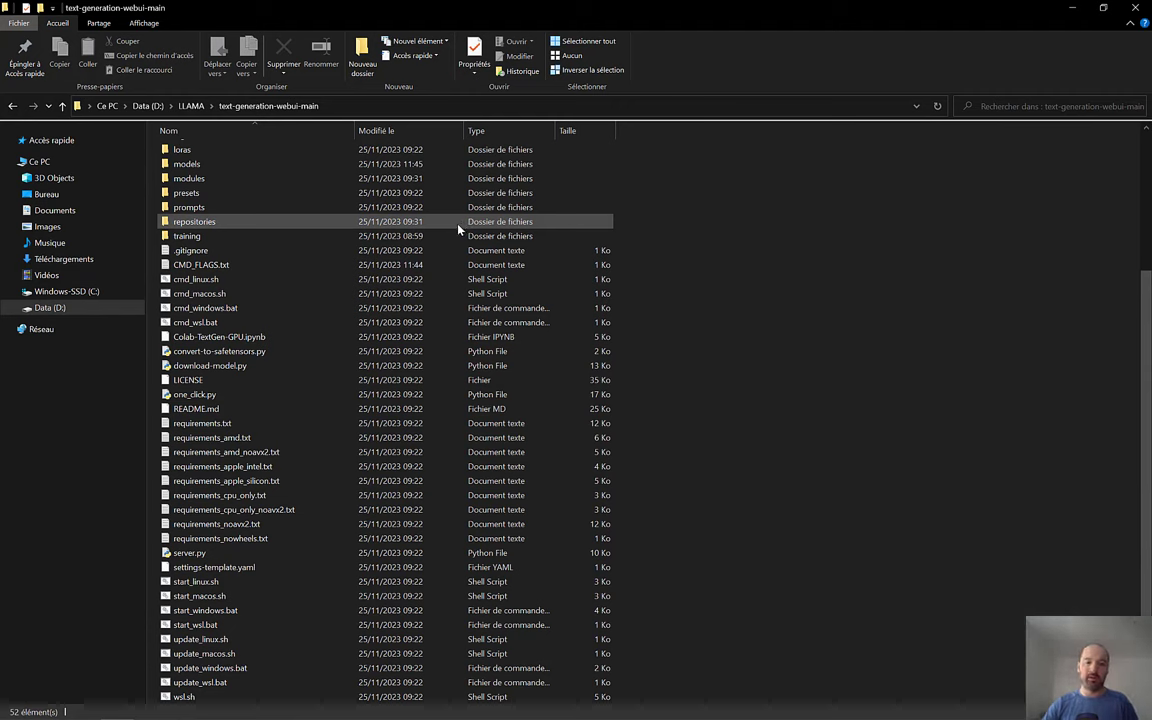
{"action": "left_click", "coordinate": [275, 265]}
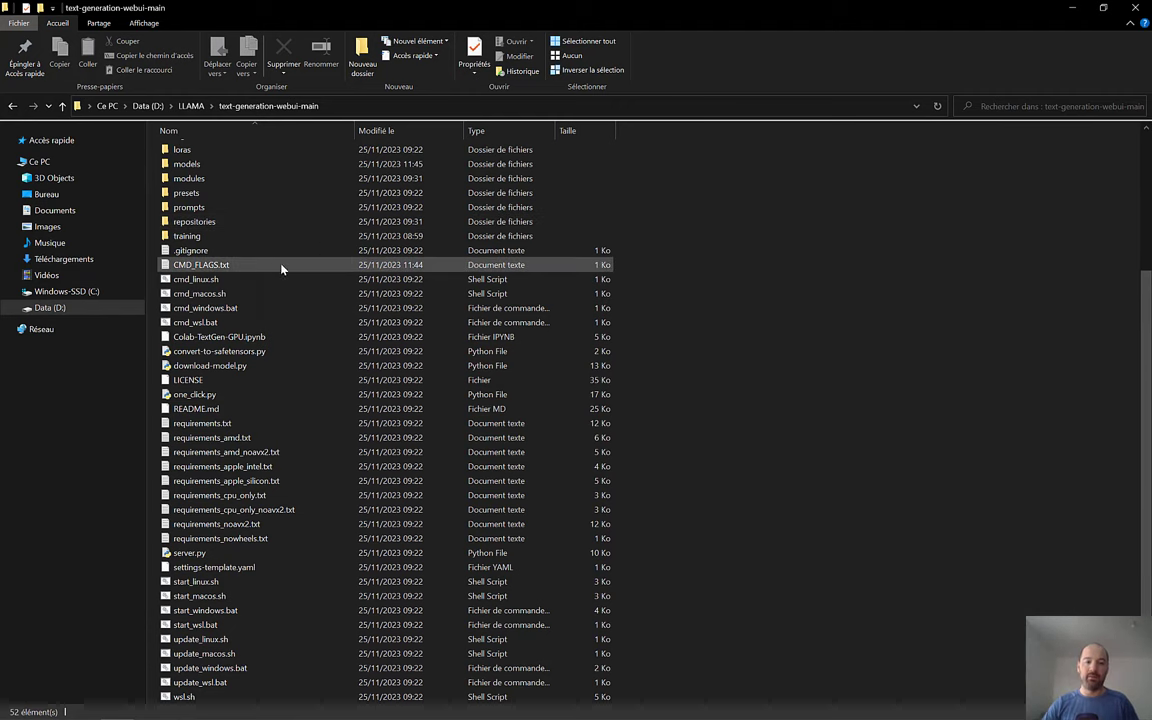
{"action": "double_click", "coordinate": [197, 266]}
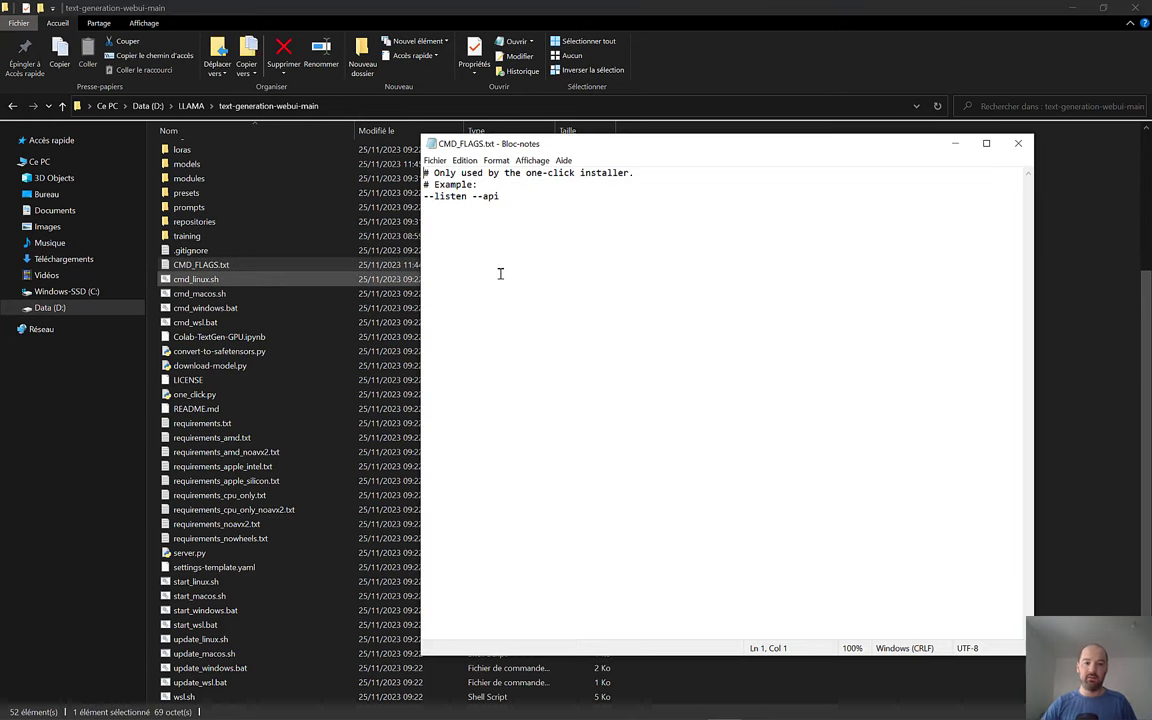
{"action": "left_click_drag", "start_coordinate": [508, 197], "coordinate": [424, 198]}
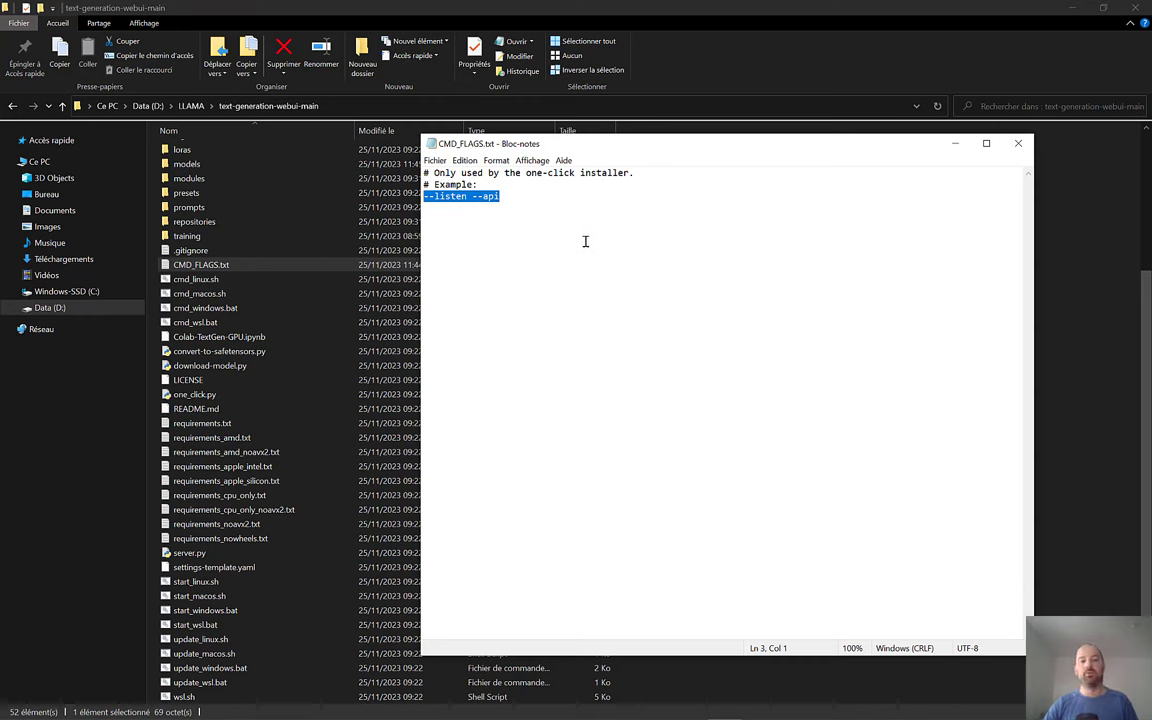
{"action": "left_click", "coordinate": [1014, 146]}
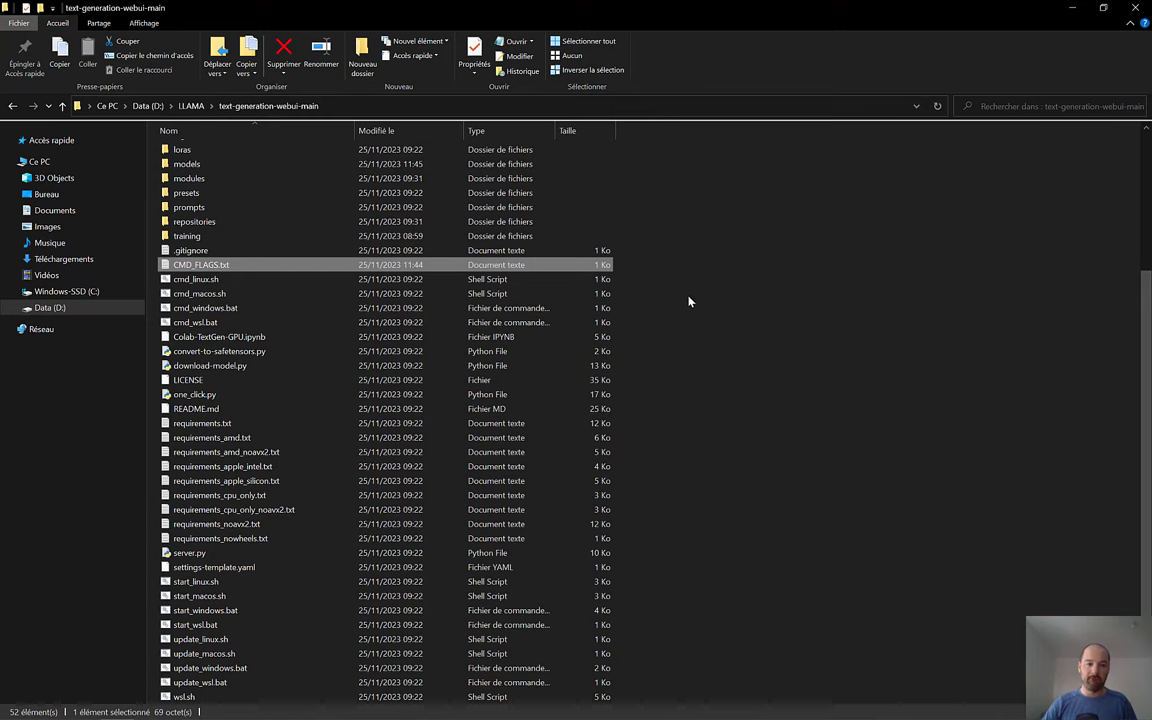
{"action": "left_click", "coordinate": [1062, 8]}
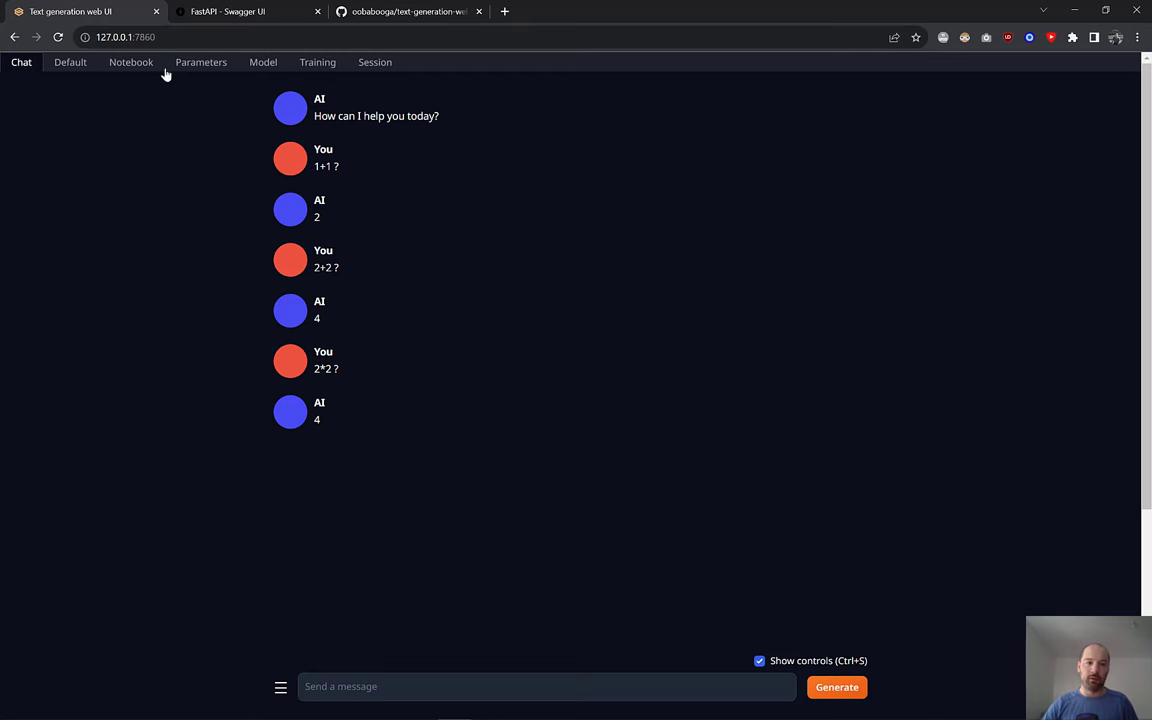
Step: Switch to the FastAPI Swagger UI docs and scroll through the endpoint list
{"action": "left_click", "coordinate": [228, 14]}
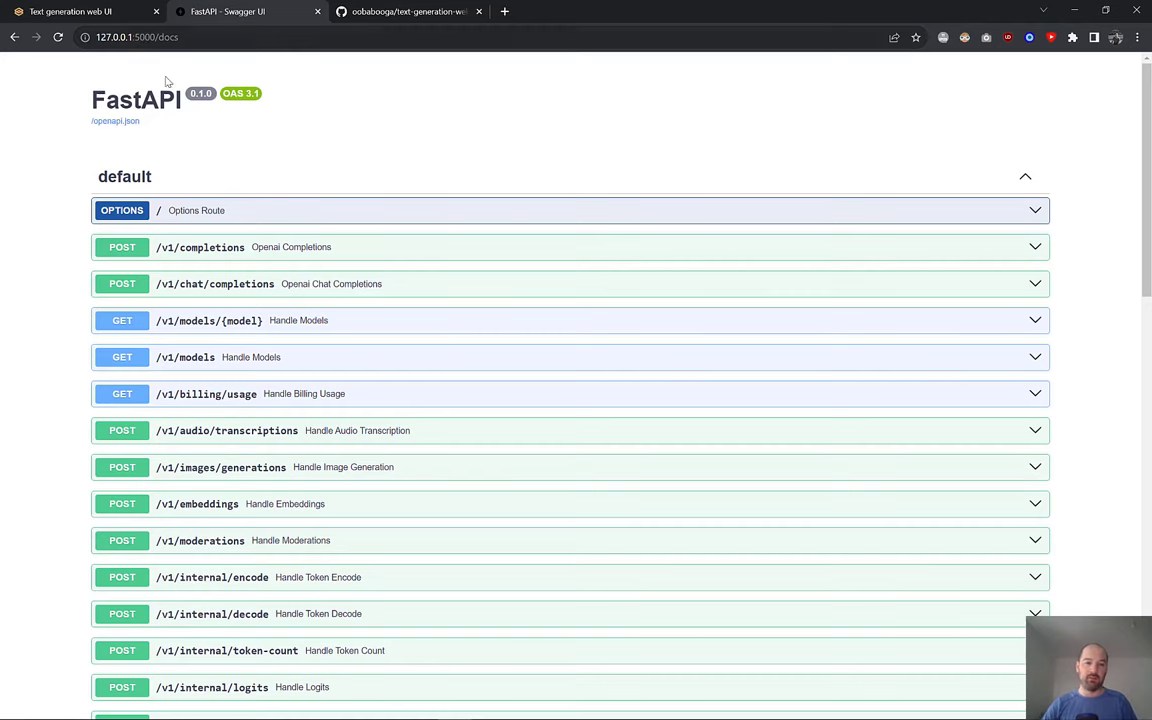
{"action": "scroll", "coordinate": [327, 205], "scroll_direction": "down", "scroll_amount": 5}
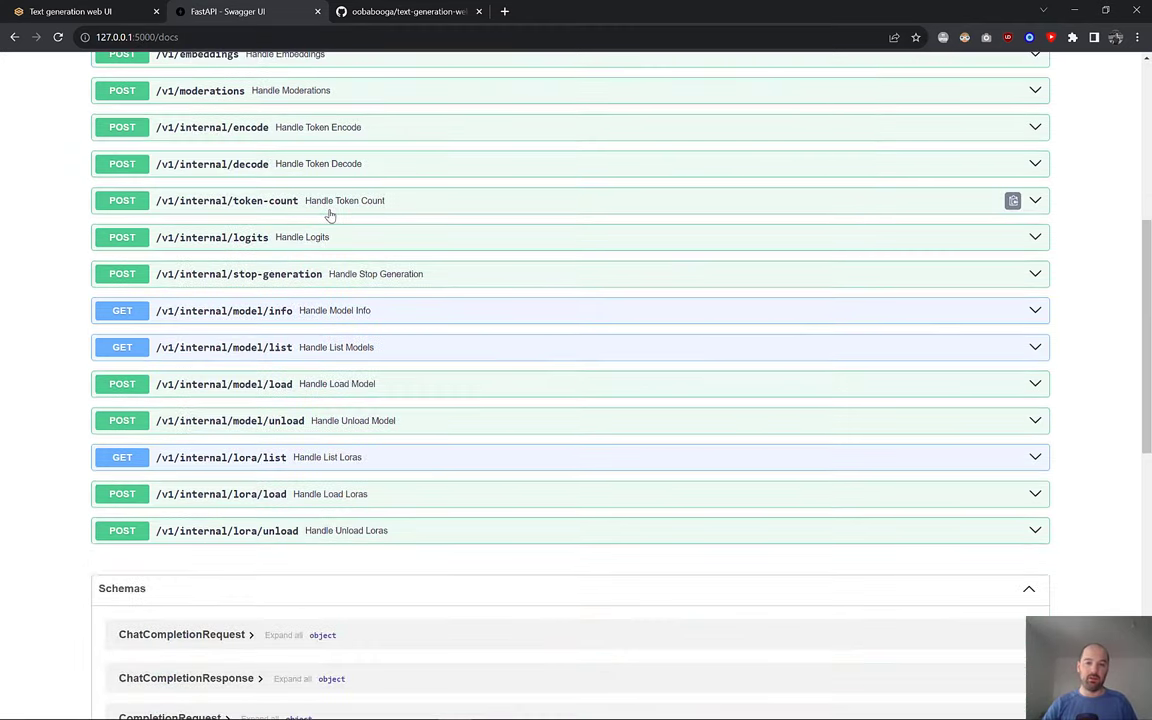
{"action": "scroll", "coordinate": [330, 215], "scroll_direction": "down", "scroll_amount": 5}
{"action": "scroll", "coordinate": [330, 215], "scroll_direction": "up", "scroll_amount": 15}
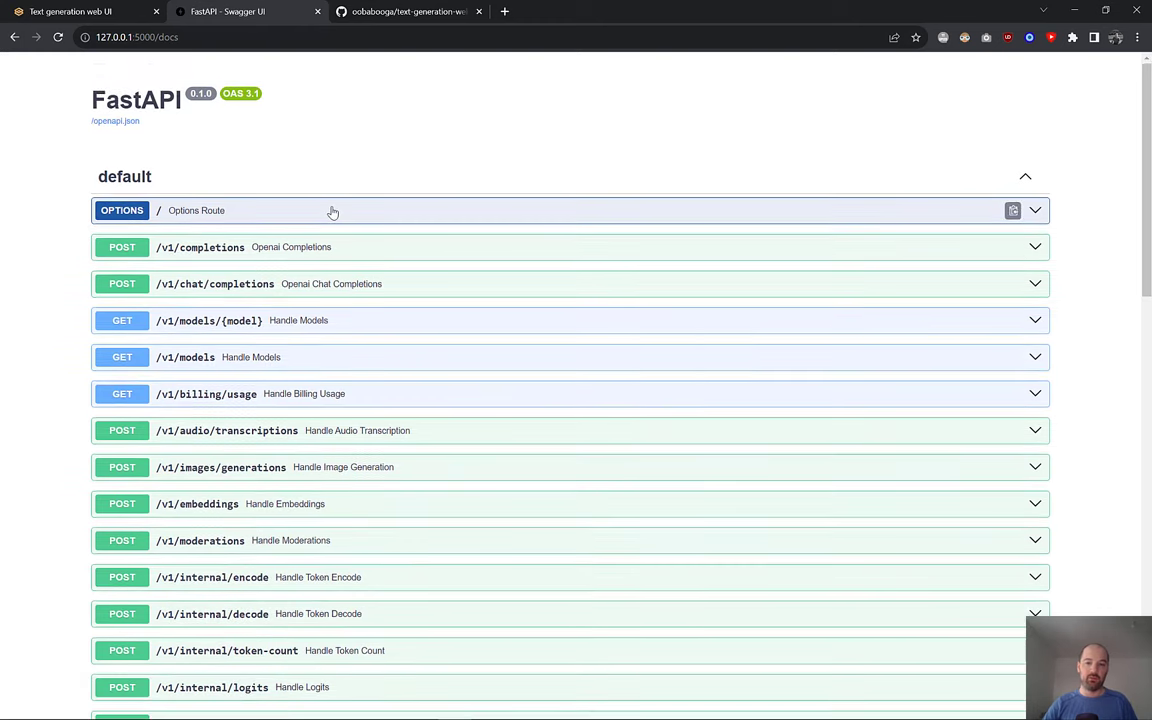
{"action": "scroll", "coordinate": [333, 216], "scroll_direction": "down", "scroll_amount": 2}
{"action": "scroll", "coordinate": [337, 222], "scroll_direction": "down", "scroll_amount": 2}
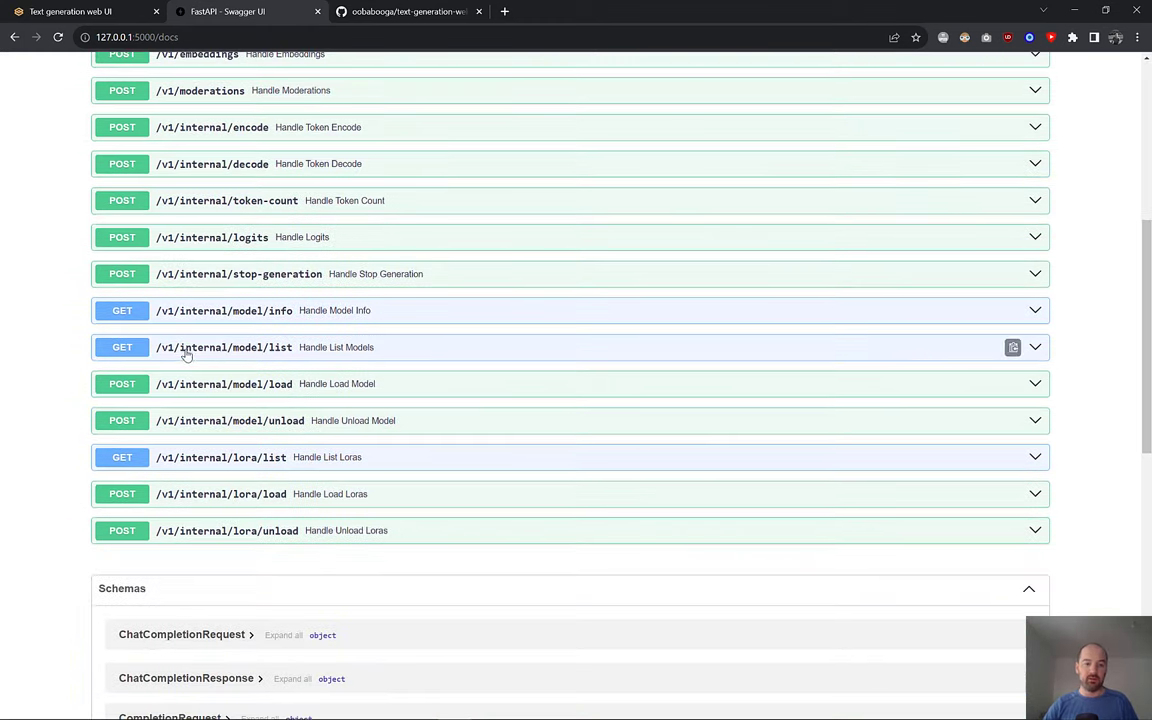
Step: Expand GET /v1/internal/model/list to view its parameters and responses, then bring Postman forward
{"action": "left_click", "coordinate": [995, 347]}
{"action": "scroll", "coordinate": [312, 350], "scroll_direction": "down", "scroll_amount": 2}
{"action": "scroll", "coordinate": [310, 352], "scroll_direction": "down", "scroll_amount": 3}
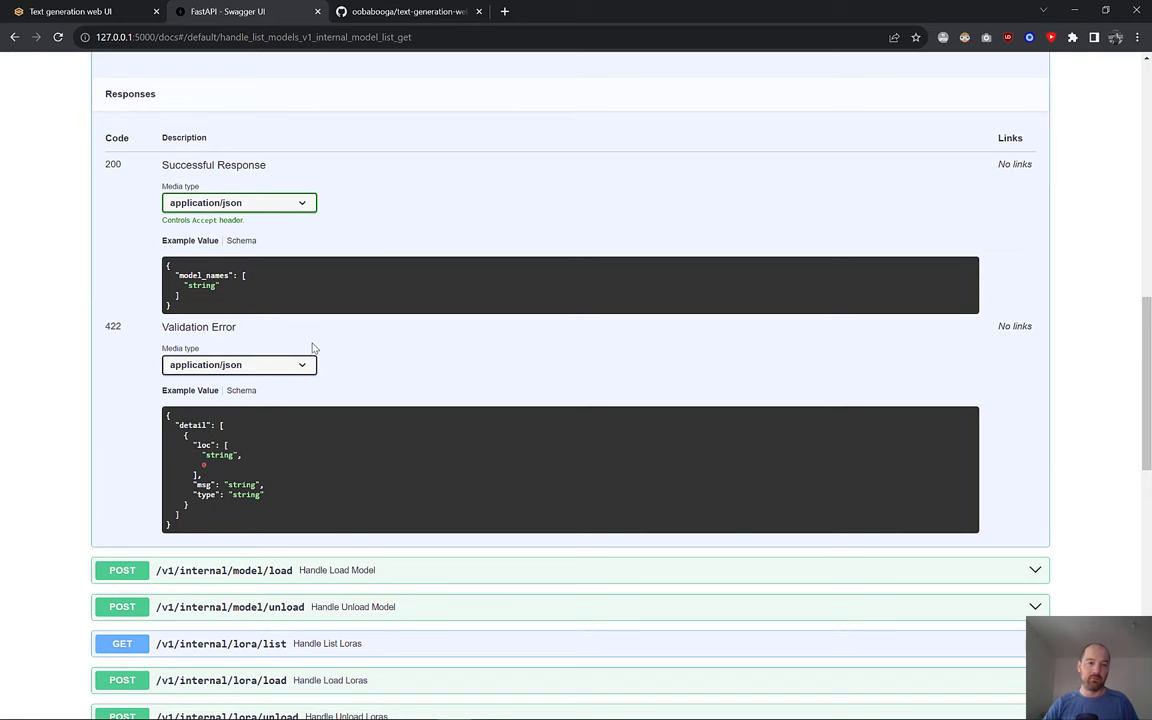
{"action": "scroll", "coordinate": [302, 342], "scroll_direction": "up", "scroll_amount": 2}
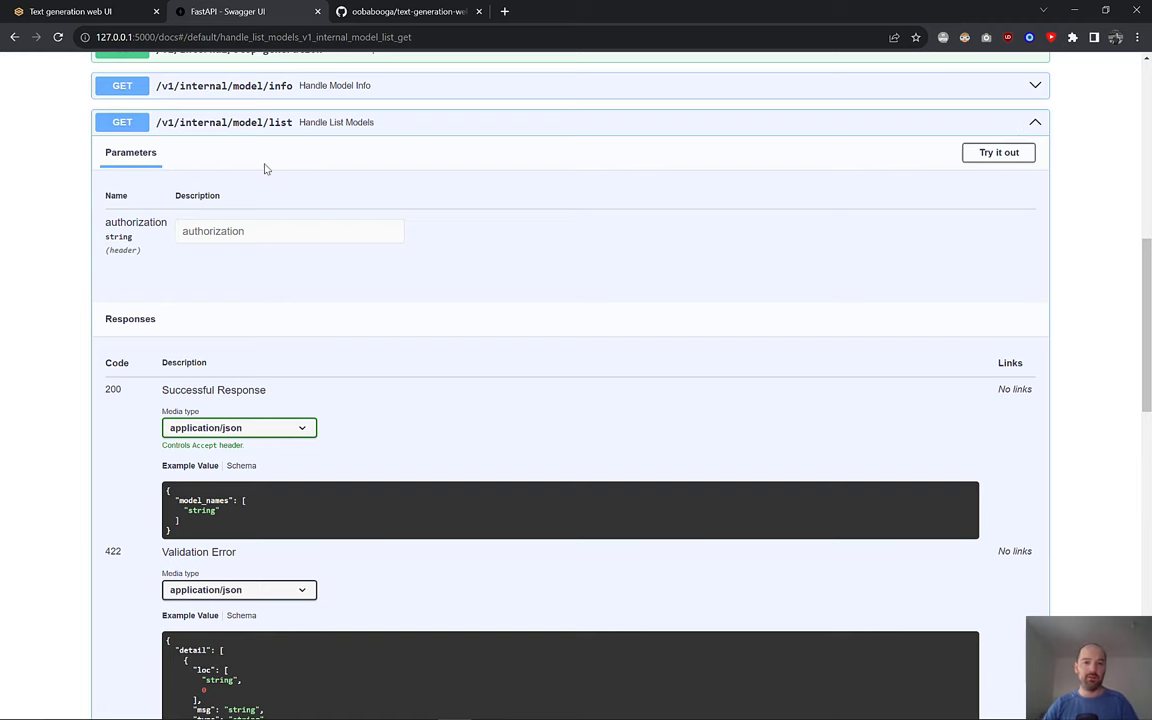
{"action": "key", "text": "alt+Tab"}
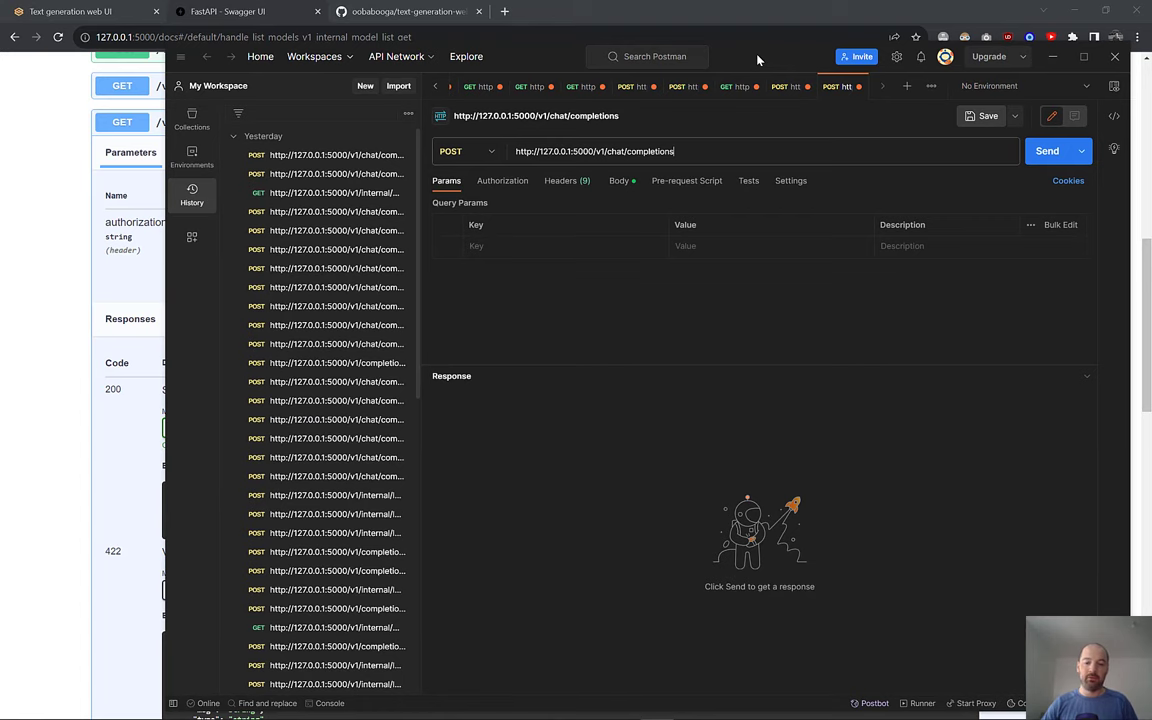
Step: Send the GET /v1/internal/model/list request and highlight the returned localmodels_Vicuna-7B-v1.3-GPTQ name
{"action": "left_click_drag", "start_coordinate": [757, 60], "coordinate": [761, 62]}
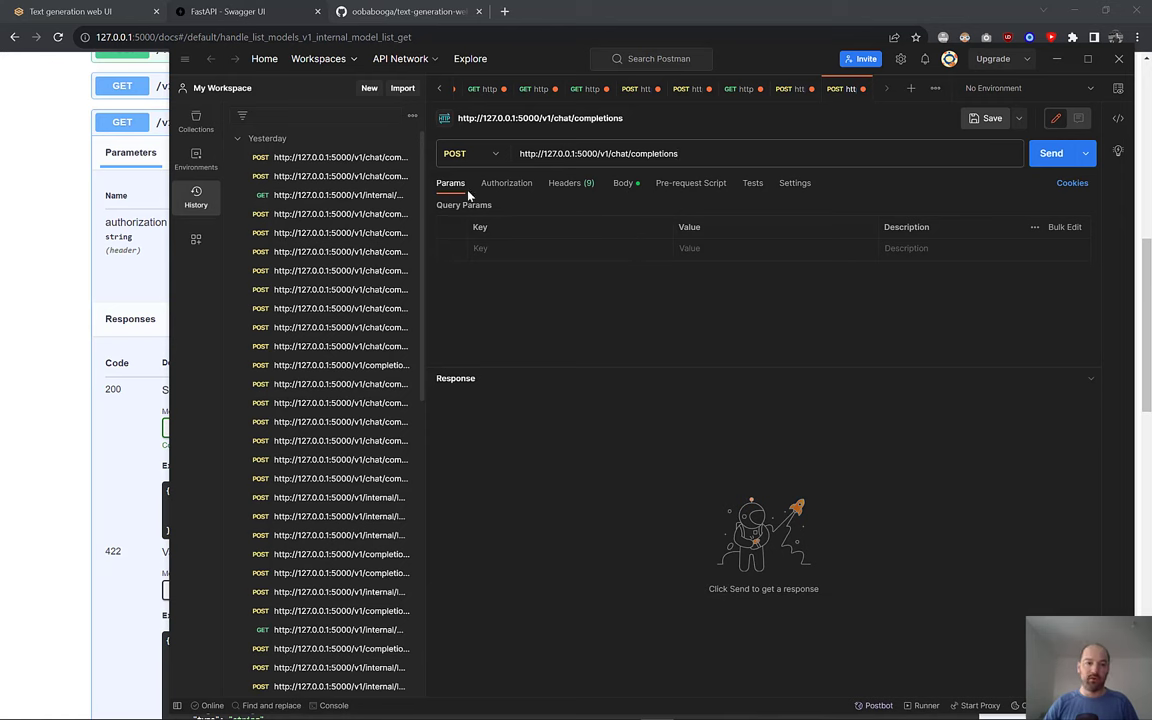
{"action": "left_click", "coordinate": [737, 90]}
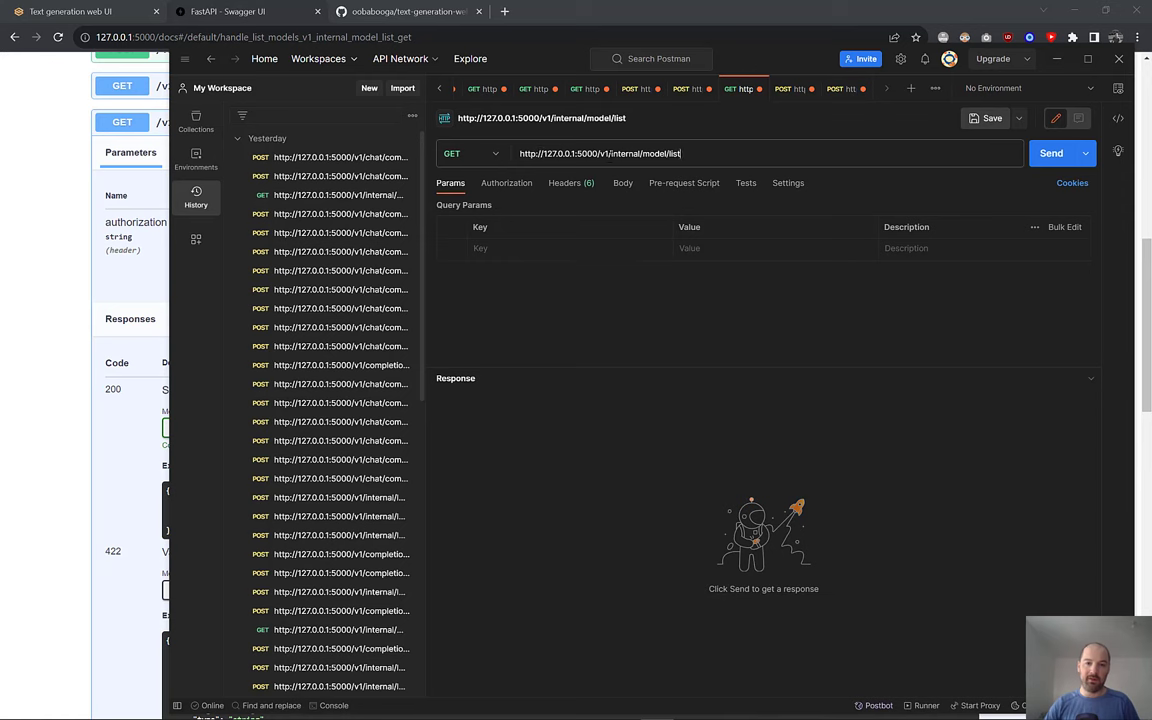
{"action": "left_click", "coordinate": [1051, 154]}
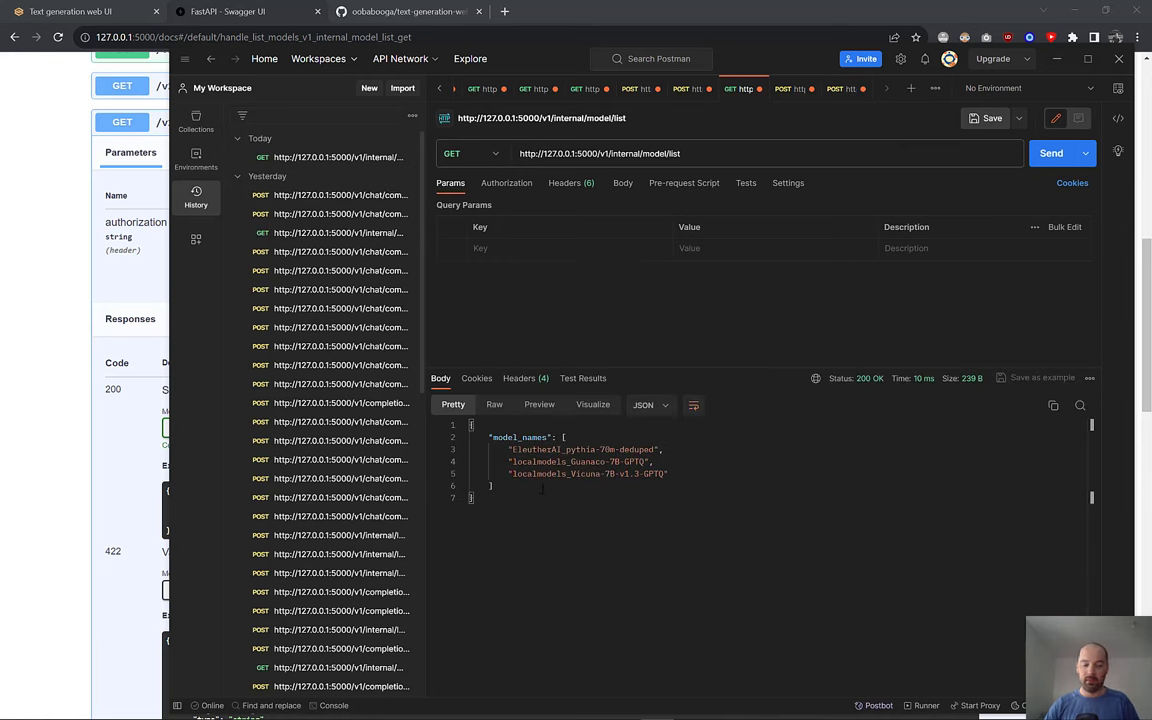
{"action": "left_click_drag", "start_coordinate": [679, 481], "coordinate": [512, 449]}
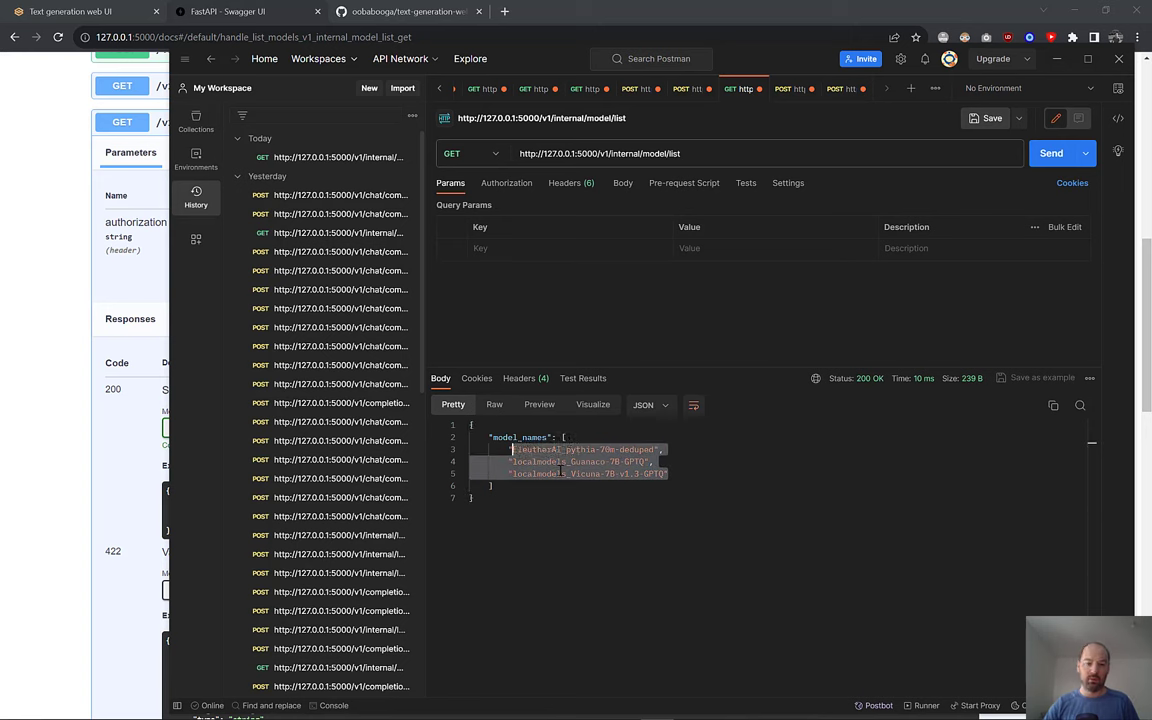
{"action": "left_click", "coordinate": [595, 482]}
{"action": "left_click_drag", "start_coordinate": [664, 474], "coordinate": [513, 474]}
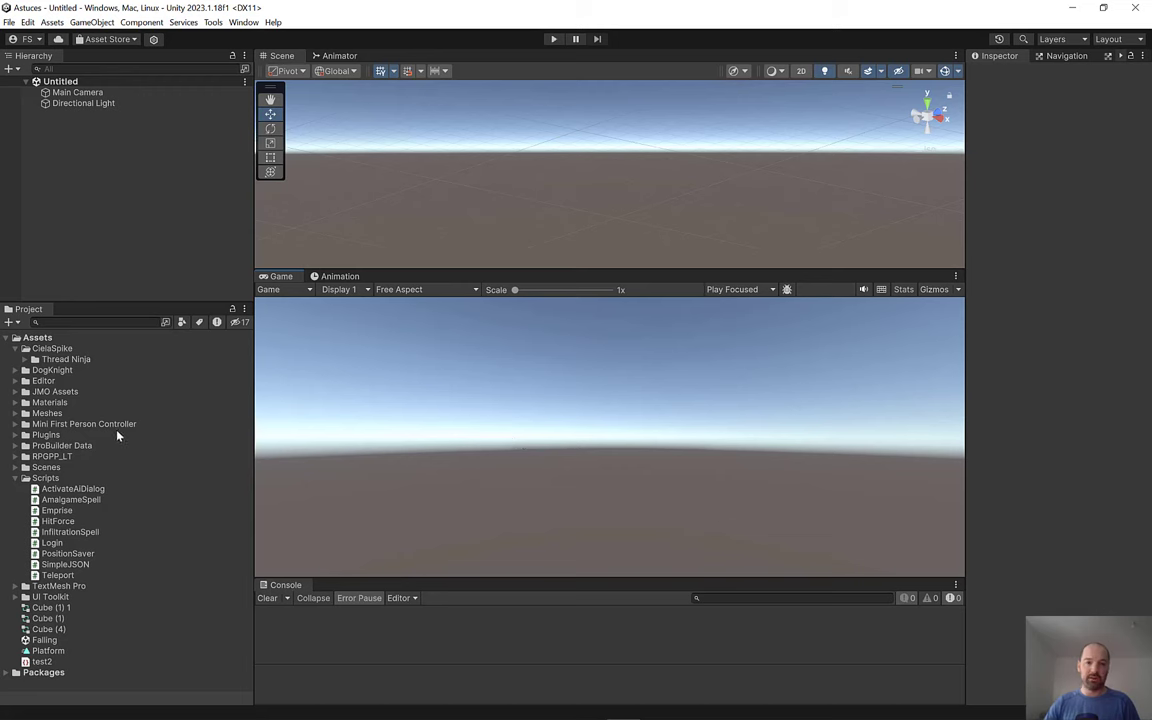
Step: Expand the Mini First Person Controller and RPGPP_LT folders in the Project panel
{"action": "left_click", "coordinate": [15, 424]}
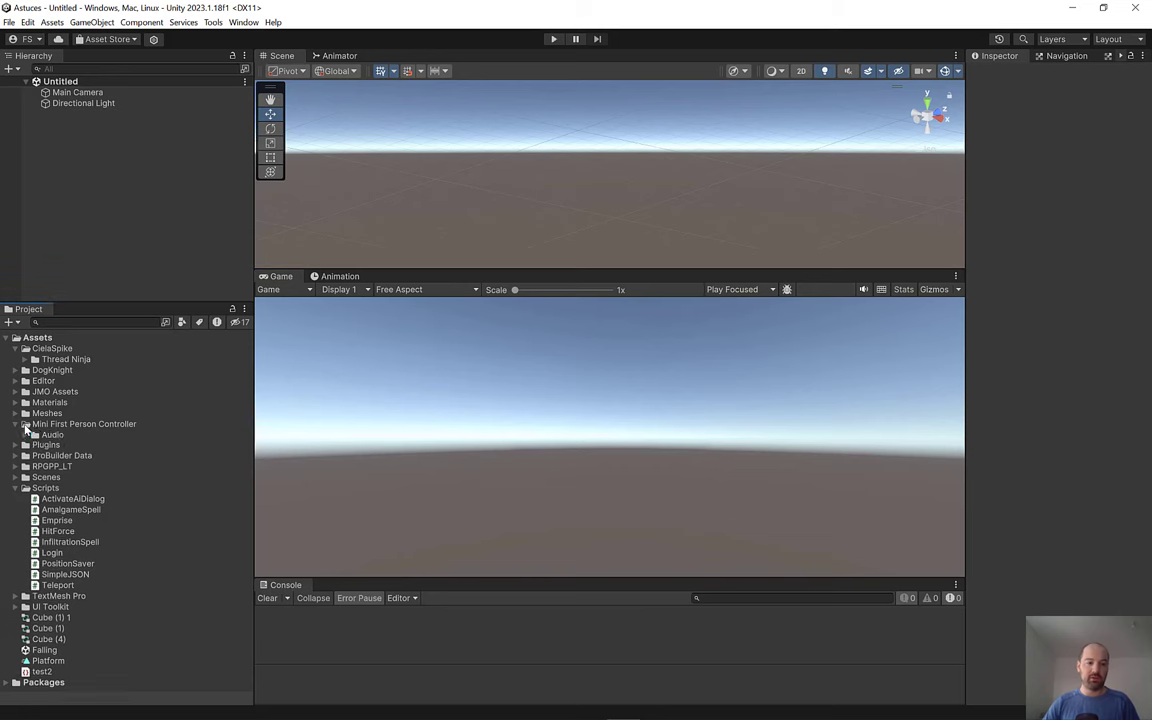
{"action": "left_click", "coordinate": [55, 425]}
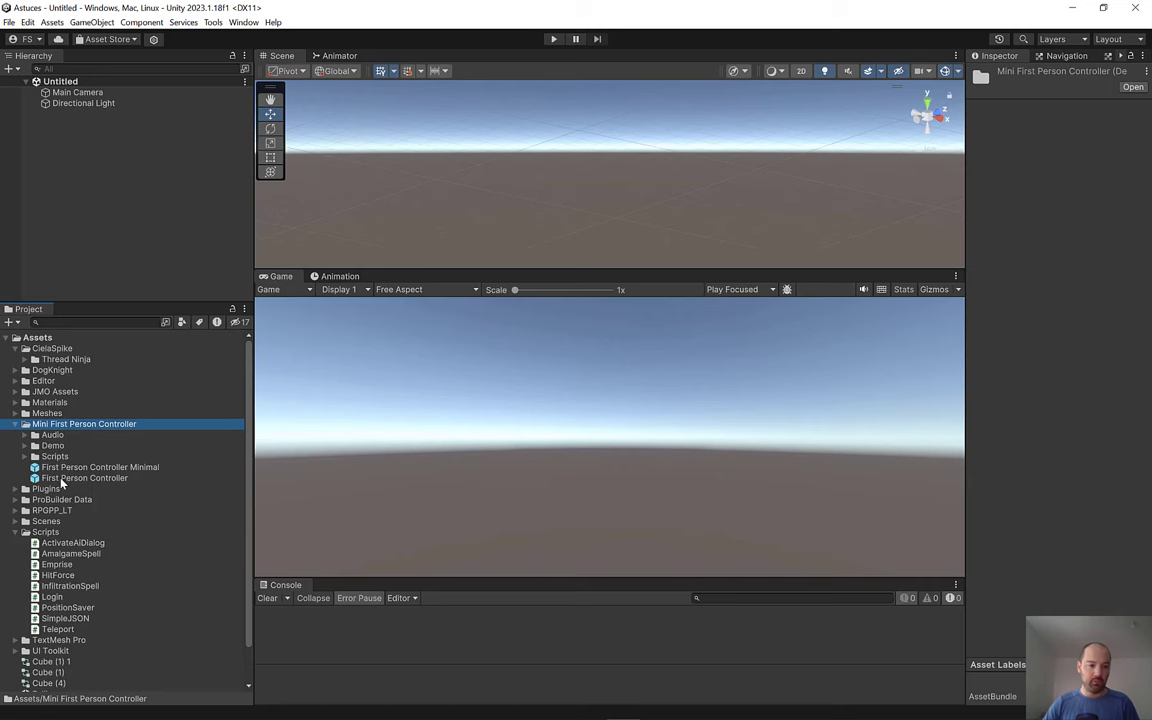
{"action": "scroll", "coordinate": [73, 497], "scroll_direction": "down", "scroll_amount": 2}
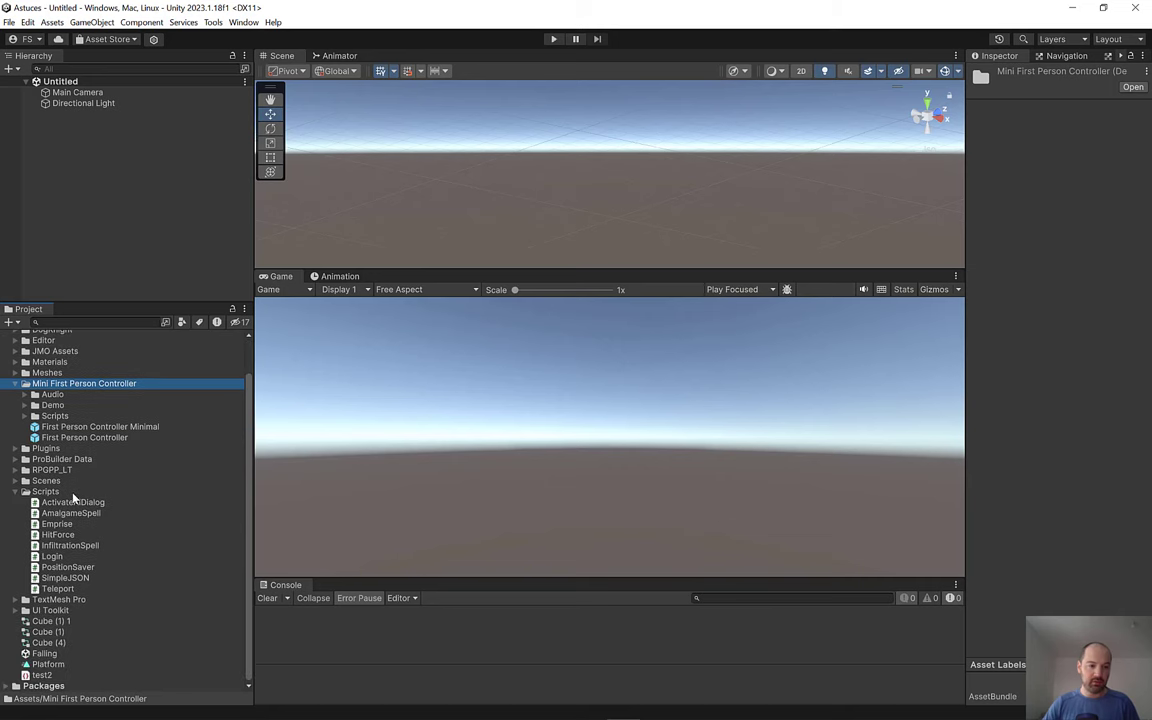
{"action": "left_click", "coordinate": [14, 470]}
{"action": "scroll", "coordinate": [49, 480], "scroll_direction": "down", "scroll_amount": 2}
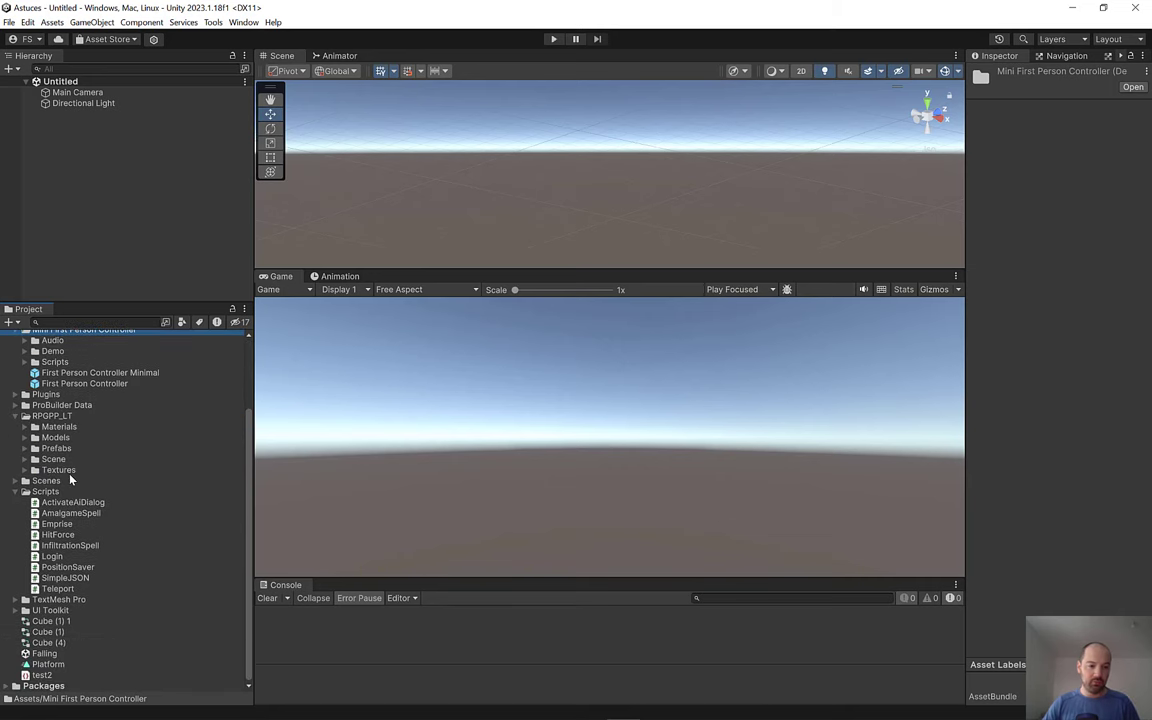
Step: Open the rpgpp_lt_scene_1.0 village scene from the RPGPP_LT Scene folder
{"action": "scroll", "coordinate": [70, 478], "scroll_direction": "up", "scroll_amount": 2}
{"action": "left_click", "coordinate": [25, 499]}
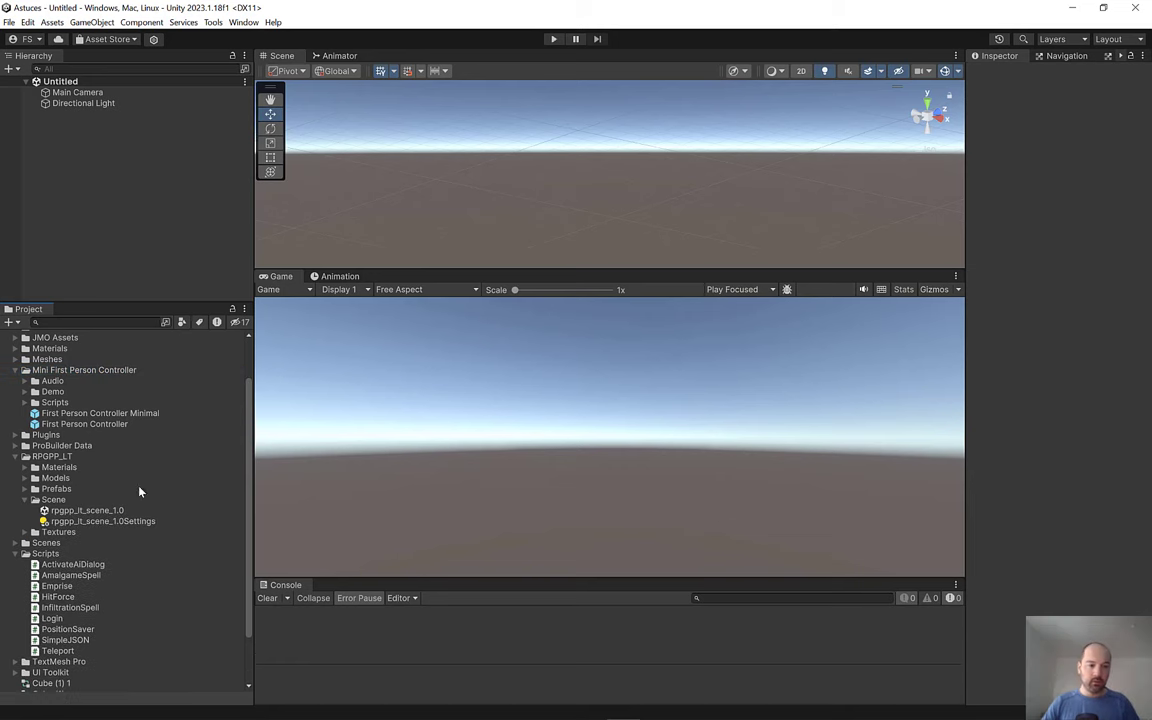
{"action": "double_click", "coordinate": [88, 511]}
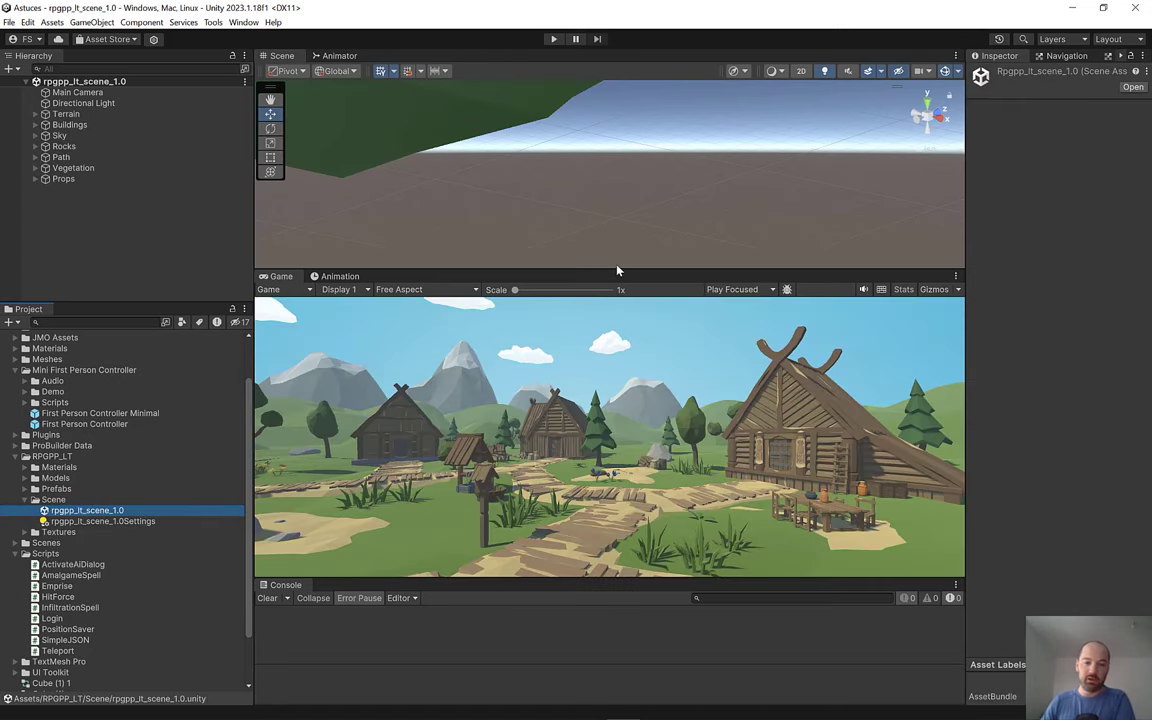
Step: Enlarge the Scene view above the Game view and frame the village from above
{"action": "left_click_drag", "start_coordinate": [617, 269], "coordinate": [617, 318]}
{"action": "left_click_drag", "start_coordinate": [500, 200], "coordinate": [507, 238], "text": "alt"}
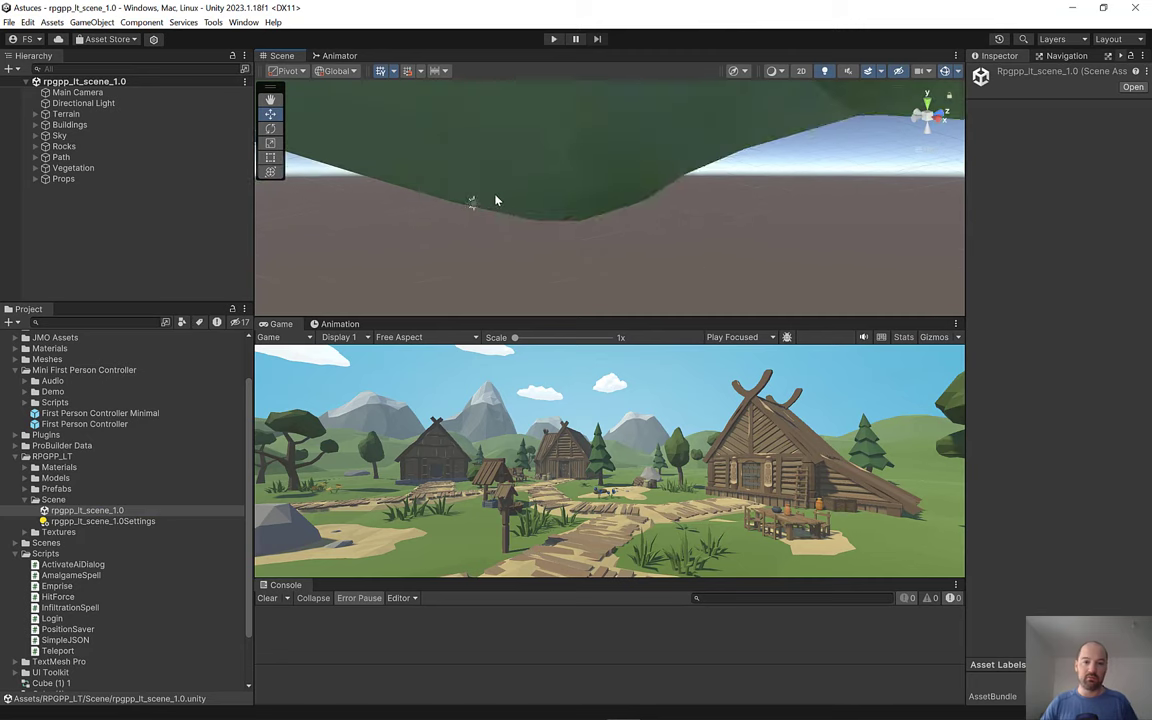
{"action": "middle_click_drag", "start_coordinate": [507, 238], "coordinate": [369, 218]}
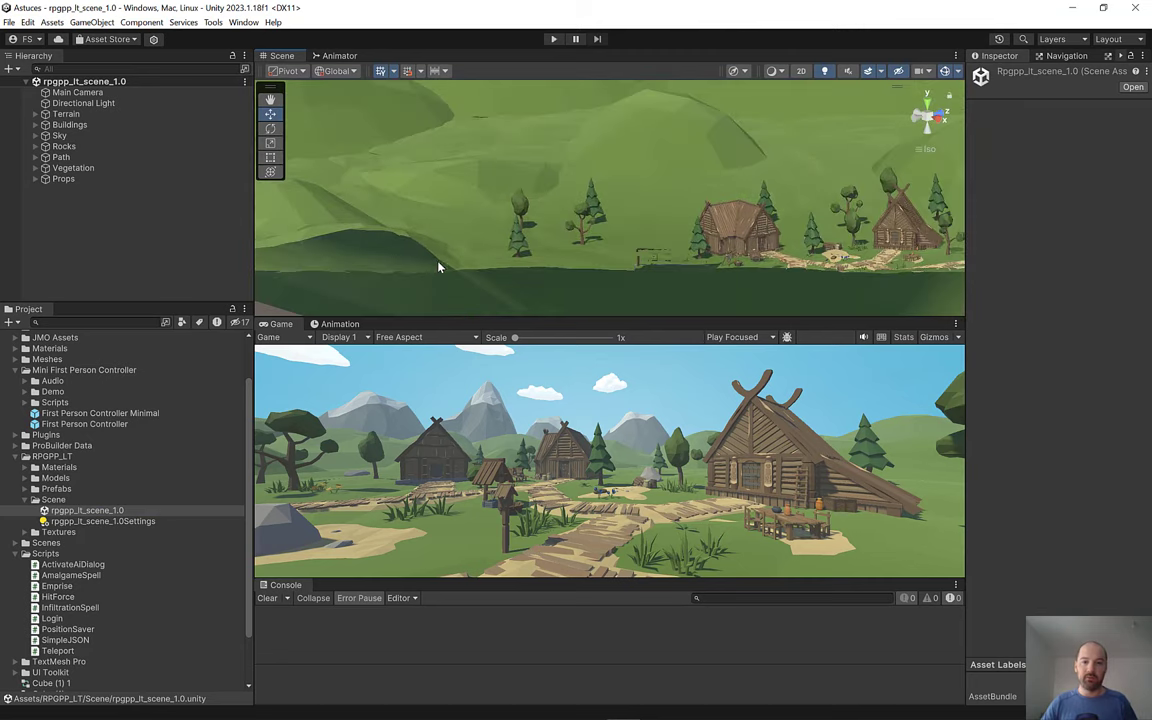
{"action": "mouse_move", "coordinate": [369, 218]}
{"action": "left_mouse_down", "text": "alt"}
{"action": "mouse_move", "coordinate": [584, 287]}
{"action": "mouse_move", "coordinate": [613, 399]}
{"action": "left_mouse_up", "text": "alt"}
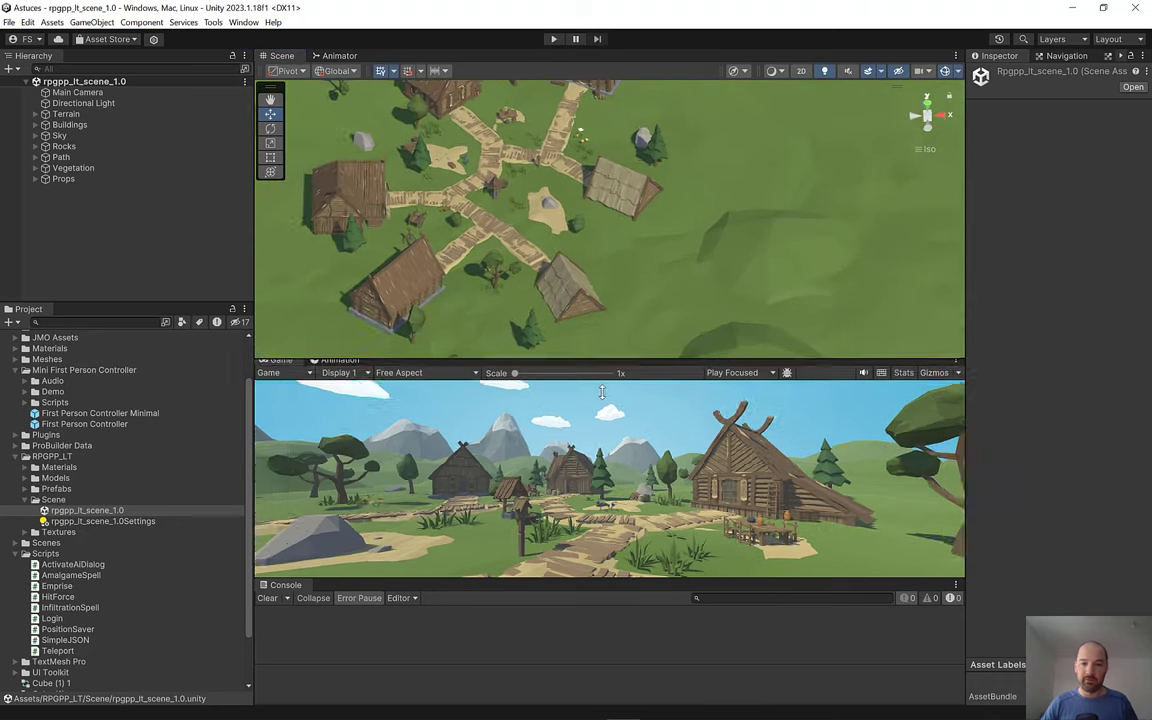
{"action": "mouse_move", "coordinate": [430, 260]}
{"action": "left_mouse_down", "text": "alt"}
{"action": "mouse_move", "coordinate": [333, 135]}
{"action": "mouse_move", "coordinate": [492, 269]}
{"action": "mouse_move", "coordinate": [548, 206]}
{"action": "left_mouse_up", "text": "alt"}
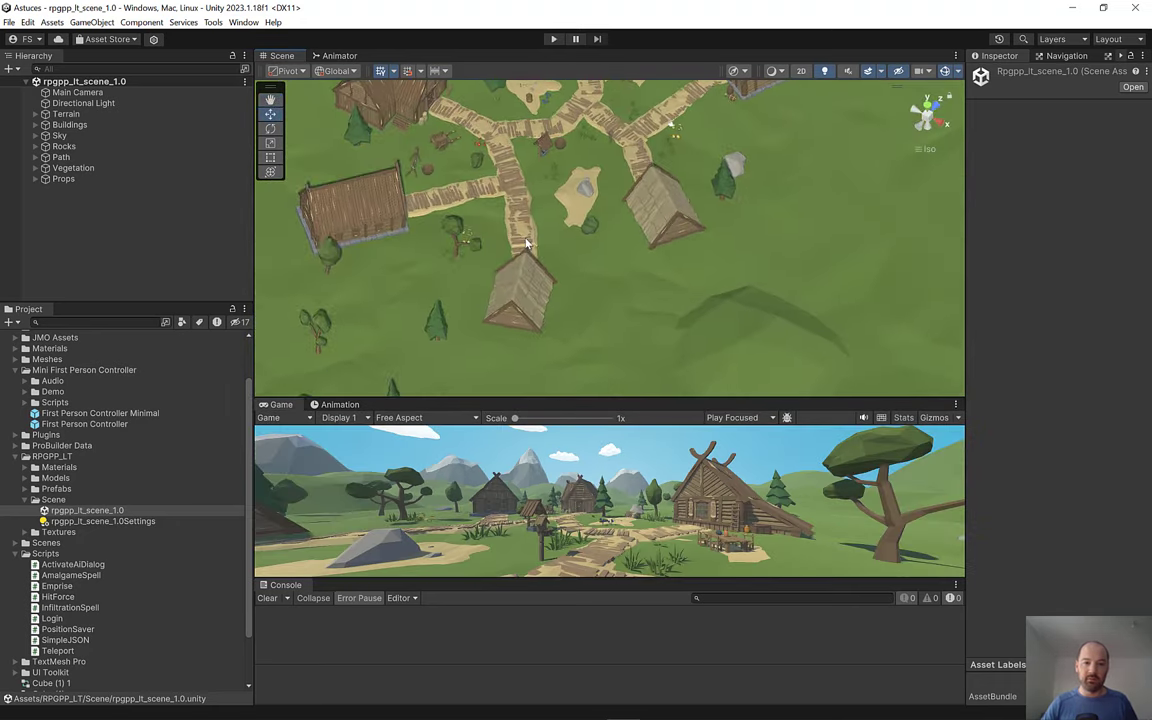
Step: Select four rpgpp_lt_terrain_grass tiles in the village scene
{"action": "scroll", "coordinate": [521, 274], "scroll_direction": "up", "scroll_amount": 3}
{"action": "left_click", "coordinate": [521, 274]}
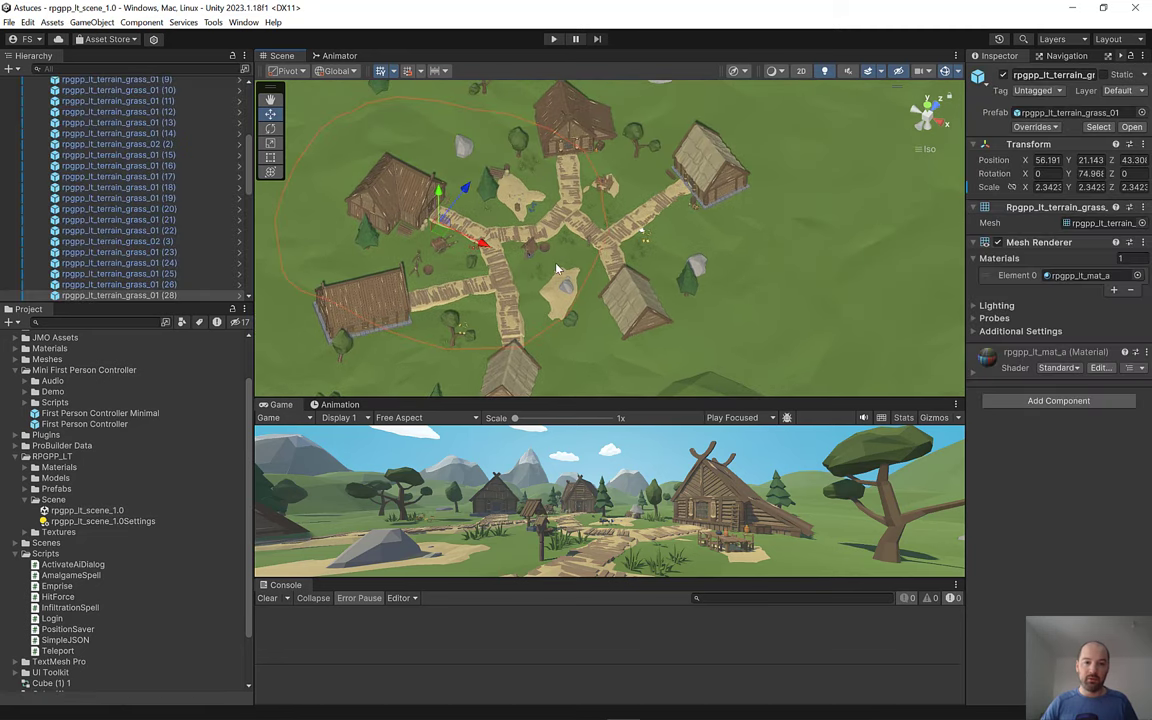
{"action": "left_click", "coordinate": [622, 167], "text": "shift"}
{"action": "left_click", "coordinate": [596, 172], "text": "shift"}
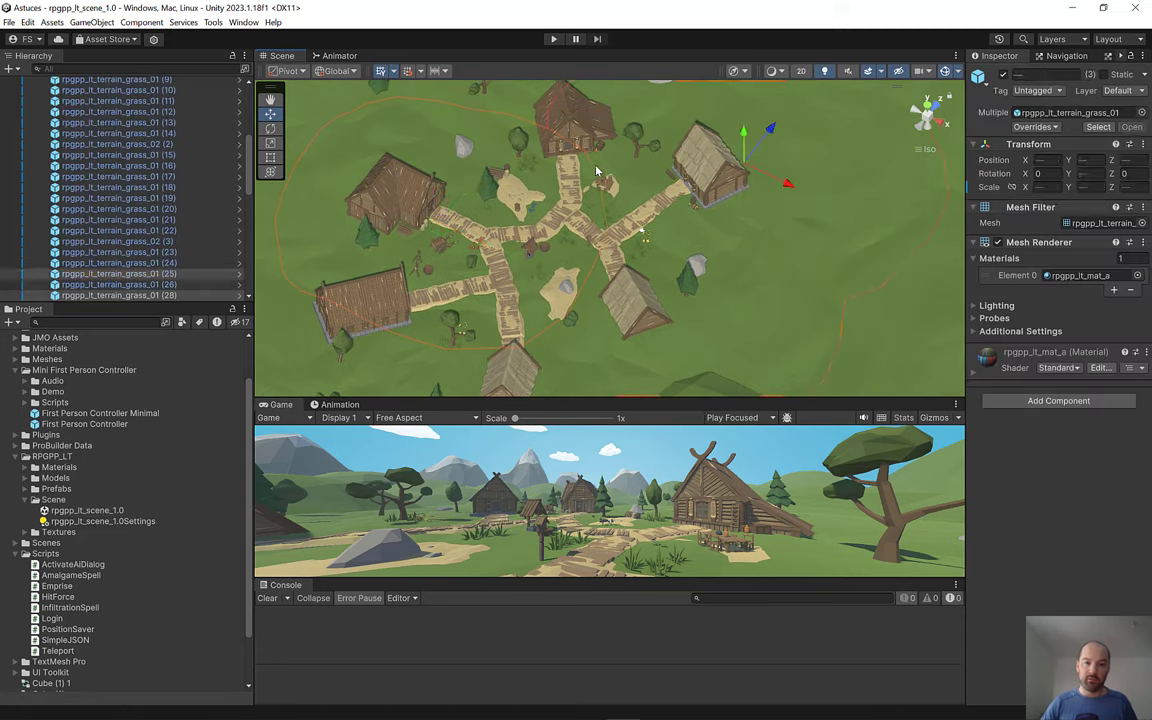
{"action": "left_click", "coordinate": [480, 360], "text": "shift"}
{"action": "left_click_drag", "start_coordinate": [480, 360], "coordinate": [585, 210], "text": "alt"}
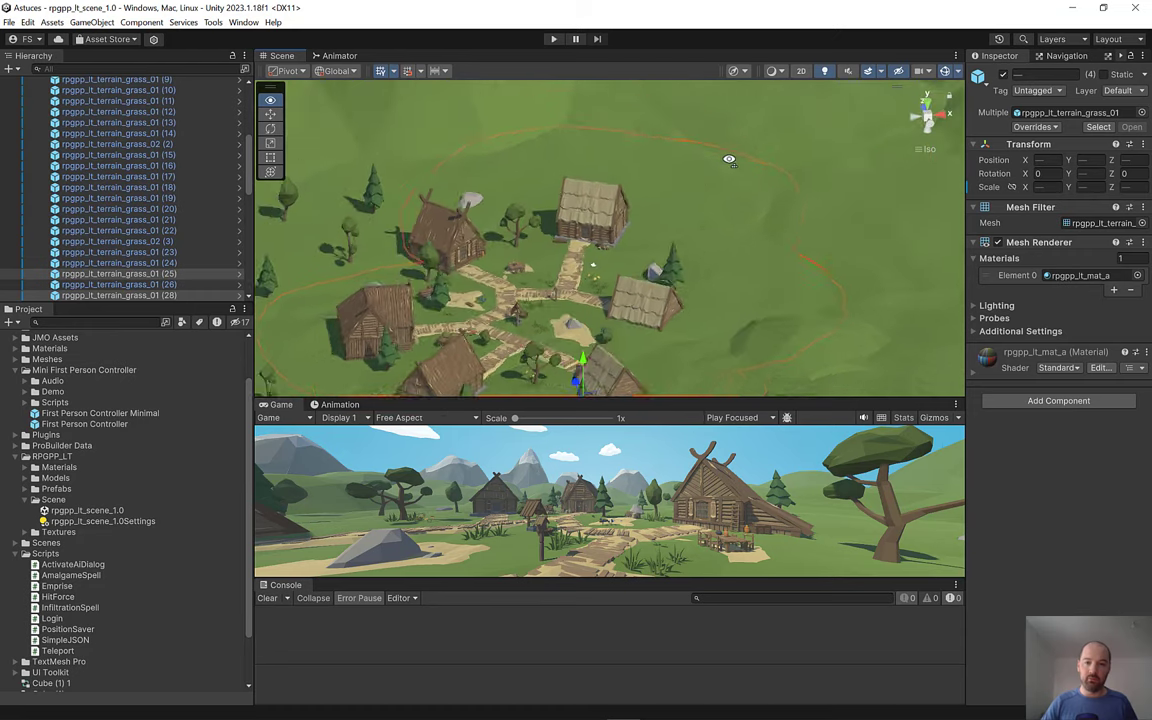
Step: Add a Mesh Collider to the selected tiles via a 'coll' component search, then check the Terrain parent
{"action": "left_click", "coordinate": [1058, 400]}
{"action": "type", "text": "coll"}
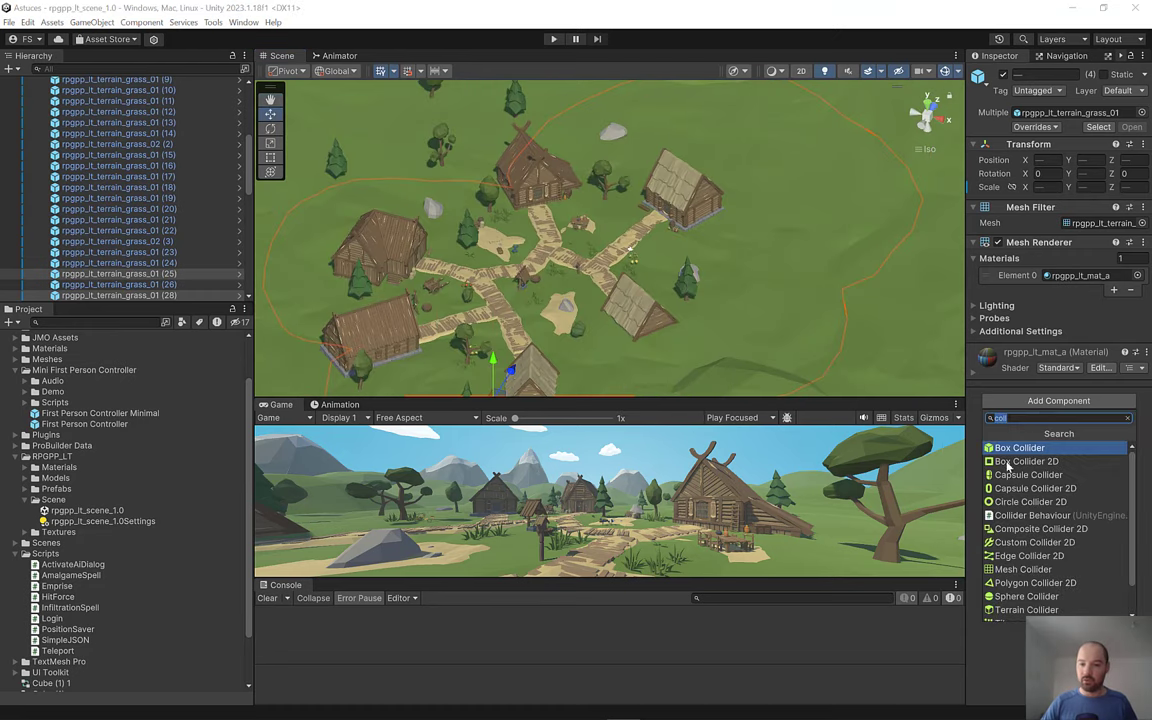
{"action": "left_click", "coordinate": [1022, 569]}
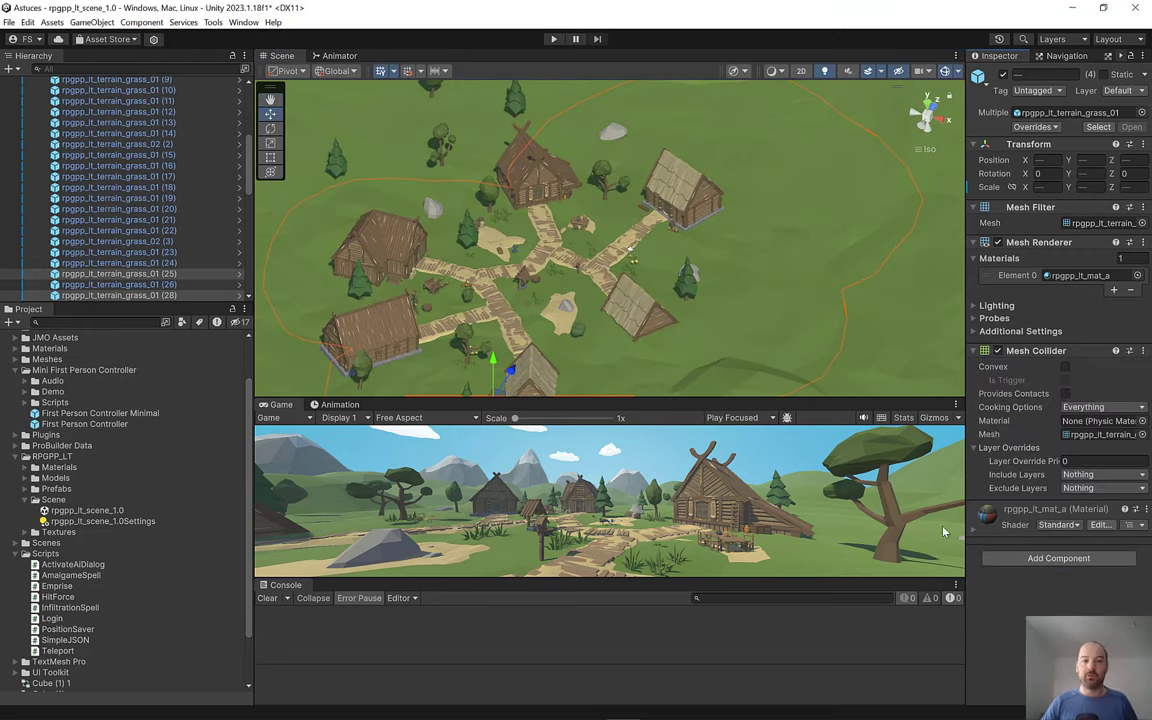
{"action": "left_click", "coordinate": [152, 157]}
{"action": "key", "text": "Left"}
{"action": "key", "text": "Left"}
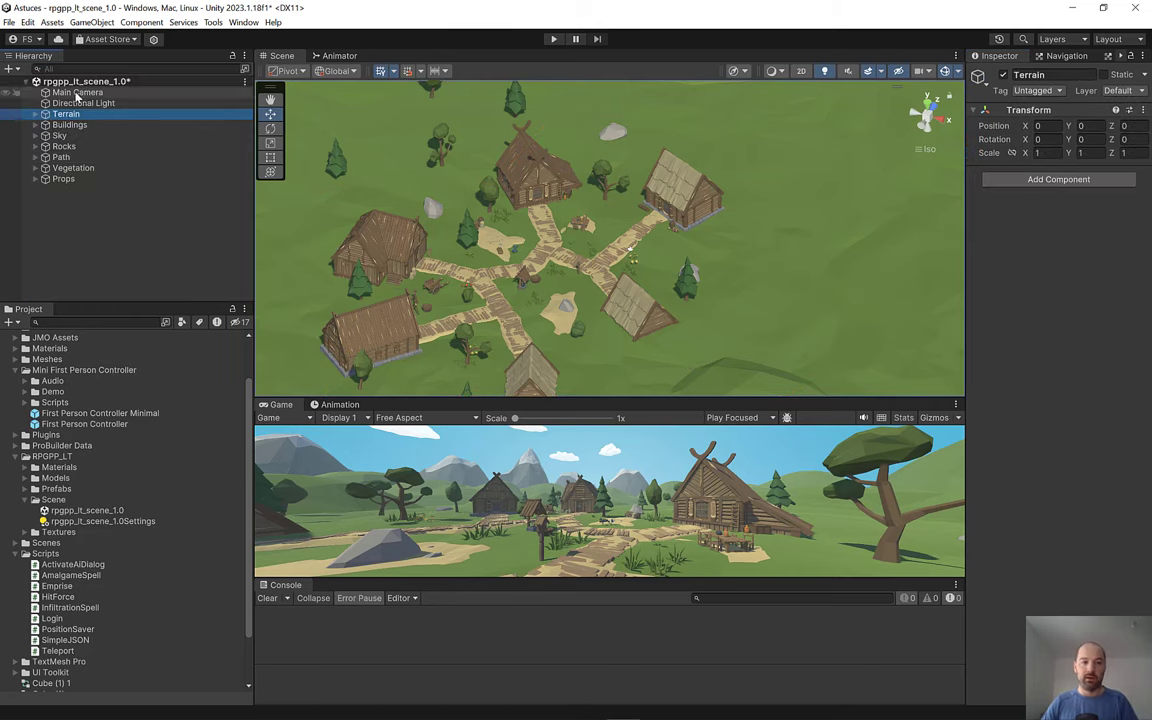
Step: Place a First Person Controller Minimal on the village path, raised to Y 22.081
{"action": "left_click", "coordinate": [67, 93]}
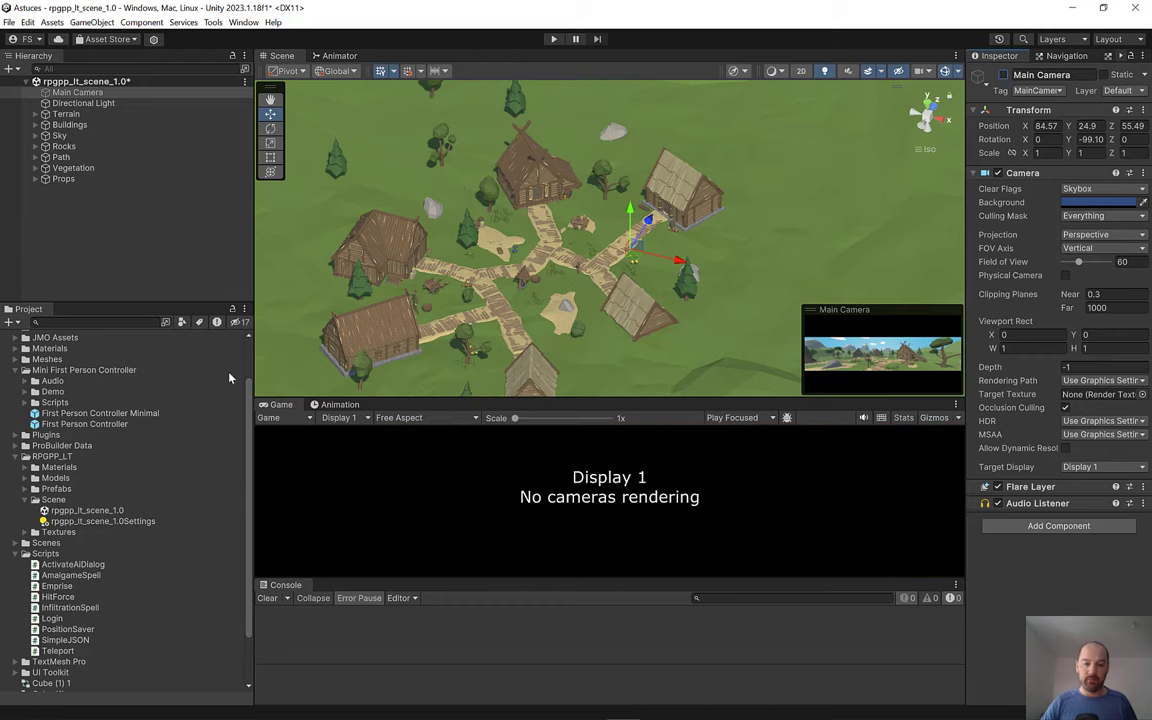
{"action": "left_click_drag", "start_coordinate": [79, 415], "coordinate": [507, 318]}
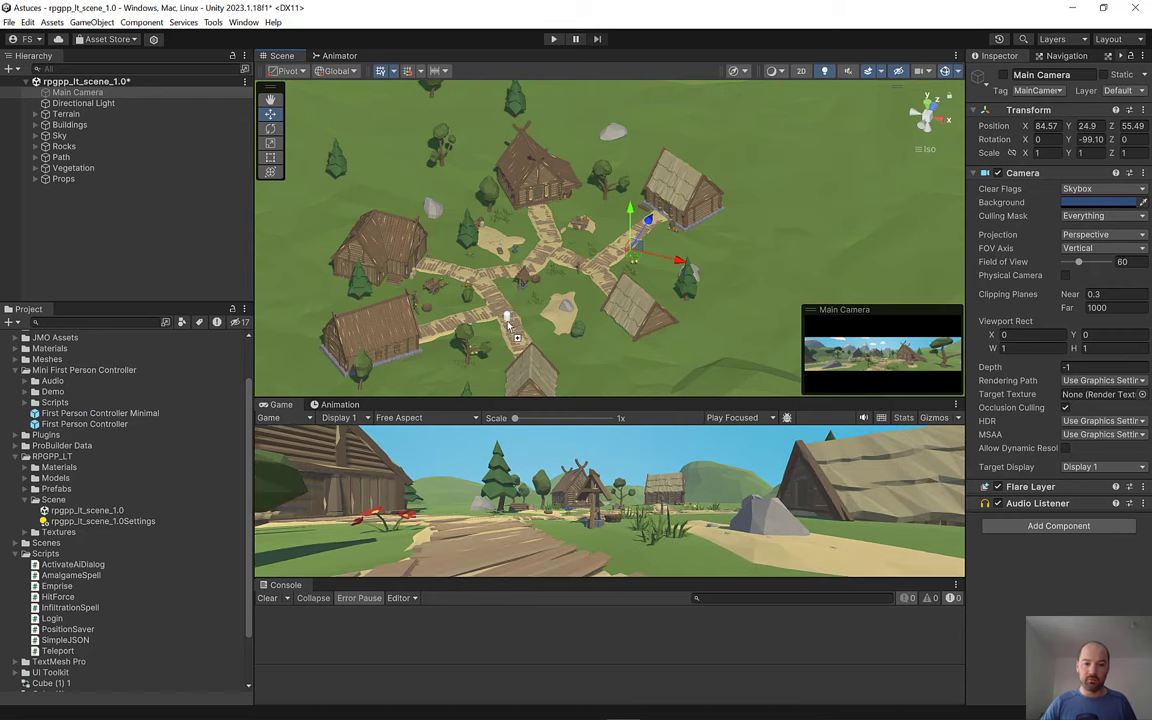
{"action": "left_click_drag", "start_coordinate": [507, 318], "coordinate": [522, 328]}
{"action": "key", "text": "f"}
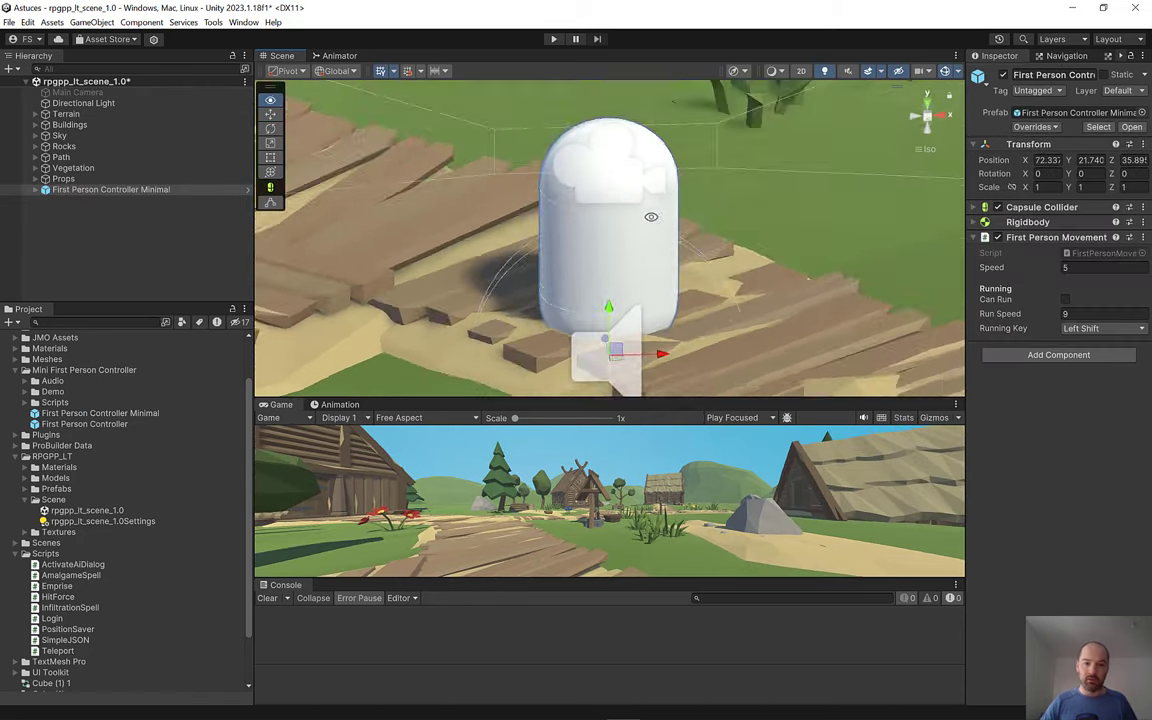
{"action": "left_click_drag", "start_coordinate": [606, 316], "coordinate": [608, 255]}
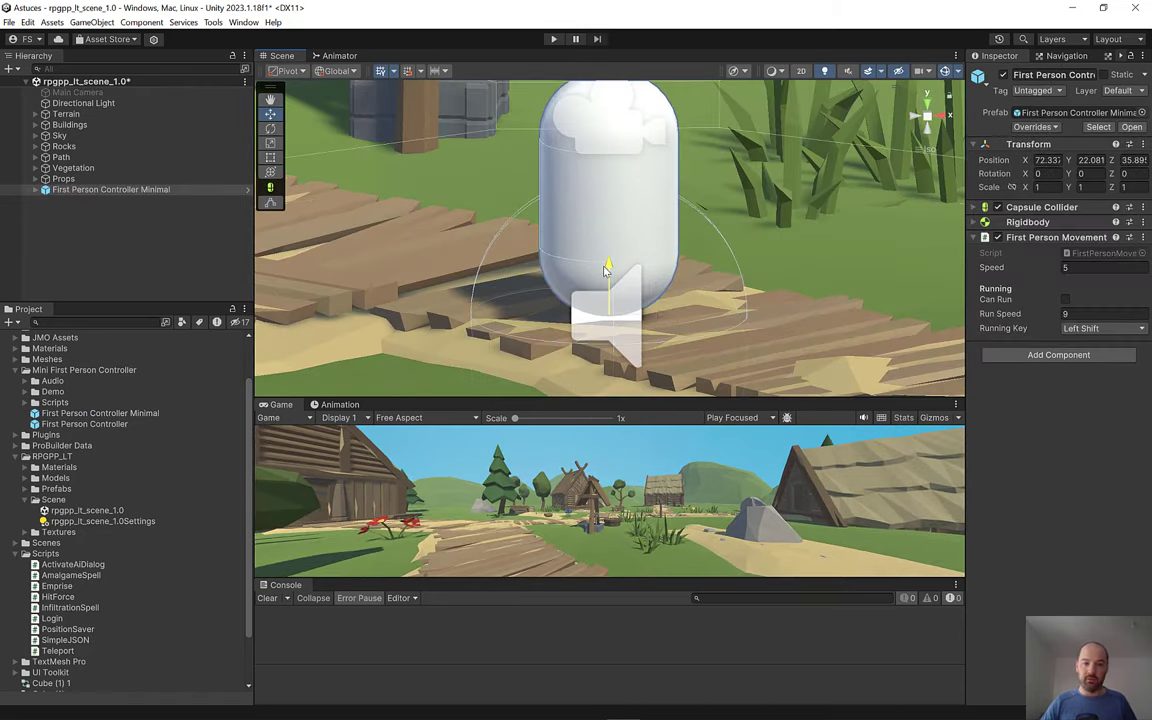
{"action": "scroll", "coordinate": [520, 265], "scroll_direction": "down", "scroll_amount": 2}
{"action": "right_click_drag", "start_coordinate": [520, 265], "coordinate": [505, 285]}
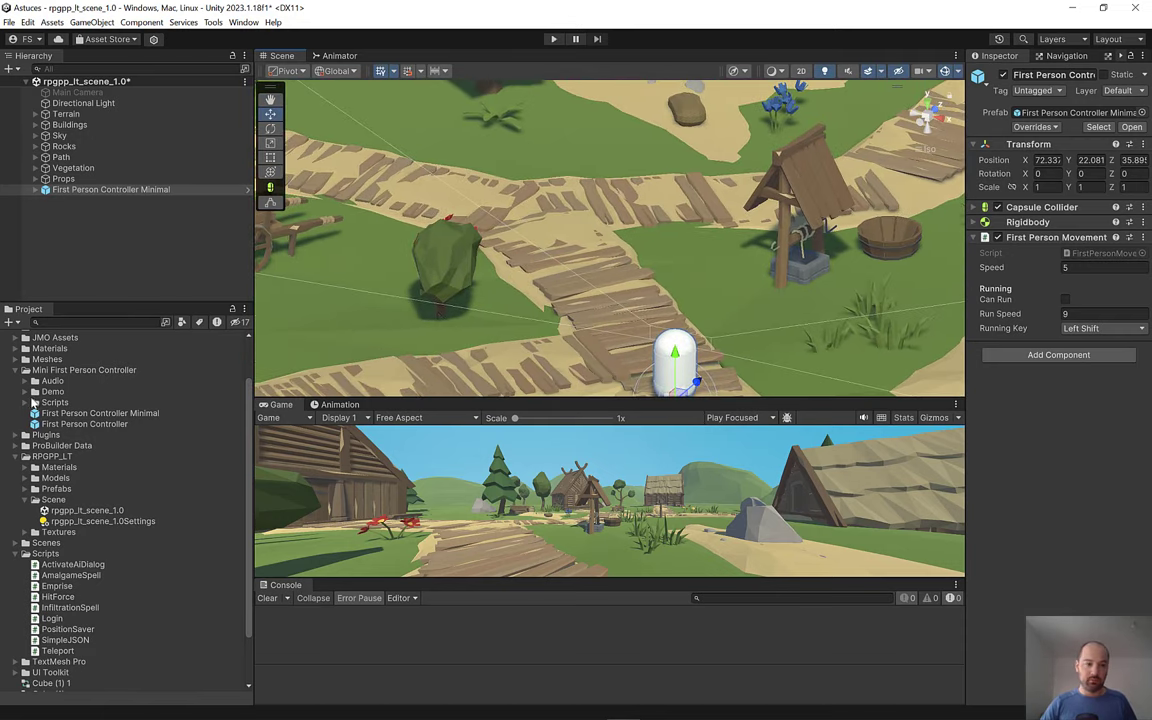
{"action": "left_click", "coordinate": [16, 370]}
{"action": "scroll", "coordinate": [18, 374], "scroll_direction": "up", "scroll_amount": 2}
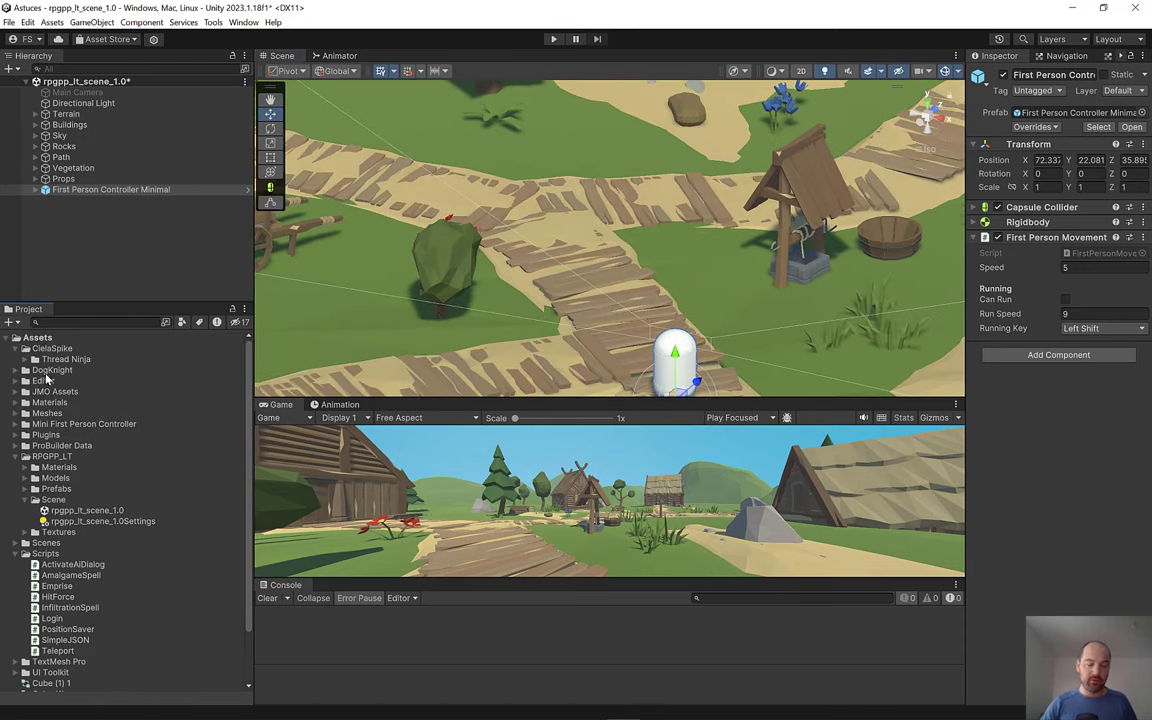
Step: Place the DogPolyart knight from DogKnight > Prefab on the path, rotated about 139° on Y
{"action": "left_click", "coordinate": [15, 371]}
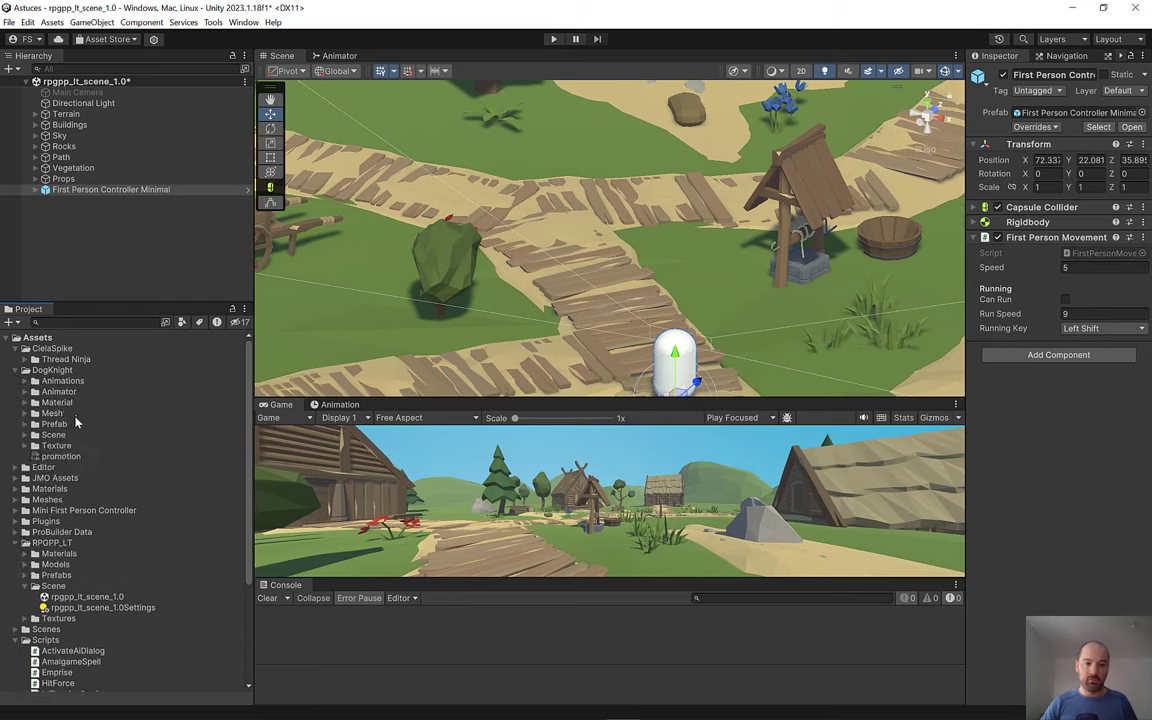
{"action": "left_click", "coordinate": [35, 425]}
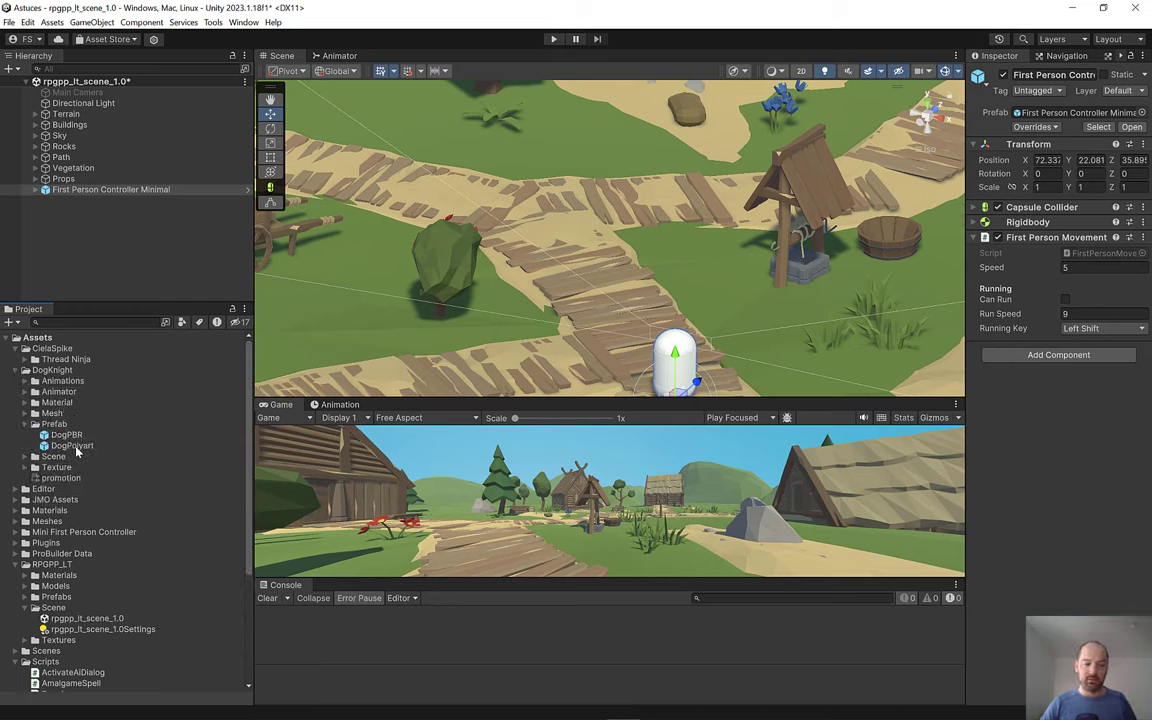
{"action": "left_click_drag", "start_coordinate": [72, 446], "coordinate": [533, 178]}
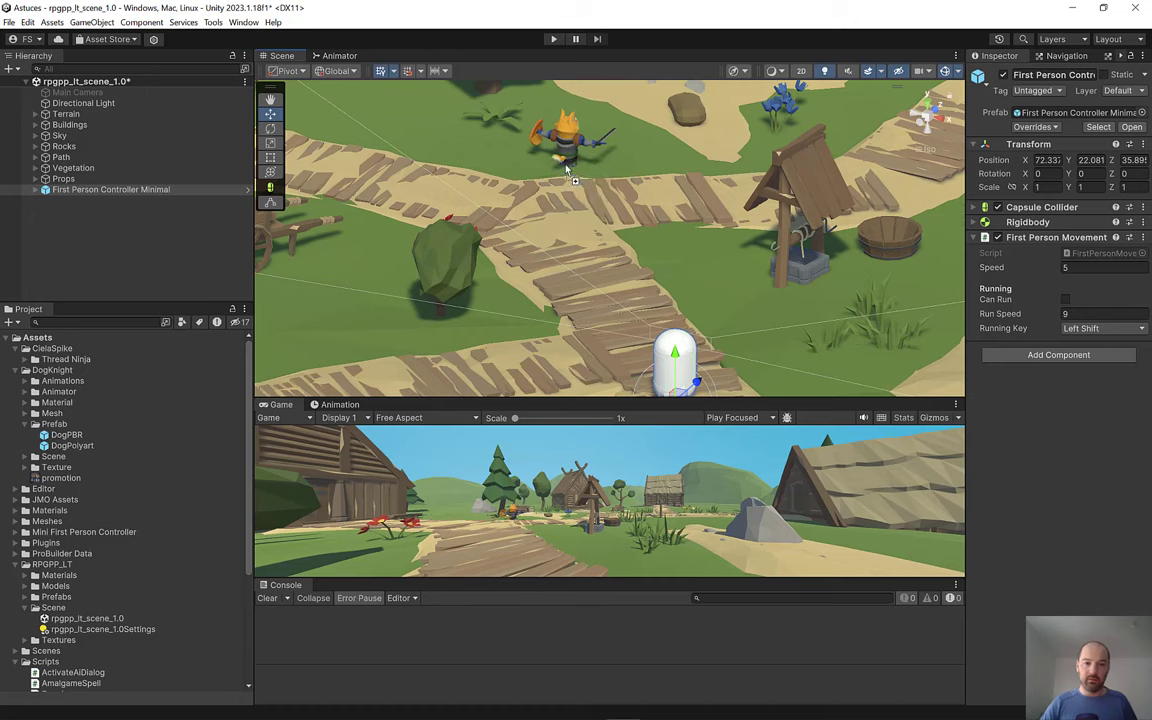
{"action": "key", "text": "e"}
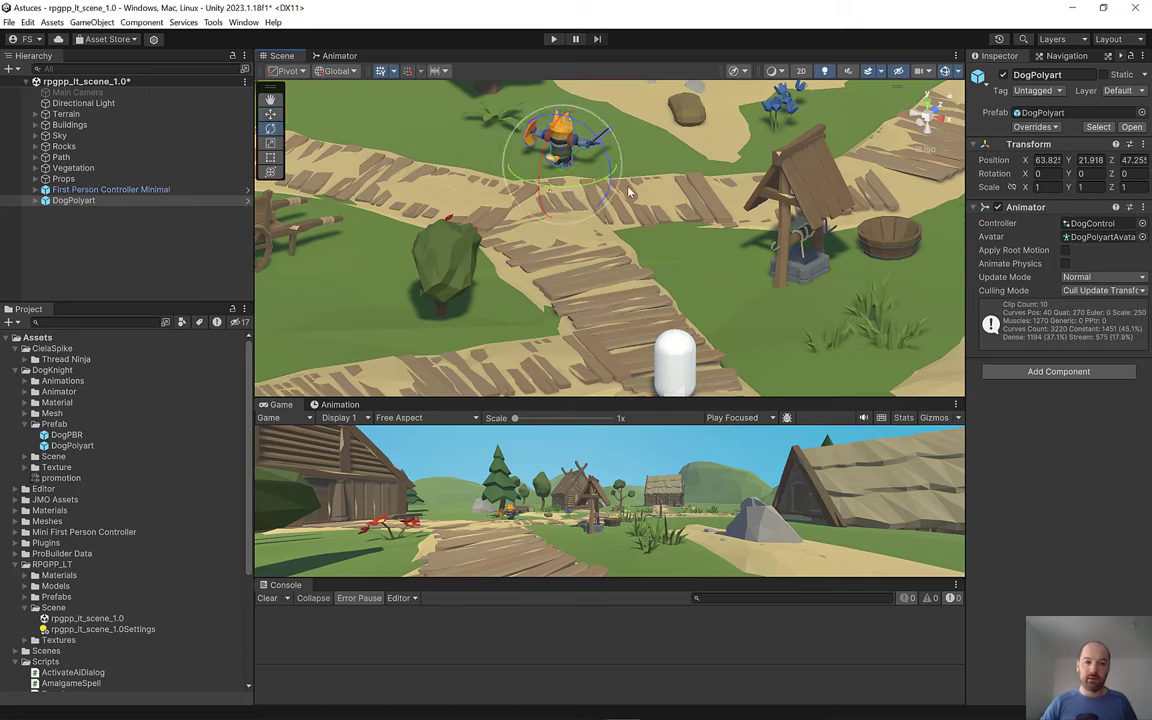
{"action": "left_click_drag", "start_coordinate": [592, 185], "coordinate": [466, 221]}
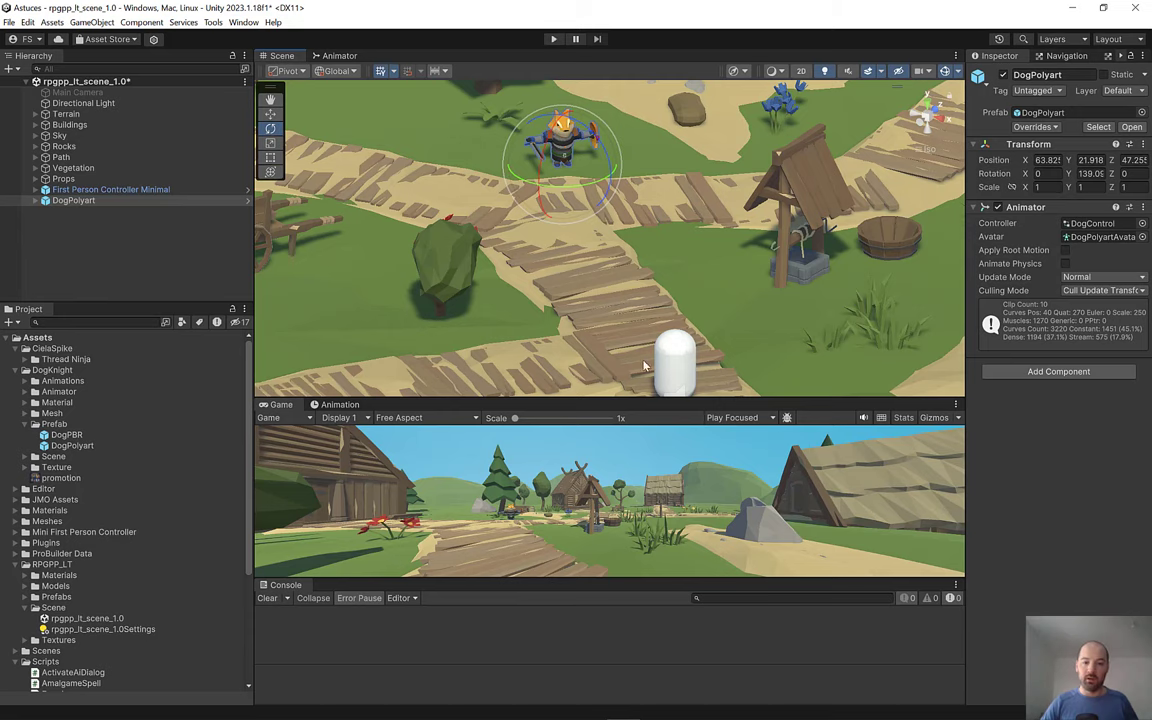
{"action": "left_click_drag", "start_coordinate": [628, 400], "coordinate": [628, 218]}
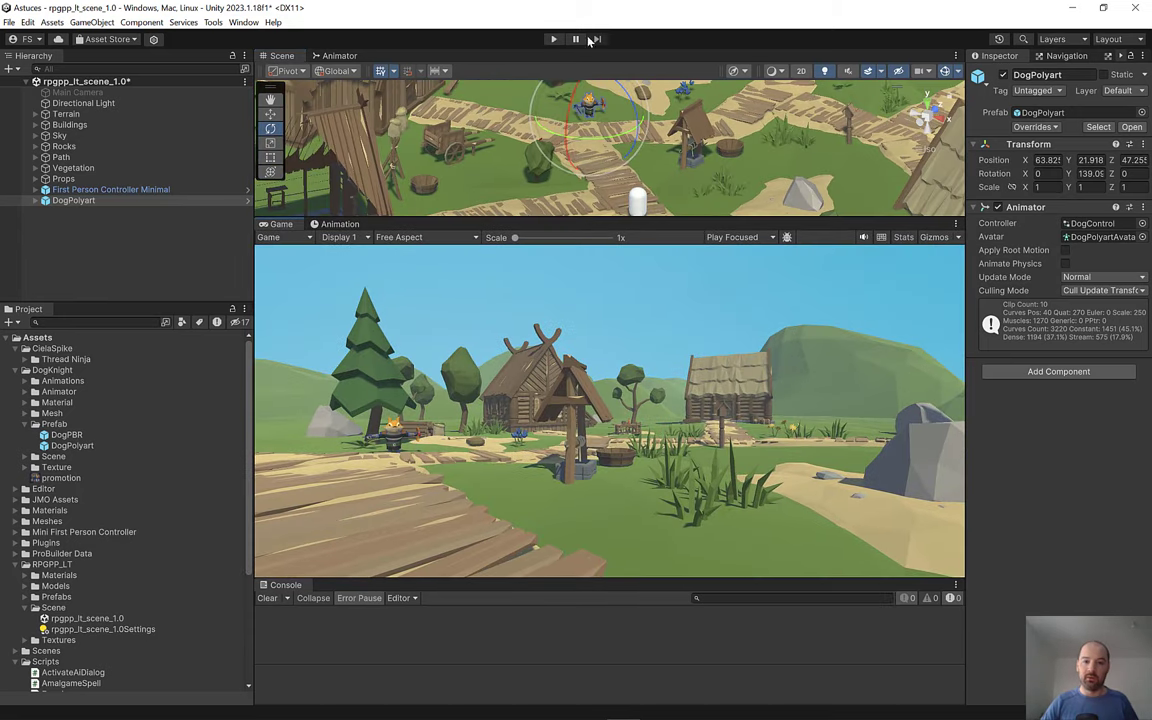
{"action": "left_click", "coordinate": [550, 41]}
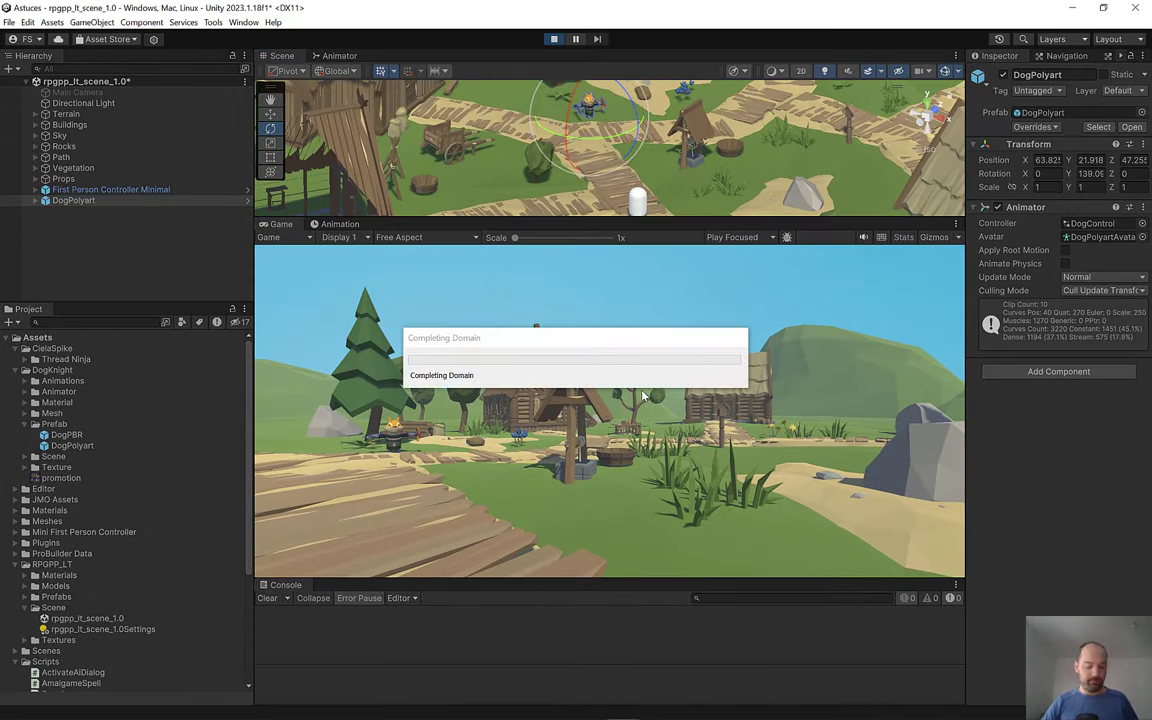
{"action": "left_click", "coordinate": [645, 390]}
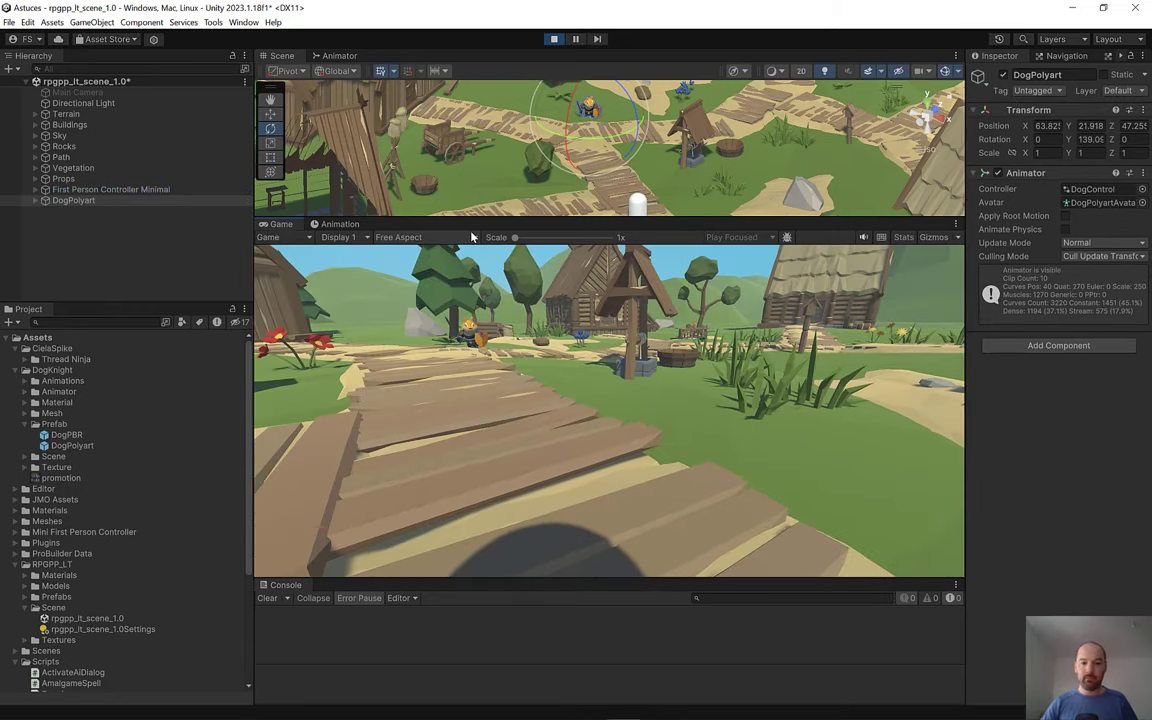
{"action": "key", "text": "w"}
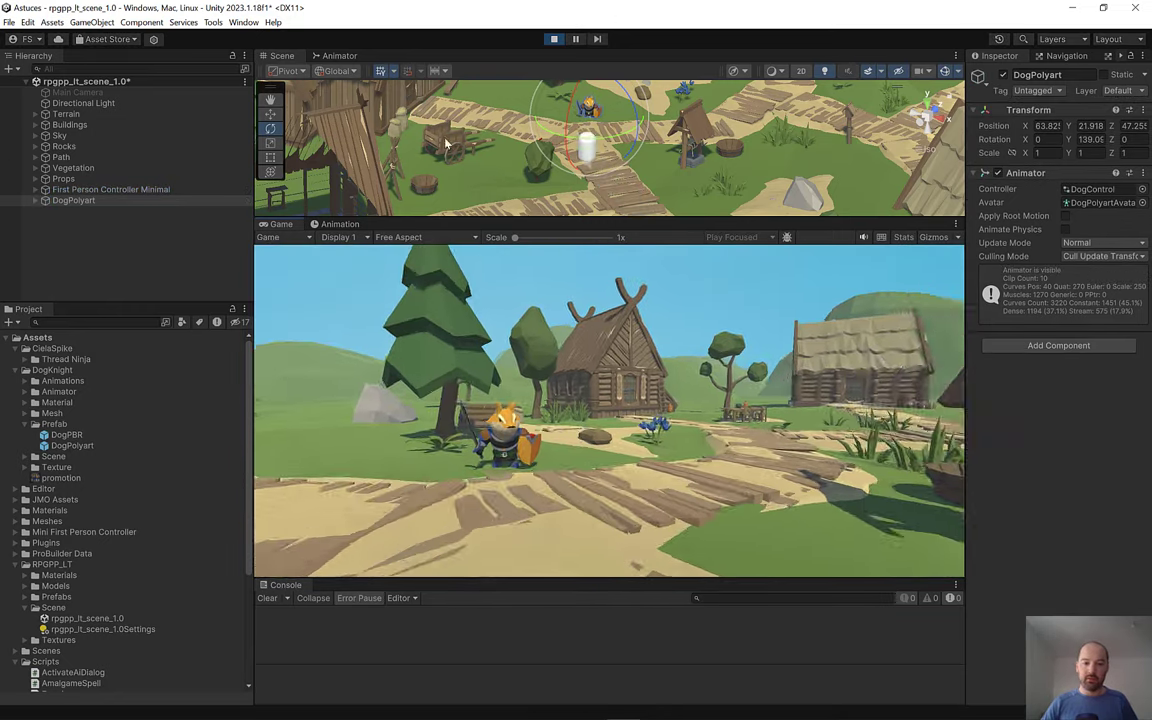
{"action": "key", "text": "w"}
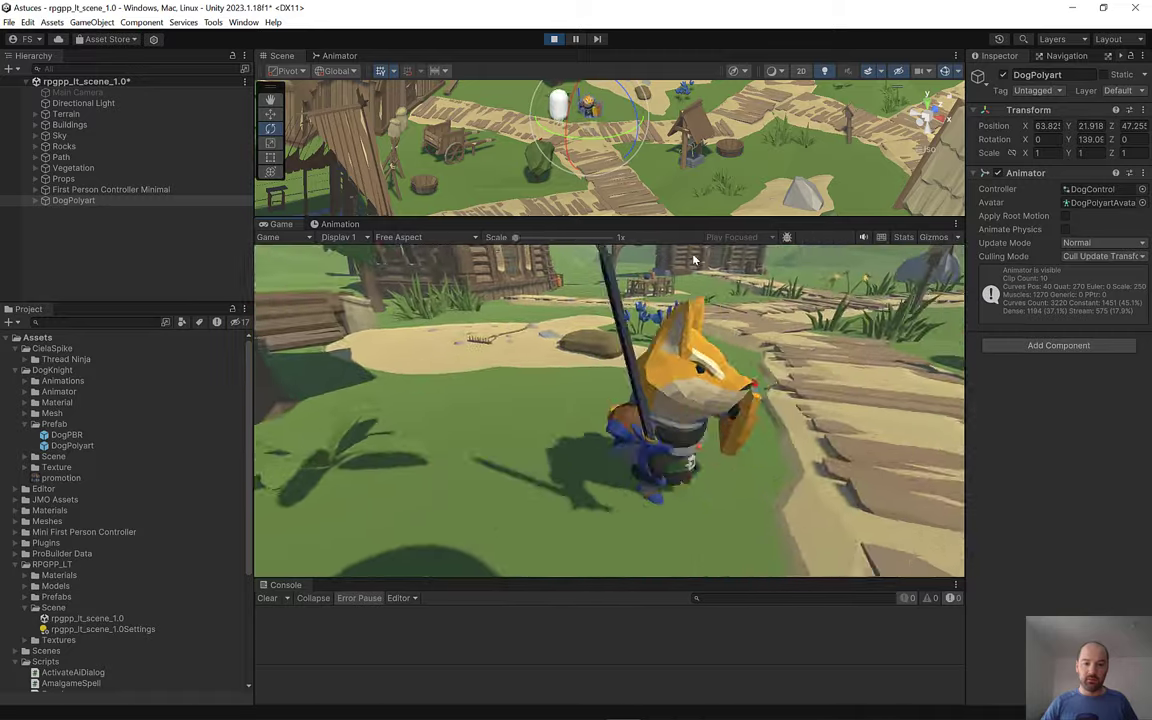
{"action": "key", "text": "w"}
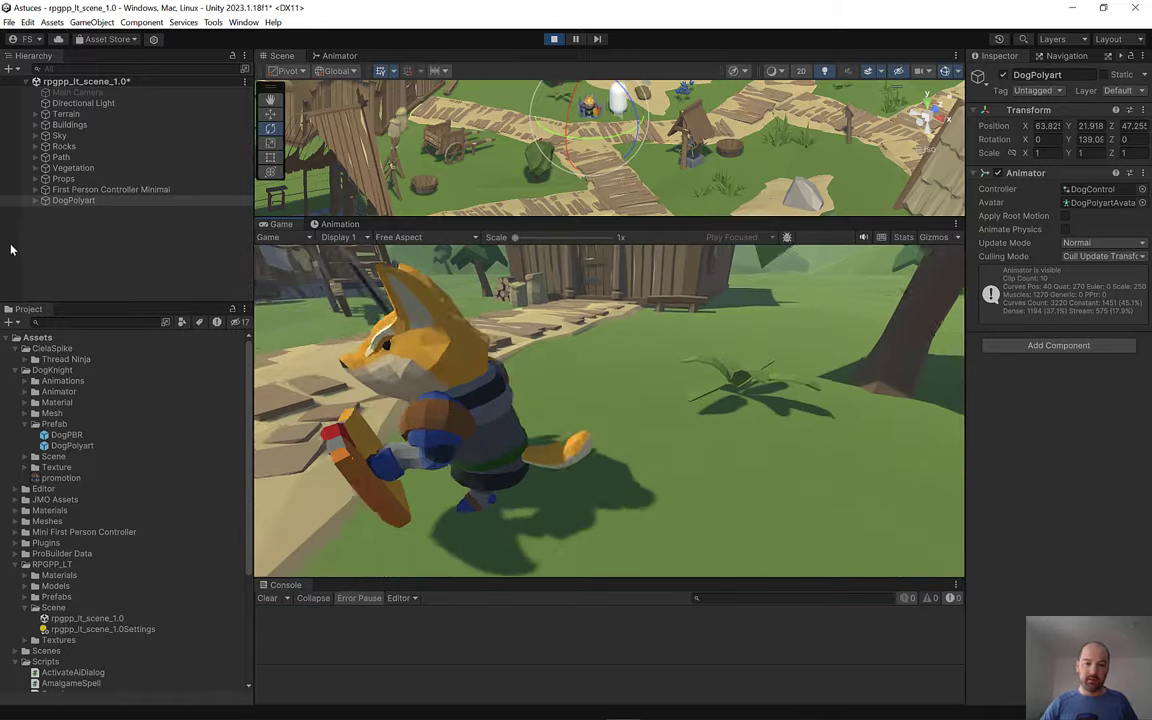
{"action": "key", "text": "w"}
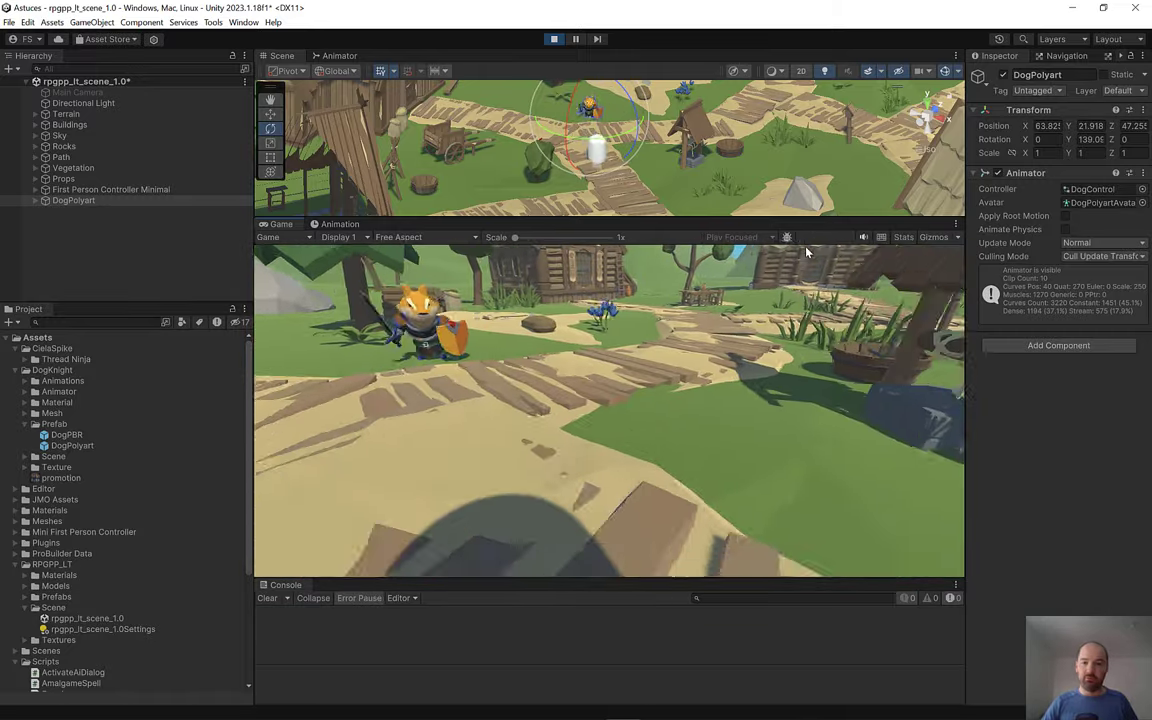
{"action": "key", "text": "w"}
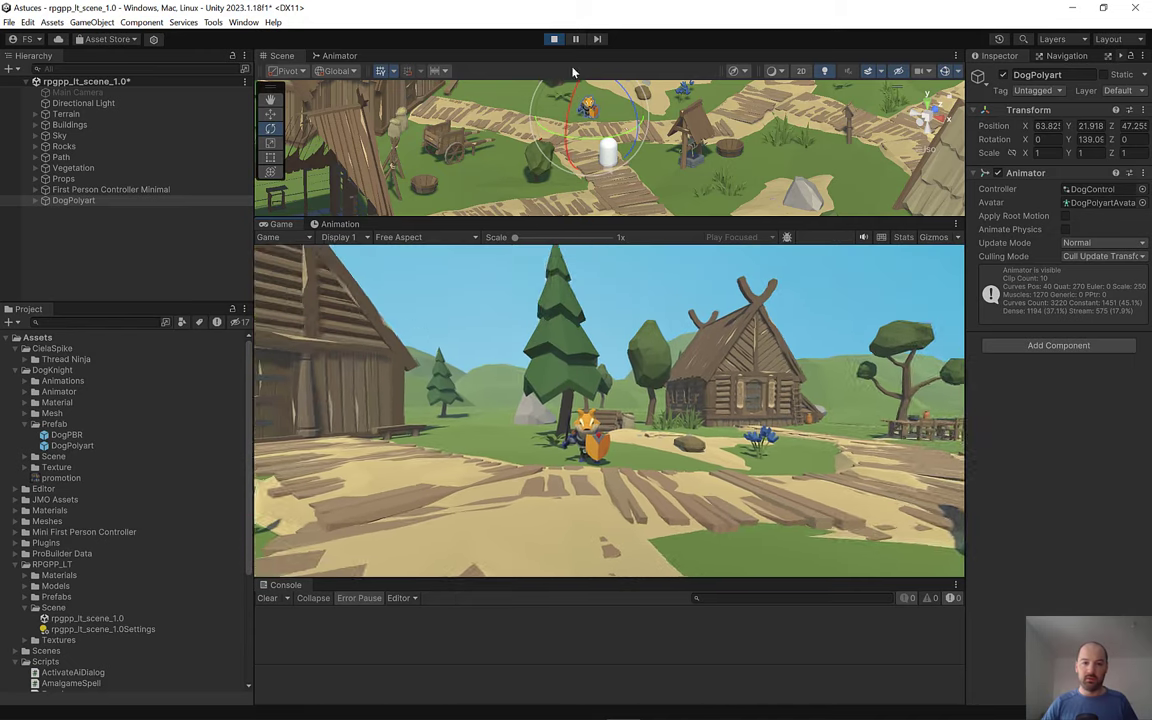
{"action": "left_click", "coordinate": [553, 39]}
{"action": "left_click_drag", "start_coordinate": [588, 219], "coordinate": [590, 163]}
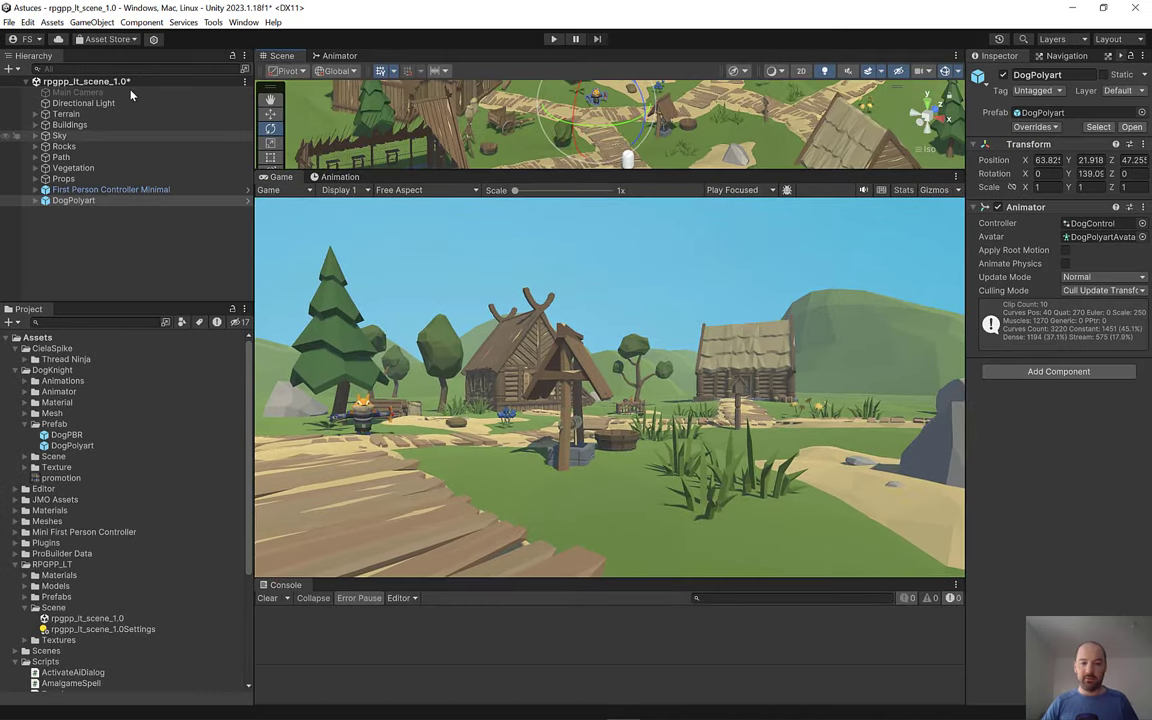
Step: Add a UI Image to the scene, creating a Canvas with it
{"action": "left_click", "coordinate": [89, 23]}
{"action": "mouse_move", "coordinate": [230, 162]}
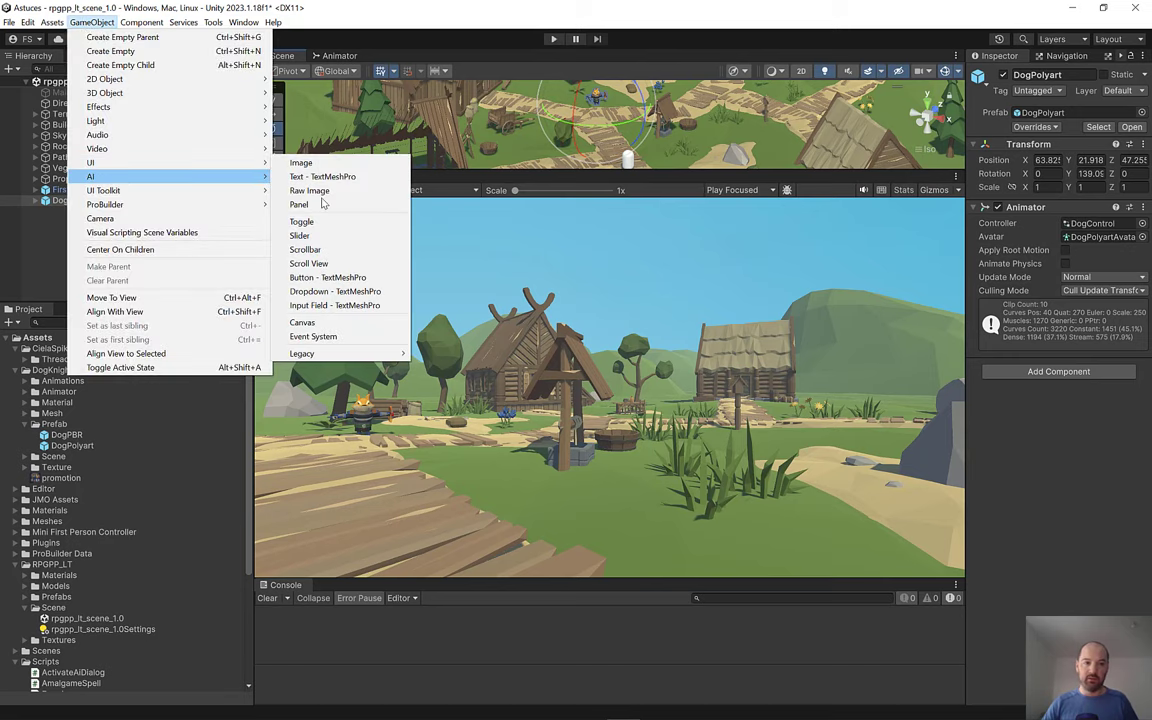
{"action": "left_click", "coordinate": [326, 165]}
{"action": "left_click_drag", "start_coordinate": [590, 183], "coordinate": [590, 238]}
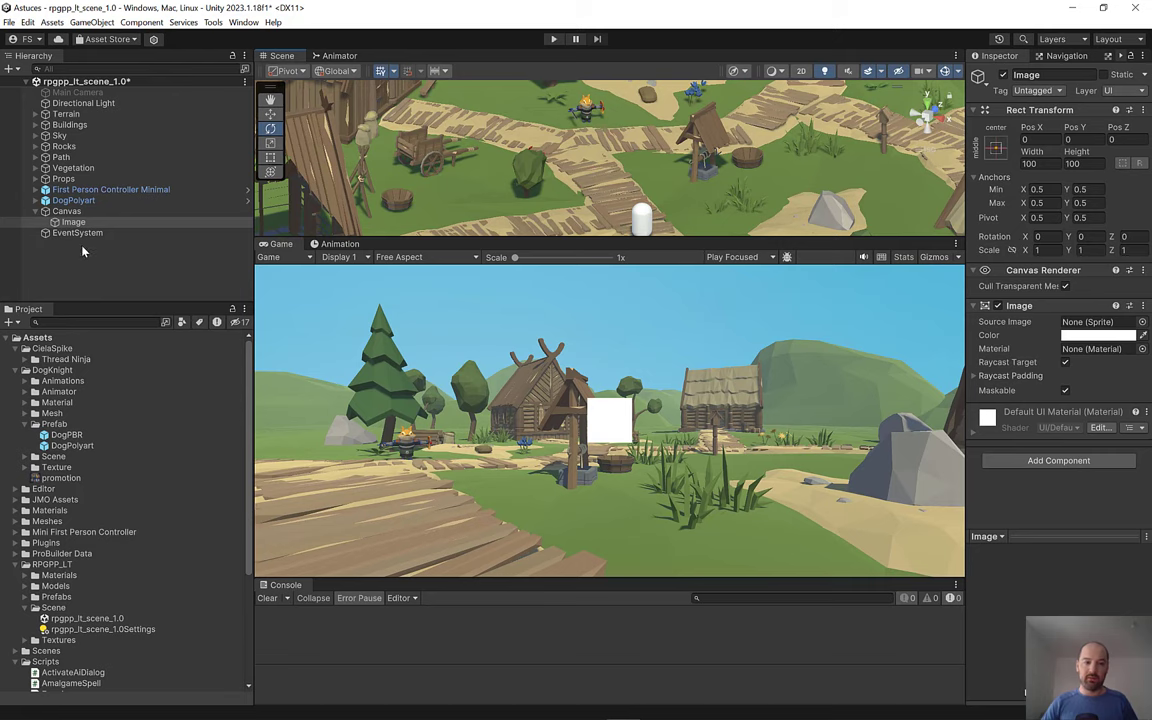
Step: Keep the Canvas on Screen Space - Overlay and set its scaler to Scale With Screen Size
{"action": "left_click", "coordinate": [65, 212]}
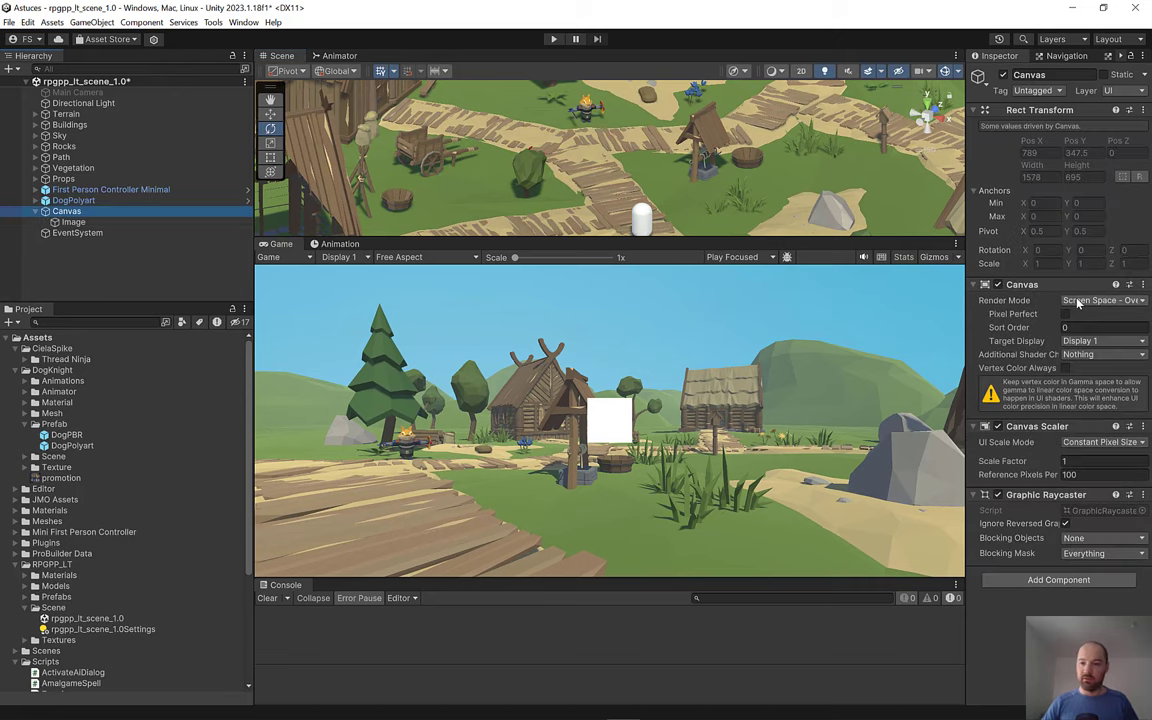
{"action": "left_click_drag", "start_coordinate": [966, 305], "coordinate": [873, 305]}
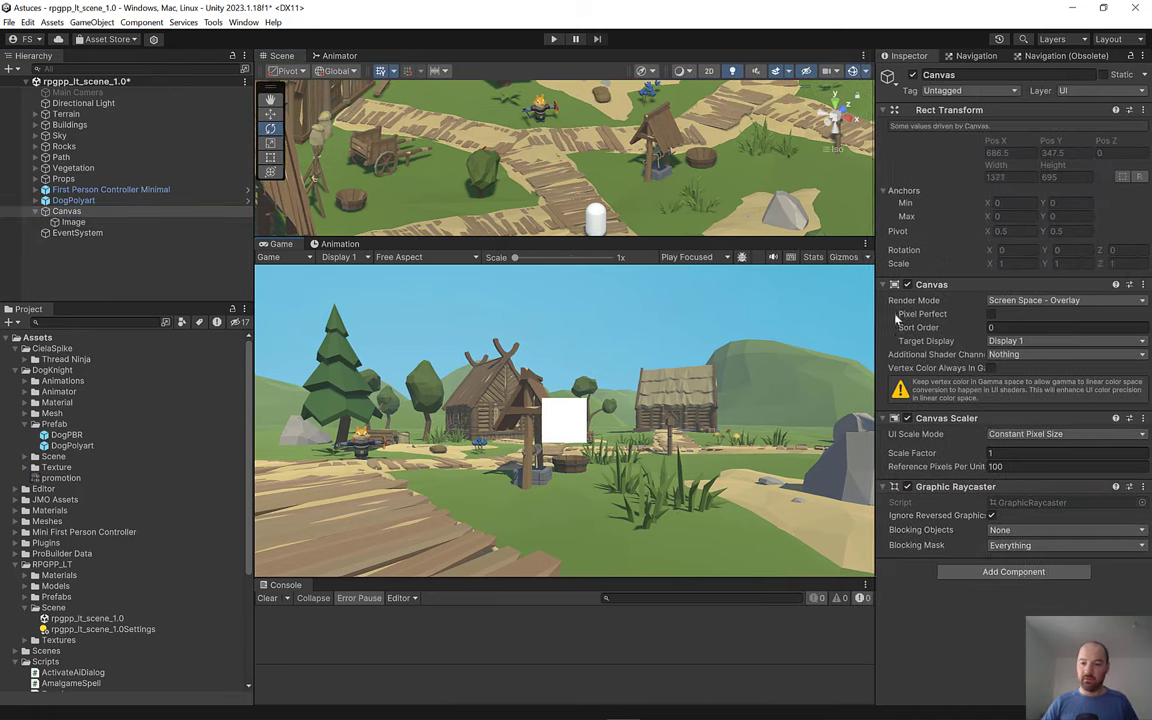
{"action": "left_click", "coordinate": [1035, 300]}
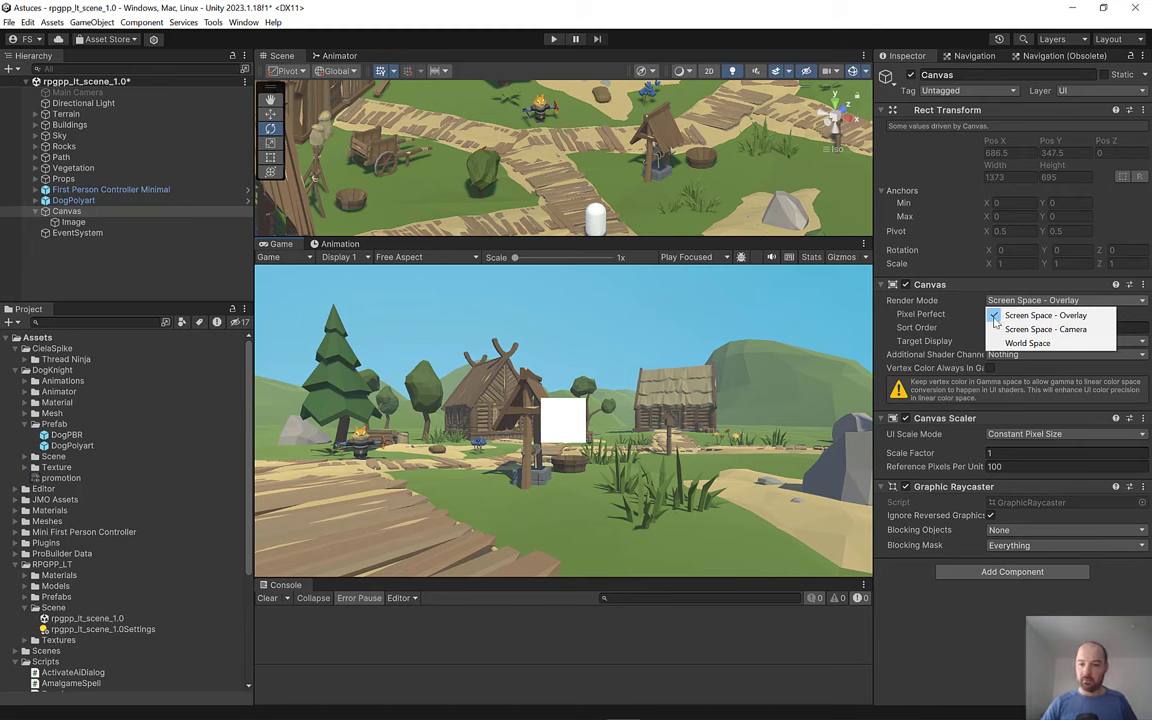
{"action": "left_click", "coordinate": [1013, 477]}
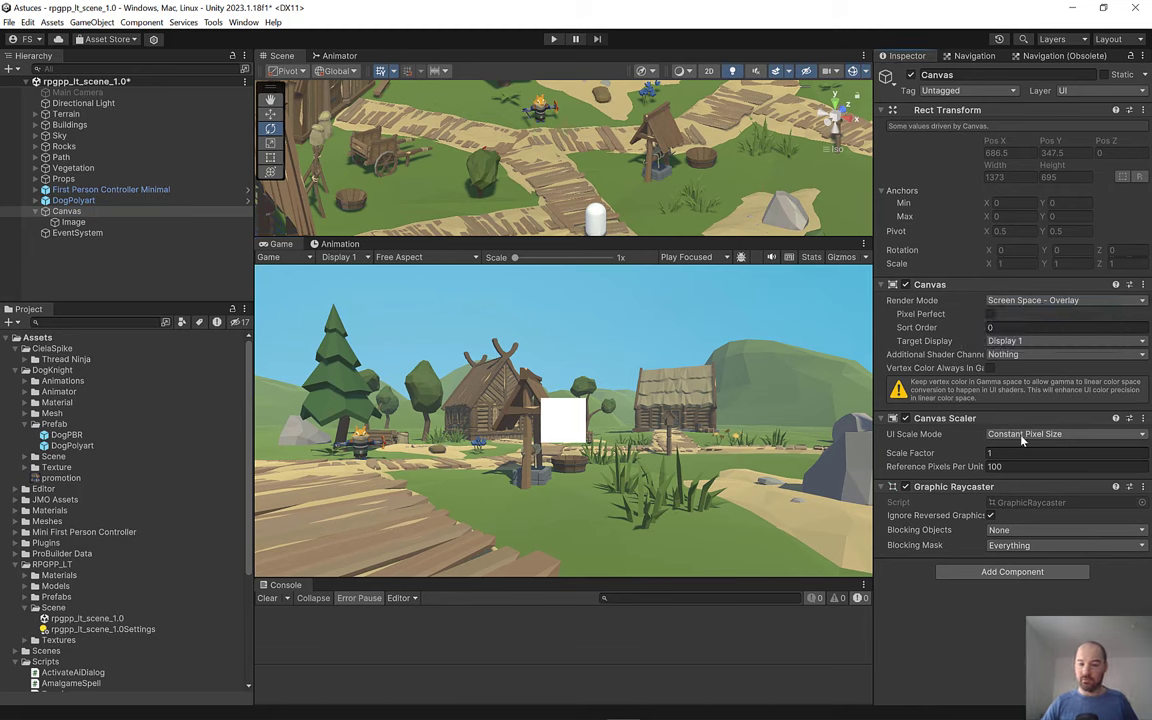
{"action": "left_click", "coordinate": [1022, 437]}
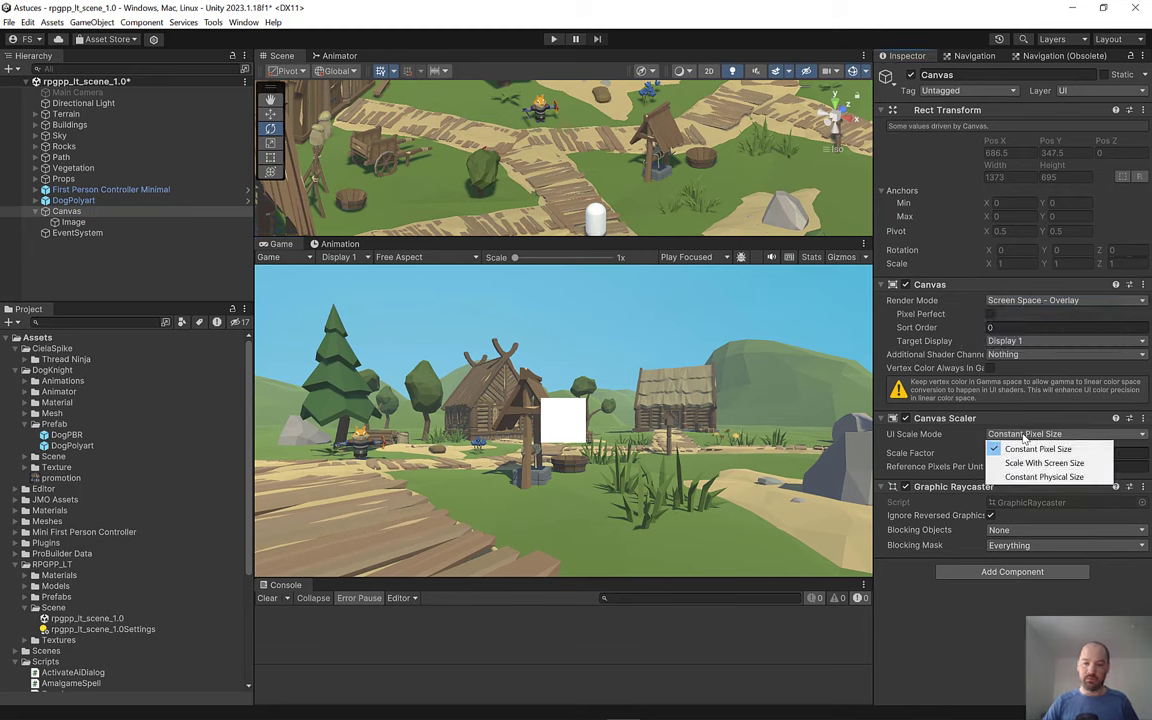
{"action": "left_click", "coordinate": [1030, 467]}
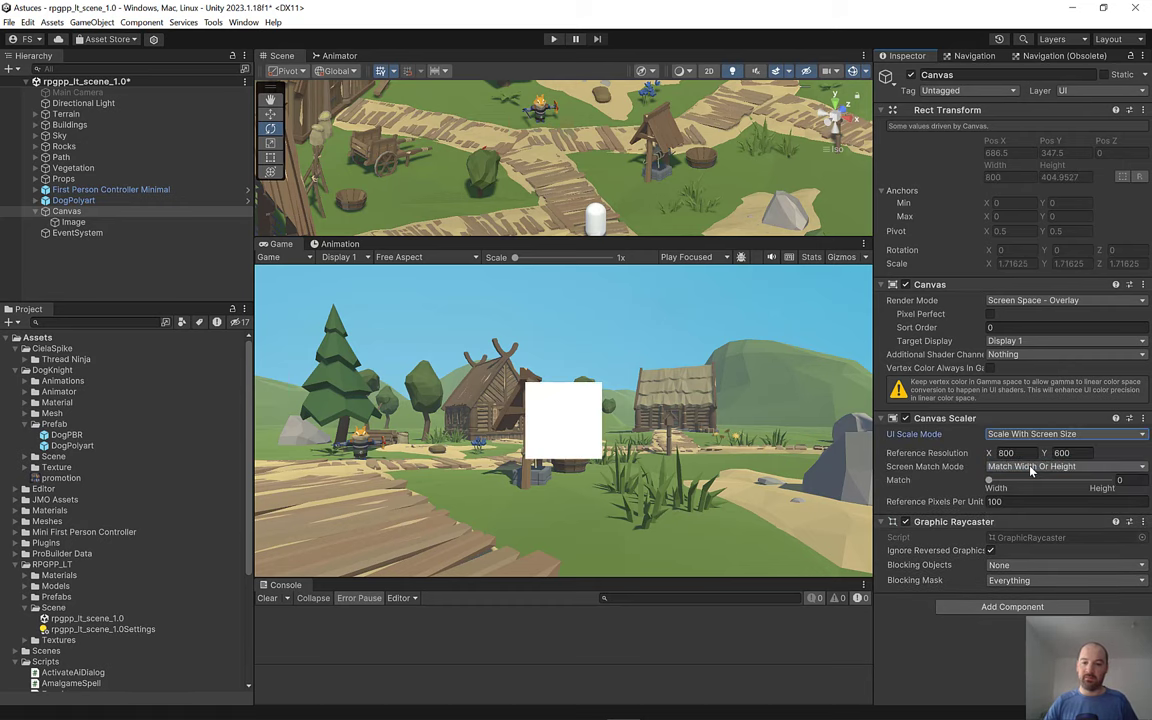
{"action": "left_click", "coordinate": [66, 222]}
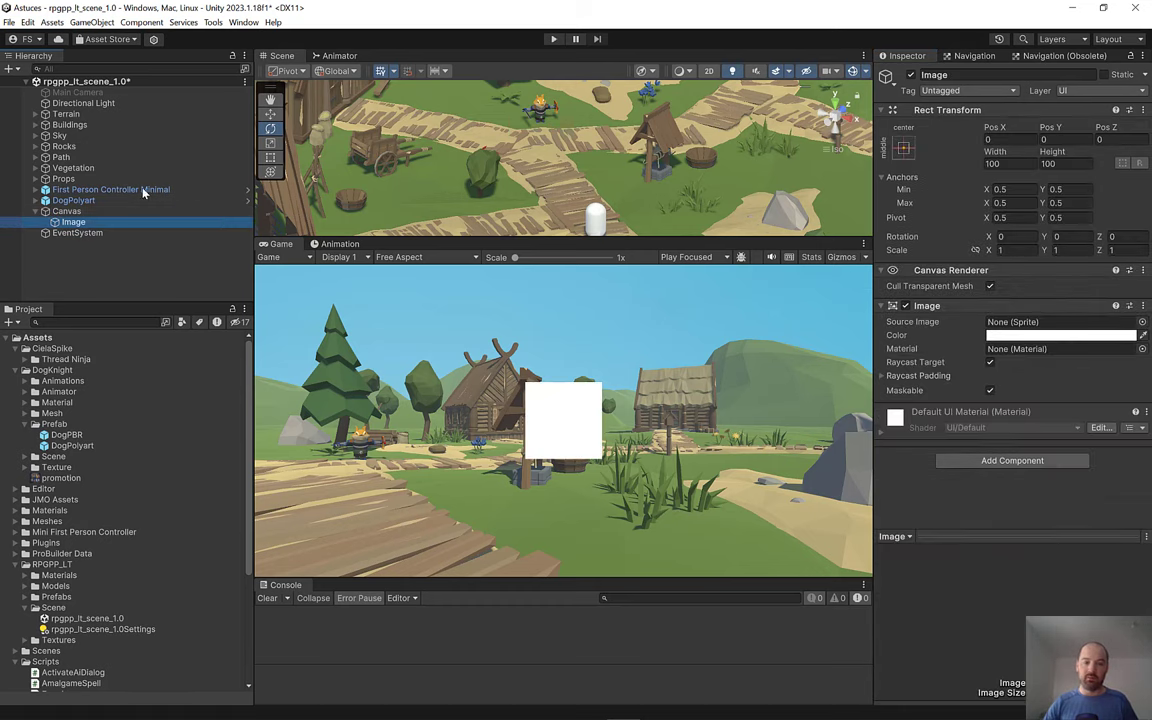
Step: Move the white Image down to the bottom of the canvas
{"action": "double_click", "coordinate": [70, 222]}
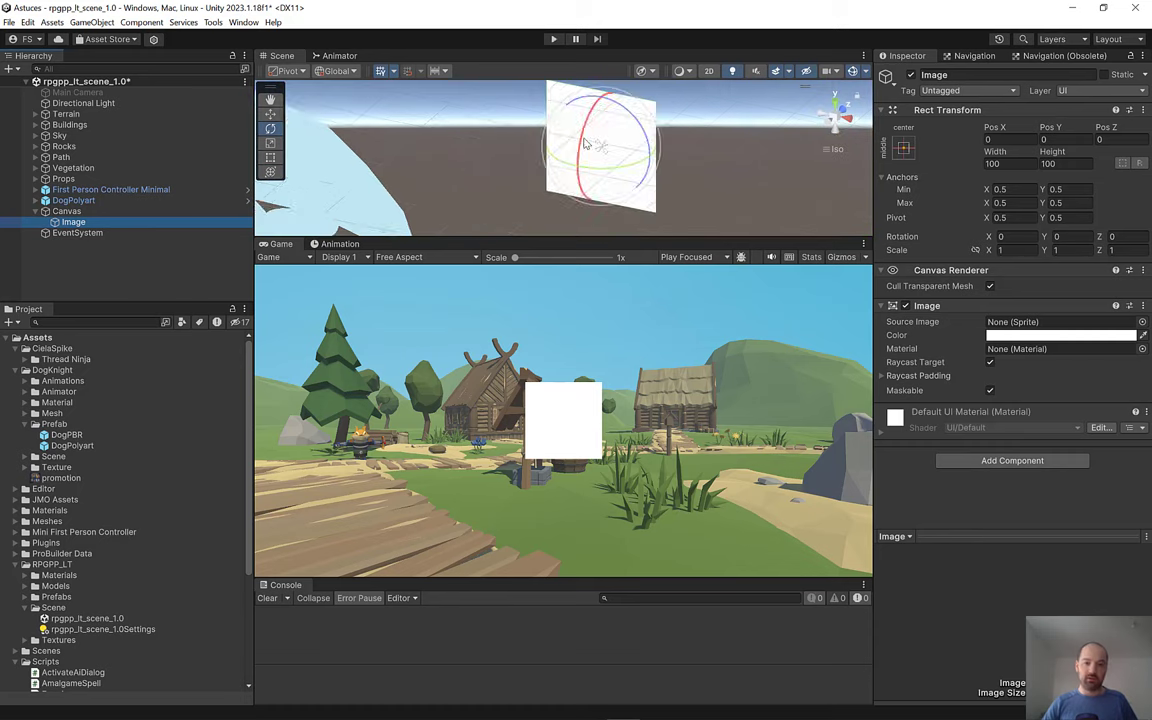
{"action": "left_click", "coordinate": [270, 157]}
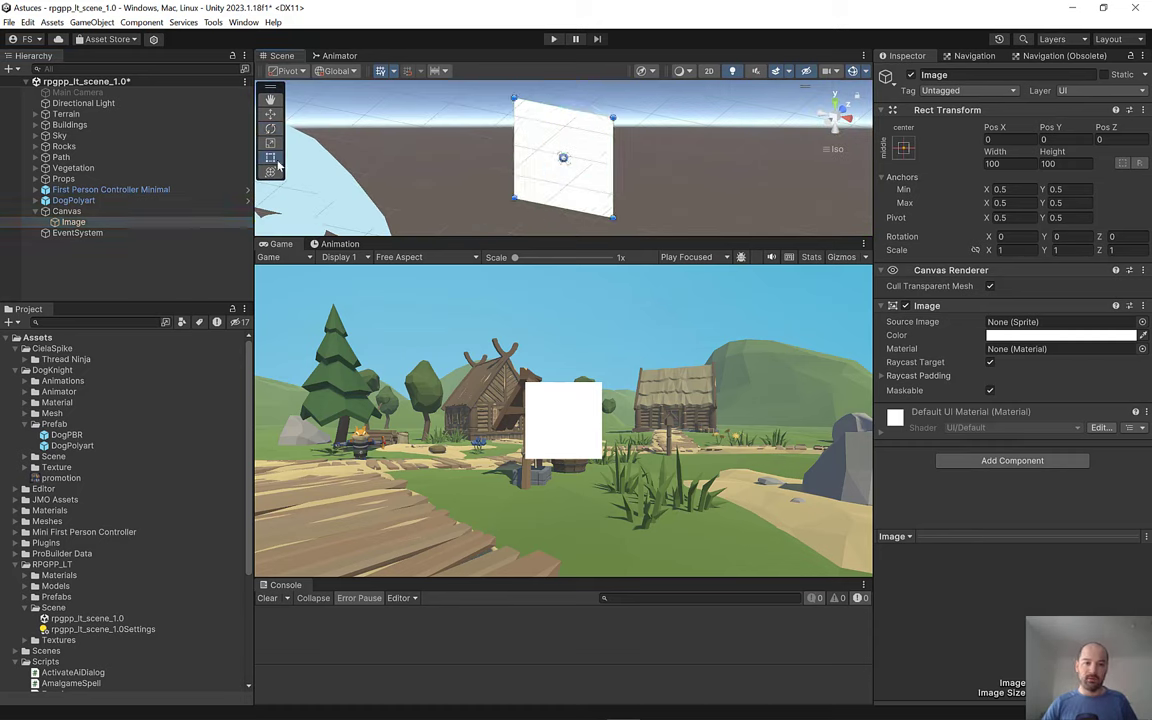
{"action": "scroll", "coordinate": [400, 160], "scroll_direction": "down", "scroll_amount": 5}
{"action": "middle_click_drag", "start_coordinate": [465, 160], "coordinate": [475, 150]}
{"action": "mouse_move", "coordinate": [628, 120]}
{"action": "left_mouse_down"}
{"action": "mouse_move", "coordinate": [508, 150]}
{"action": "mouse_move", "coordinate": [767, 188]}
{"action": "left_mouse_up"}
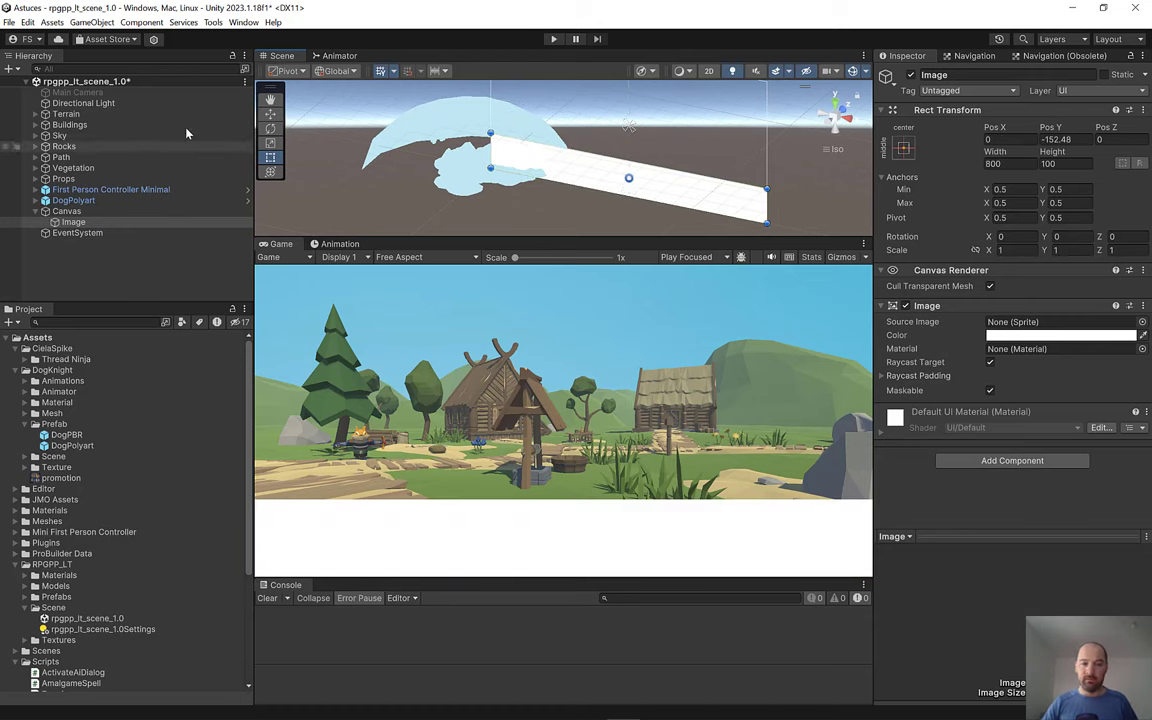
Step: Pull the bar's left and right edges inward to about 778 wide
{"action": "key", "text": "w"}
{"action": "mouse_move", "coordinate": [335, 125]}
{"action": "left_mouse_down", "text": "alt"}
{"action": "mouse_move", "coordinate": [697, 148]}
{"action": "mouse_move", "coordinate": [568, 113]}
{"action": "left_mouse_up", "text": "alt"}
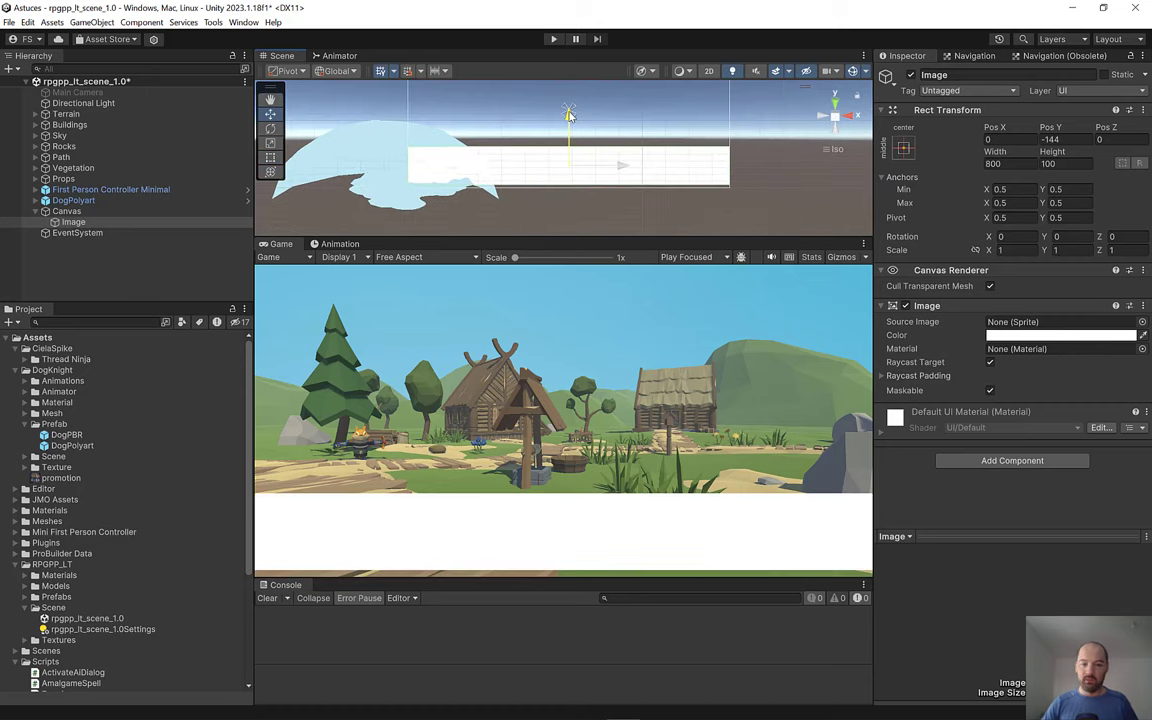
{"action": "left_click", "coordinate": [271, 157]}
{"action": "left_click_drag", "start_coordinate": [729, 164], "coordinate": [724, 164]}
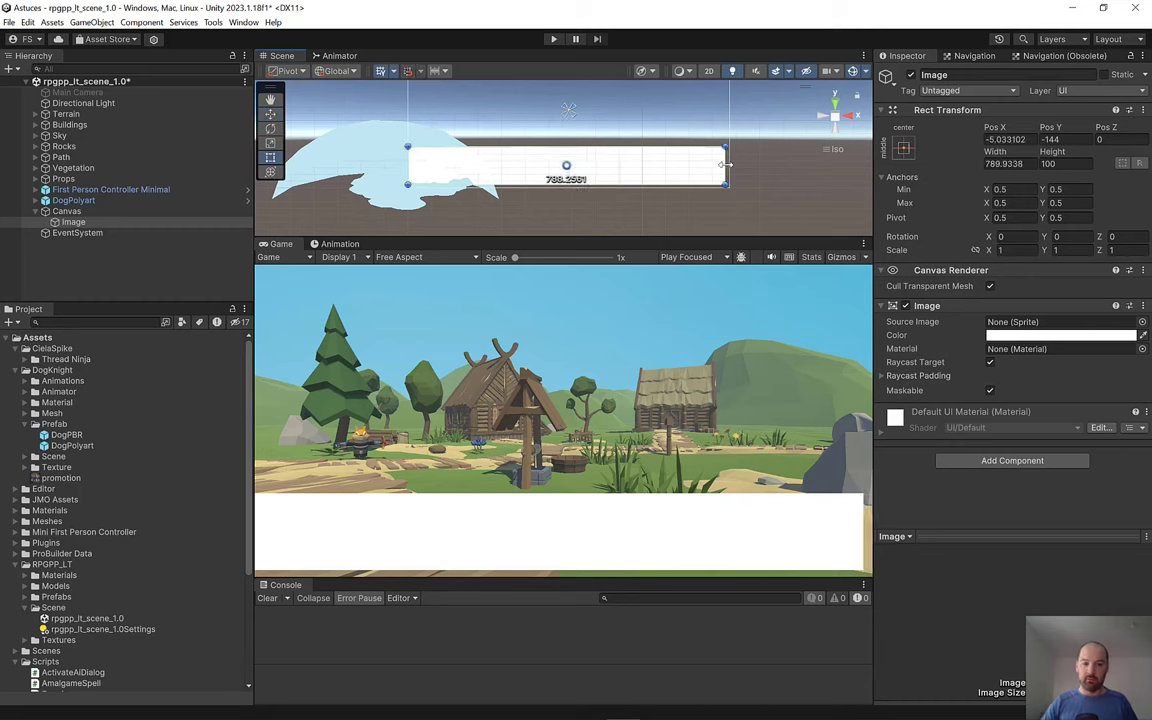
{"action": "left_click_drag", "start_coordinate": [407, 167], "coordinate": [410, 167]}
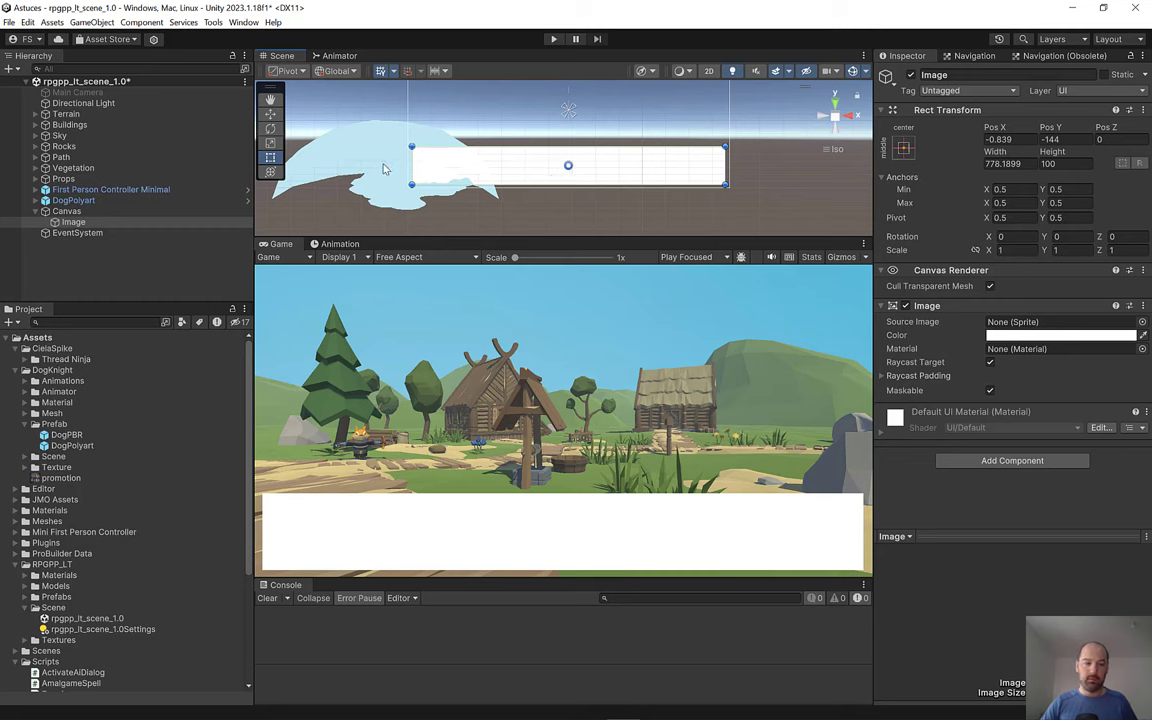
Step: Nudge the bottom bar up to Pos Y -142 with the Move tool
{"action": "left_click", "coordinate": [270, 113]}
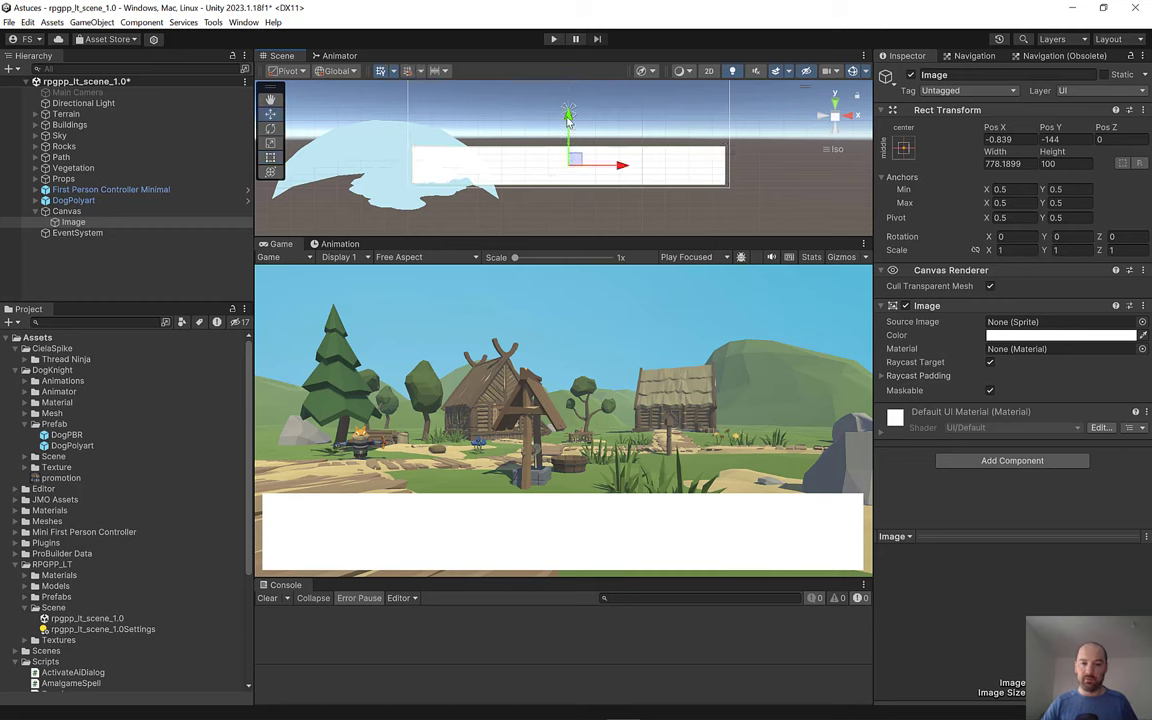
{"action": "left_click_drag", "start_coordinate": [567, 117], "coordinate": [567, 115]}
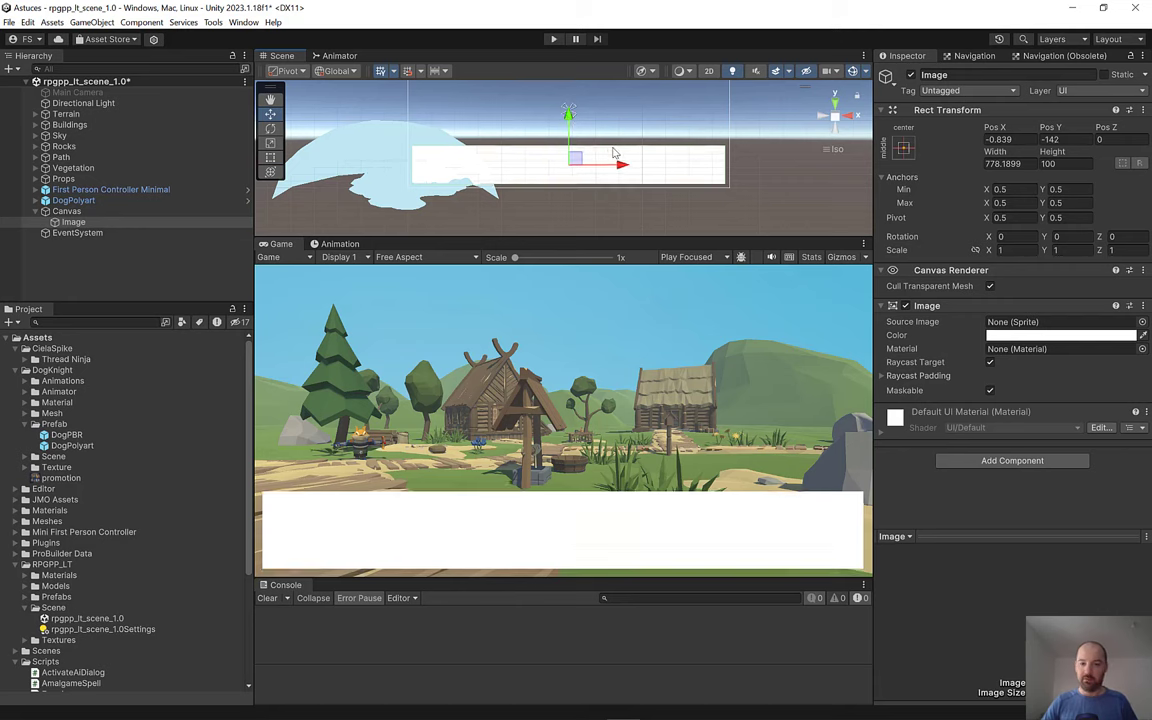
{"action": "scroll", "coordinate": [640, 135], "scroll_direction": "up", "scroll_amount": 1}
{"action": "middle_click_drag", "start_coordinate": [640, 135], "coordinate": [632, 143]}
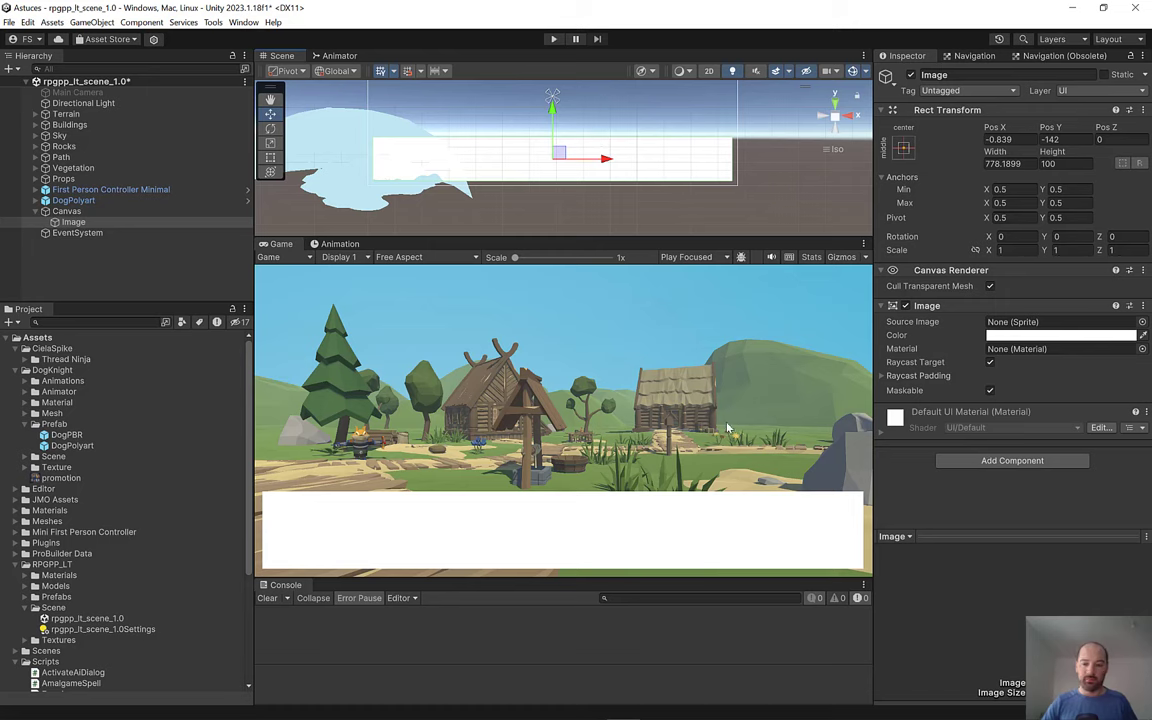
Step: Colour the bar black with alpha 200
{"action": "left_click", "coordinate": [1060, 335]}
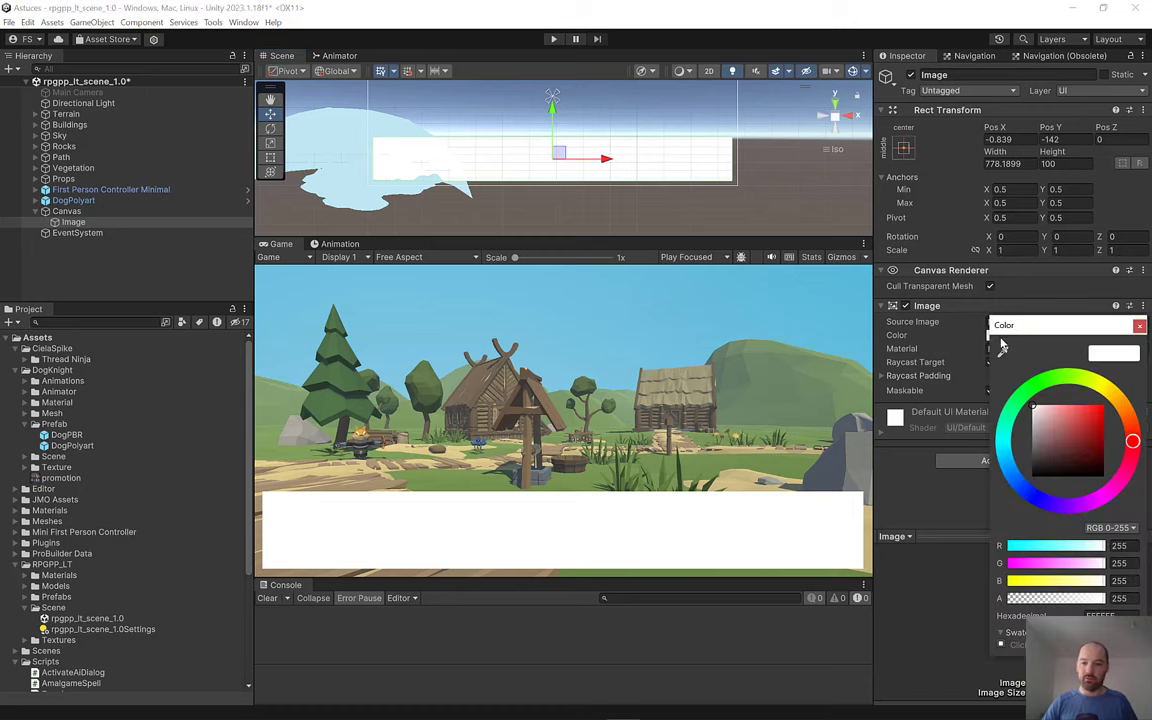
{"action": "left_click", "coordinate": [1049, 428]}
{"action": "left_click_drag", "start_coordinate": [1035, 465], "coordinate": [1025, 493]}
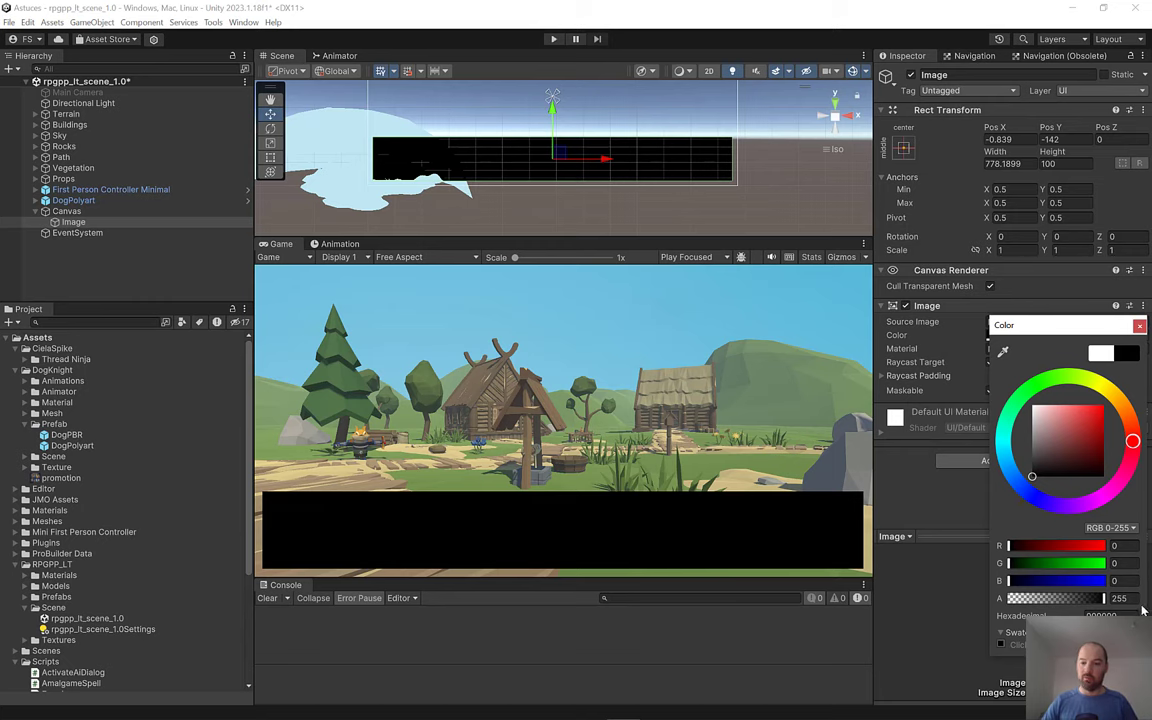
{"action": "left_click_drag", "start_coordinate": [1104, 598], "coordinate": [1087, 600]}
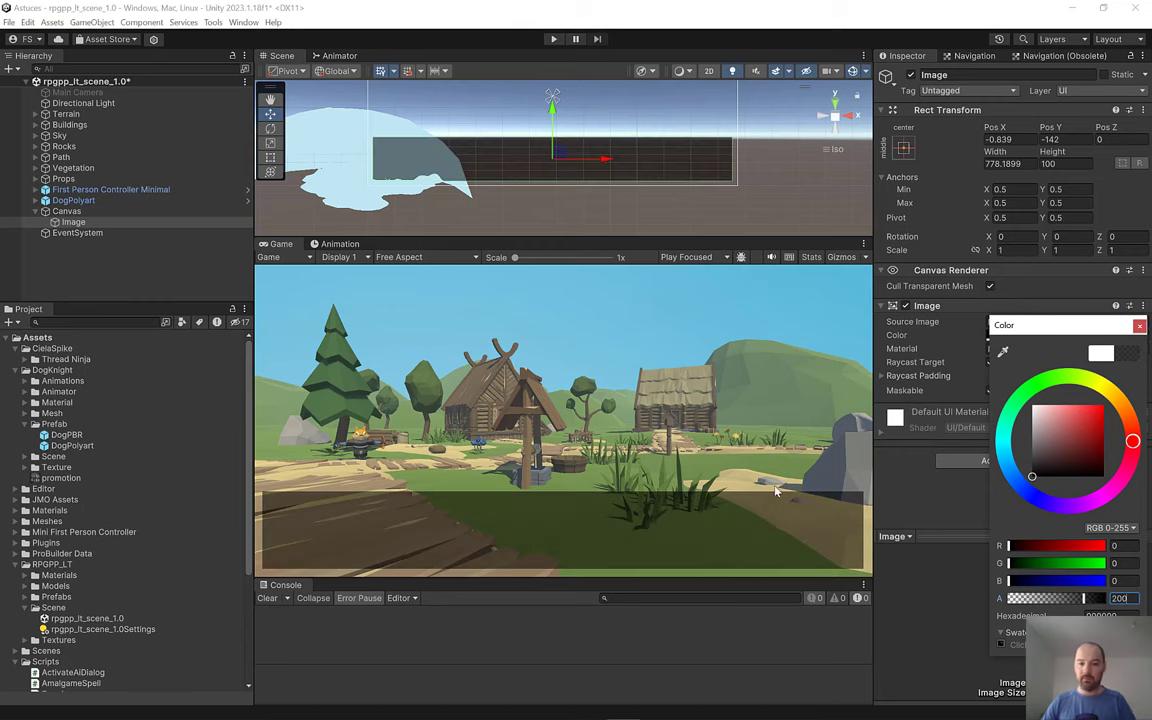
Step: Anchor the bar with the bottom-stretch preset
{"action": "left_click", "coordinate": [905, 145]}
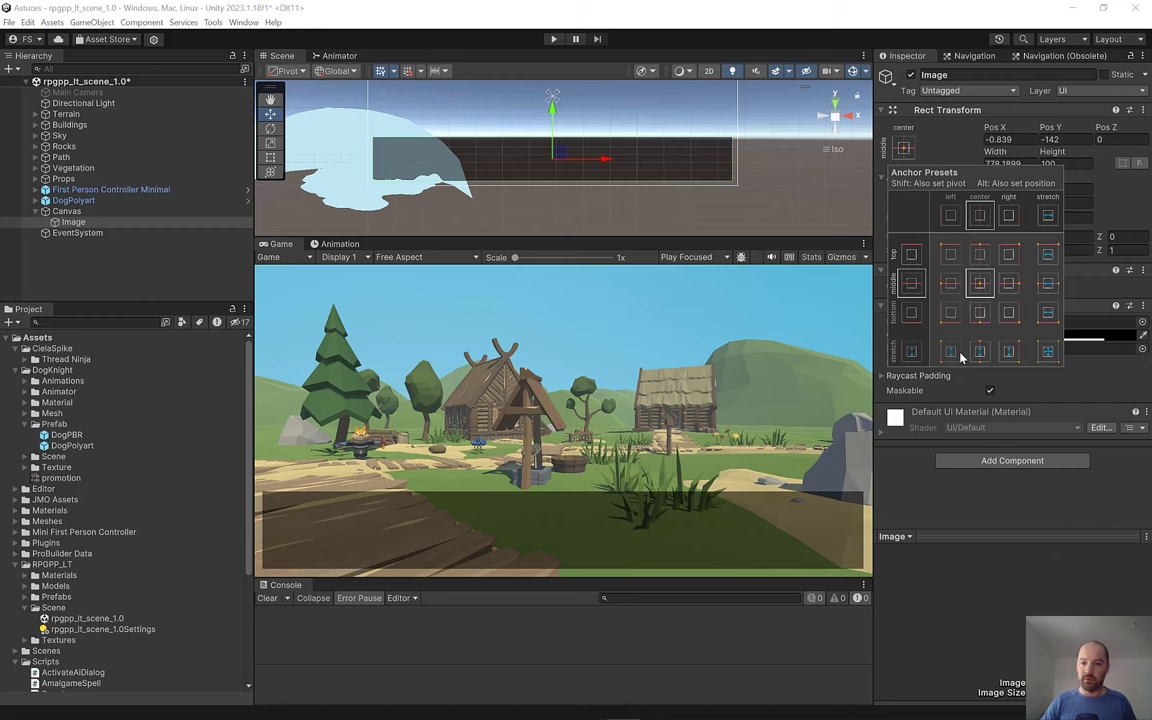
{"action": "left_click", "coordinate": [1047, 316]}
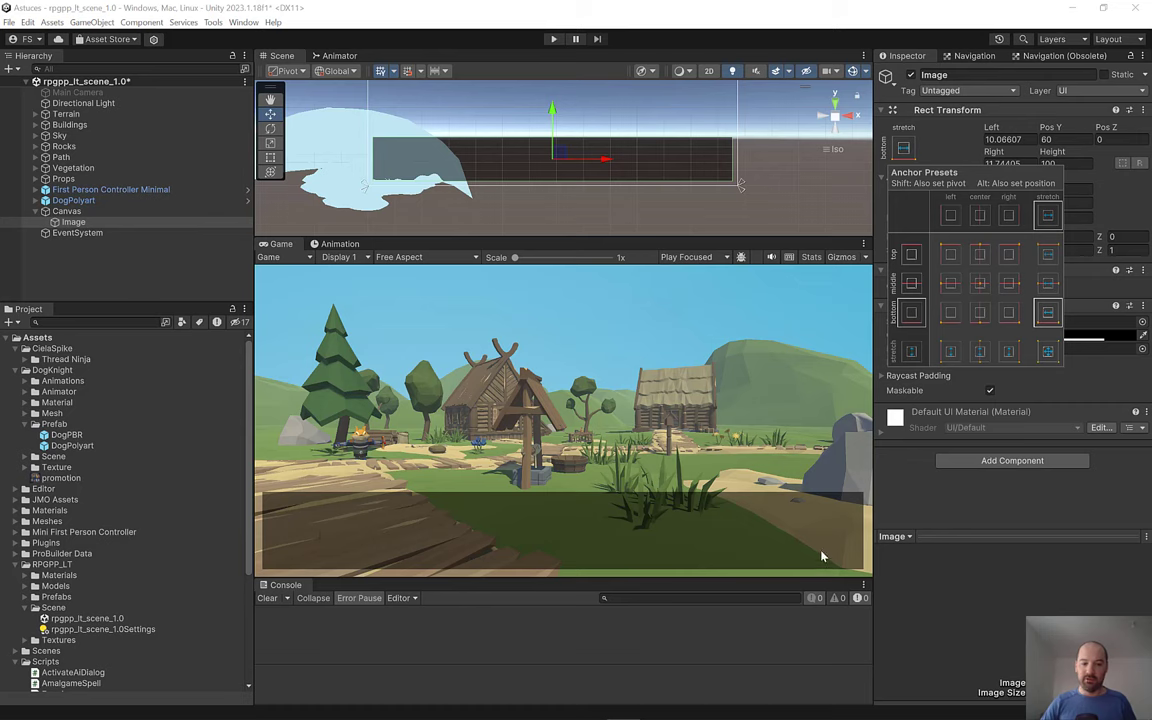
{"action": "left_click", "coordinate": [62, 222]}
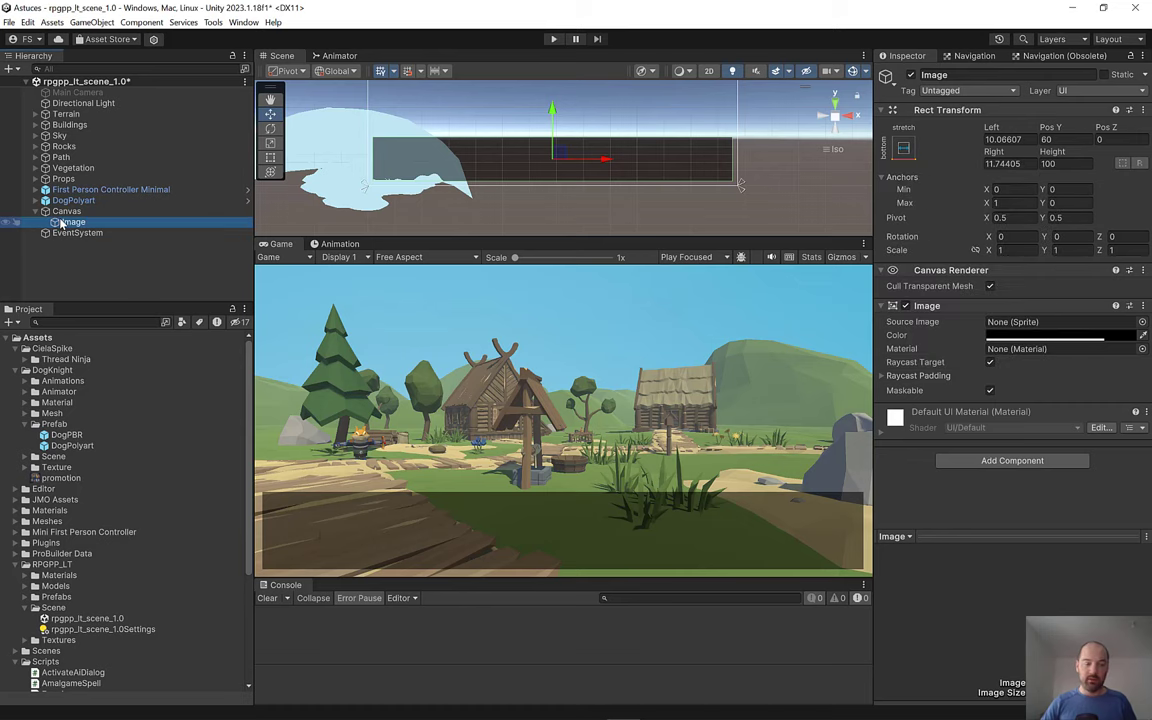
{"action": "left_click", "coordinate": [91, 22]}
Step: Add a Text - TextMeshPro object and stretch its rect over the dark bar
{"action": "mouse_move", "coordinate": [205, 162]}
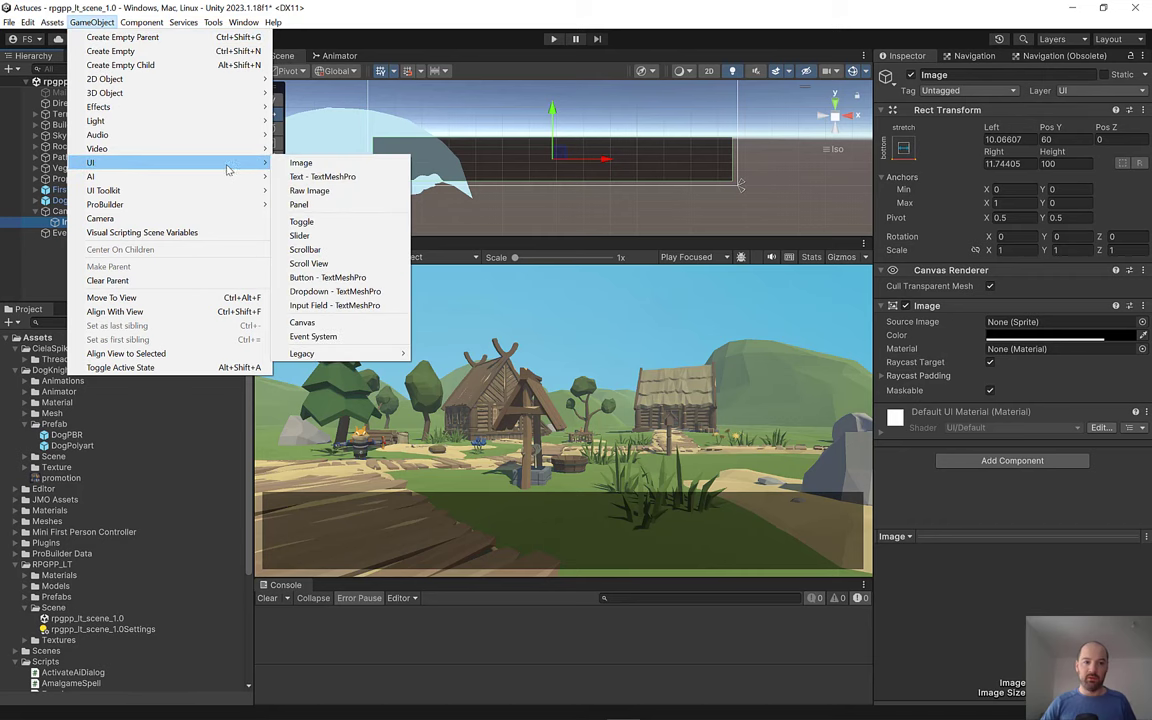
{"action": "left_click", "coordinate": [347, 177]}
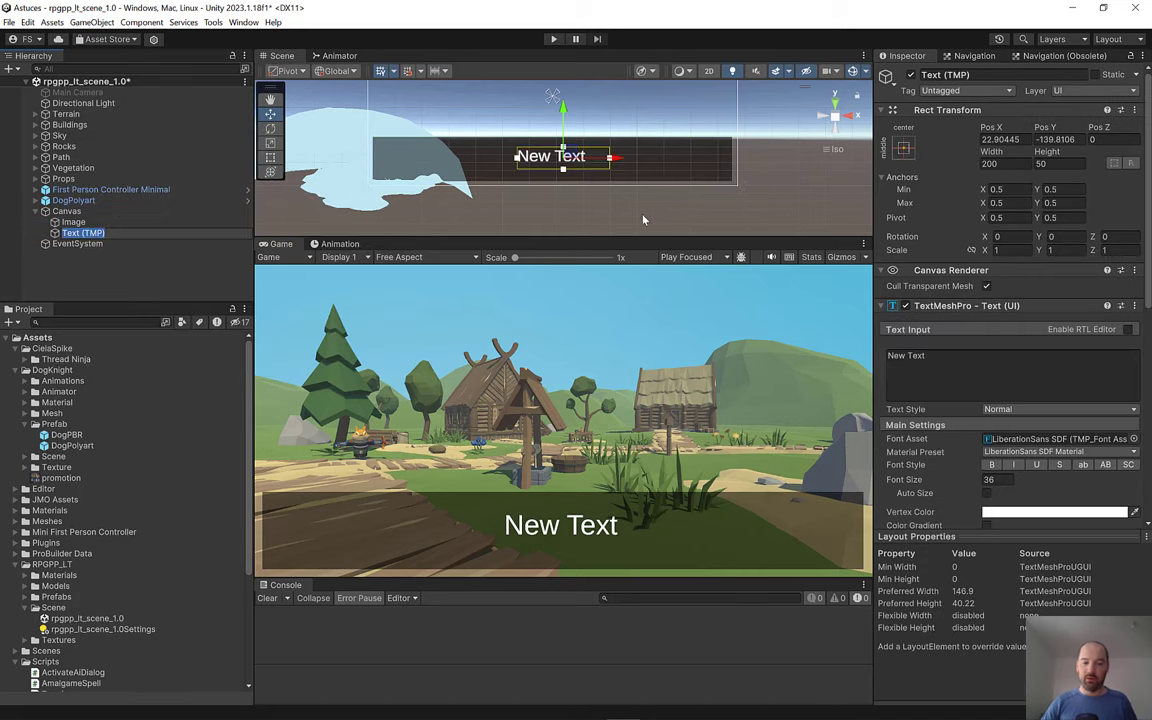
{"action": "left_click", "coordinate": [270, 157]}
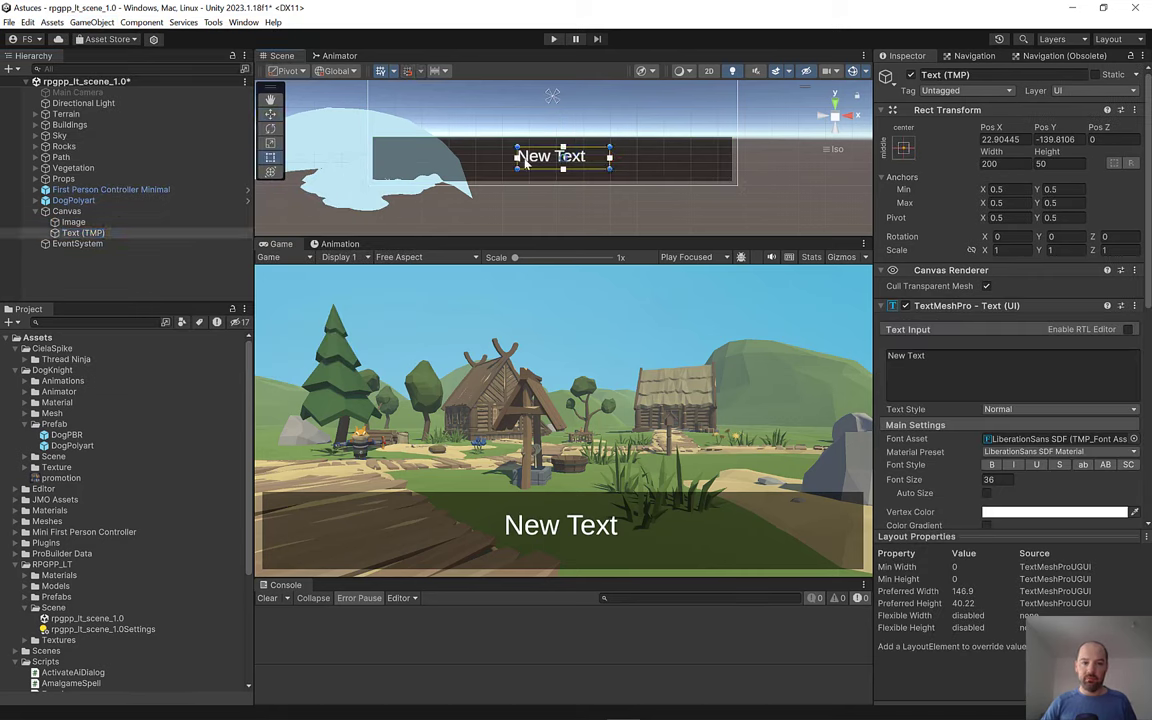
{"action": "left_click_drag", "start_coordinate": [511, 145], "coordinate": [372, 137]}
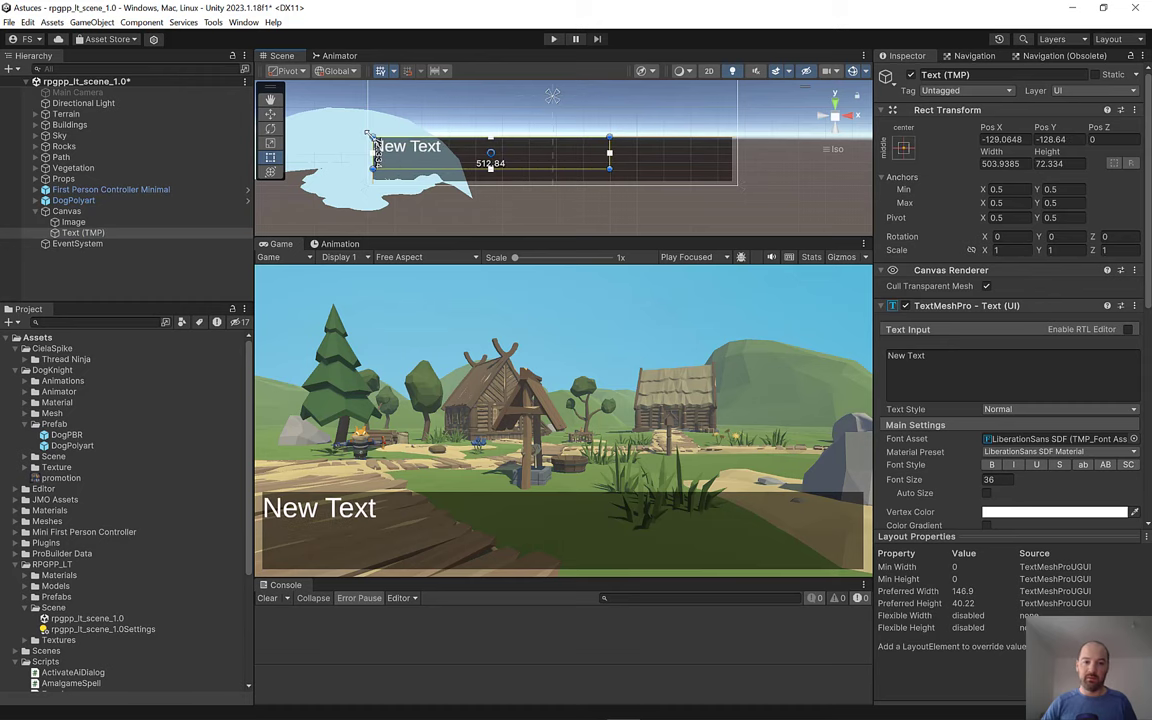
{"action": "left_click_drag", "start_coordinate": [617, 183], "coordinate": [732, 180]}
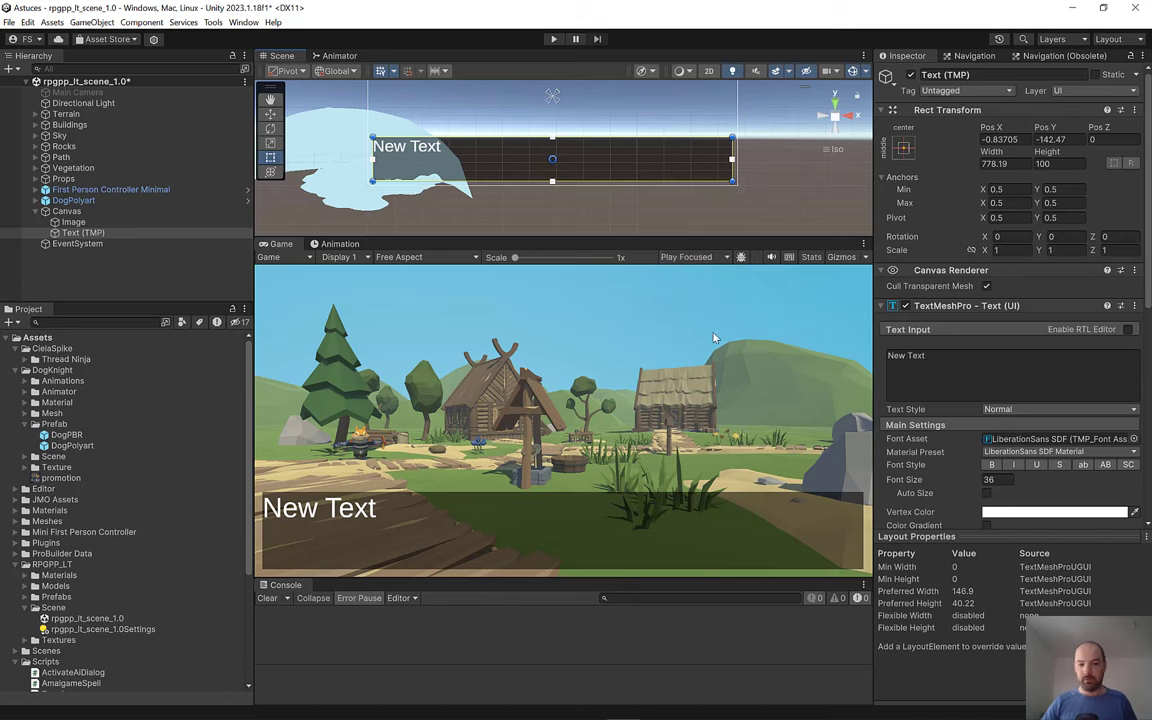
Step: Paste 'New Text' repeatedly into the Text Input so it overflows the box
{"action": "left_click", "coordinate": [942, 357]}
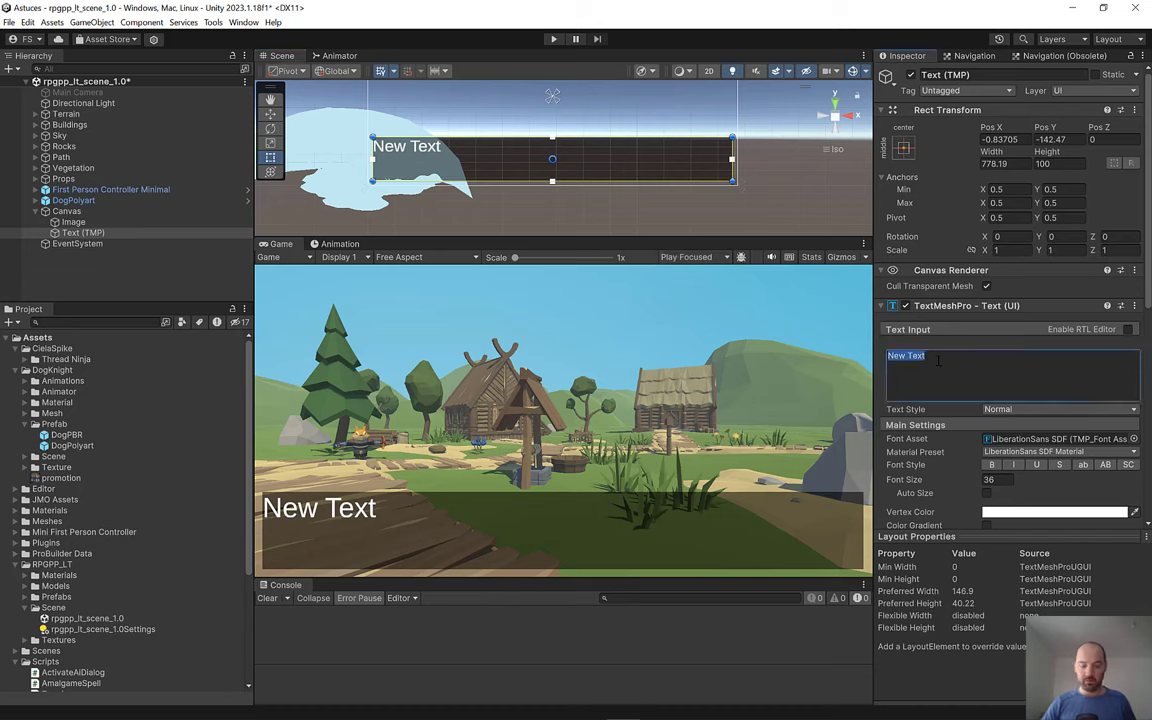
{"action": "left_click", "coordinate": [942, 357]}
{"action": "key", "text": "ctrl+v"}
{"action": "key", "text": "ctrl+v"}
{"action": "key", "text": "ctrl+v"}
{"action": "key", "text": "ctrl+v"}
{"action": "key", "text": "ctrl+v"}
{"action": "key", "text": "ctrl+v"}
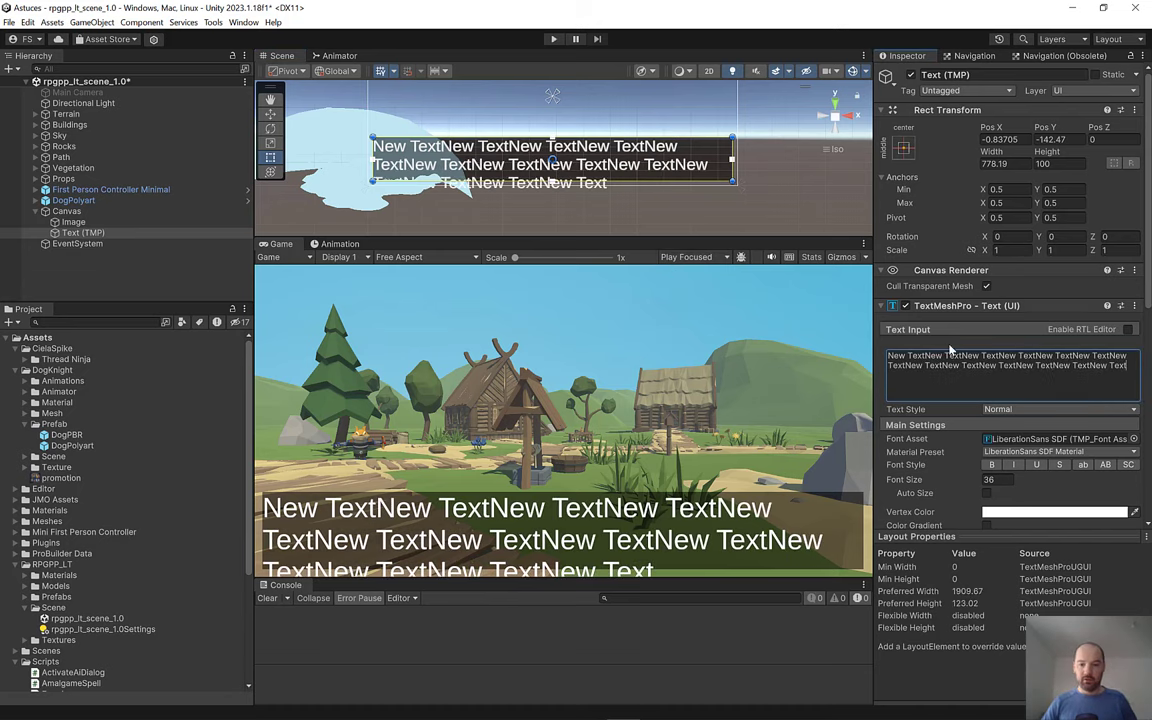
{"action": "key", "text": "ctrl+v"}
{"action": "key", "text": "ctrl+v"}
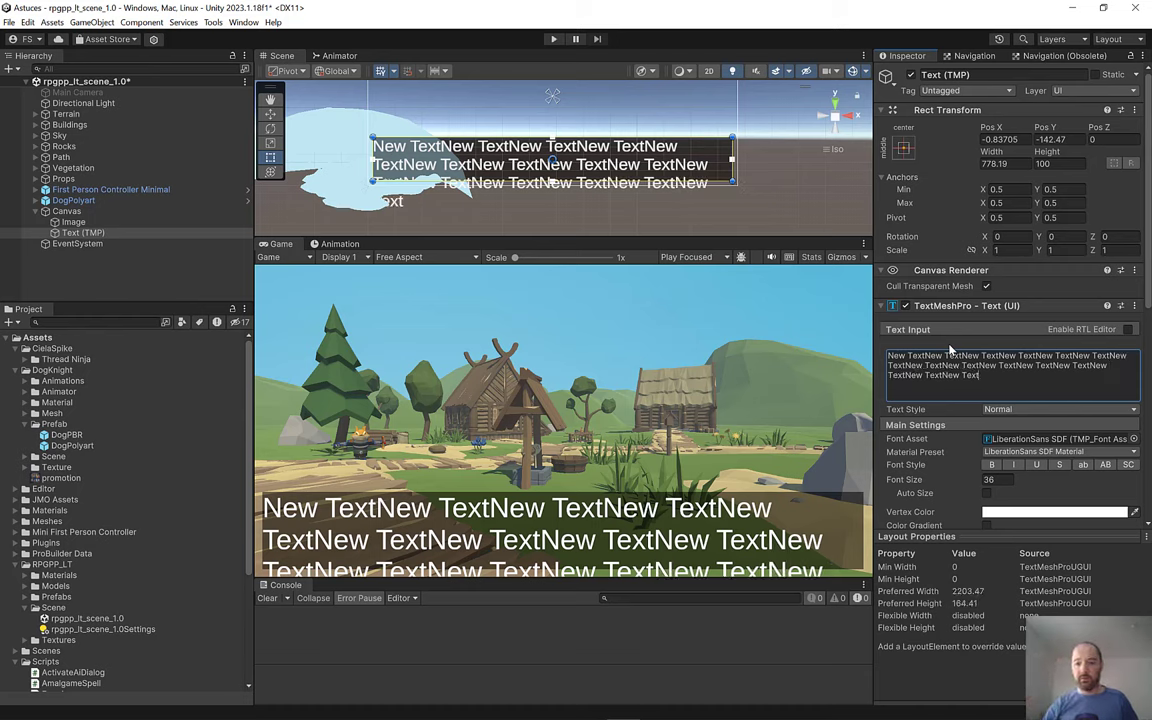
{"action": "type", "text": "New Text"}
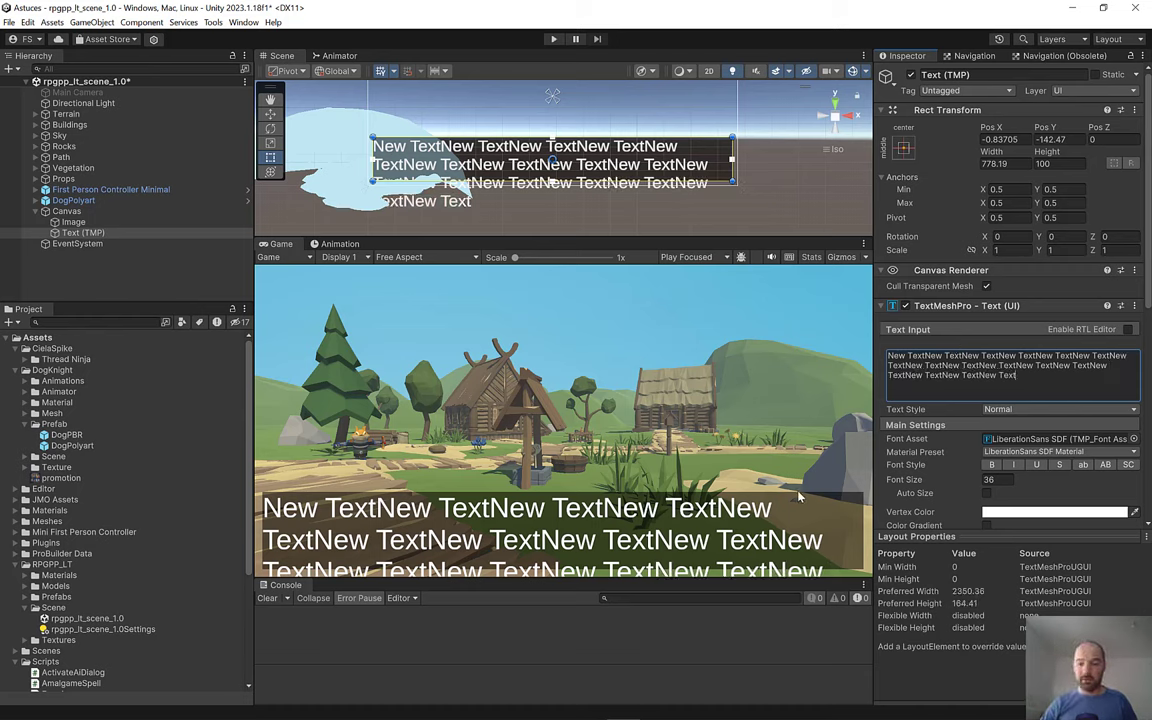
{"action": "scroll", "coordinate": [981, 314], "scroll_direction": "down", "scroll_amount": 3}
{"action": "scroll", "coordinate": [976, 314], "scroll_direction": "down", "scroll_amount": 1}
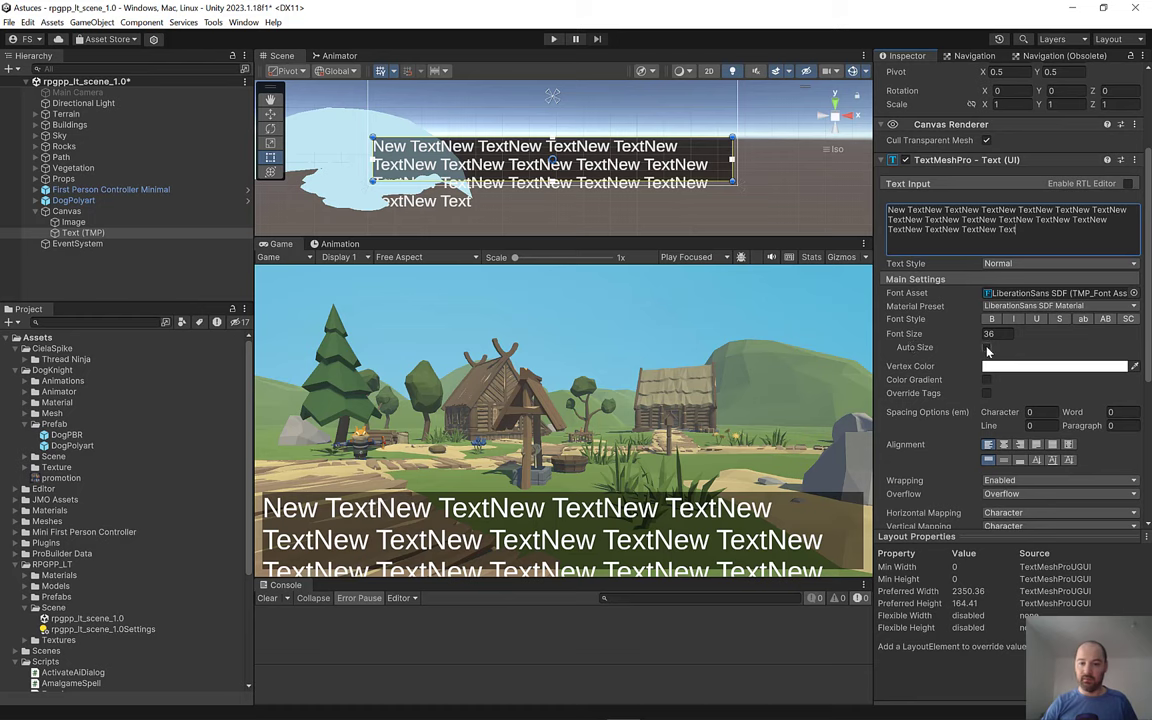
Step: Enable Auto Size from 14 to 72, centre the text, and replace it with '...'
{"action": "left_click", "coordinate": [987, 348]}
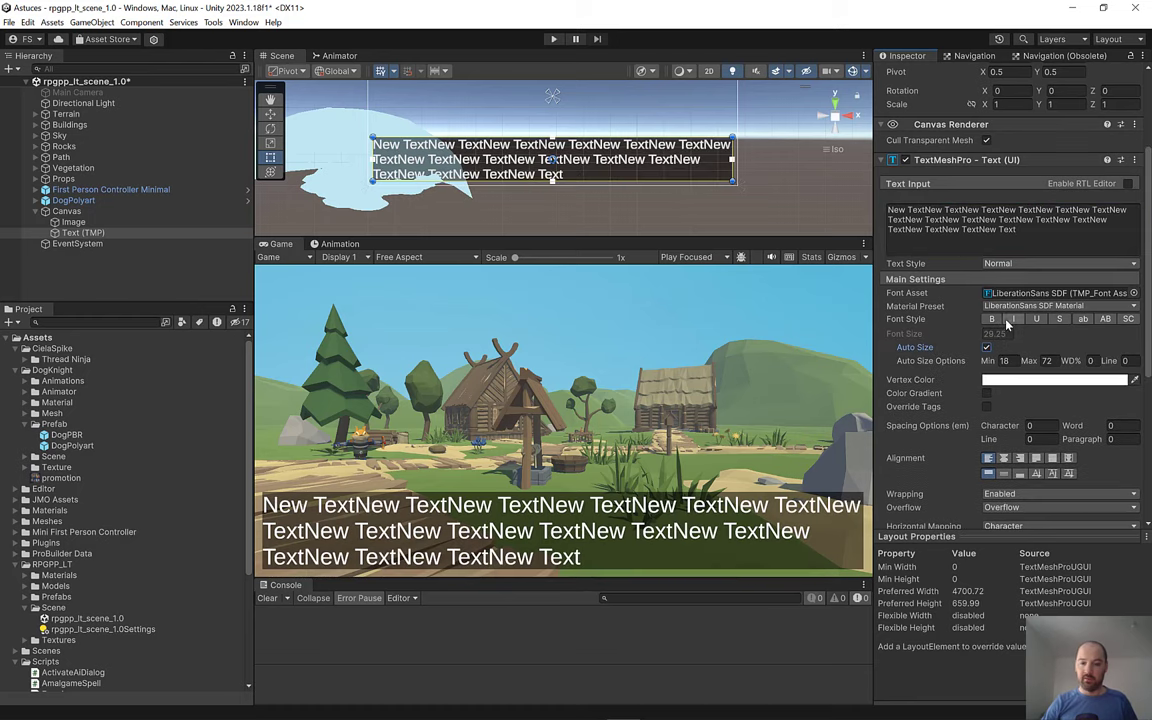
{"action": "left_click", "coordinate": [1004, 360]}
{"action": "type", "text": "14"}
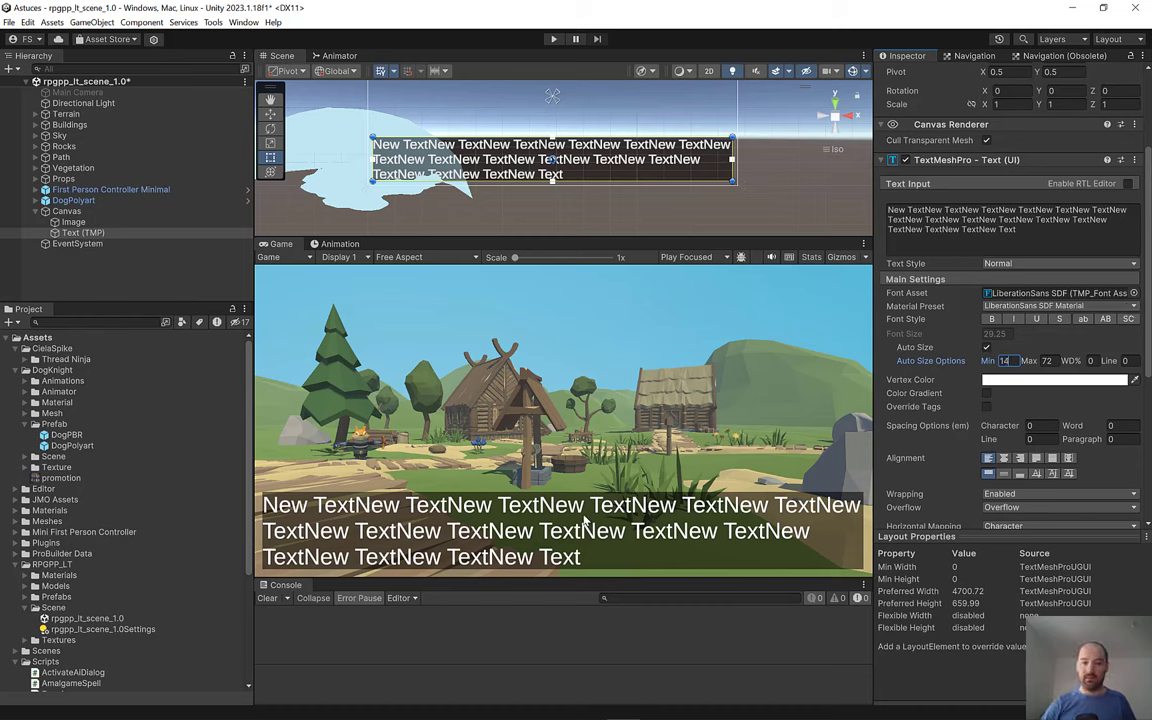
{"action": "left_click", "coordinate": [1003, 457]}
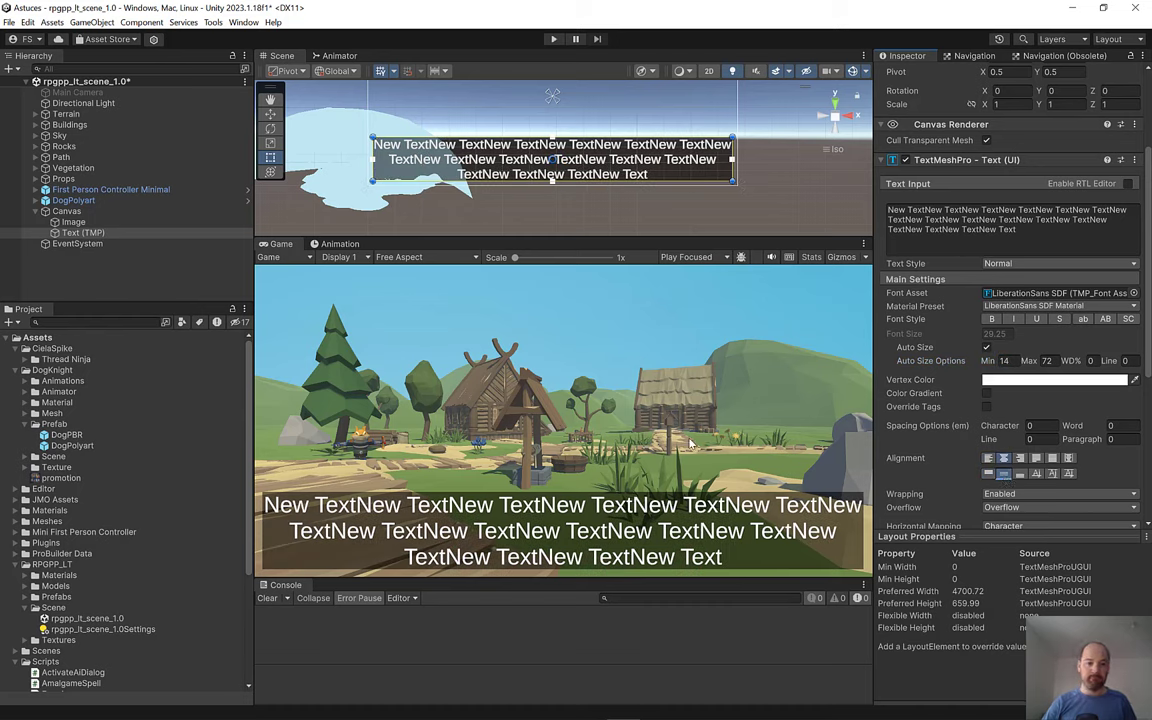
{"action": "left_click", "coordinate": [931, 218]}
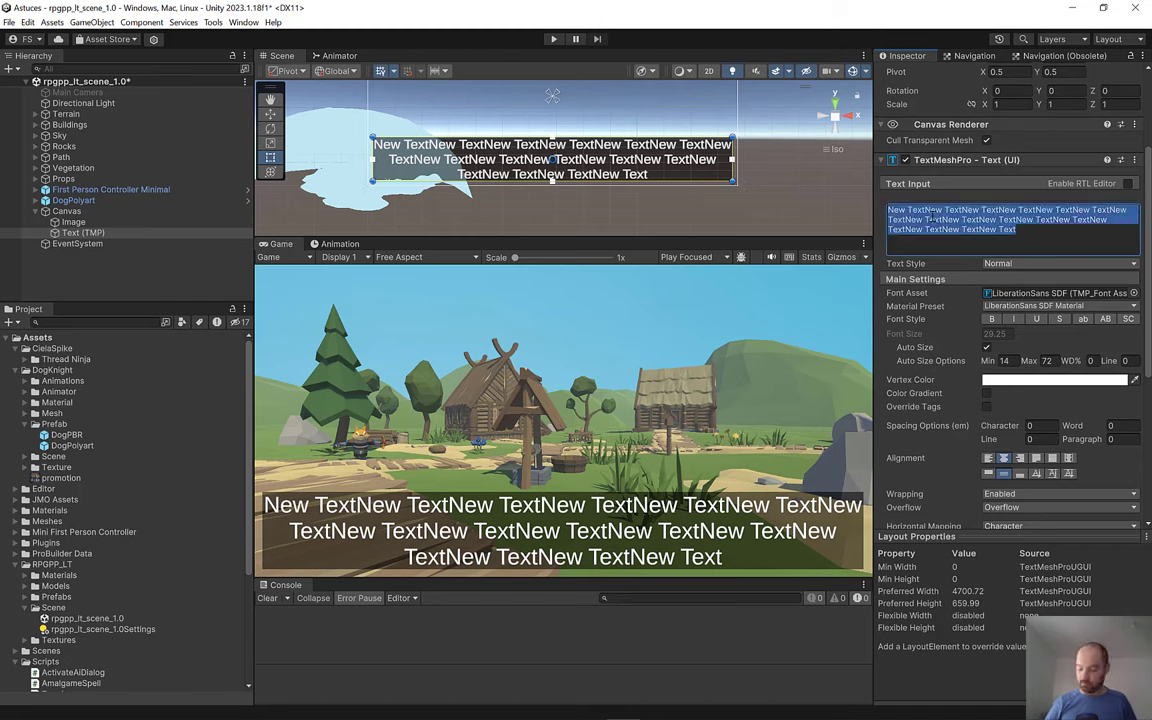
{"action": "type", "text": "..."}
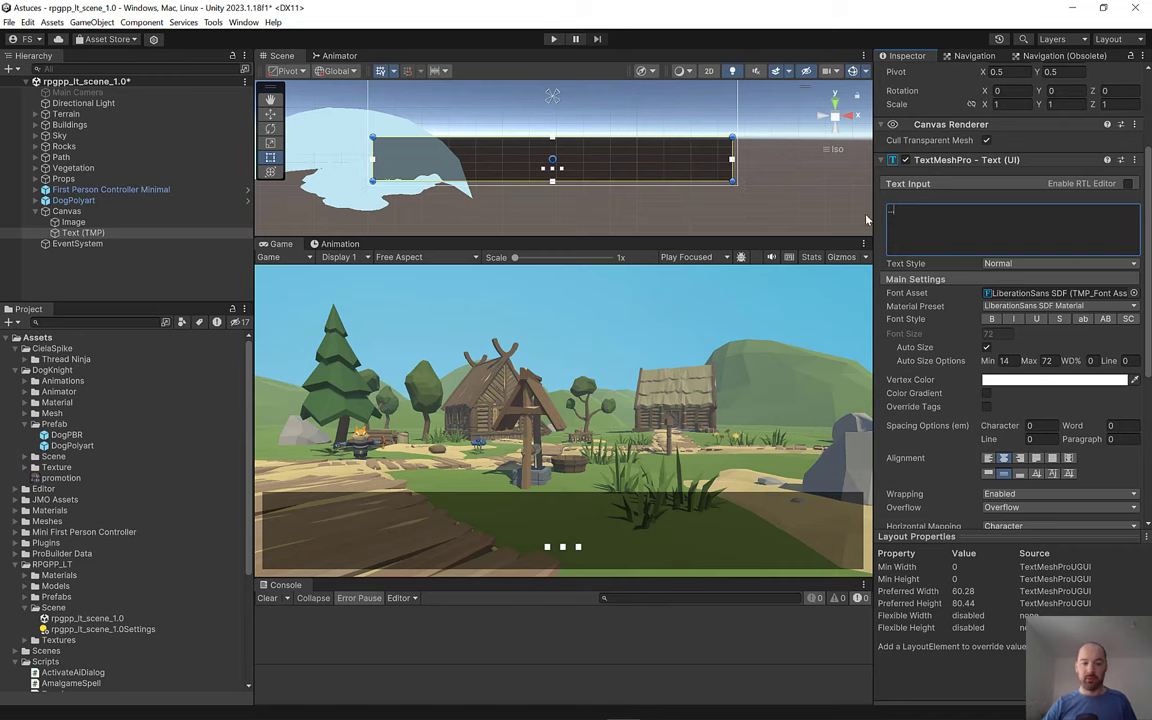
Step: Nest Text (TMP) under Image and anchor it stretch-stretch to fill the panel
{"action": "left_click", "coordinate": [95, 222]}
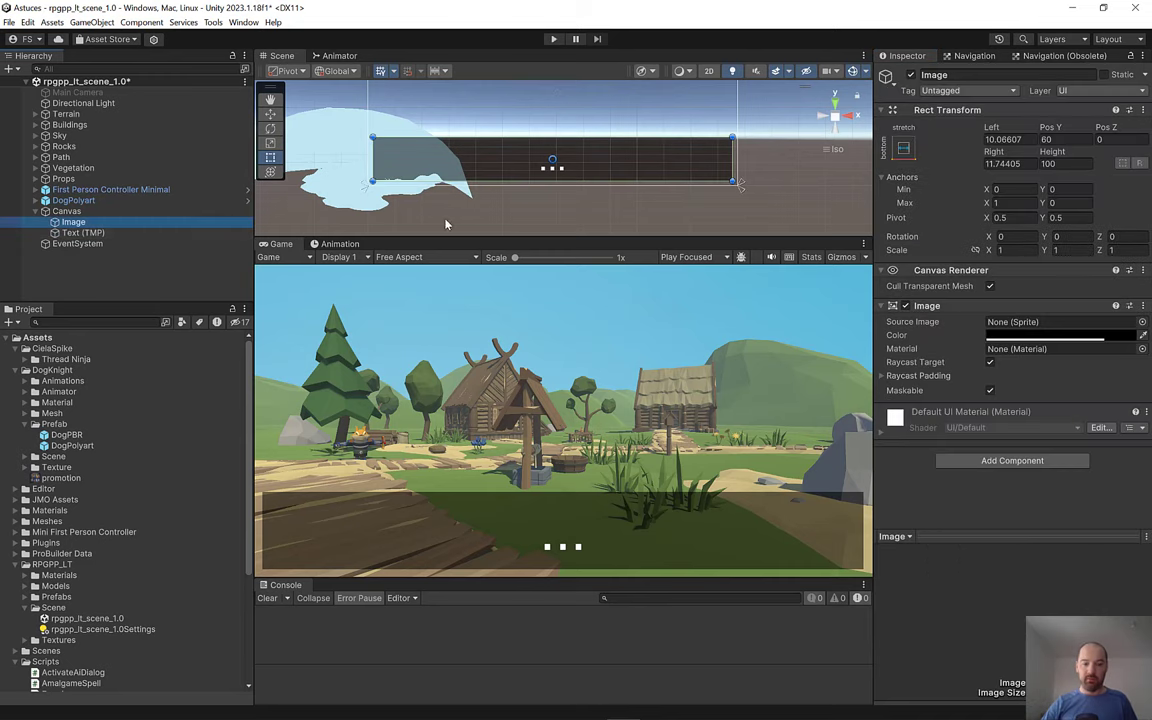
{"action": "left_click", "coordinate": [70, 234]}
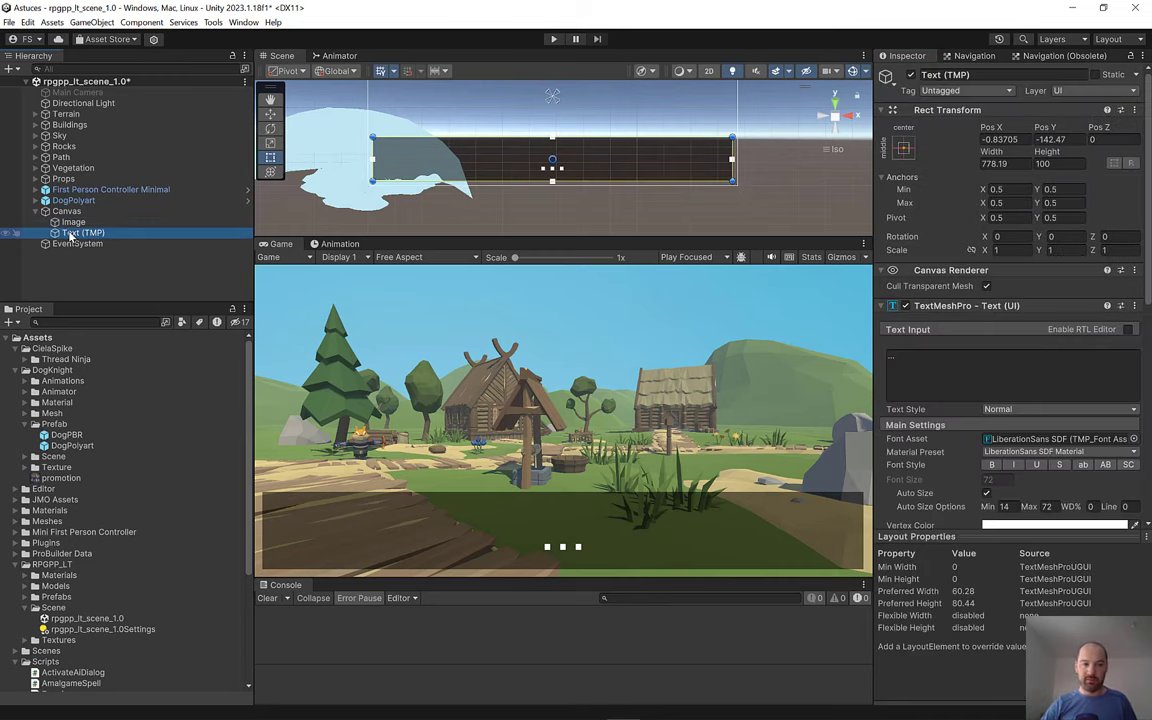
{"action": "left_click_drag", "start_coordinate": [70, 234], "coordinate": [72, 221]}
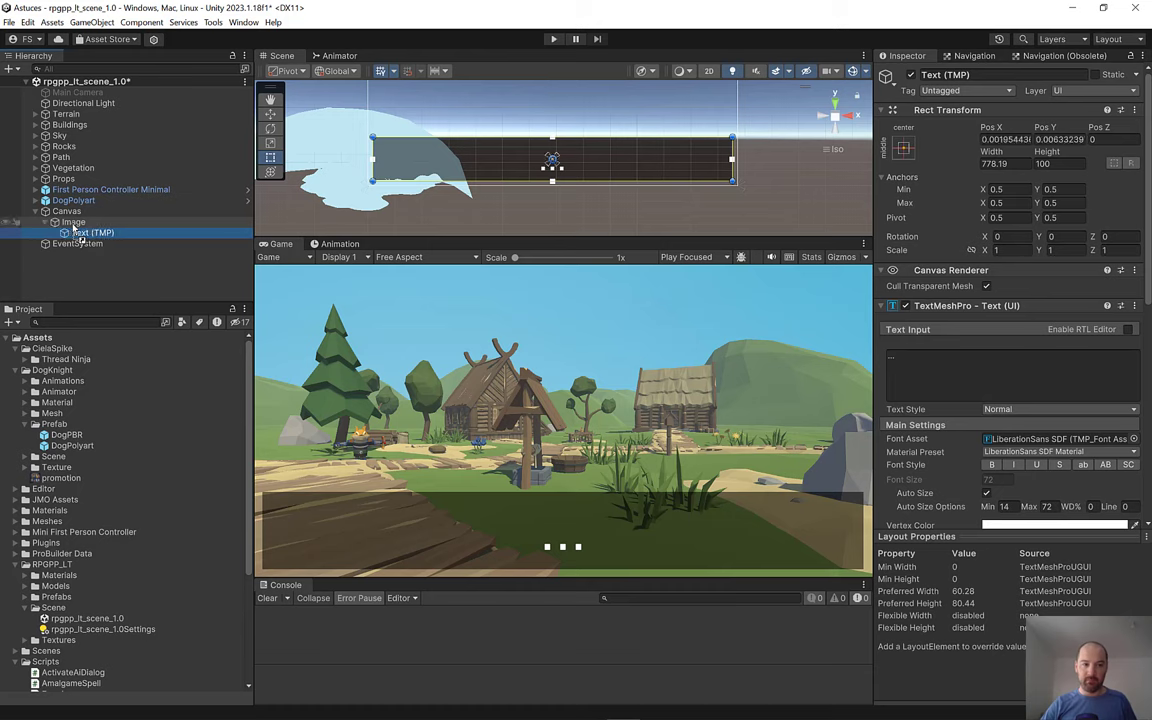
{"action": "left_click", "coordinate": [902, 148]}
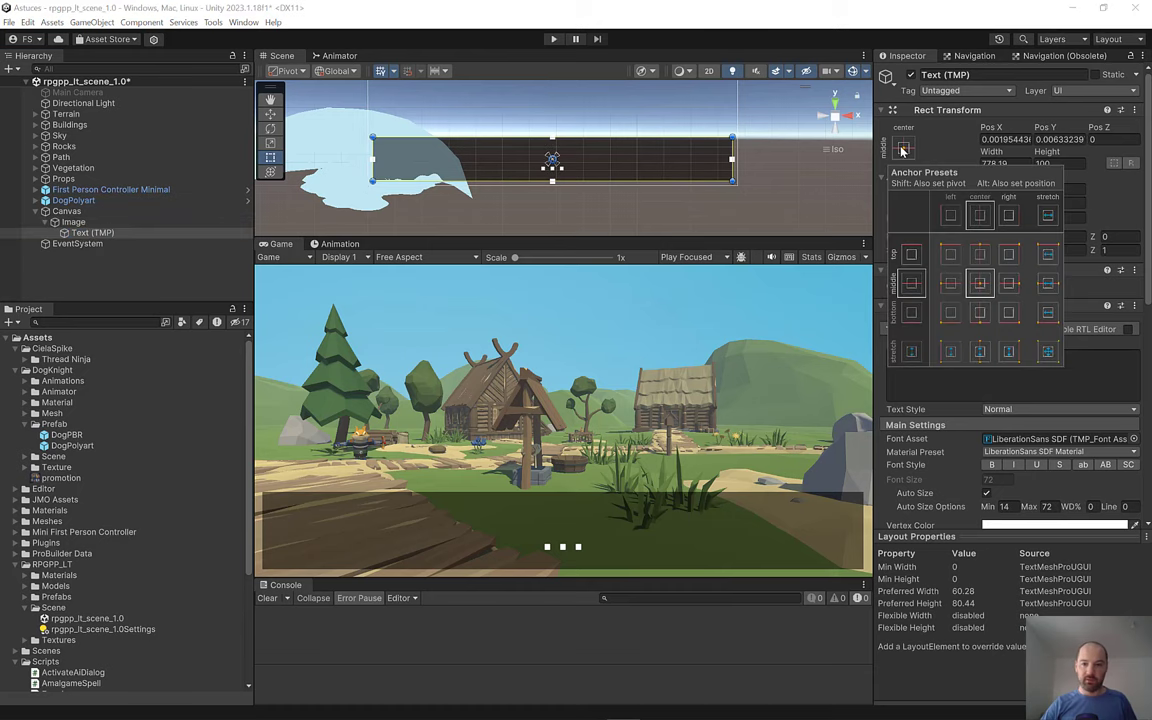
{"action": "left_click", "coordinate": [1048, 352]}
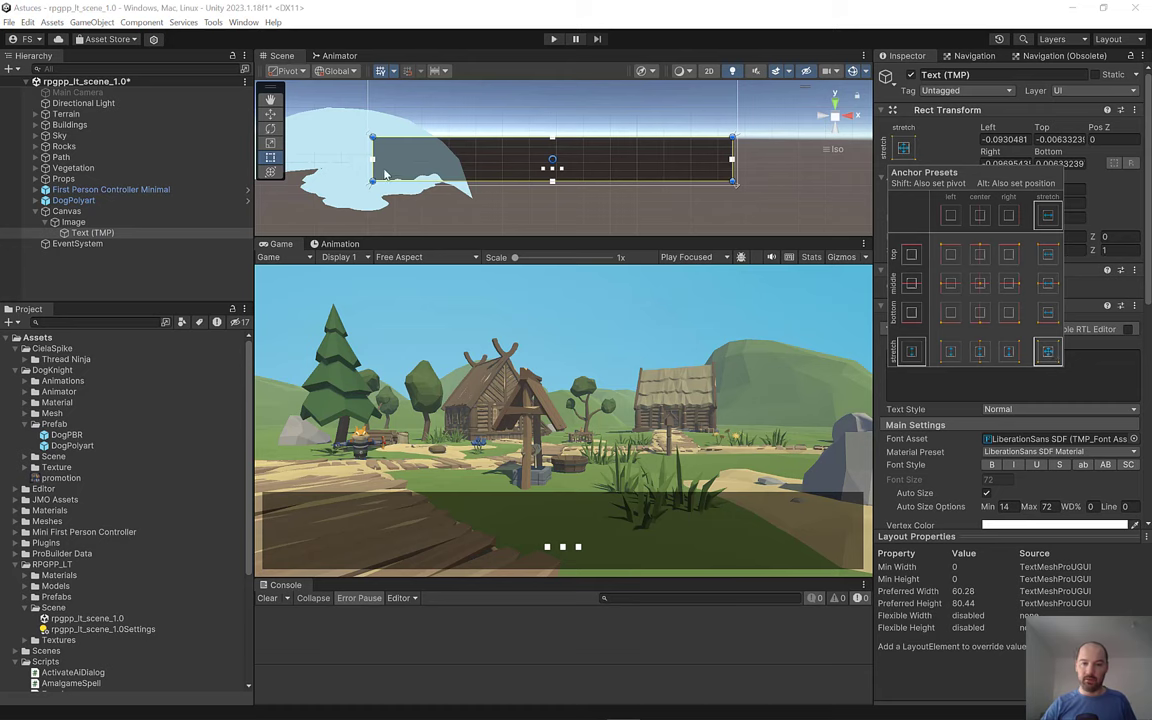
Step: Deactivate the Image panel and focus the scene on DogPolyart
{"action": "left_click", "coordinate": [72, 221]}
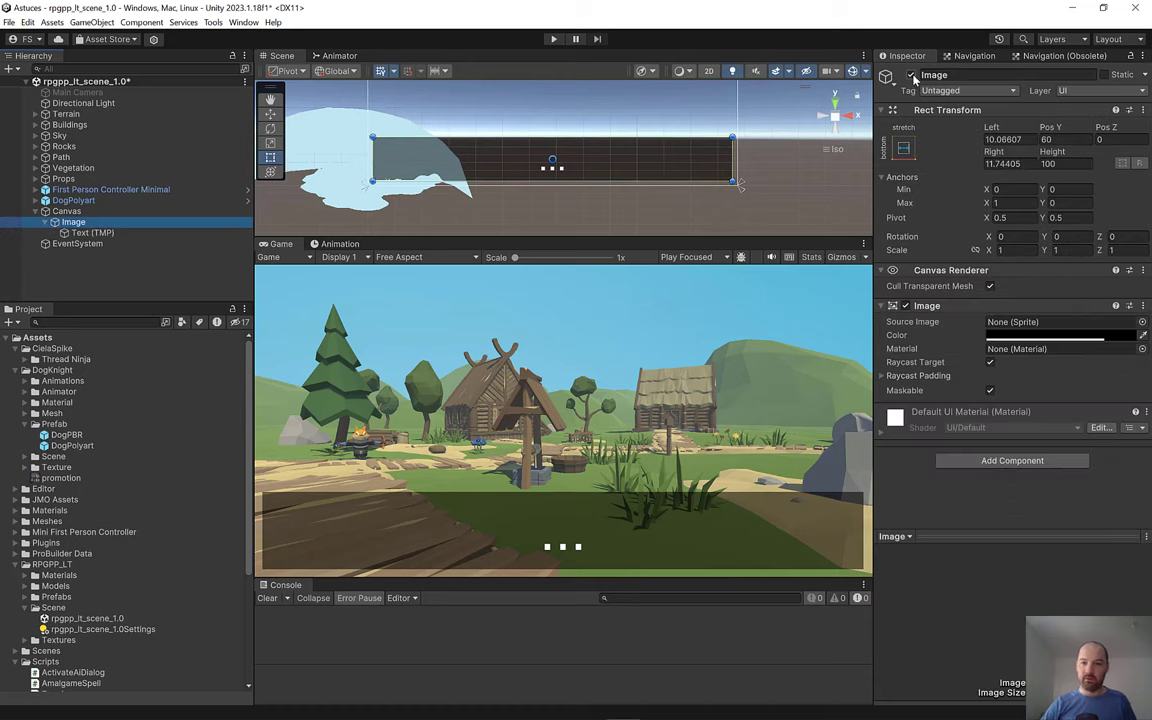
{"action": "left_click", "coordinate": [911, 76]}
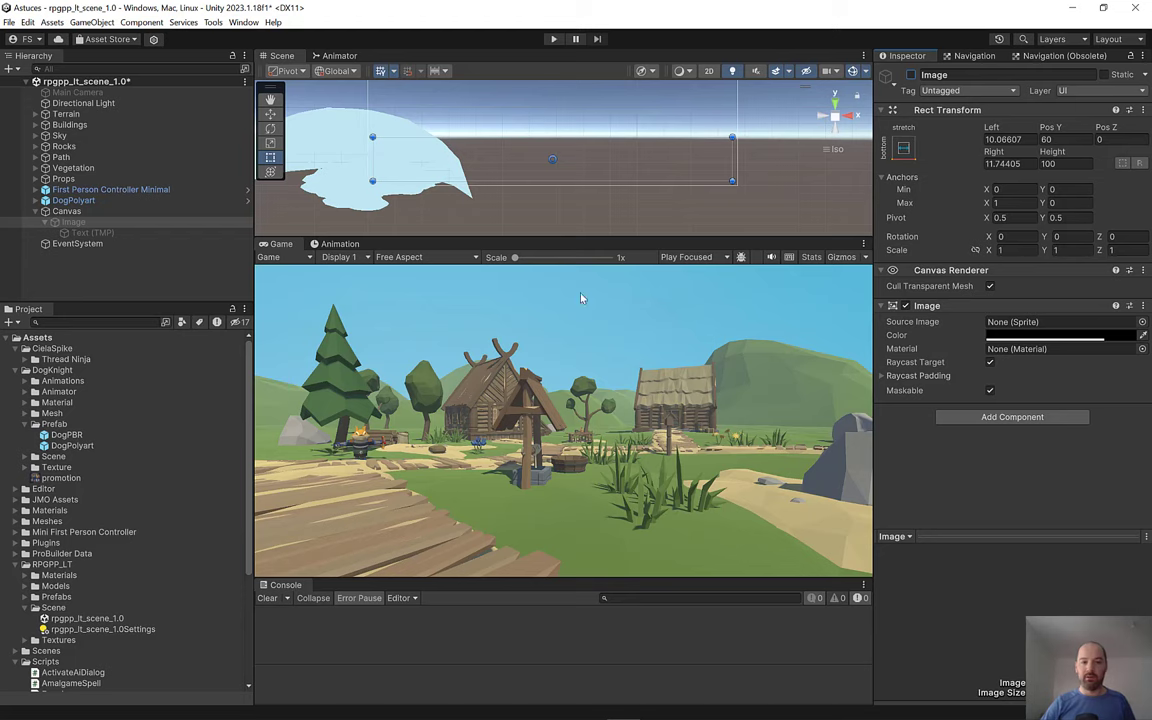
{"action": "double_click", "coordinate": [73, 200]}
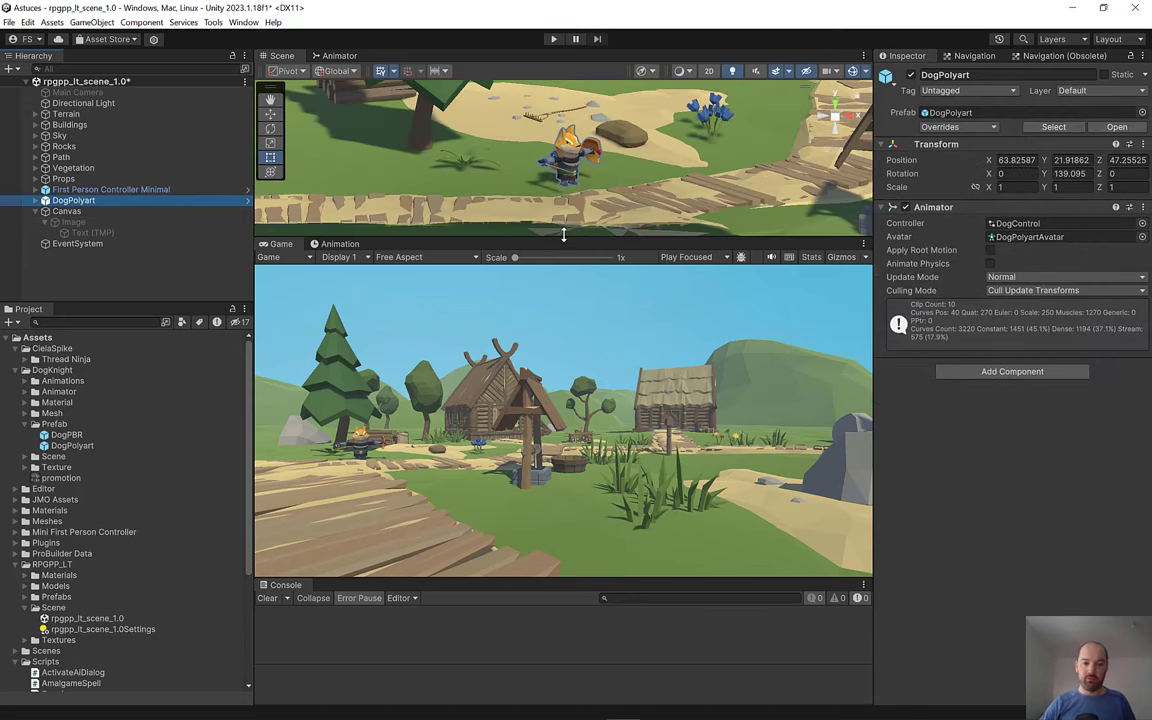
{"action": "left_click_drag", "start_coordinate": [560, 236], "coordinate": [560, 348]}
{"action": "scroll", "coordinate": [476, 209], "scroll_direction": "down", "scroll_amount": 5}
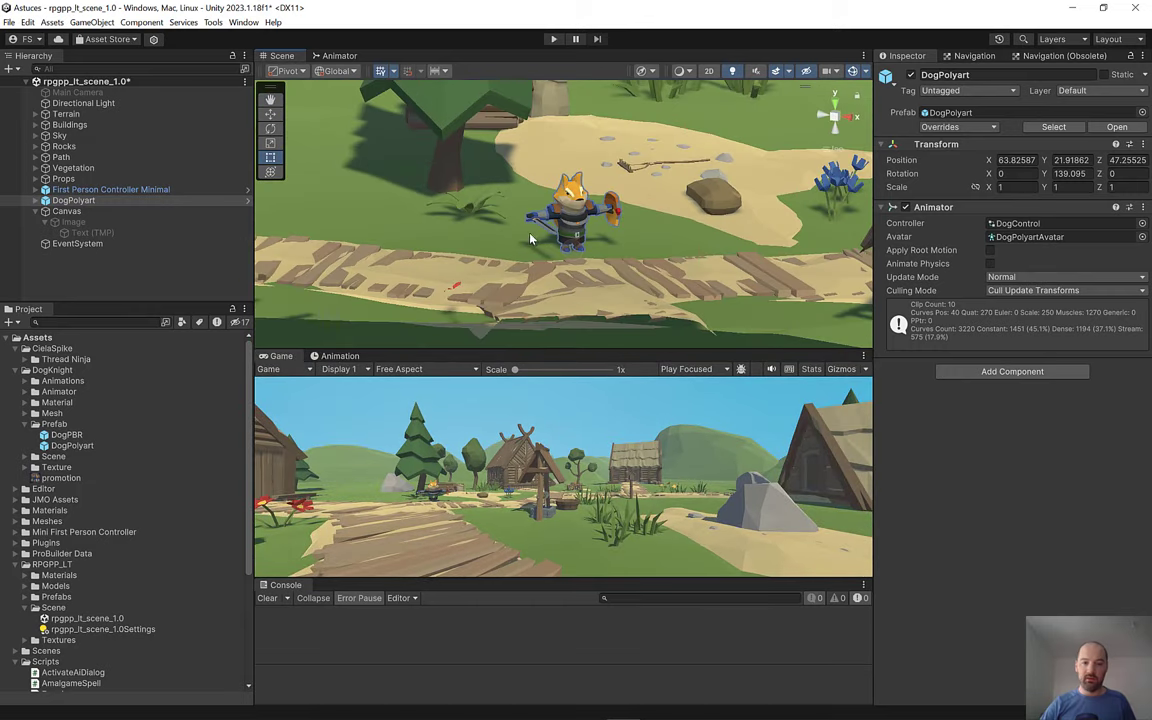
Step: Add a Sphere and scale it to about 6.96 so it surrounds the dog
{"action": "left_click", "coordinate": [91, 22]}
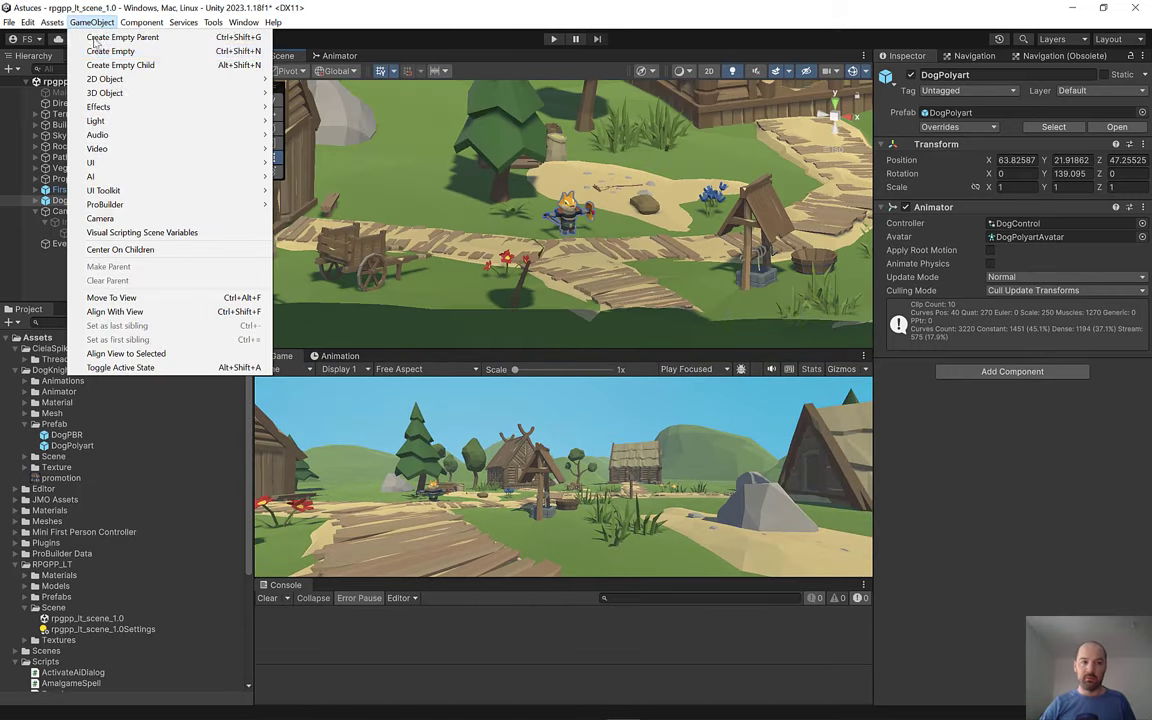
{"action": "mouse_move", "coordinate": [118, 93]}
{"action": "left_click", "coordinate": [335, 106]}
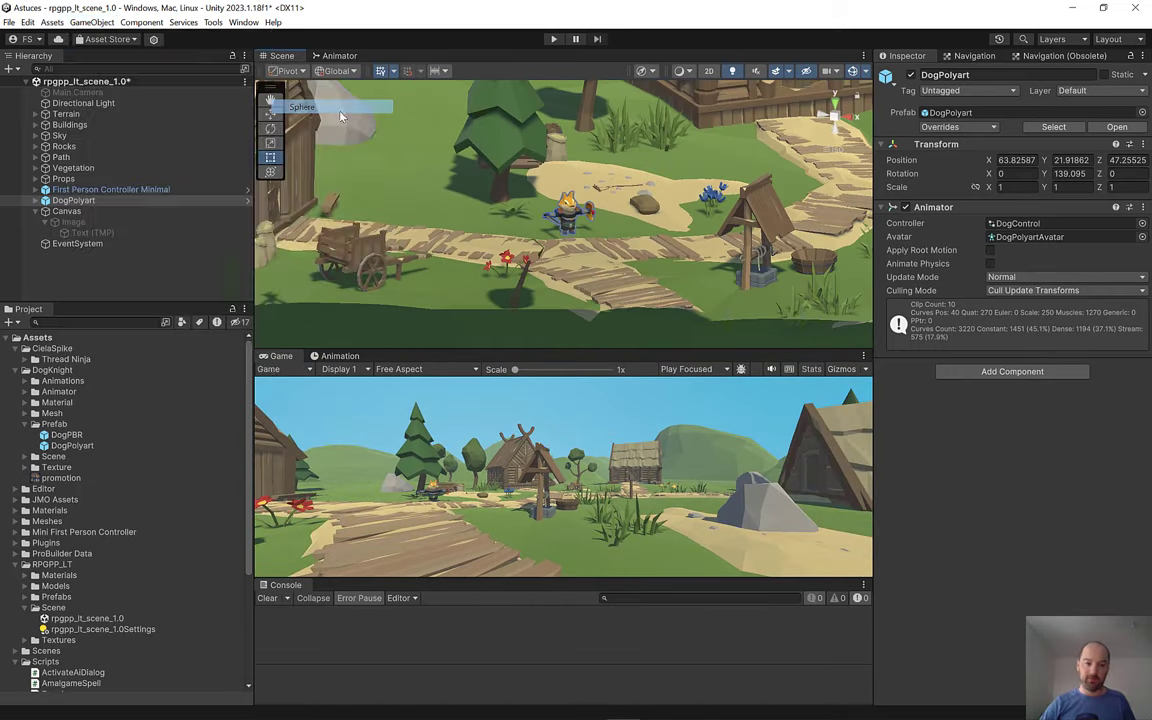
{"action": "left_click", "coordinate": [270, 143]}
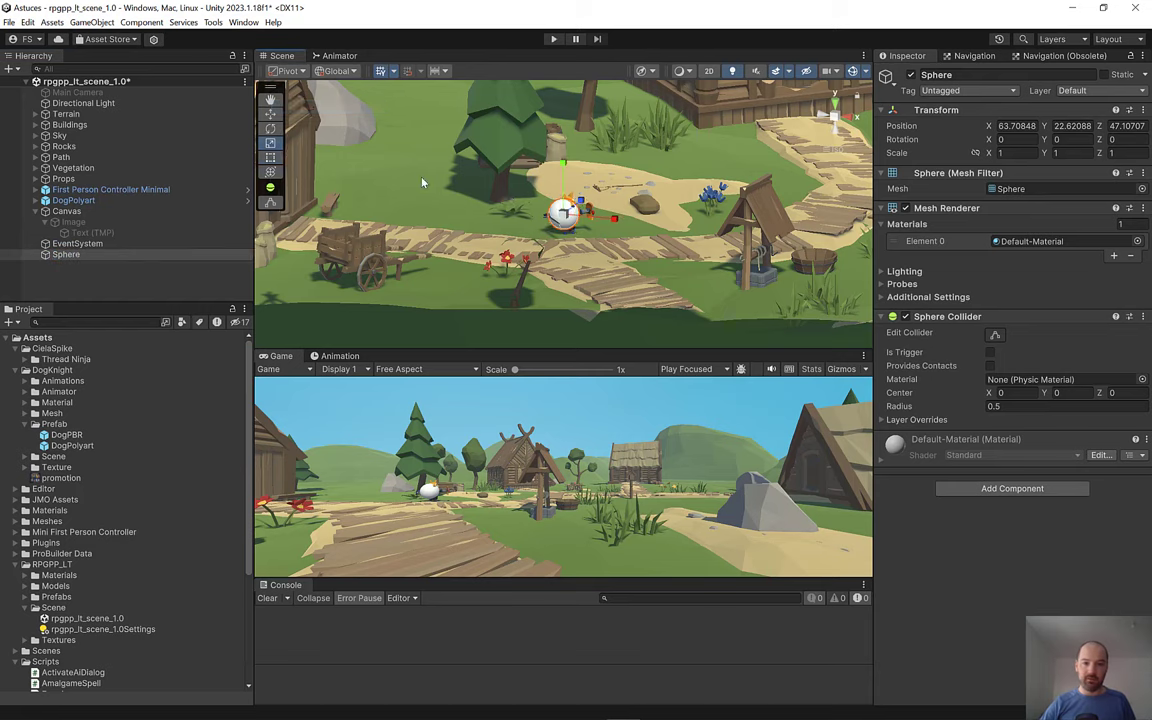
{"action": "key", "text": "f"}
{"action": "mouse_move", "coordinate": [563, 213]}
{"action": "left_mouse_down"}
{"action": "mouse_move", "coordinate": [690, 208]}
{"action": "mouse_move", "coordinate": [575, 215]}
{"action": "mouse_move", "coordinate": [560, 270]}
{"action": "left_mouse_up"}
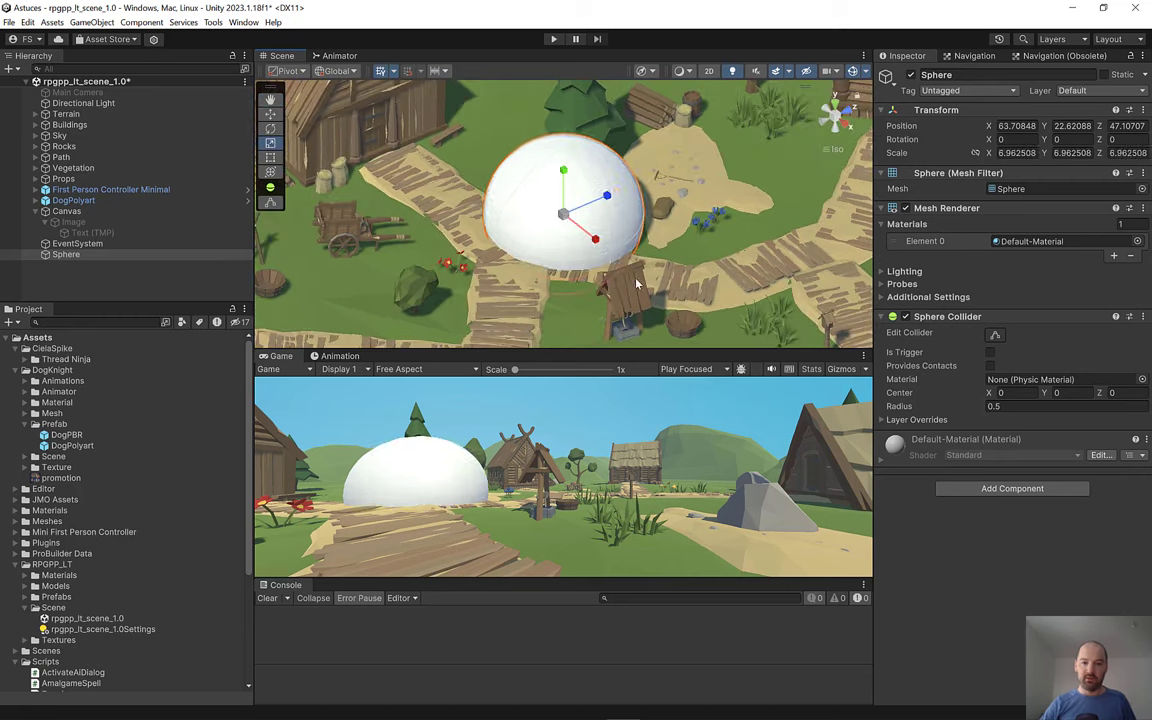
{"action": "left_click_drag", "start_coordinate": [636, 285], "coordinate": [639, 224], "text": "alt"}
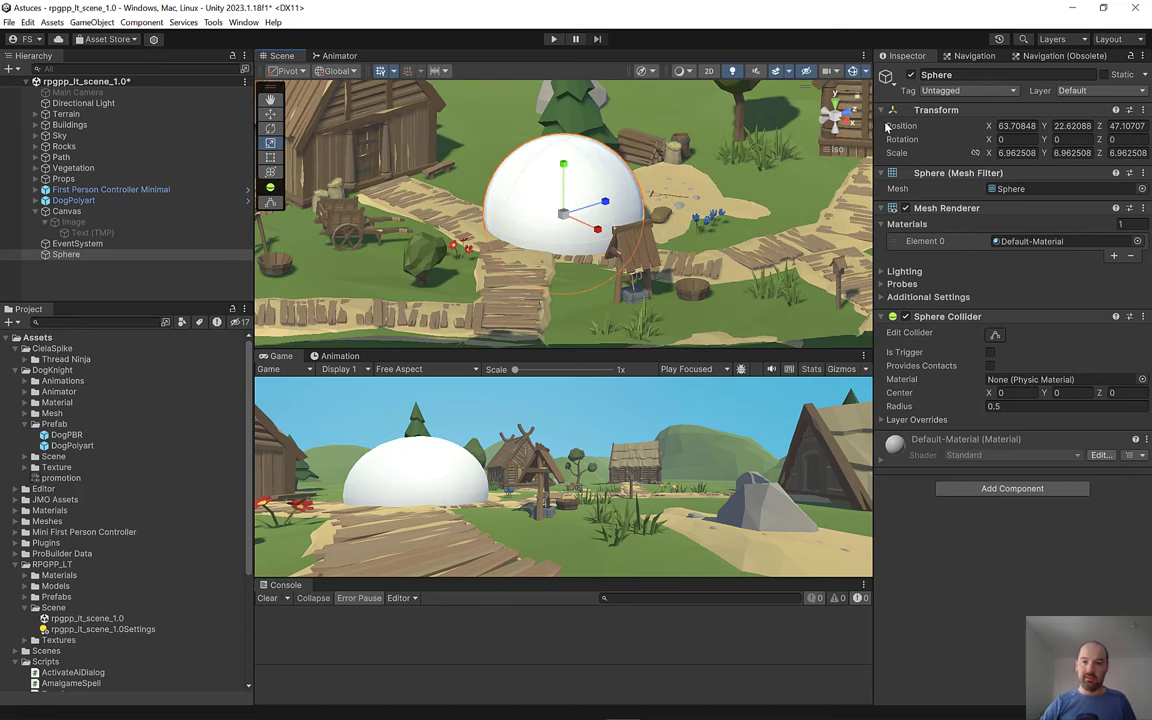
Step: Tag the sphere PNJ, make its collider a trigger, and hide its Mesh Renderer
{"action": "left_click", "coordinate": [935, 91]}
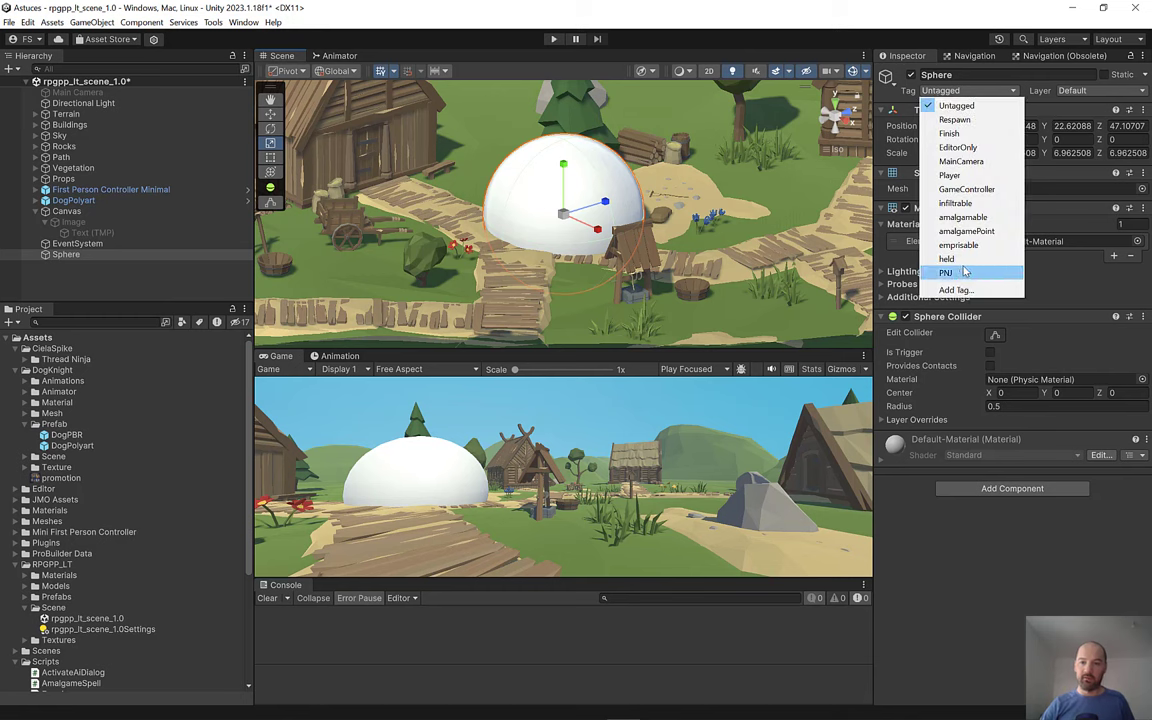
{"action": "left_click", "coordinate": [963, 272]}
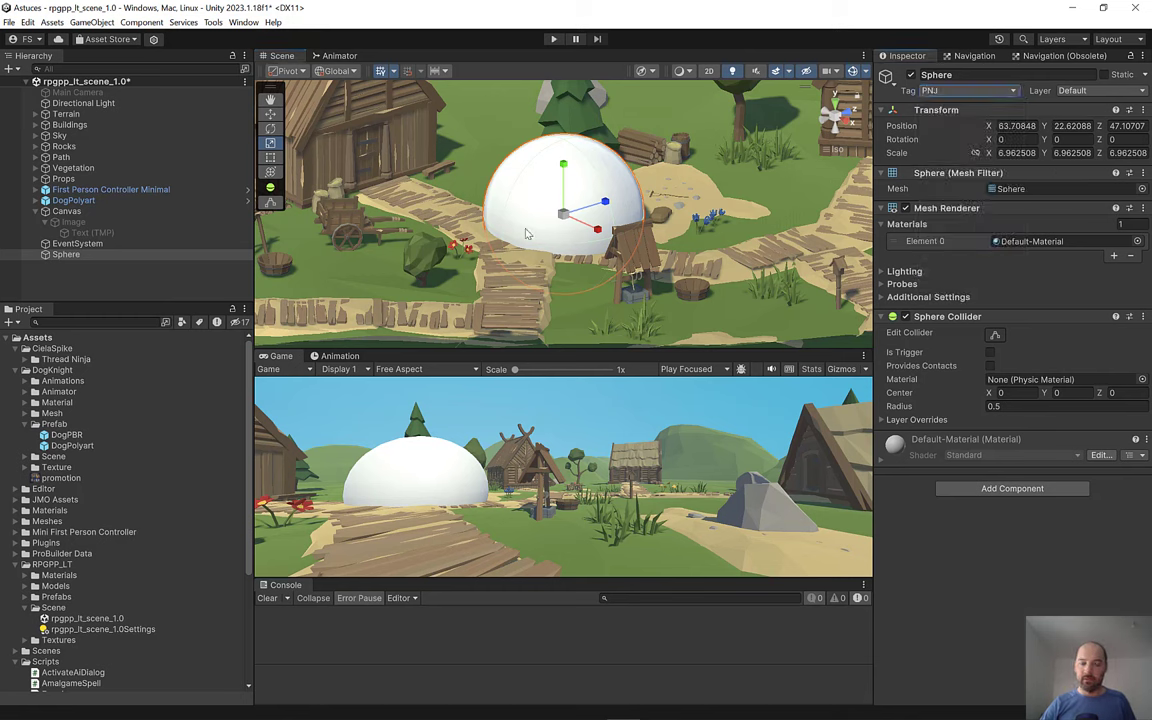
{"action": "left_click", "coordinate": [990, 353]}
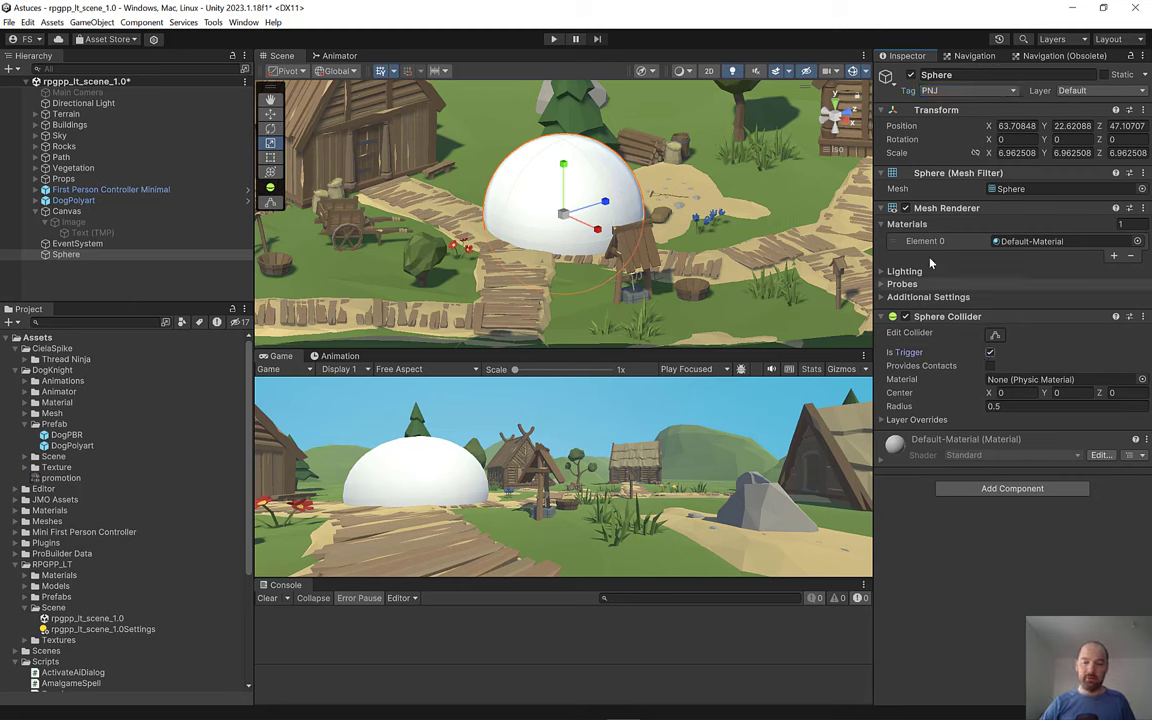
{"action": "left_click", "coordinate": [905, 208]}
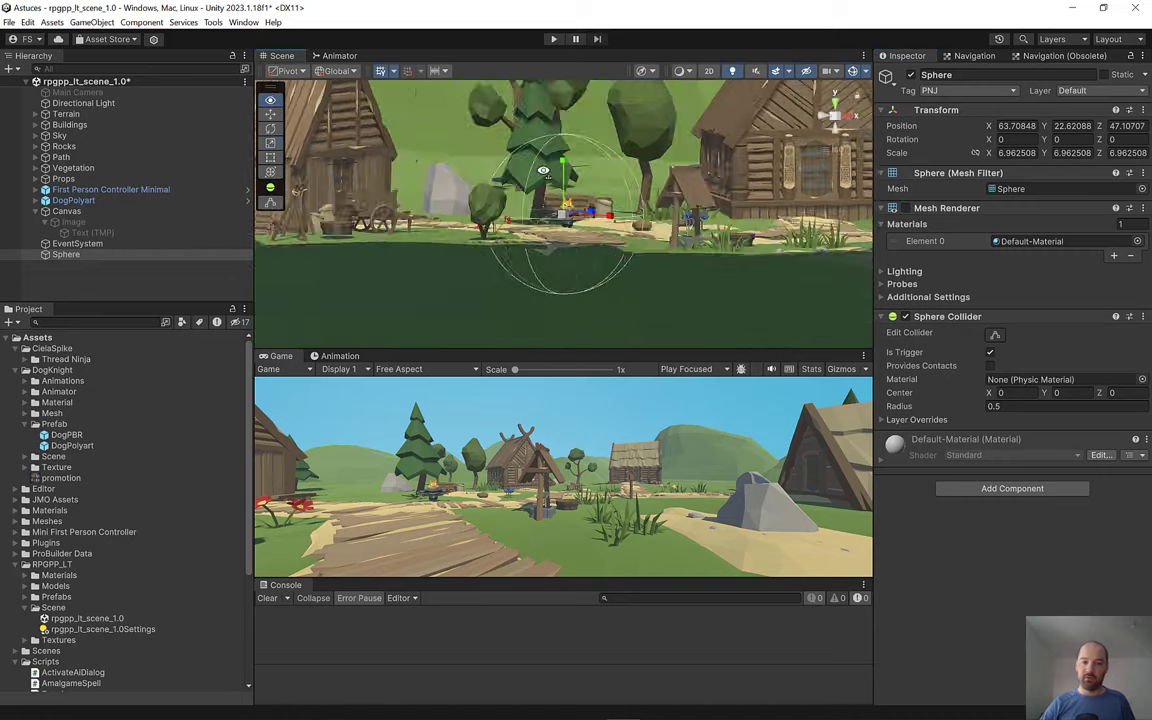
{"action": "left_click_drag", "start_coordinate": [511, 225], "coordinate": [553, 212], "text": "alt"}
{"action": "scroll", "coordinate": [553, 212], "scroll_direction": "up", "scroll_amount": 3}
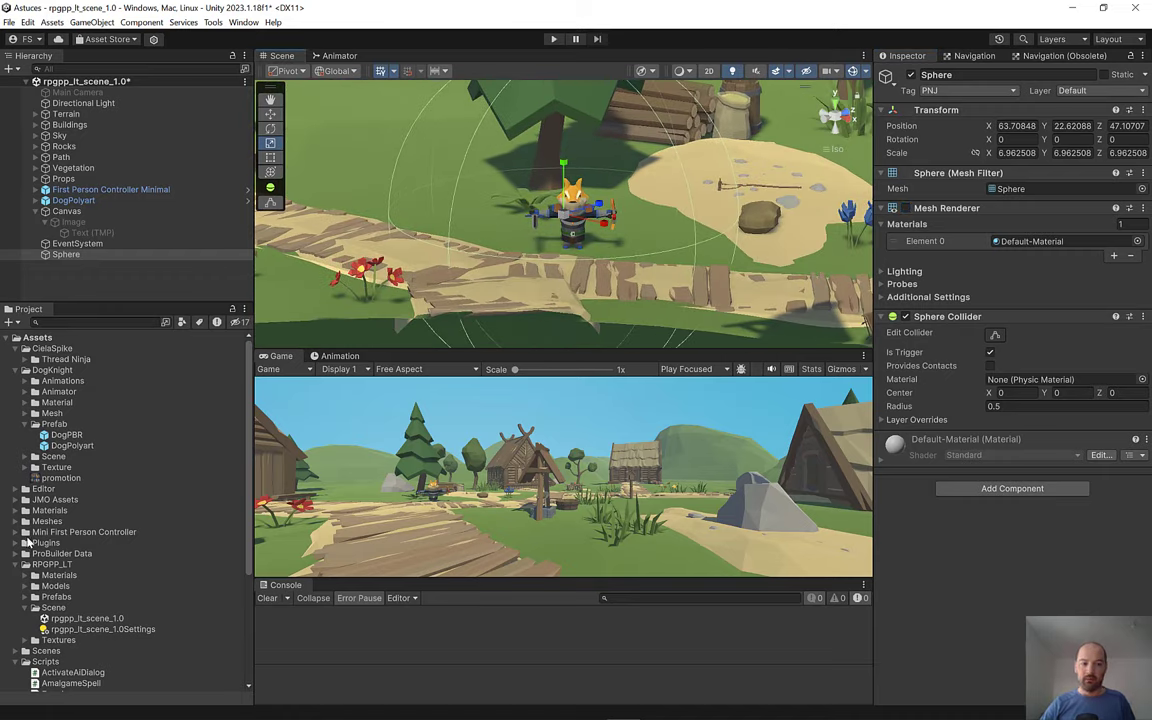
{"action": "left_click", "coordinate": [19, 369]}
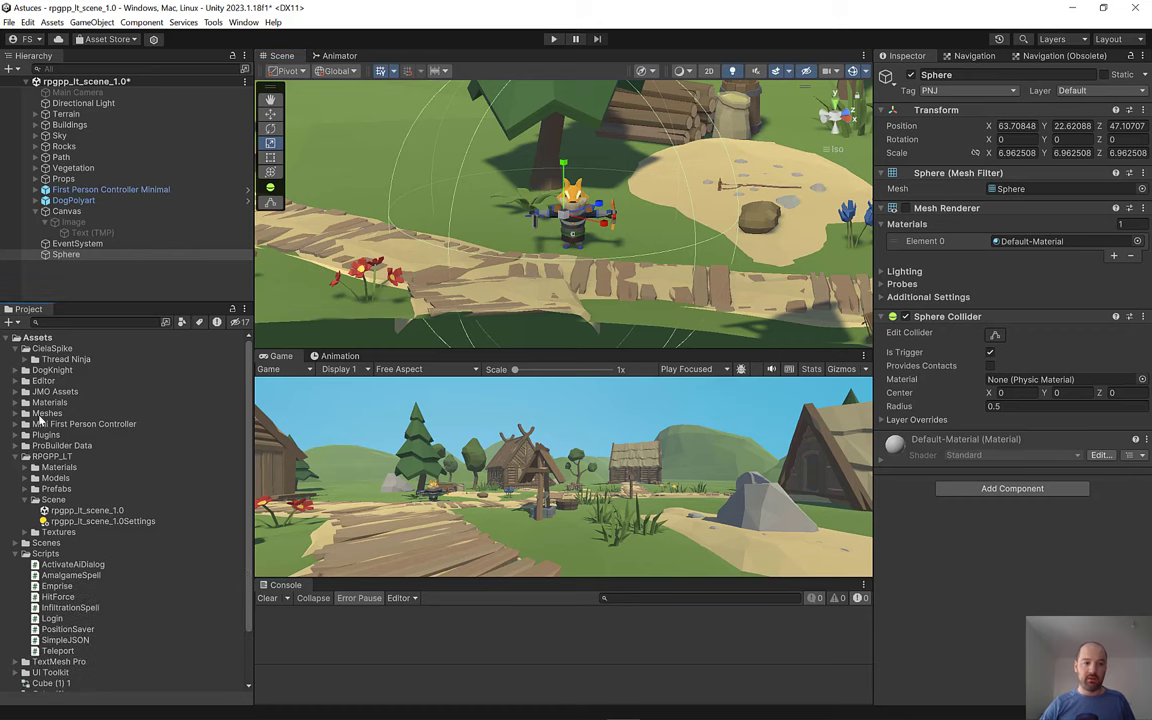
Step: Create a C# script named TutoDialogueIA in the Scripts folder
{"action": "right_click", "coordinate": [44, 556]}
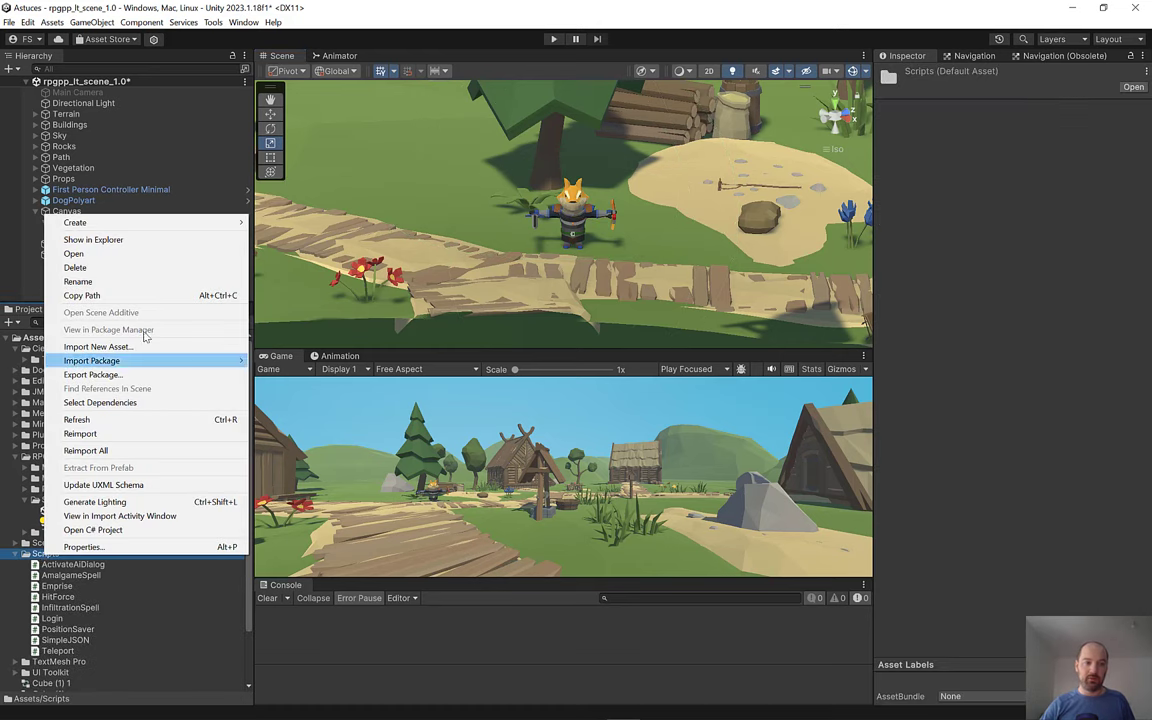
{"action": "mouse_move", "coordinate": [138, 223]}
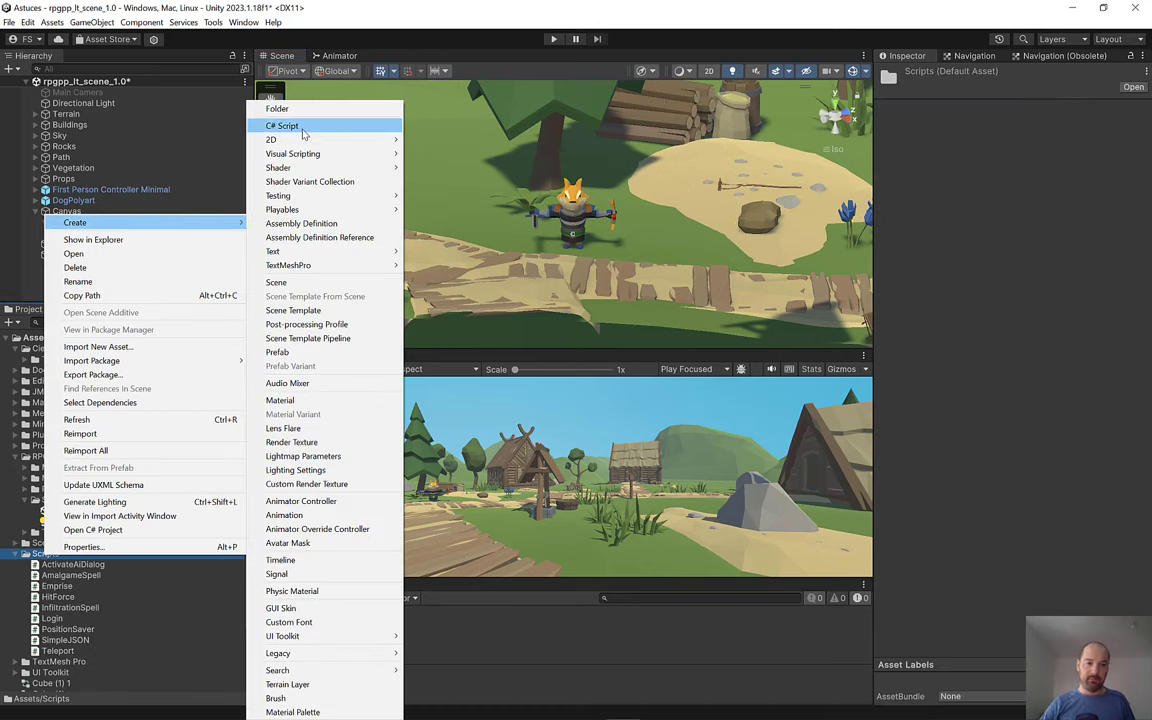
{"action": "left_click", "coordinate": [300, 126]}
{"action": "type", "text": "TutoDialogueI"}
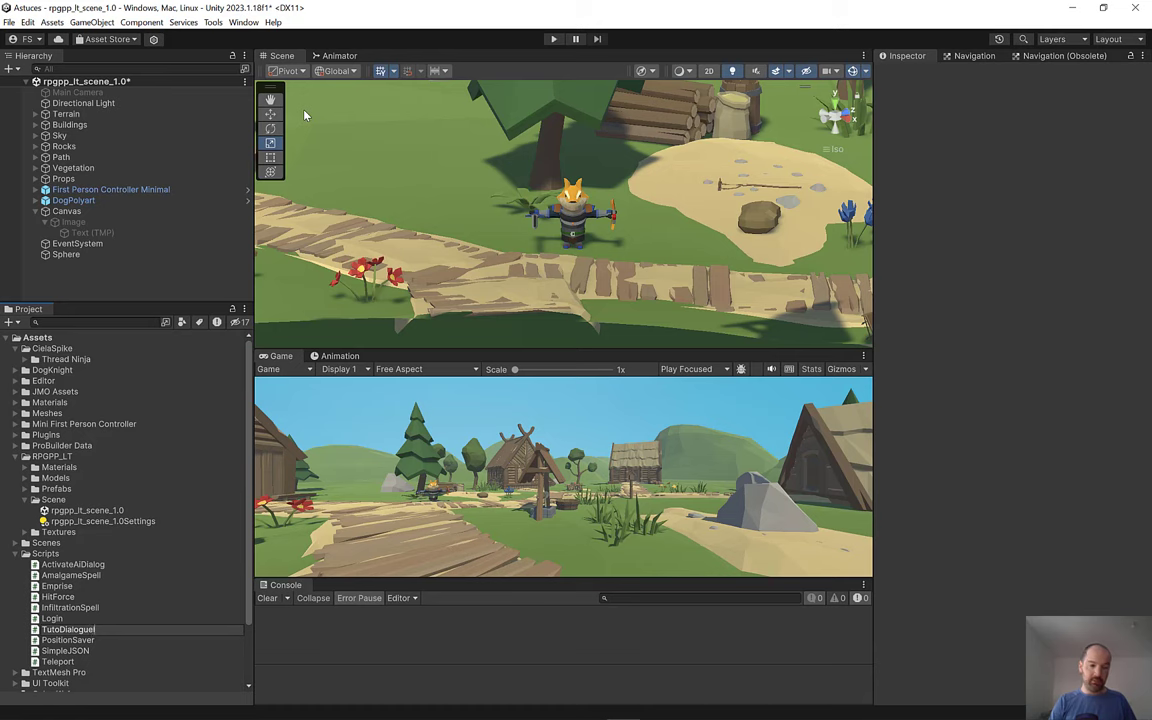
{"action": "type", "text": "A"}
{"action": "key", "text": "Return"}
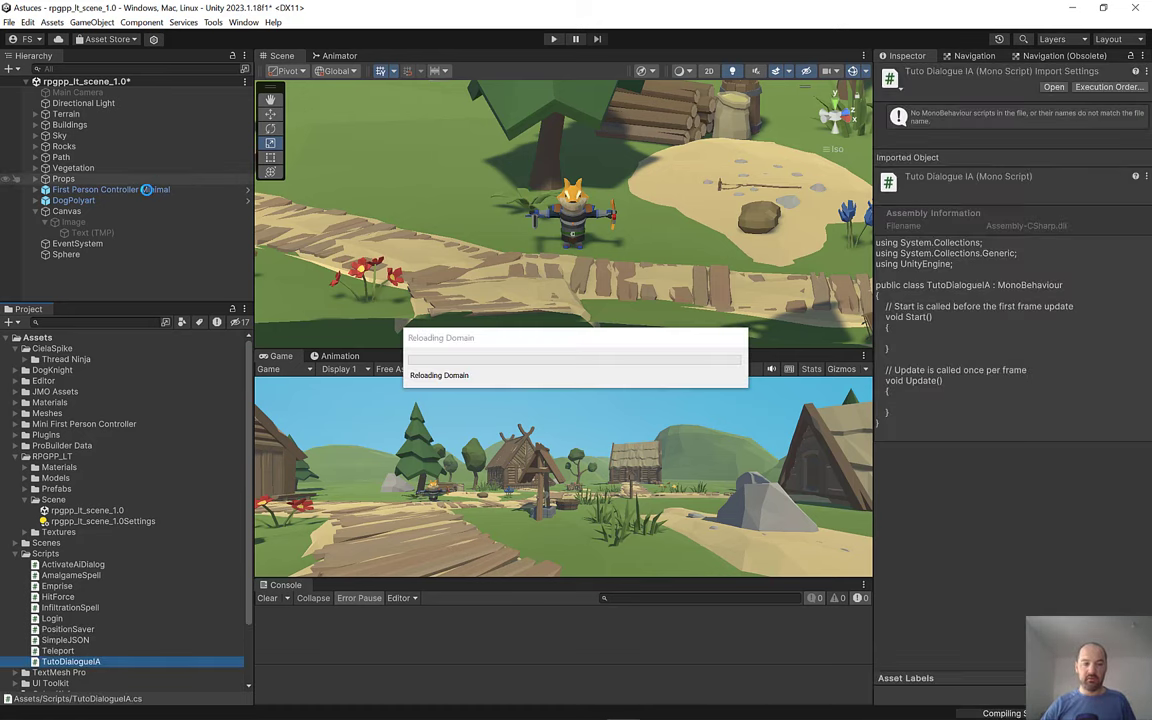
Step: Attach TutoDialogueIA to First Person Controller Minimal and open it in Visual Studio
{"action": "left_click", "coordinate": [146, 191]}
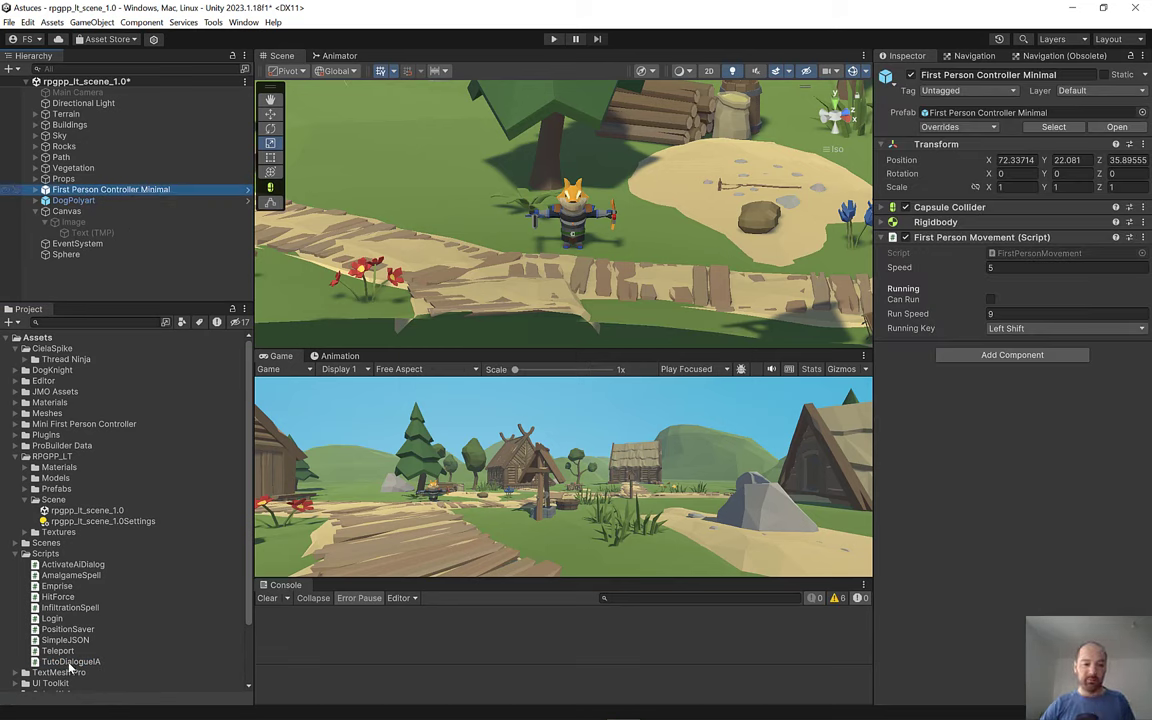
{"action": "left_click_drag", "start_coordinate": [70, 662], "coordinate": [1000, 360]}
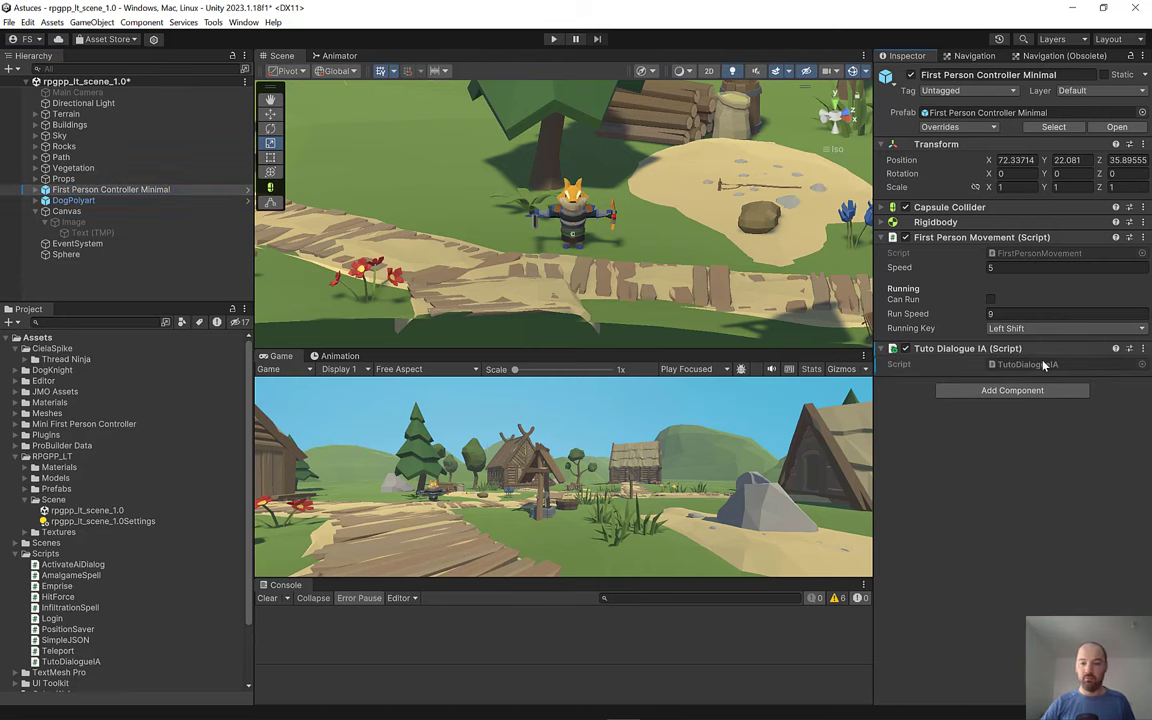
{"action": "double_click", "coordinate": [1040, 366]}
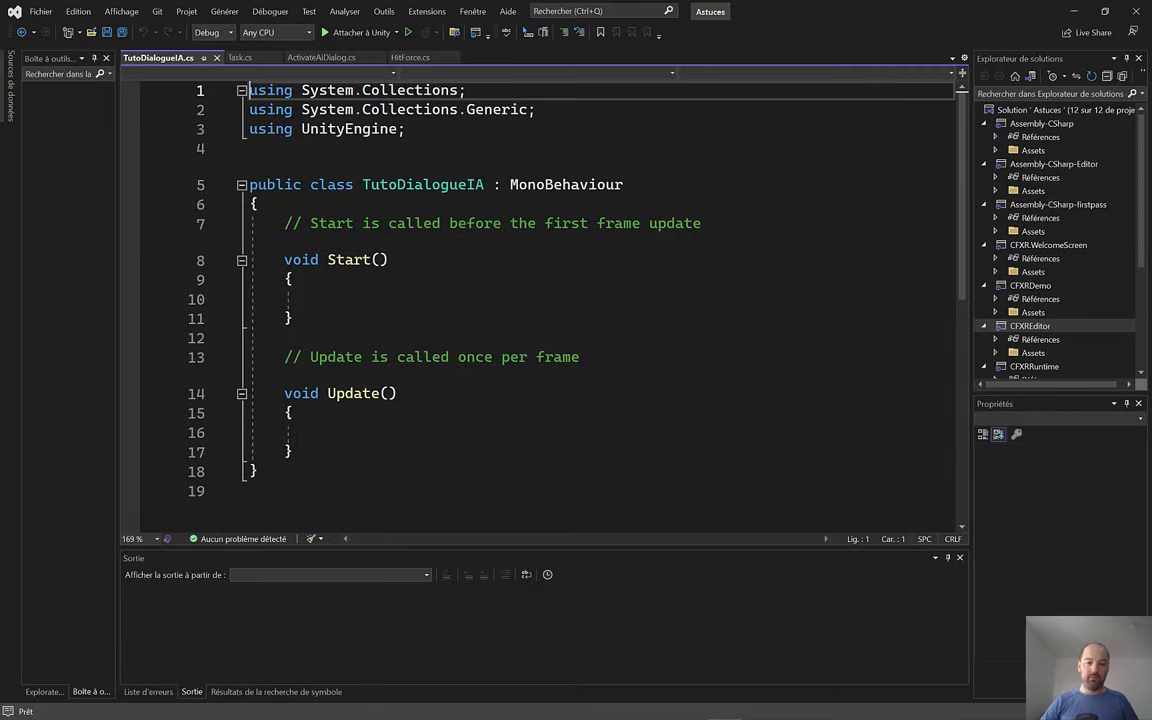
Step: Replace the default Start and Update methods with an OnTriggerEnter method stub
{"action": "left_click_drag", "start_coordinate": [293, 451], "coordinate": [287, 223]}
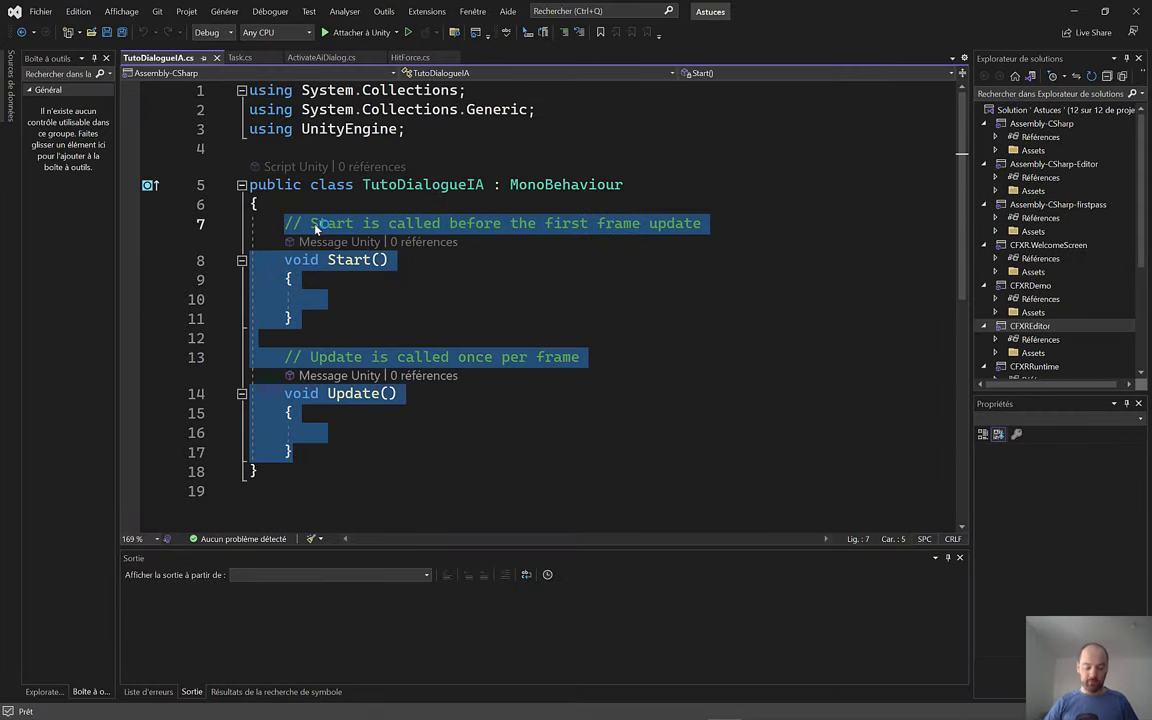
{"action": "type", "text": "ontrig"}
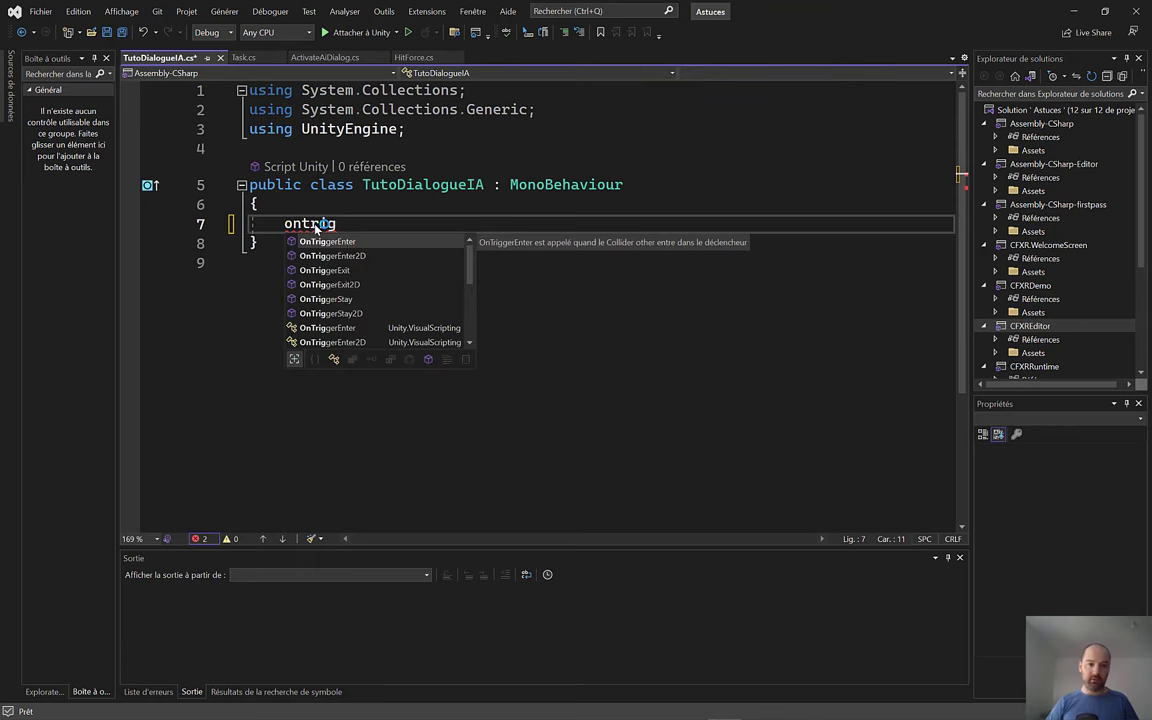
{"action": "key", "text": "Tab"}
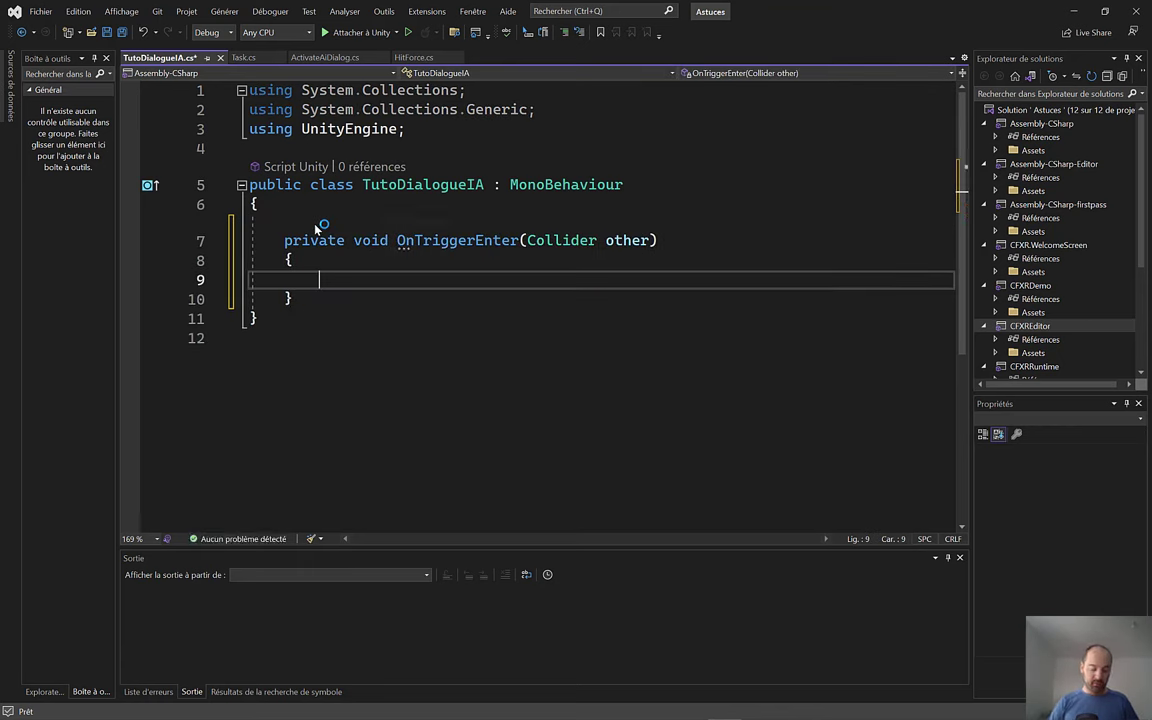
Step: In OnTriggerEnter, add if (other.CompareTag("PNJ")) { print("Hello !"); }
{"action": "type", "text": "if ("}
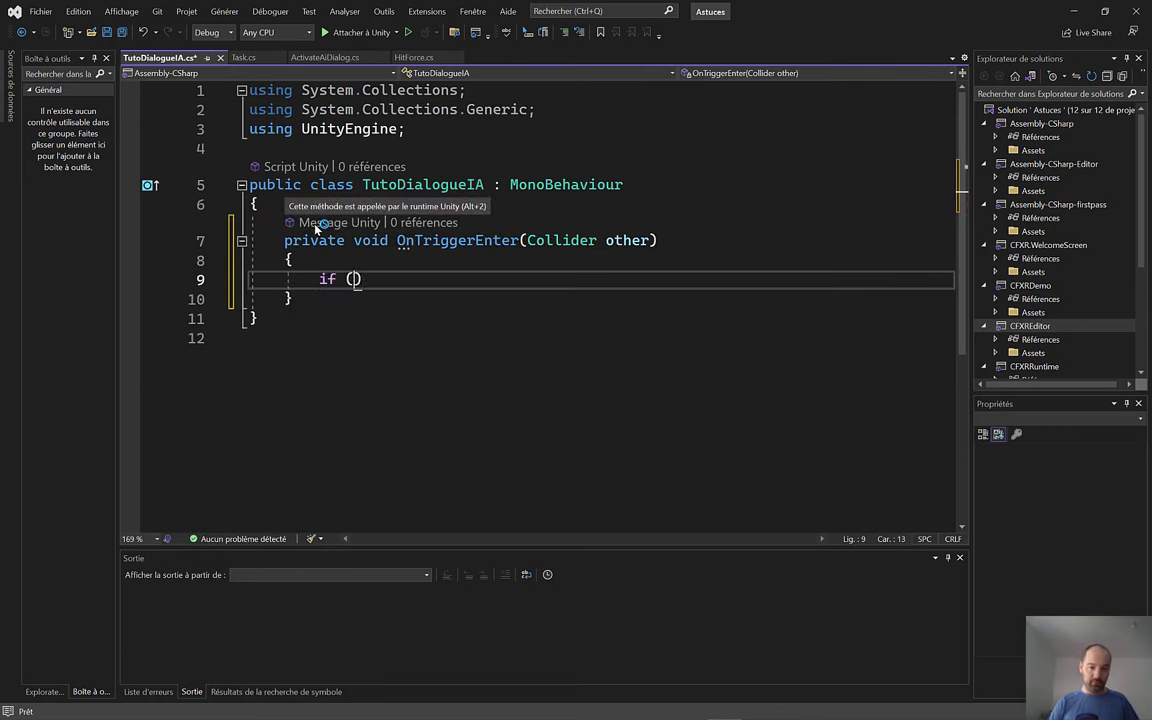
{"action": "type", "text": "other."}
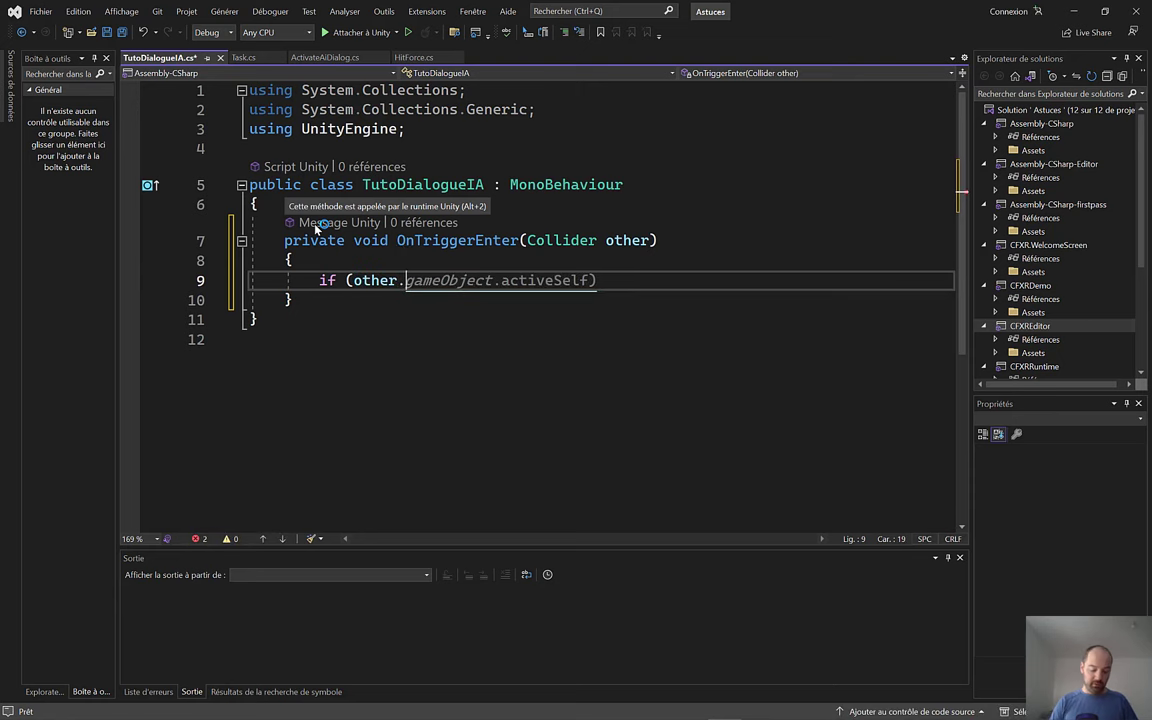
{"action": "type", "text": "com"}
{"action": "key", "text": "Tab"}
{"action": "type", "text": "("}
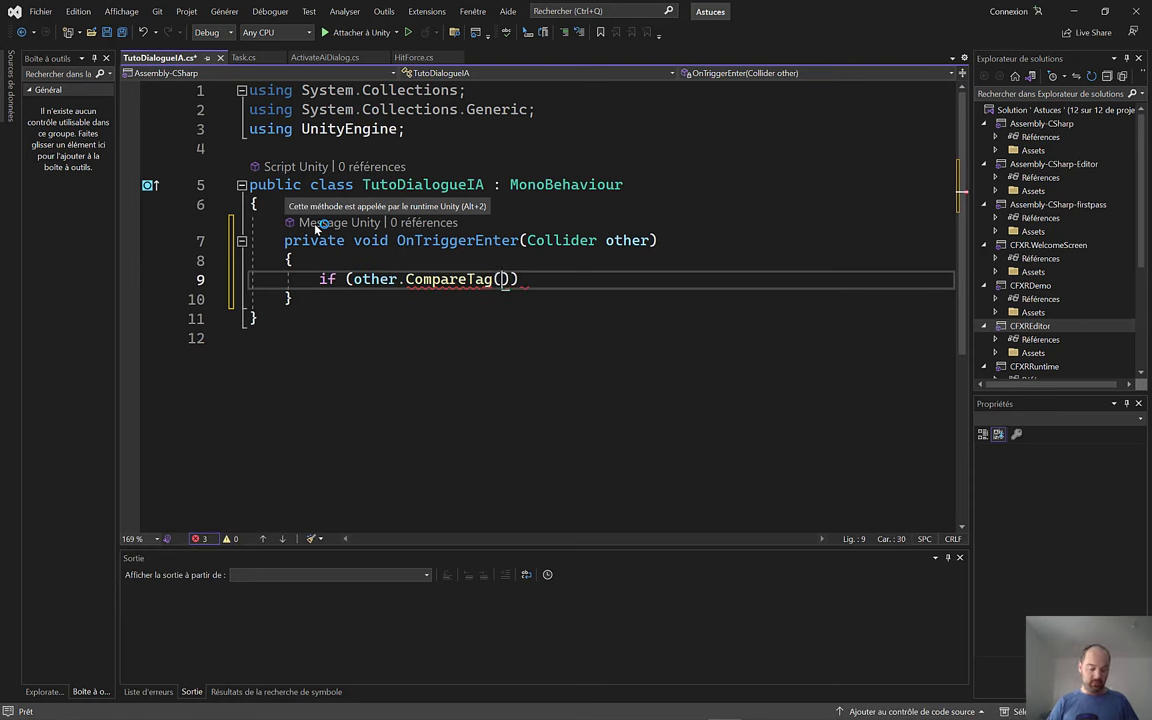
{"action": "type", "text": "\""}
{"action": "type", "text": "J"}
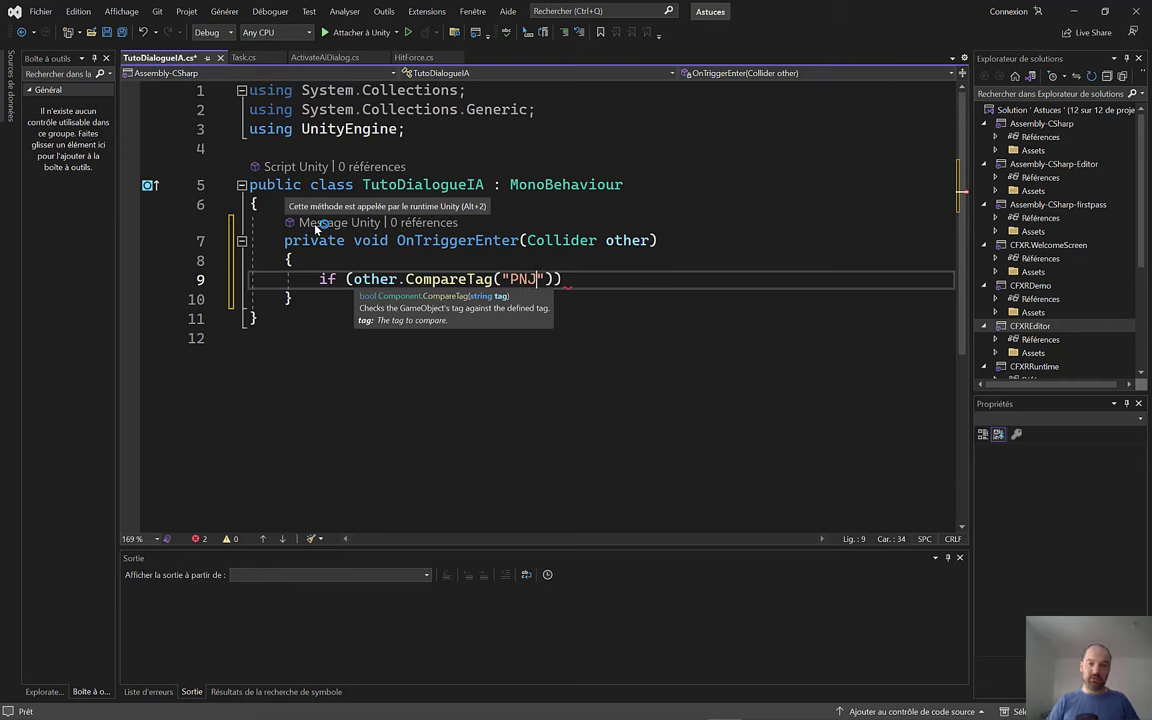
{"action": "key", "text": "End"}
{"action": "key", "text": "Return"}
{"action": "type", "text": "{"}
{"action": "key", "text": "Return"}
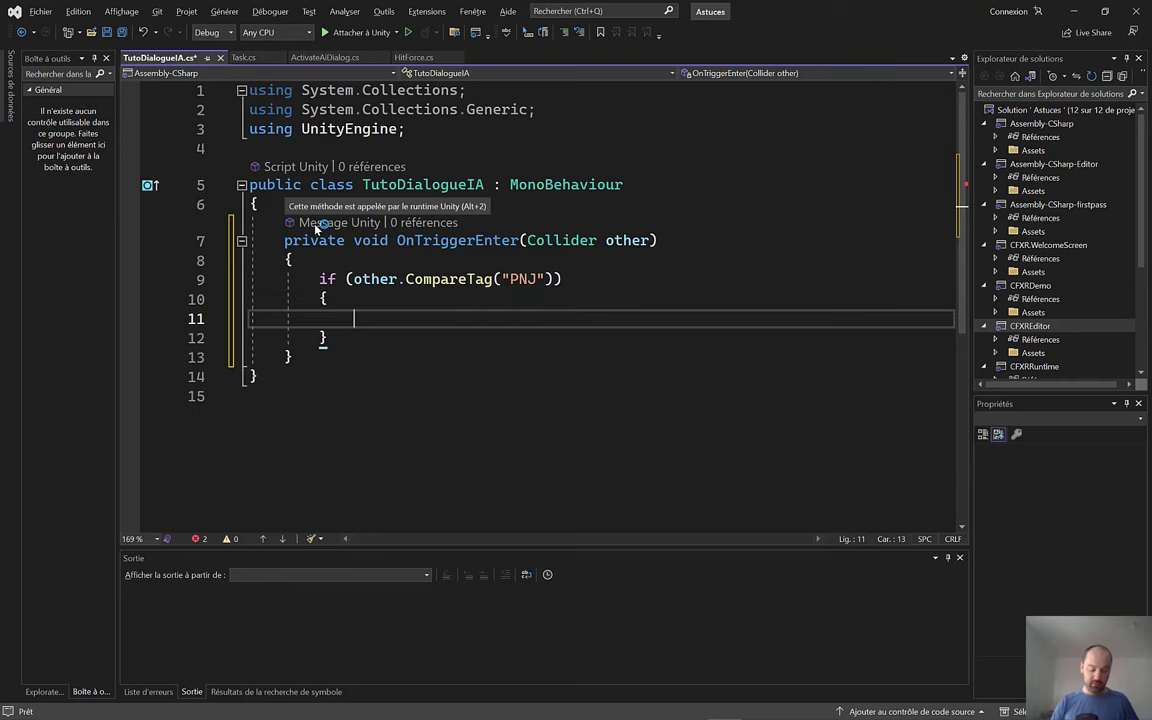
{"action": "type", "text": "print(\""}
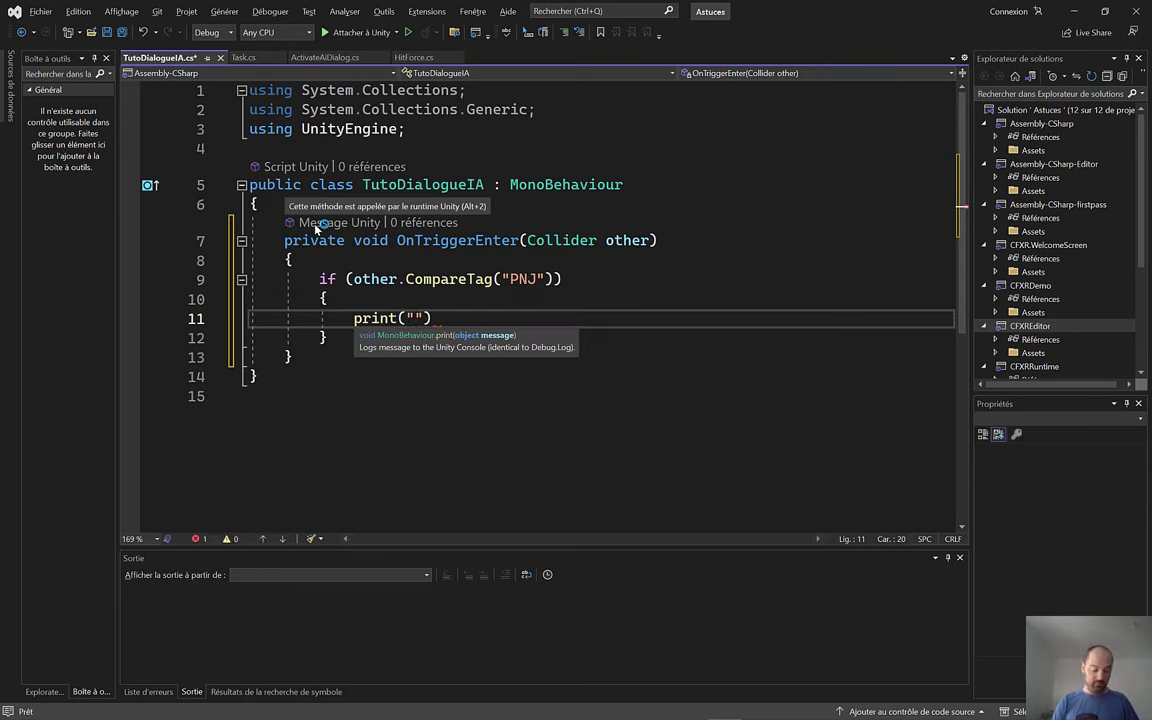
{"action": "type", "text": "Hello !"}
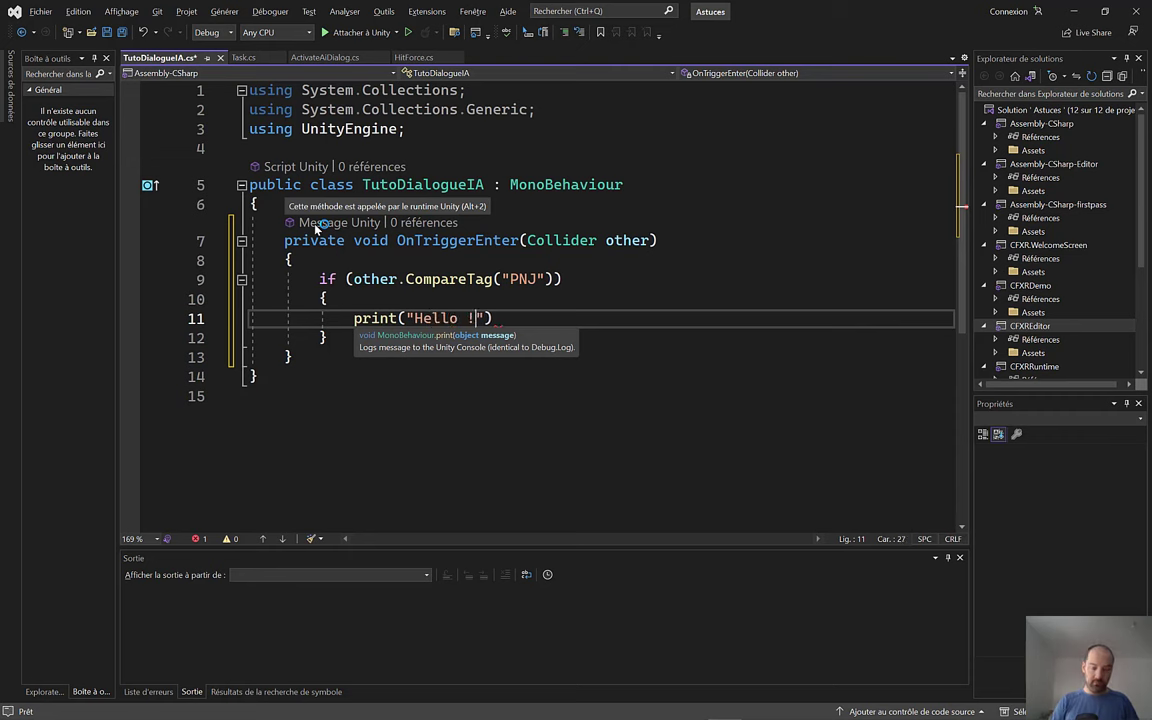
{"action": "key", "text": "End"}
{"action": "type", "text": ";"}
Step: Save the script, point out the print call and return to Unity
{"action": "key", "text": "ctrl+s"}
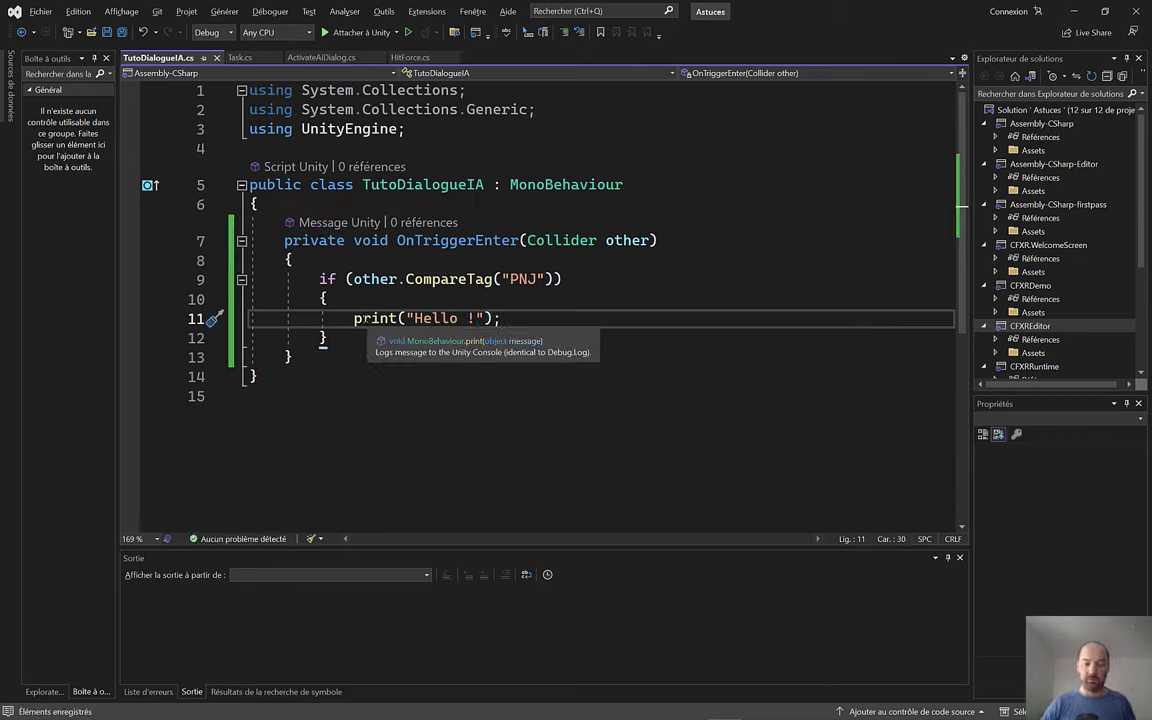
{"action": "left_click_drag", "start_coordinate": [353, 318], "coordinate": [467, 318]}
{"action": "key", "text": "alt+Tab"}
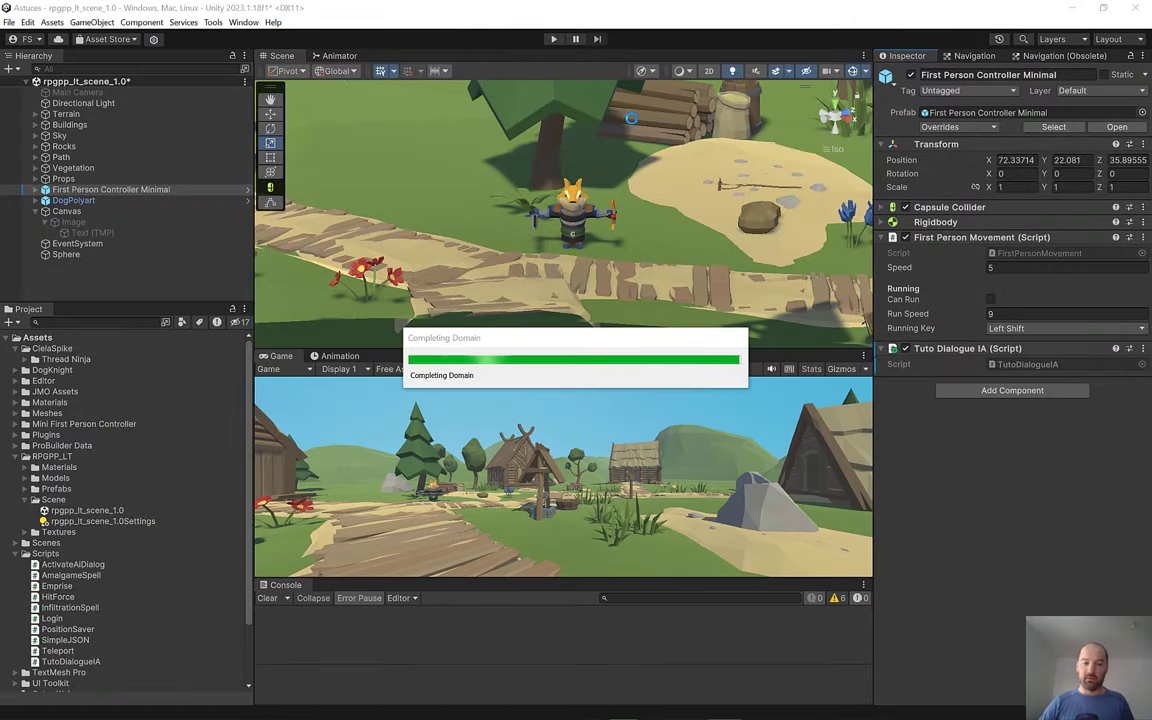
Step: Play the game, walk the player into the knight, confirm the "Hello !" log, then return to Visual Studio
{"action": "left_click", "coordinate": [553, 39]}
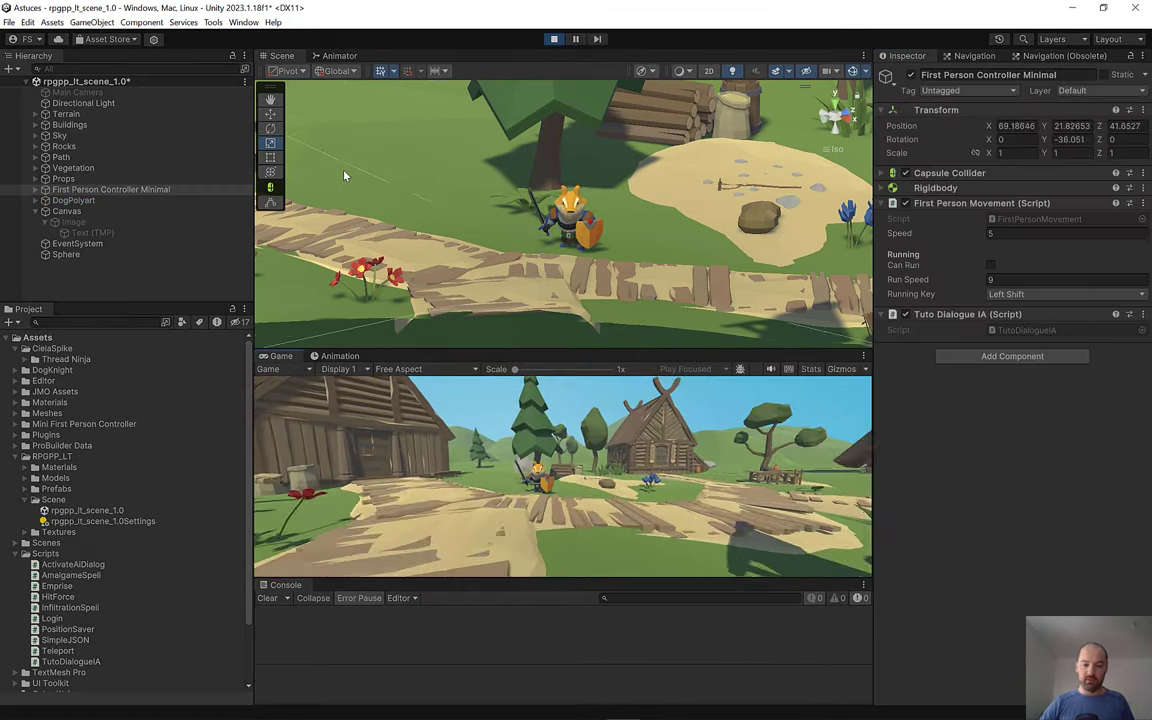
{"action": "key", "text": "w"}
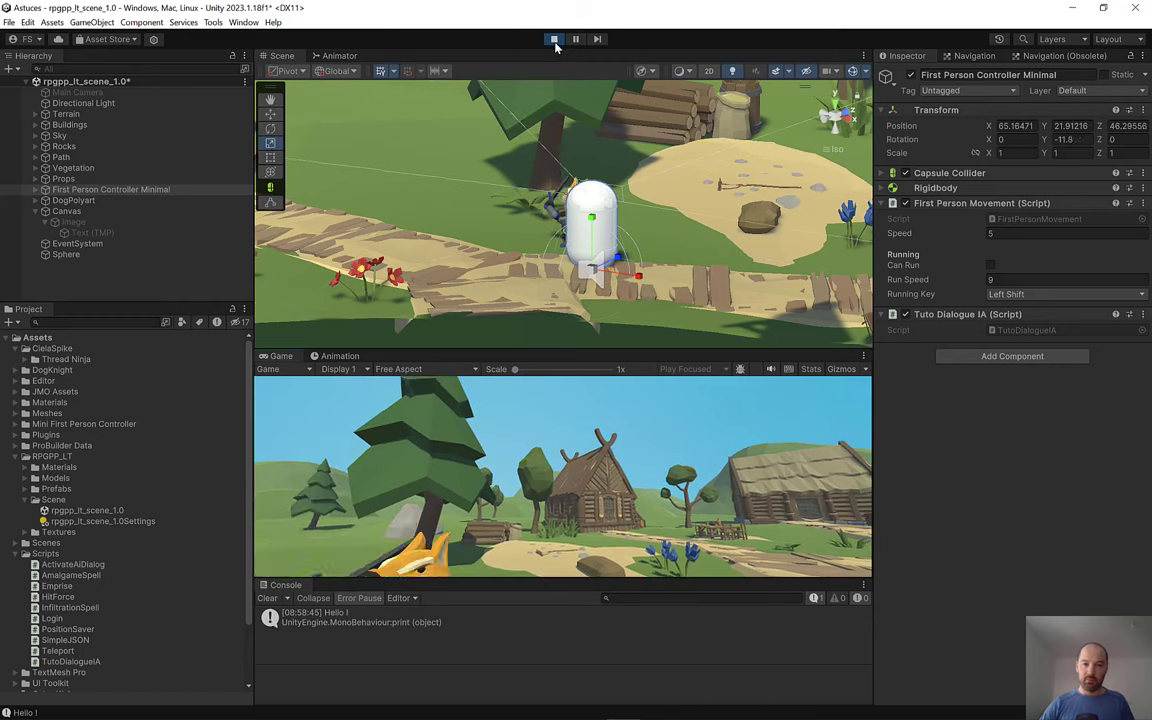
{"action": "left_click", "coordinate": [553, 38]}
{"action": "left_click", "coordinate": [361, 617]}
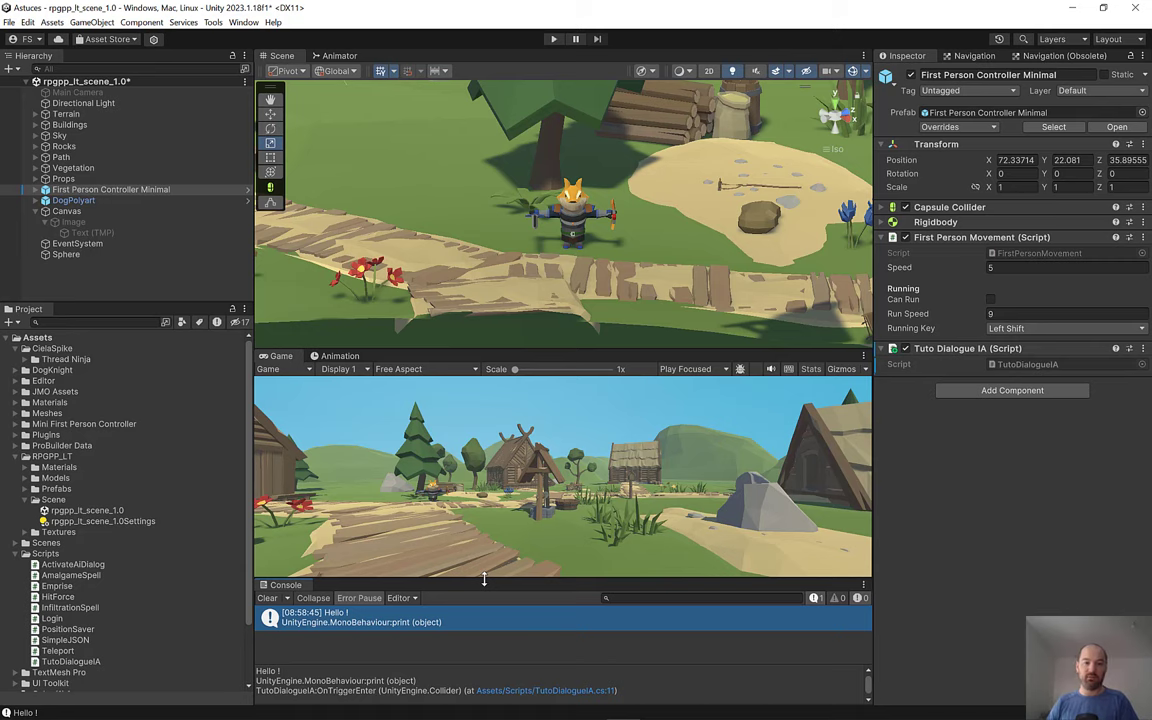
{"action": "key", "text": "alt+Tab"}
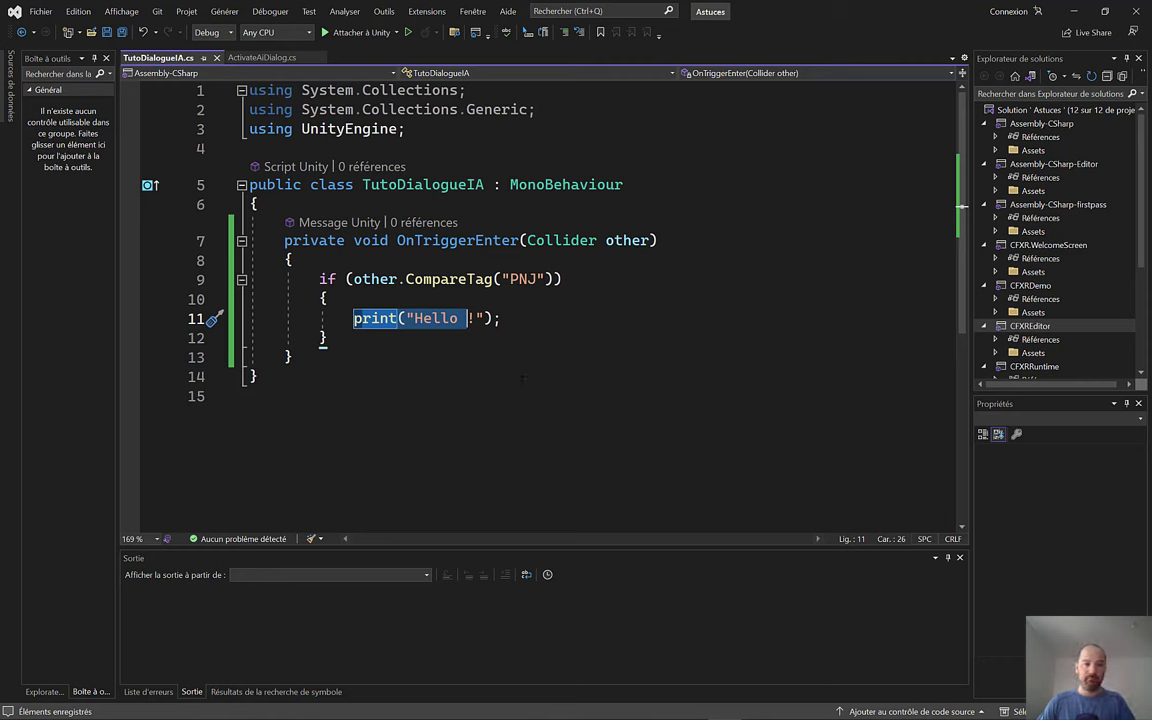
Step: Paste in using TMPro and the fields GameObject dialBg, TextMeshProUGUI dialTxt, string dialtxt = "..."
{"action": "key", "text": "Return"}
{"action": "key", "text": "Return"}
{"action": "key", "text": "Up"}
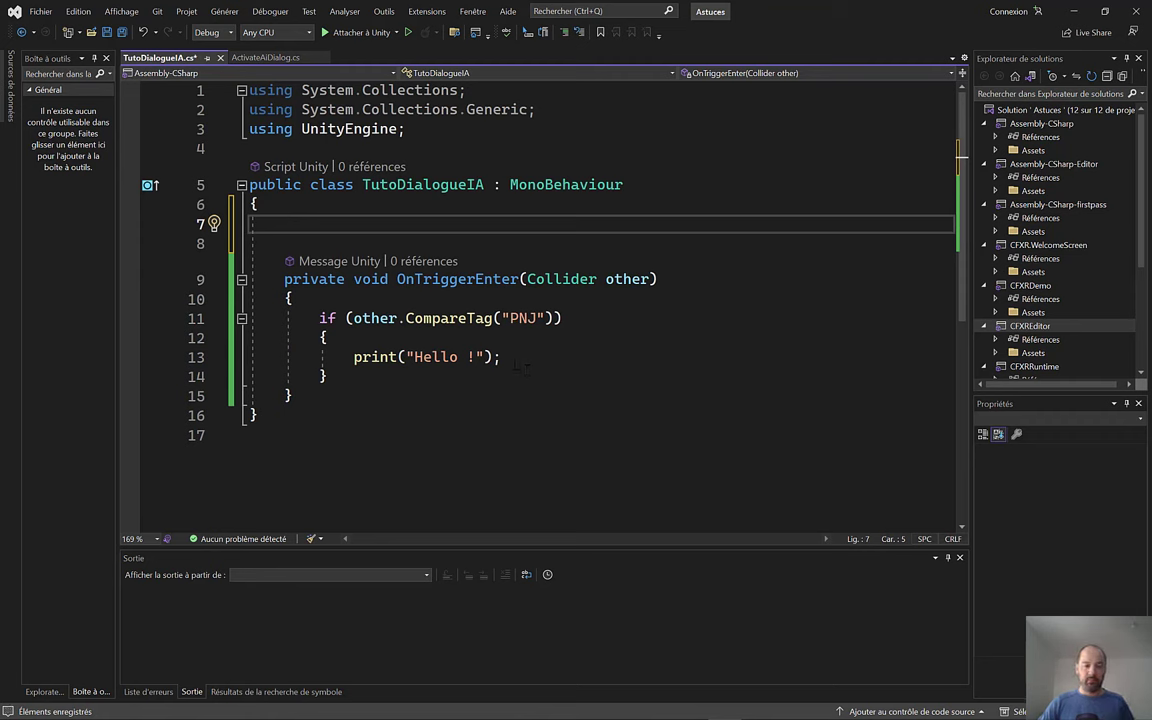
{"action": "type", "text": "public GameObject dialBg;     public TextMeshProUGUI dialTxt;     string dialtxt = \"...\";"}
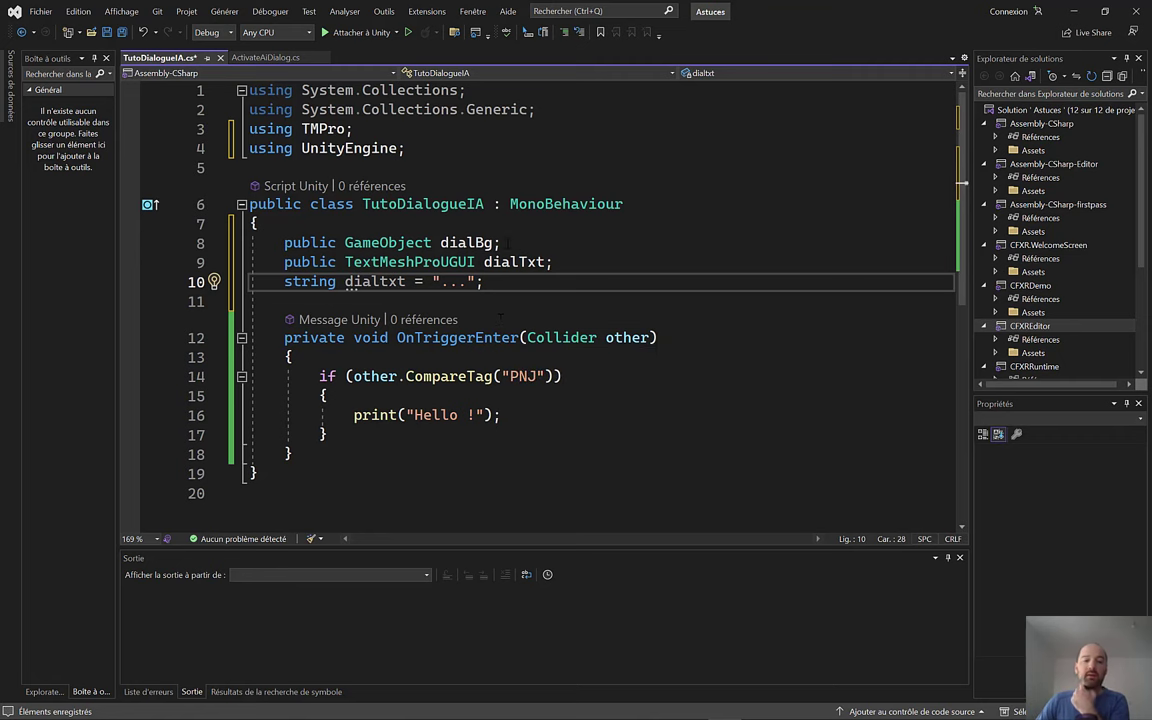
{"action": "left_click_drag", "start_coordinate": [500, 242], "coordinate": [291, 242]}
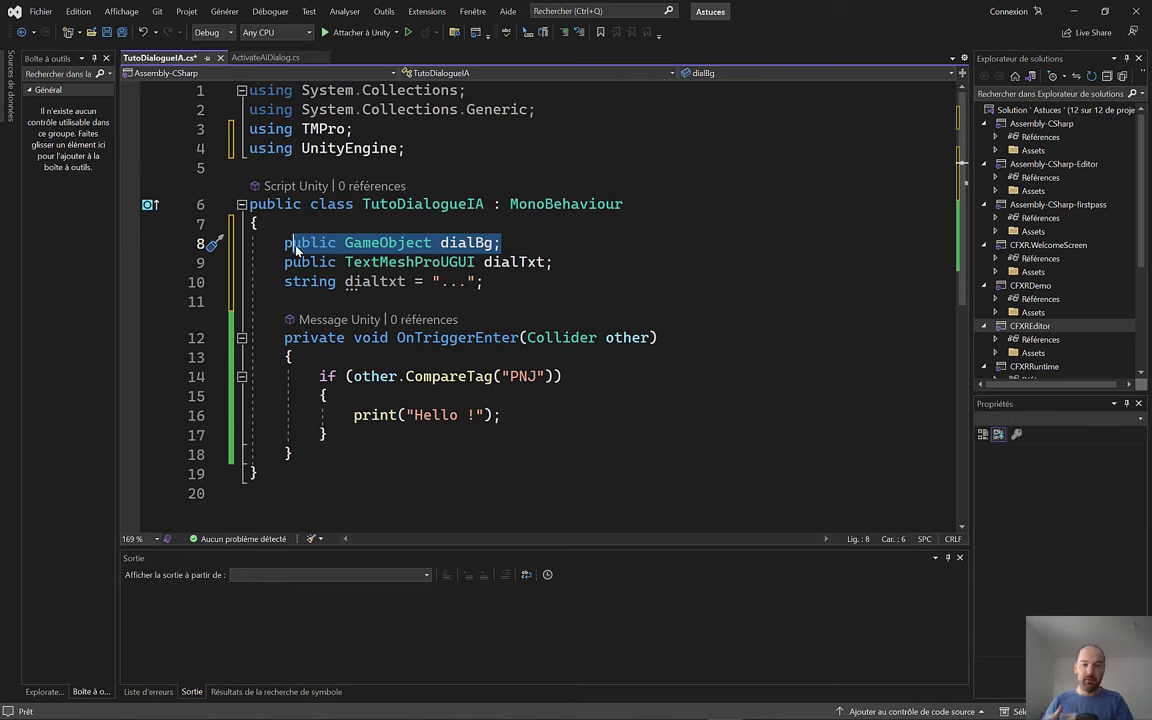
{"action": "left_click", "coordinate": [346, 262]}
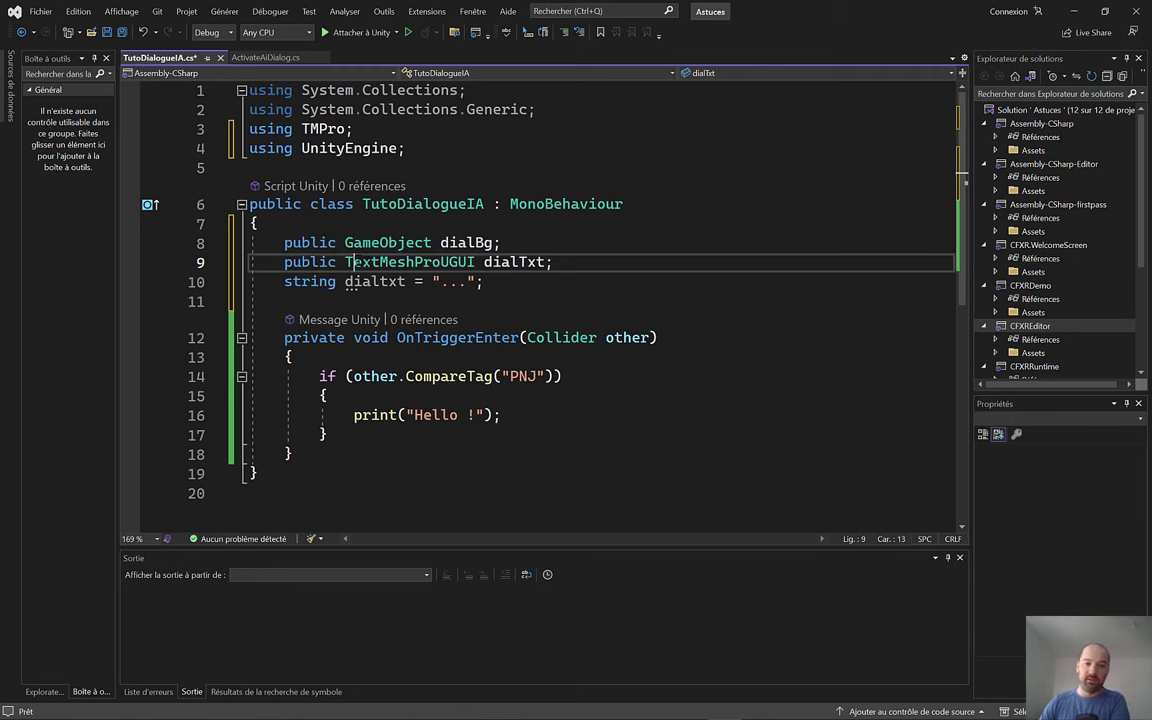
{"action": "double_click", "coordinate": [451, 262]}
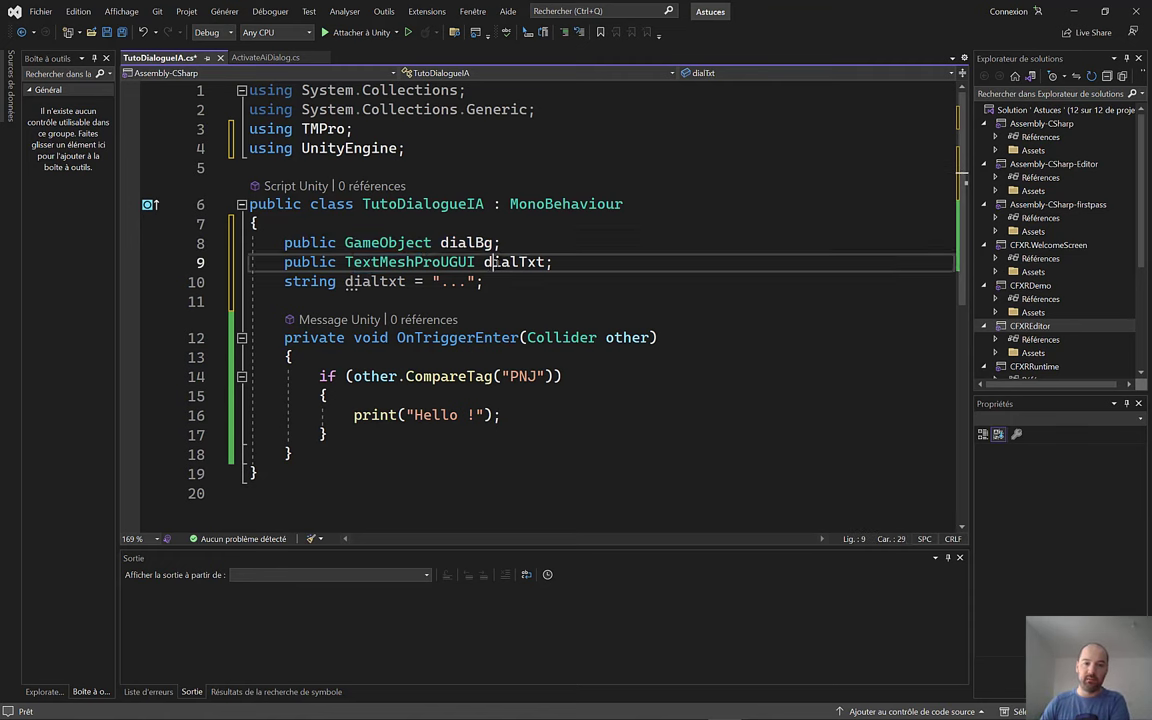
{"action": "double_click", "coordinate": [515, 262]}
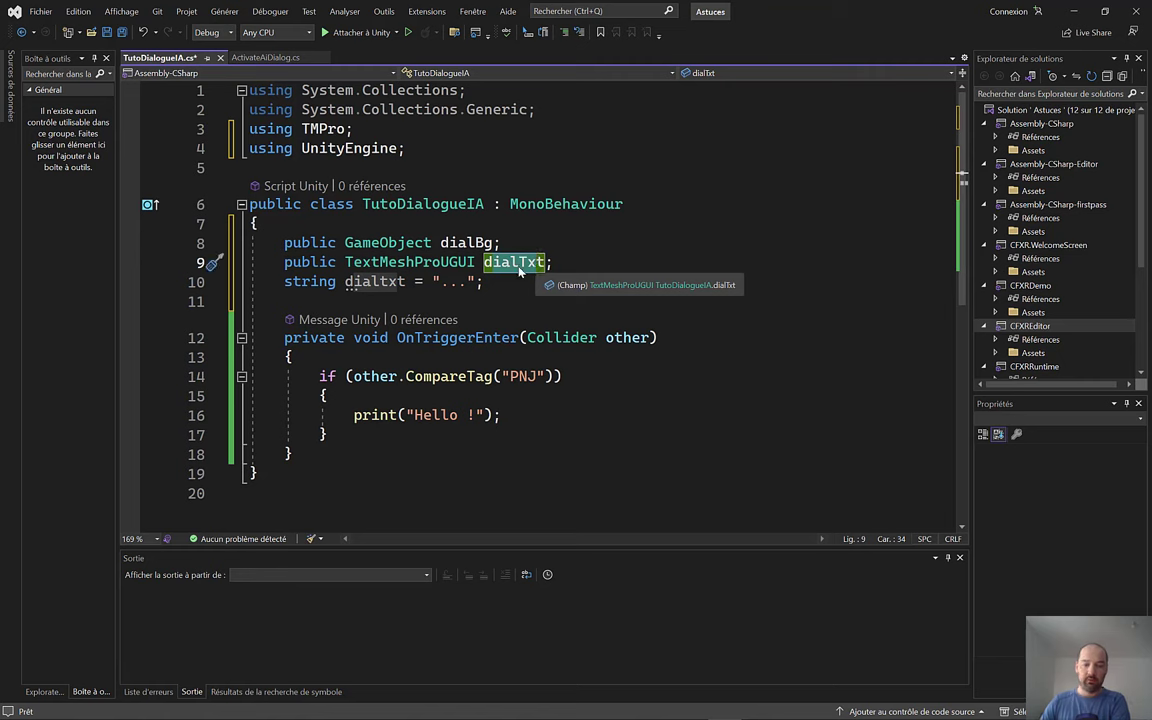
{"action": "left_click_drag", "start_coordinate": [352, 129], "coordinate": [281, 130]}
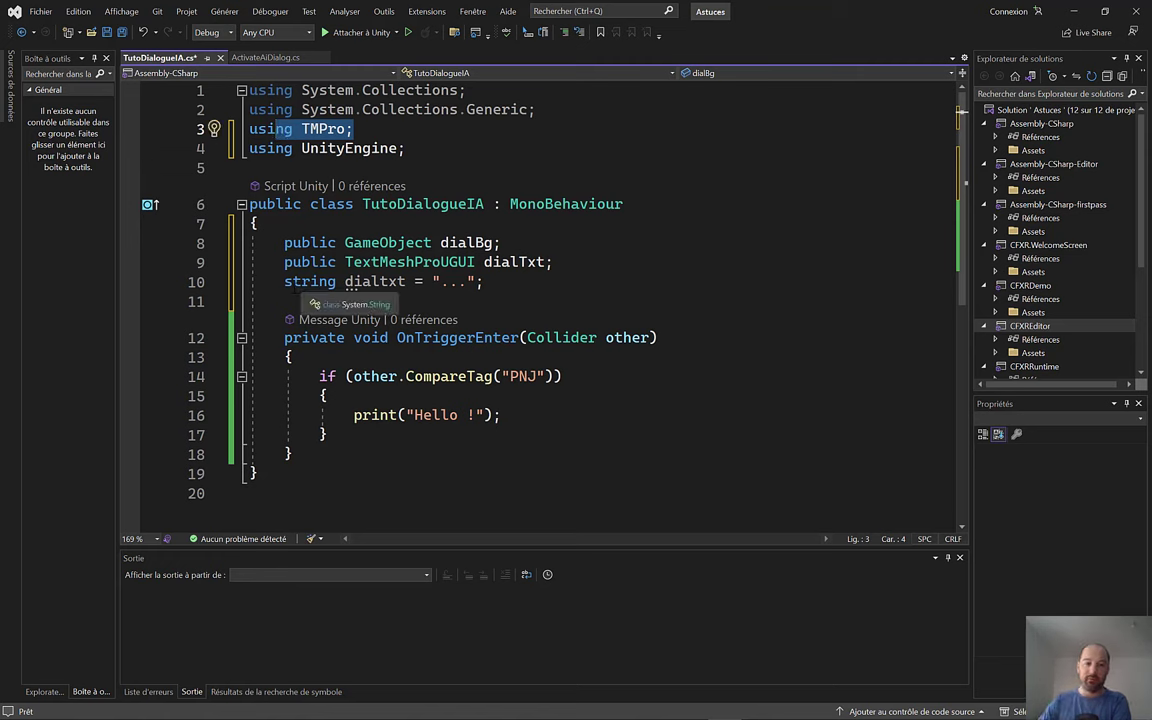
{"action": "left_click_drag", "start_coordinate": [284, 281], "coordinate": [414, 282]}
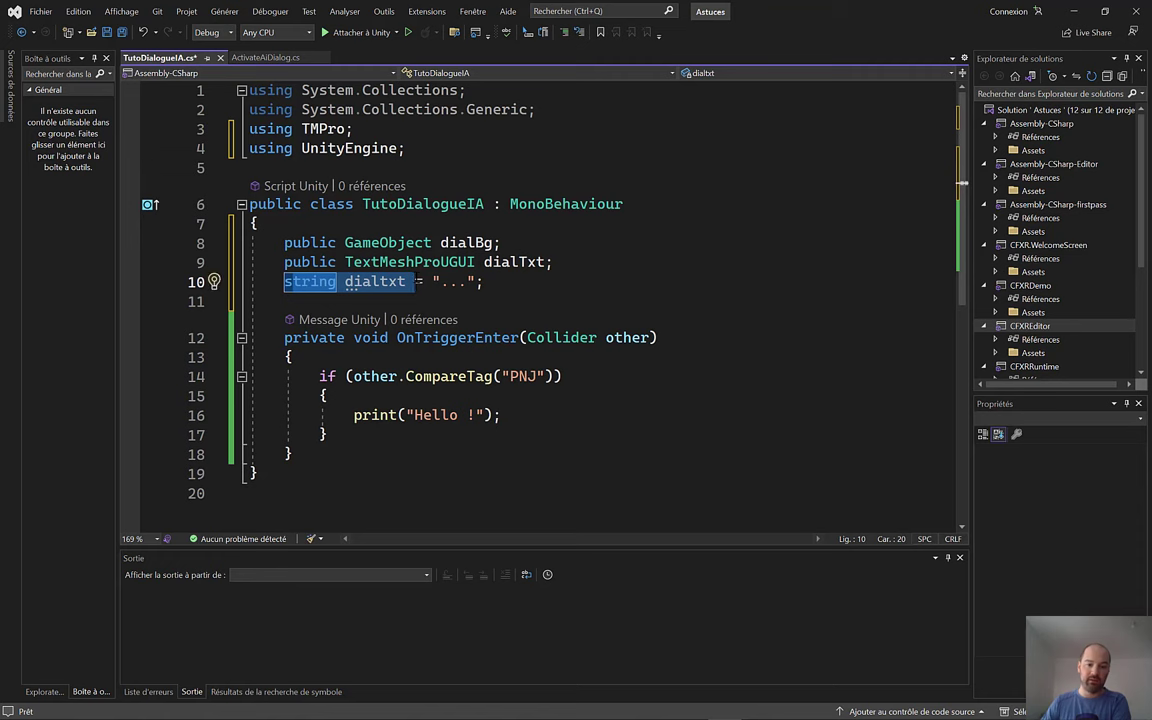
{"action": "left_click", "coordinate": [459, 298]}
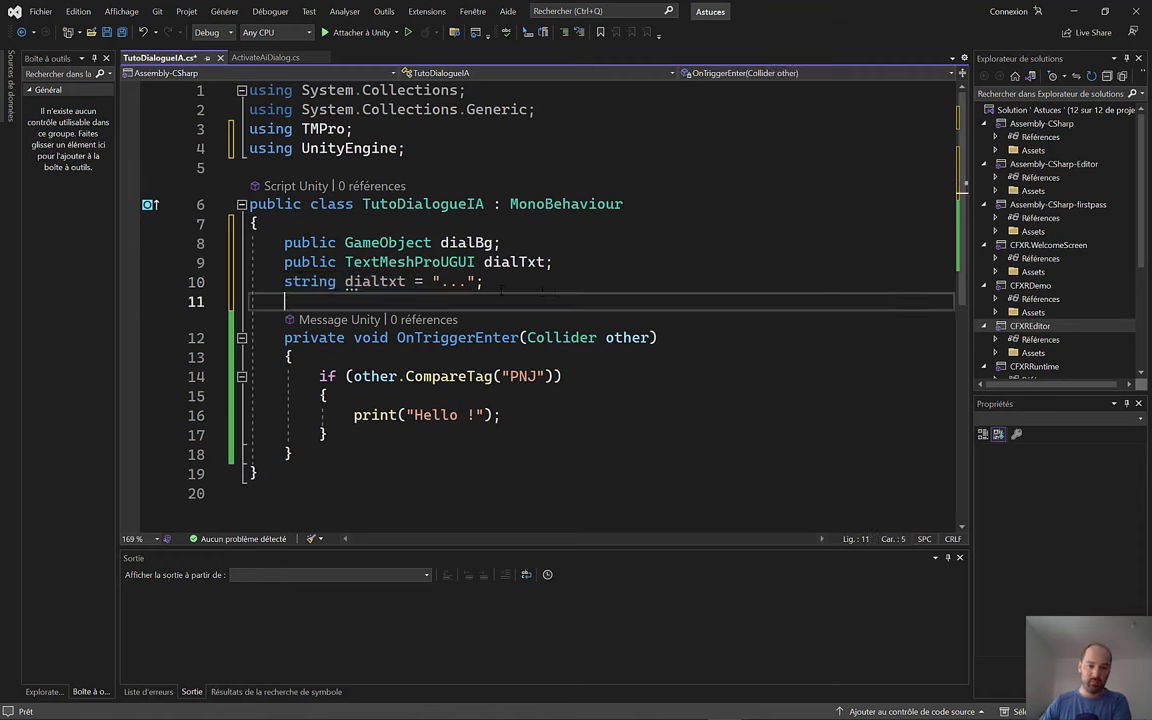
{"action": "left_click_drag", "start_coordinate": [440, 281], "coordinate": [484, 281]}
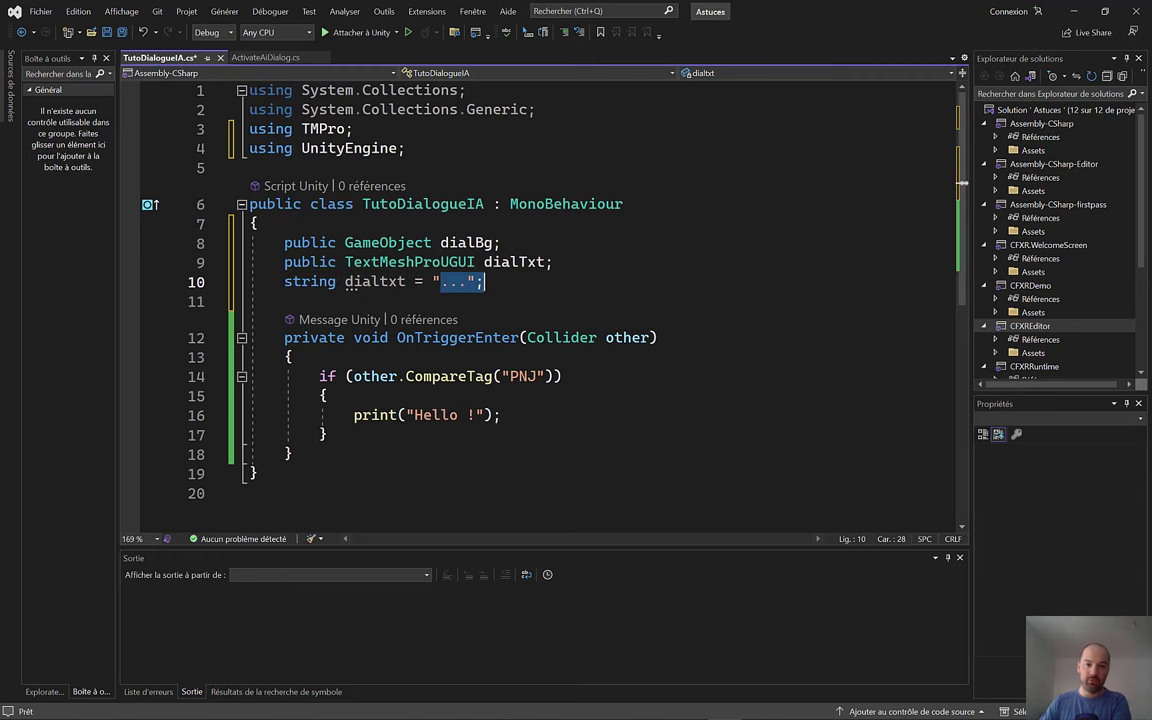
{"action": "left_click", "coordinate": [507, 284]}
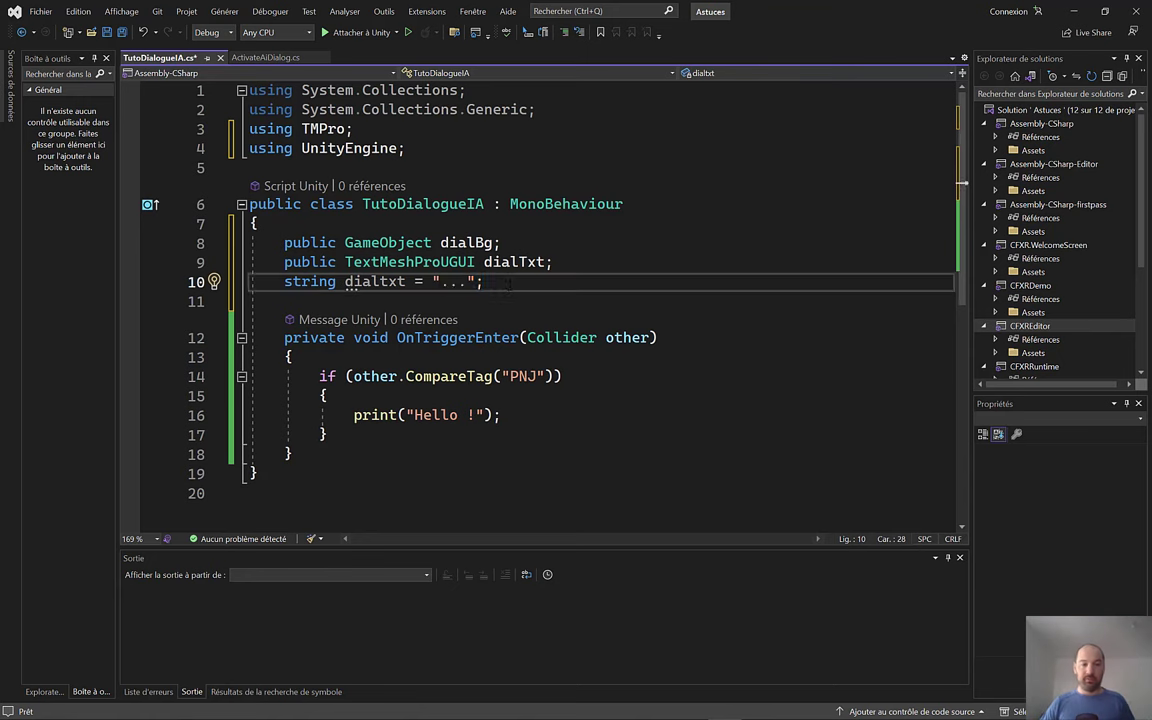
Step: Add an empty Update method below the fields using the 'upd' completion
{"action": "key", "text": "Return"}
{"action": "key", "text": "Return"}
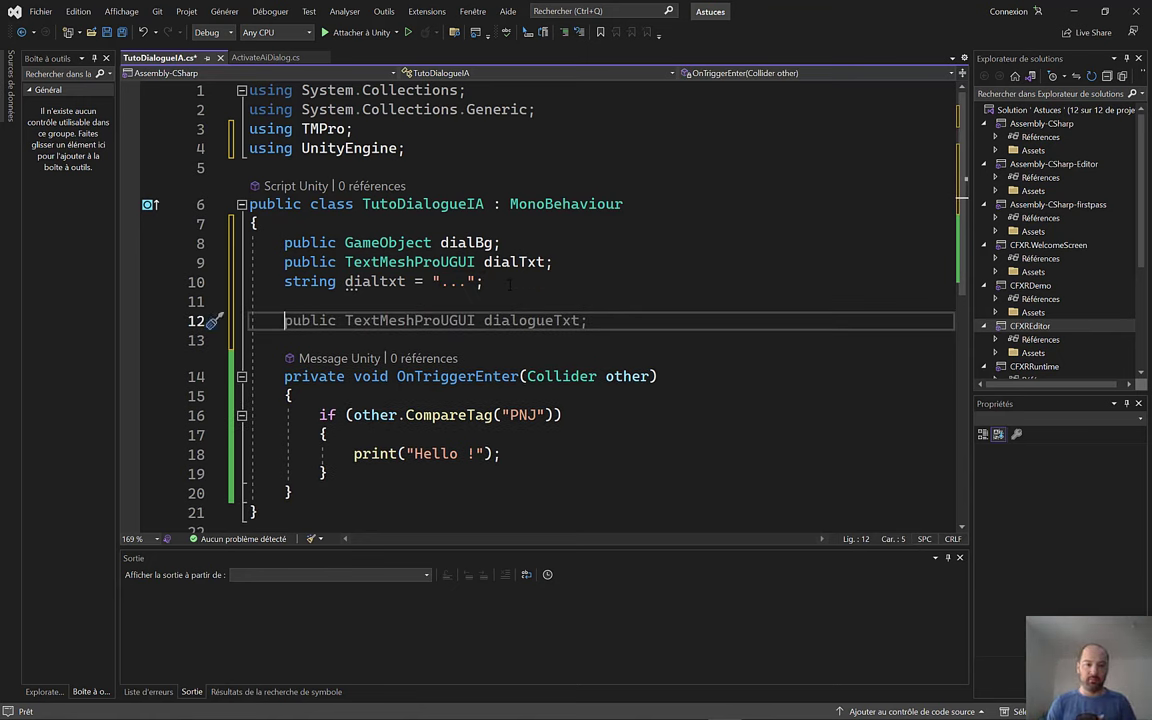
{"action": "type", "text": "upd"}
{"action": "key", "text": "Tab"}
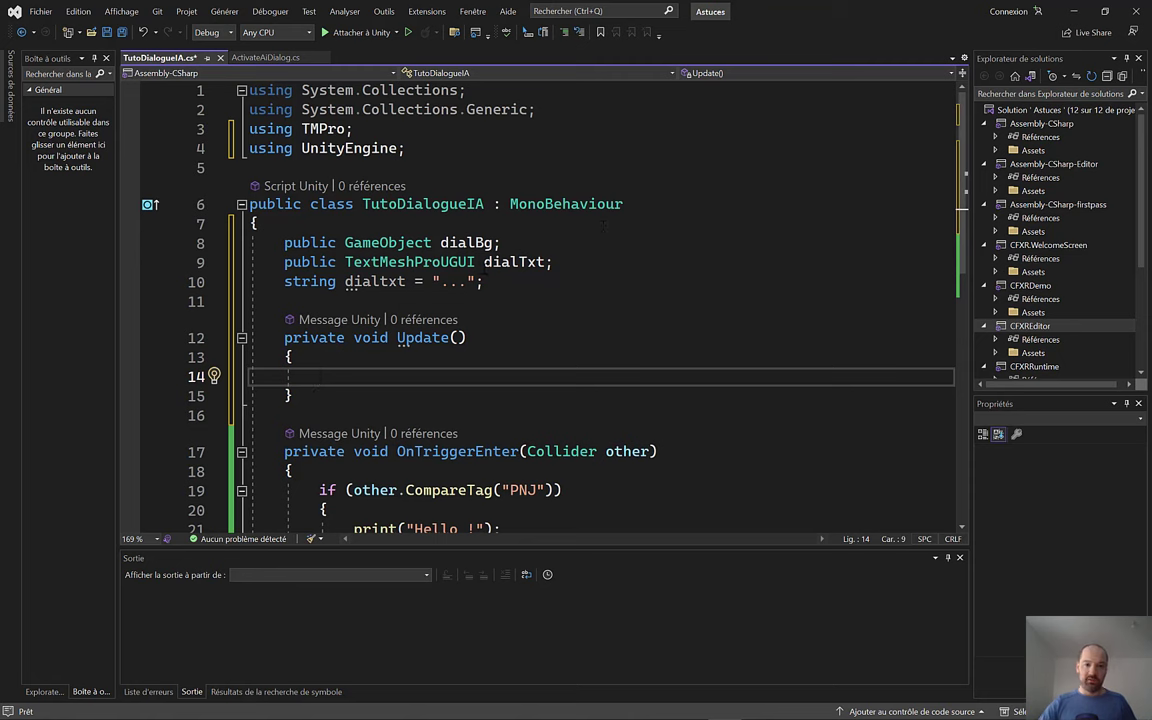
Step: Write dialTxt.text = dialtxt; inside Update and save the script
{"action": "double_click", "coordinate": [513, 262]}
{"action": "key", "text": "ctrl+c"}
{"action": "left_click", "coordinate": [420, 376]}
{"action": "key", "text": "ctrl+v"}
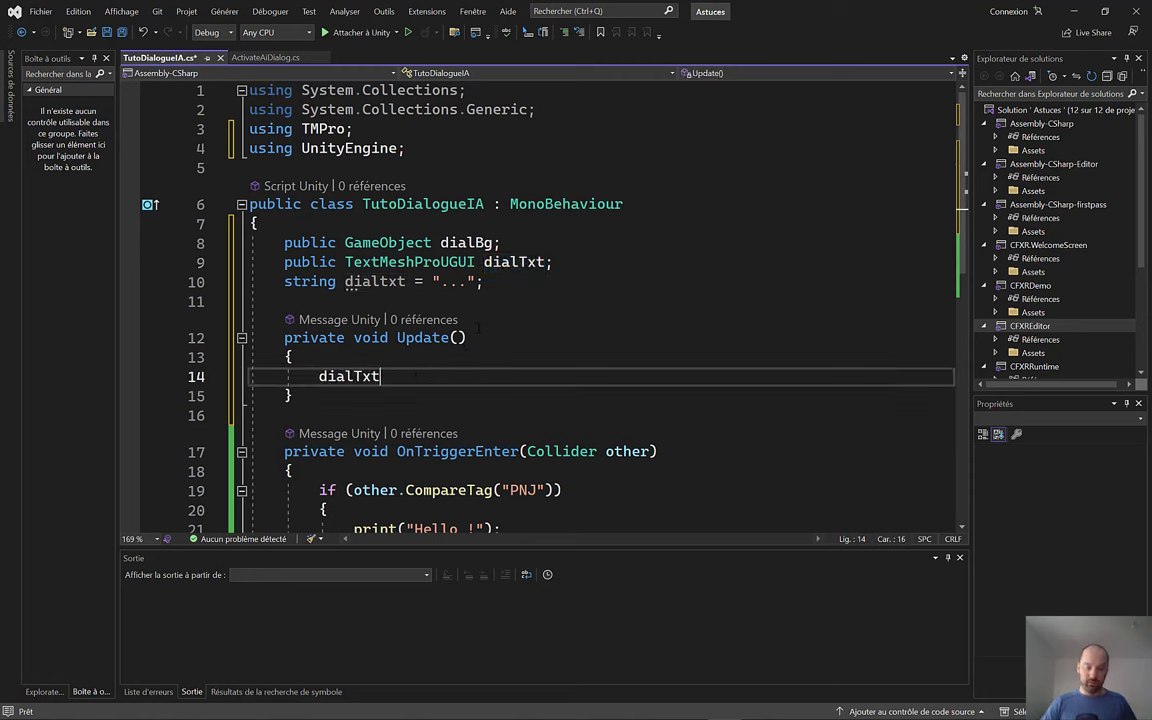
{"action": "type", "text": "."}
{"action": "key", "text": "Tab"}
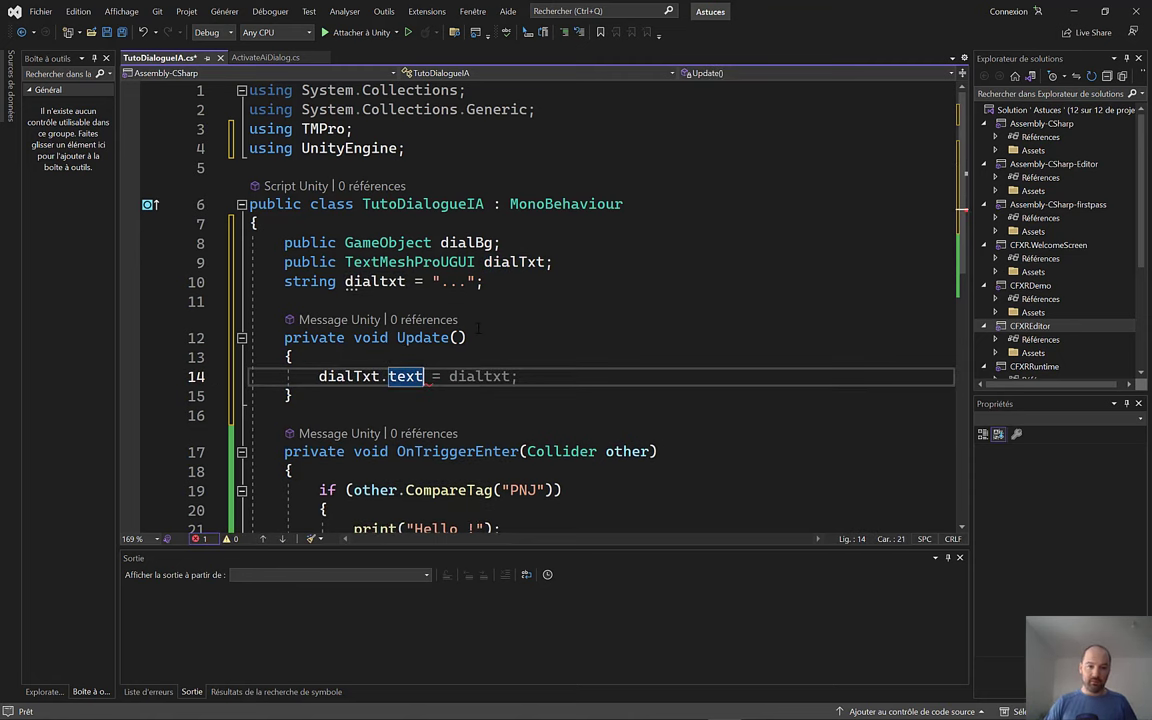
{"action": "key", "text": "Tab"}
{"action": "key", "text": "ctrl+s"}
Step: Review the Update assignment and the dialtxt string variable it reads
{"action": "left_click_drag", "start_coordinate": [293, 396], "coordinate": [276, 337]}
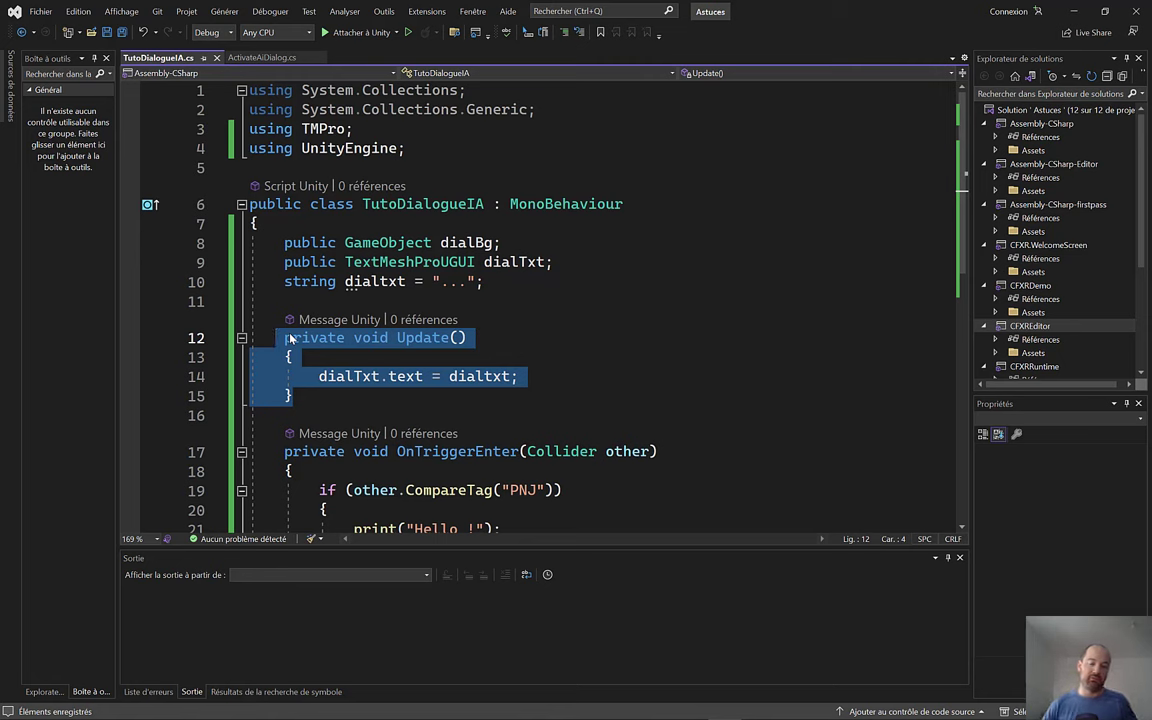
{"action": "left_click", "coordinate": [480, 301]}
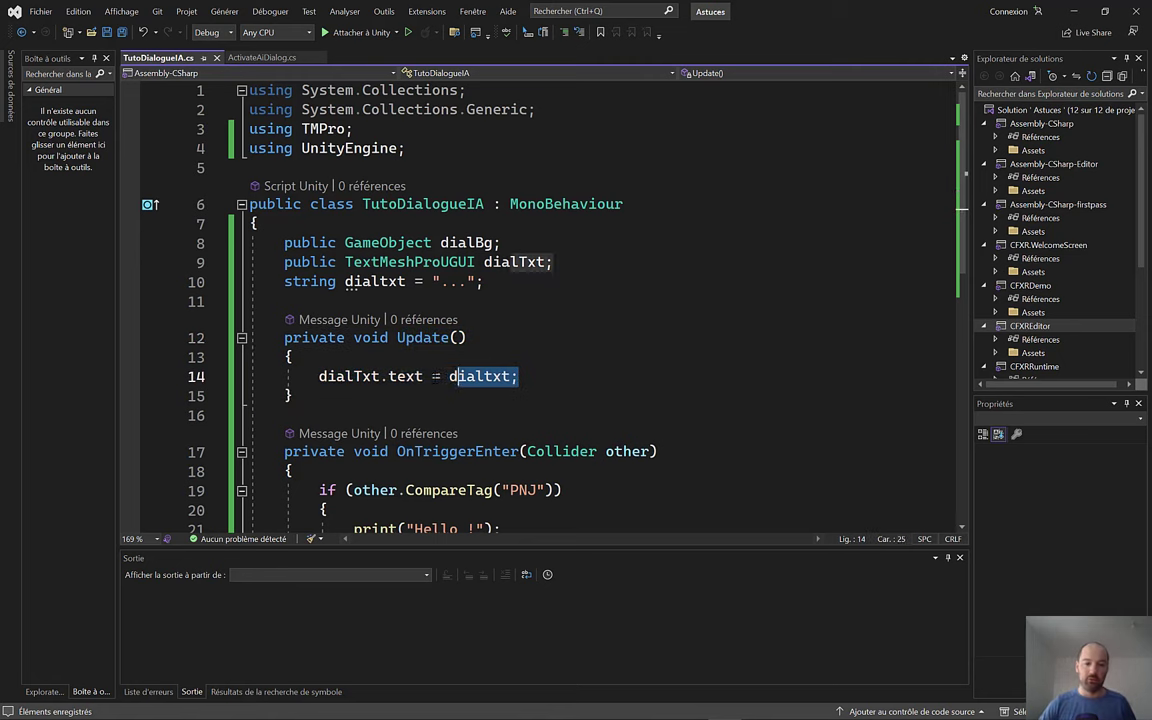
{"action": "left_click_drag", "start_coordinate": [517, 377], "coordinate": [390, 377]}
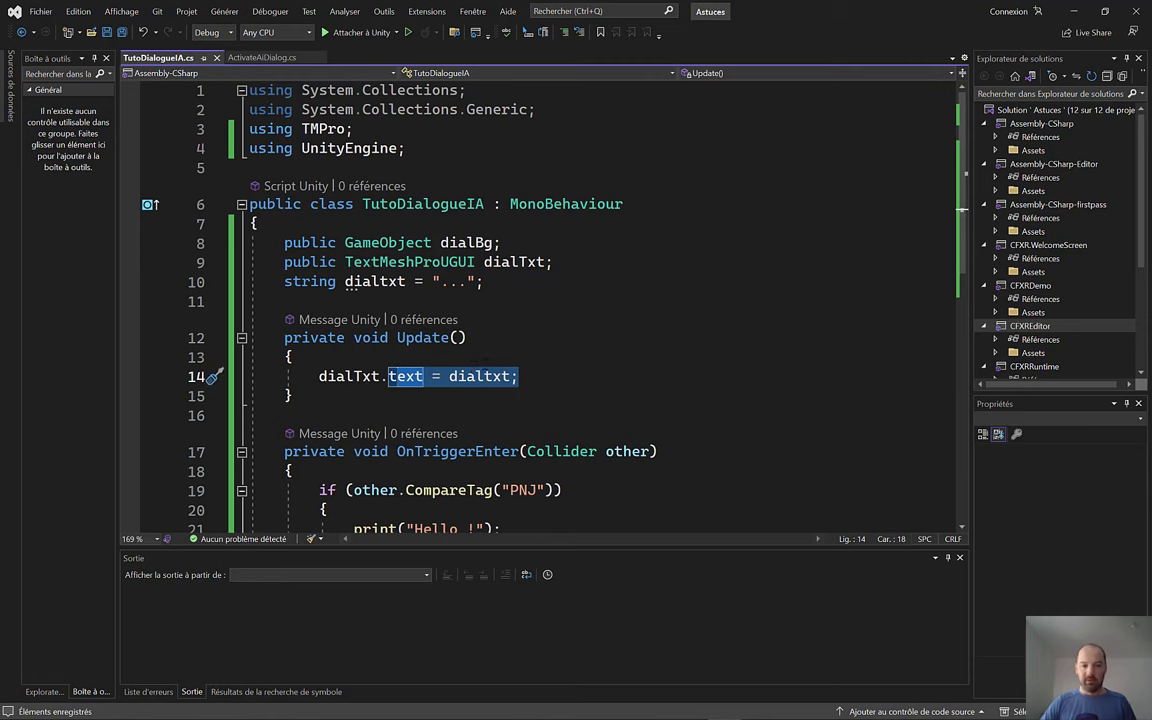
{"action": "left_click", "coordinate": [407, 397]}
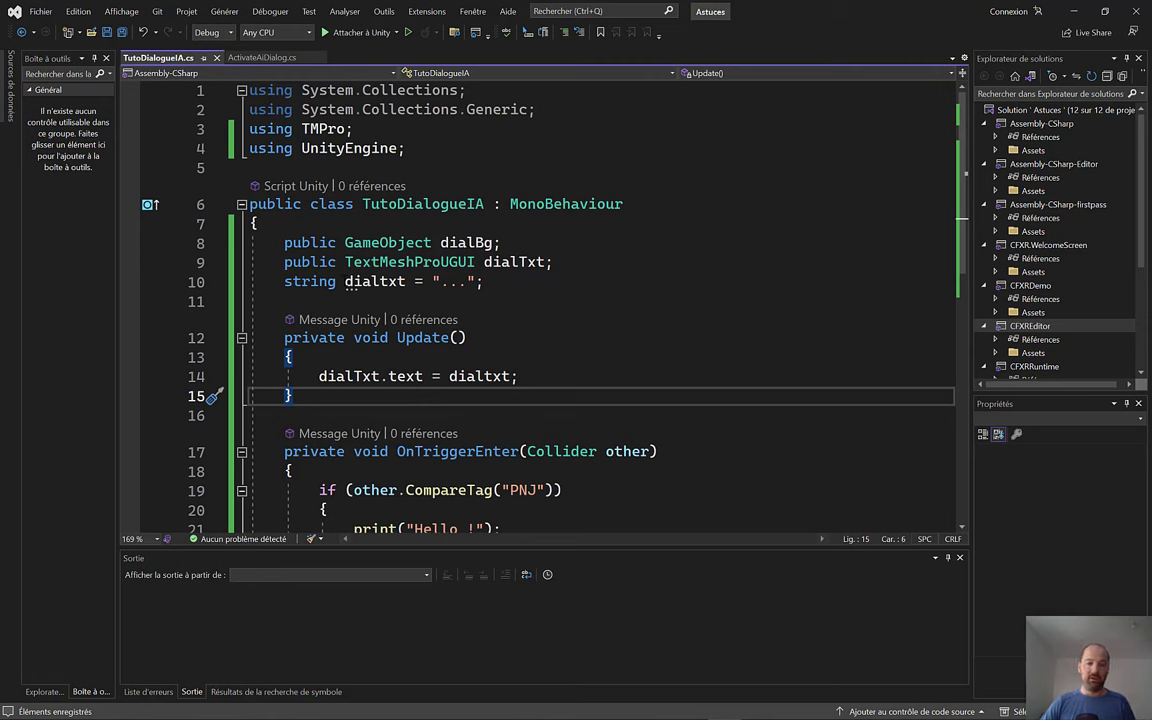
{"action": "left_click", "coordinate": [490, 282]}
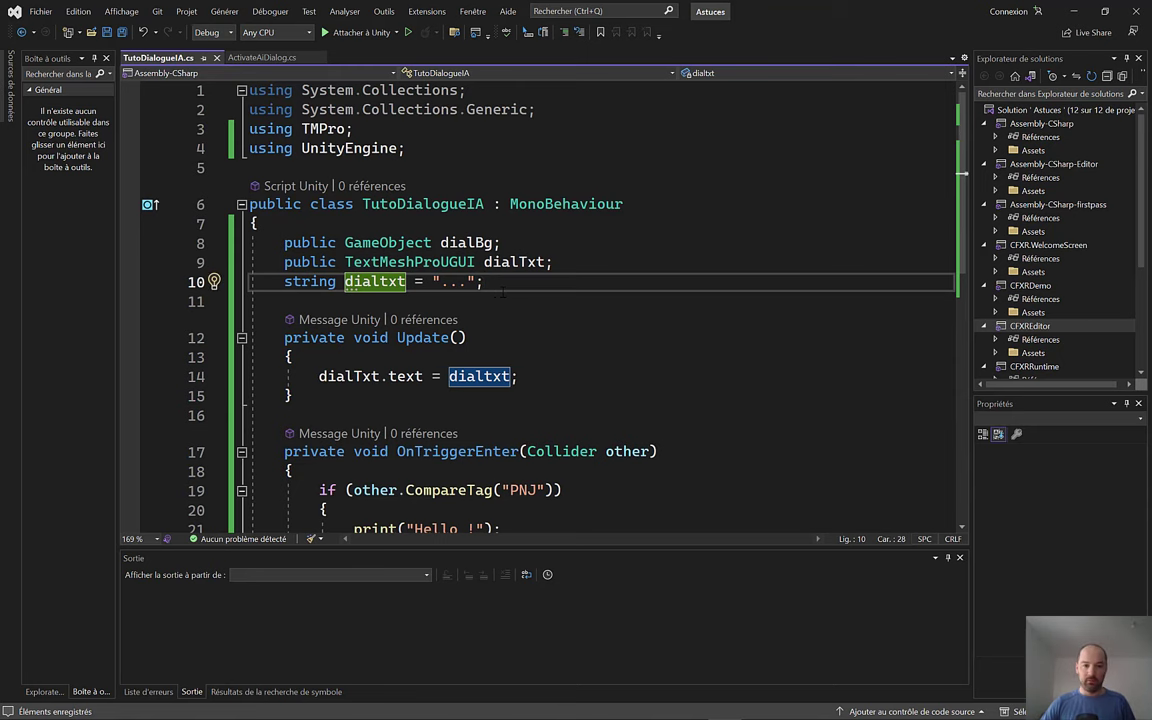
Step: Replace print("Hello !"); in the PNJ check with dialBg.SetActive(true);
{"action": "scroll", "coordinate": [503, 291], "scroll_direction": "down", "scroll_amount": 2}
{"action": "scroll", "coordinate": [503, 292], "scroll_direction": "down", "scroll_amount": 3}
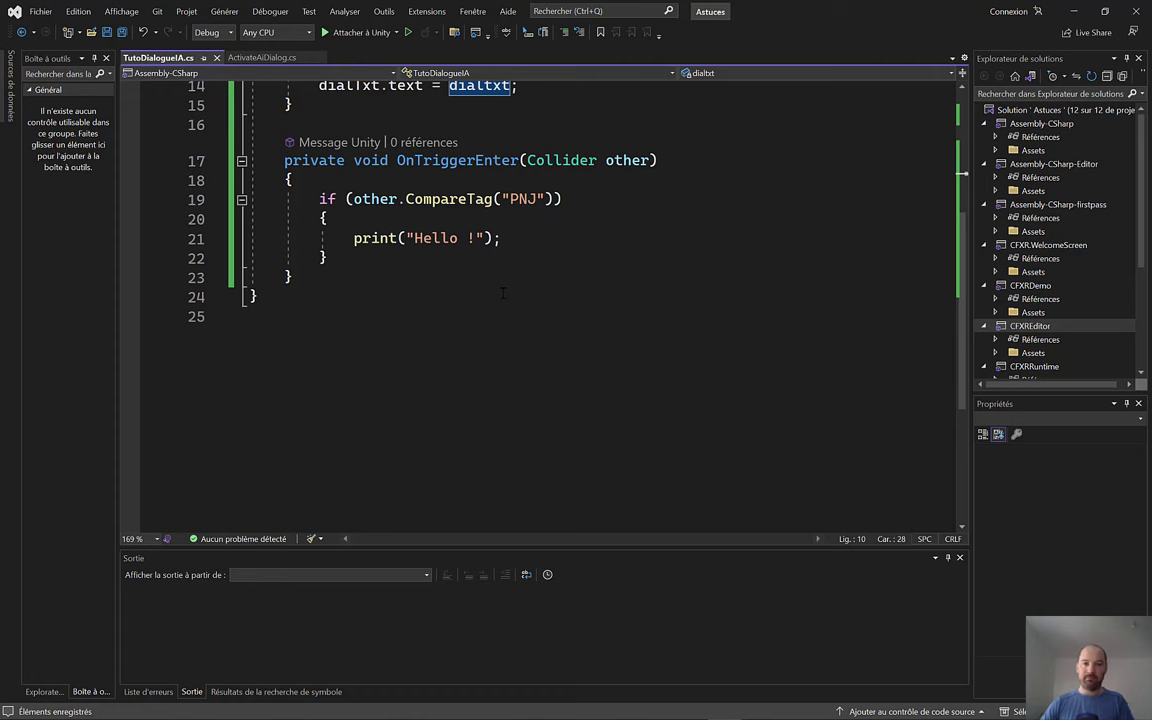
{"action": "left_click_drag", "start_coordinate": [500, 238], "coordinate": [353, 238]}
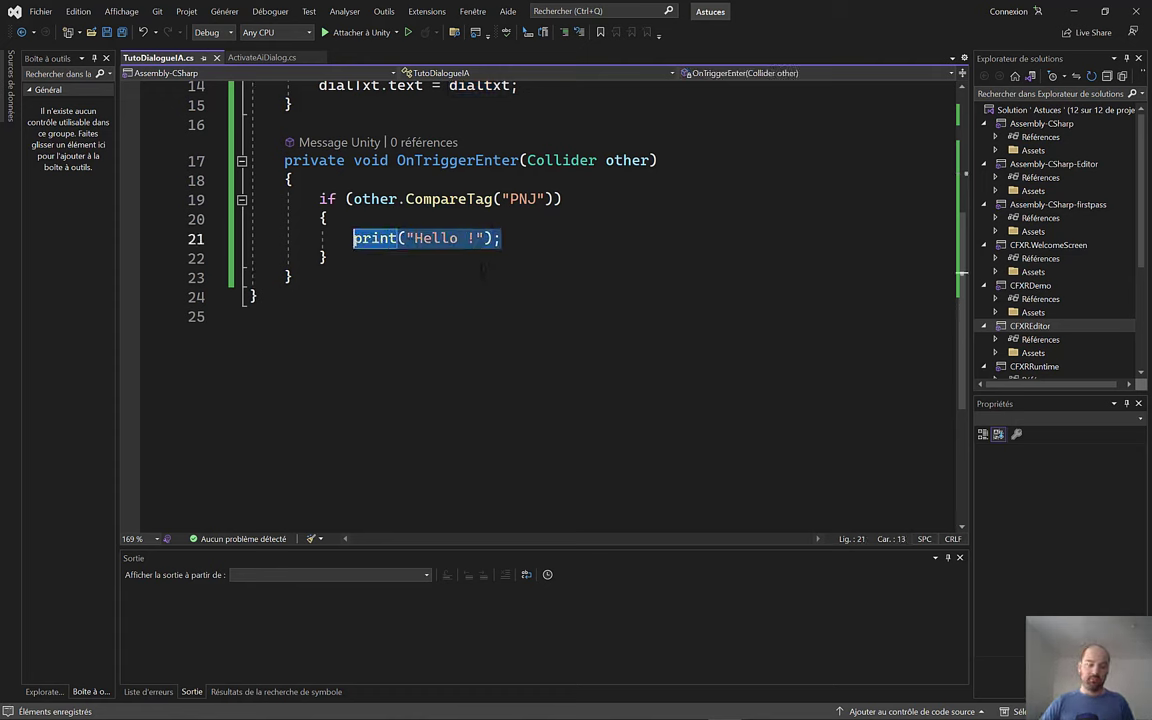
{"action": "key", "text": "ctrl+z"}
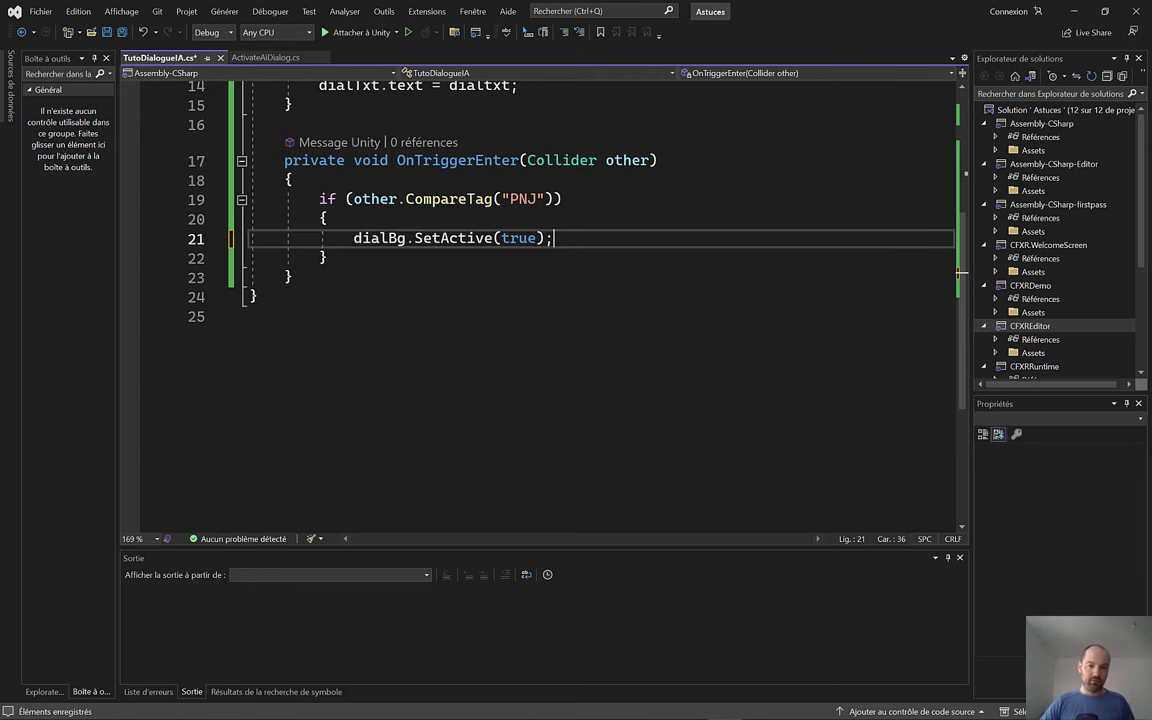
{"action": "left_click_drag", "start_coordinate": [353, 238], "coordinate": [541, 238]}
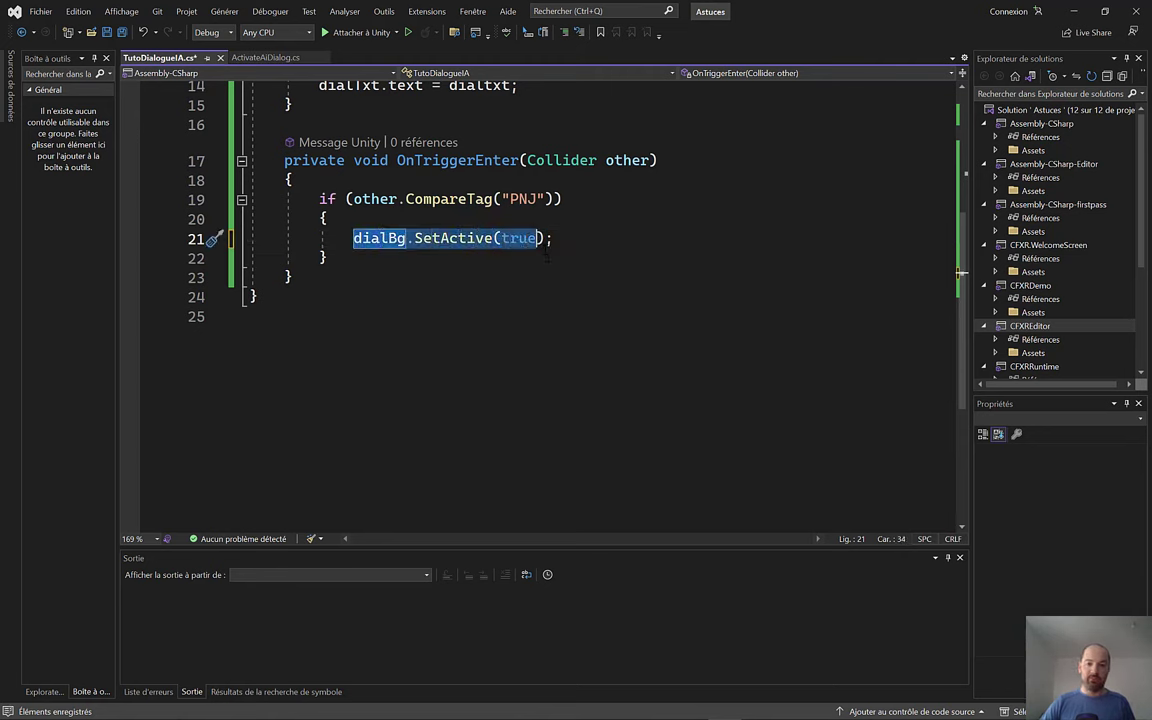
Step: Point out the dialBg field and OnTriggerEnter, then open a blank line after the activation call
{"action": "scroll", "coordinate": [541, 238], "scroll_direction": "up", "scroll_amount": 5}
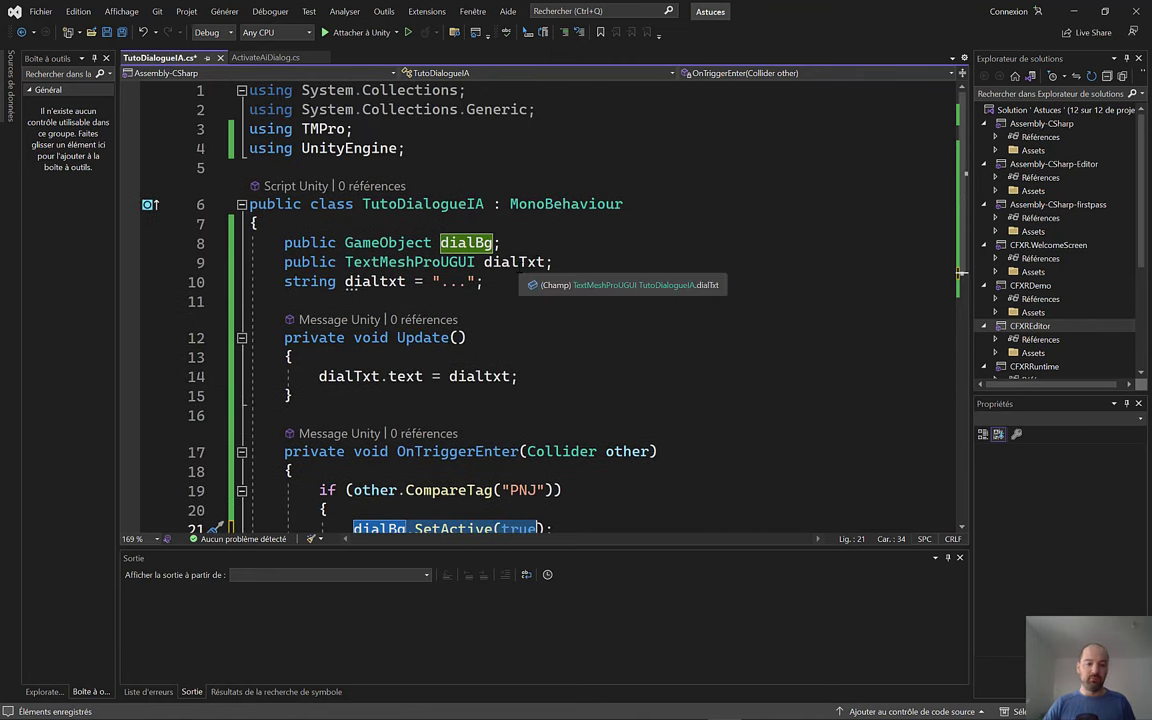
{"action": "left_click", "coordinate": [505, 242]}
{"action": "left_click_drag", "start_coordinate": [500, 242], "coordinate": [284, 242]}
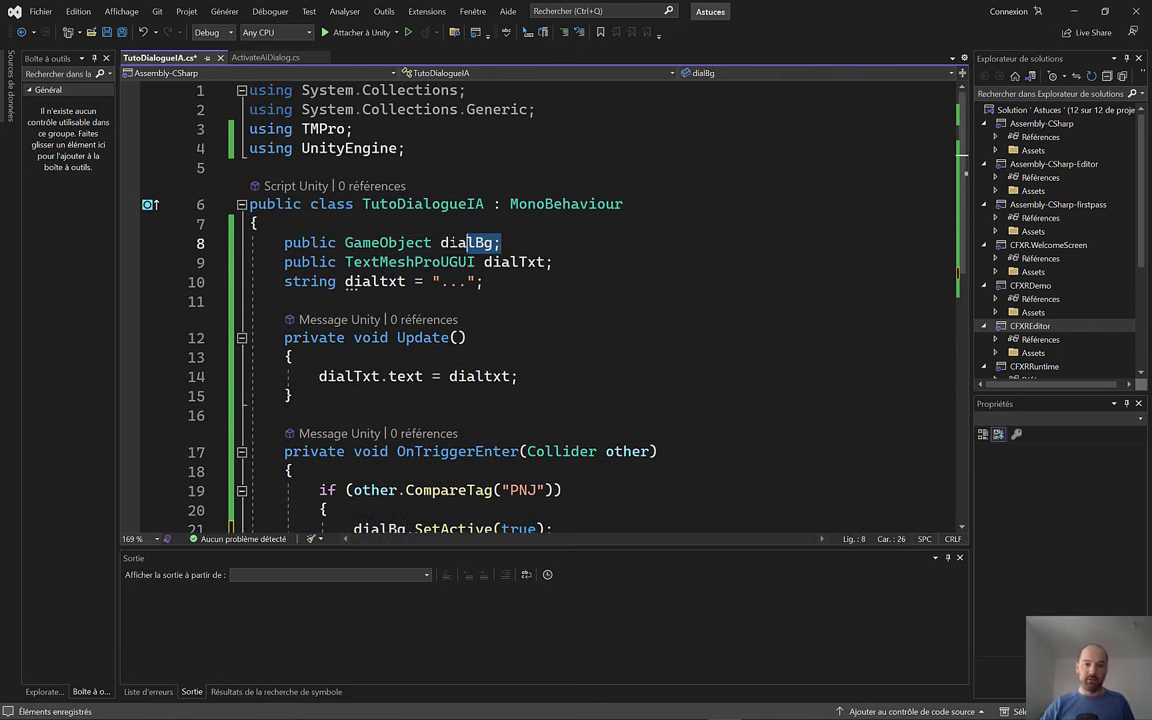
{"action": "scroll", "coordinate": [455, 258], "scroll_direction": "down", "scroll_amount": 3}
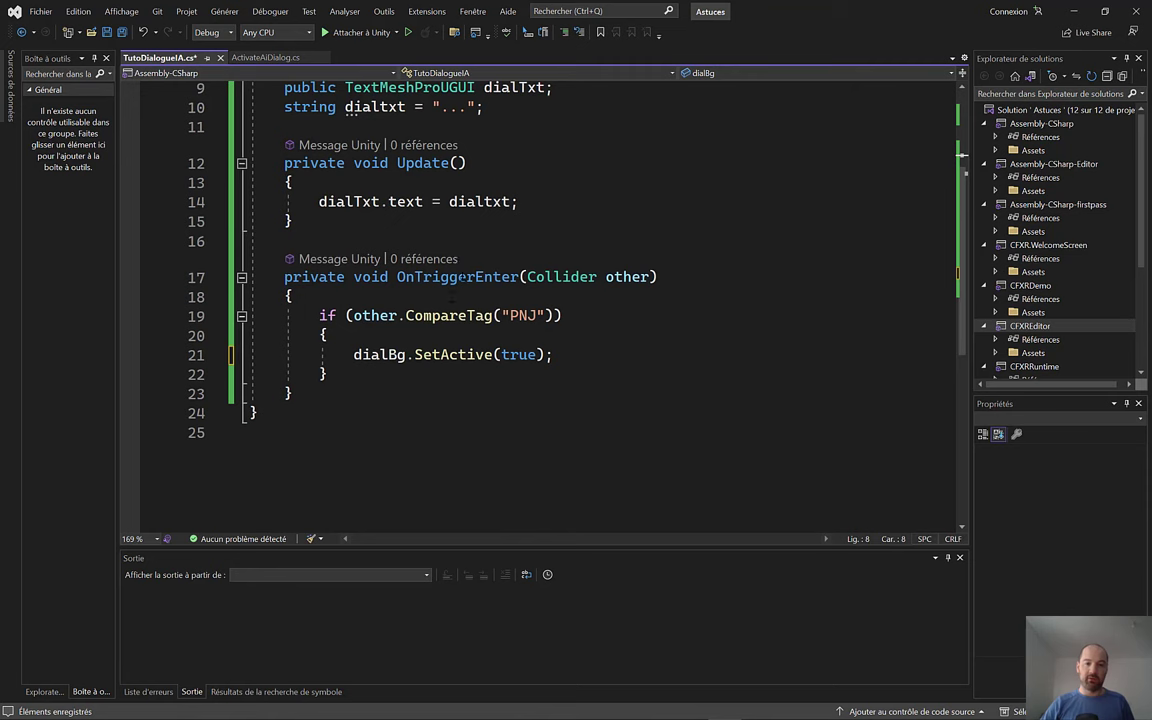
{"action": "left_click", "coordinate": [443, 277]}
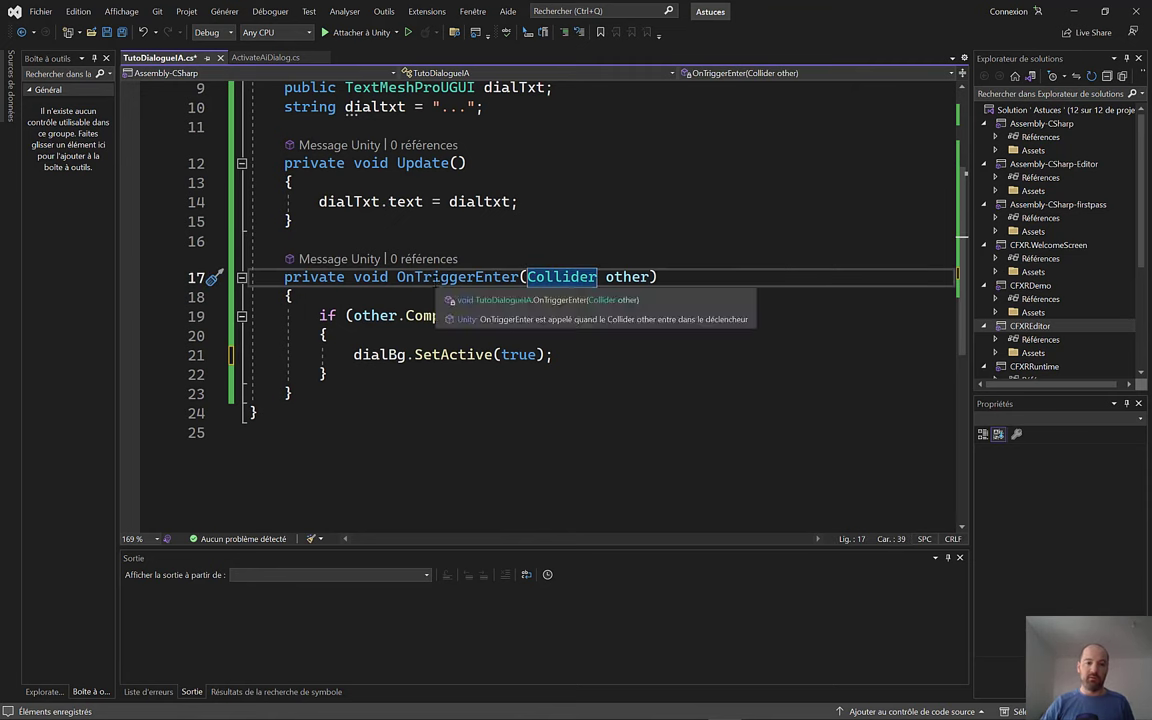
{"action": "left_click_drag", "start_coordinate": [397, 277], "coordinate": [468, 277]}
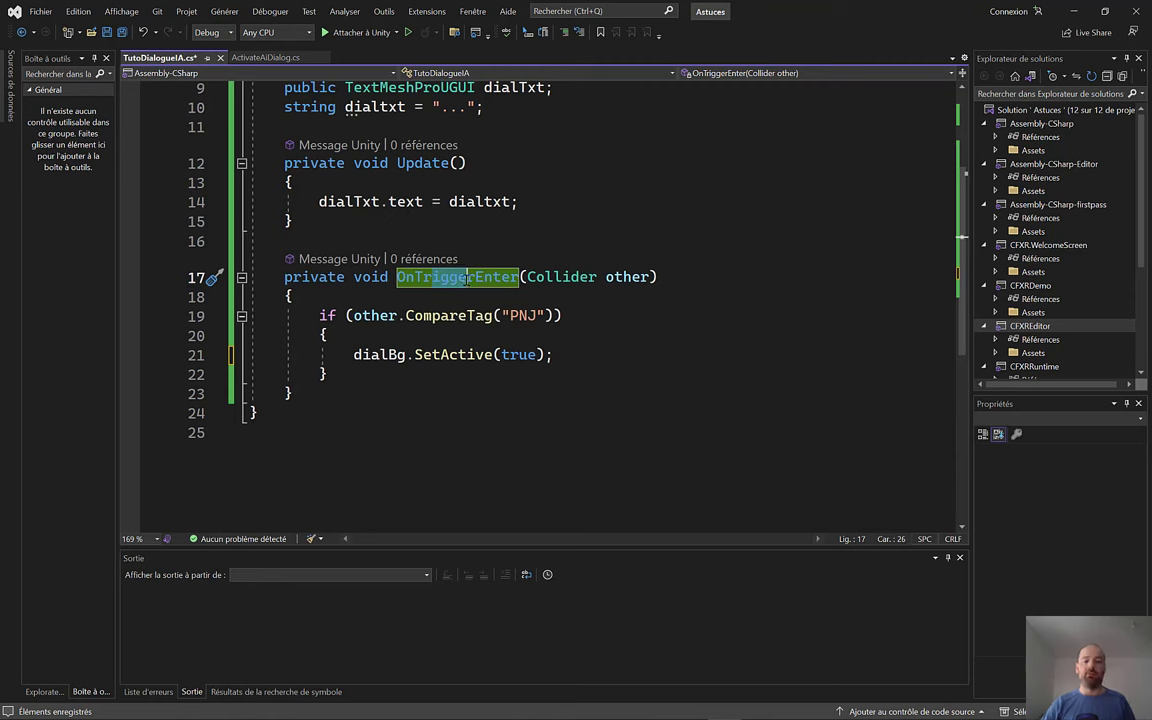
{"action": "left_click", "coordinate": [407, 355]}
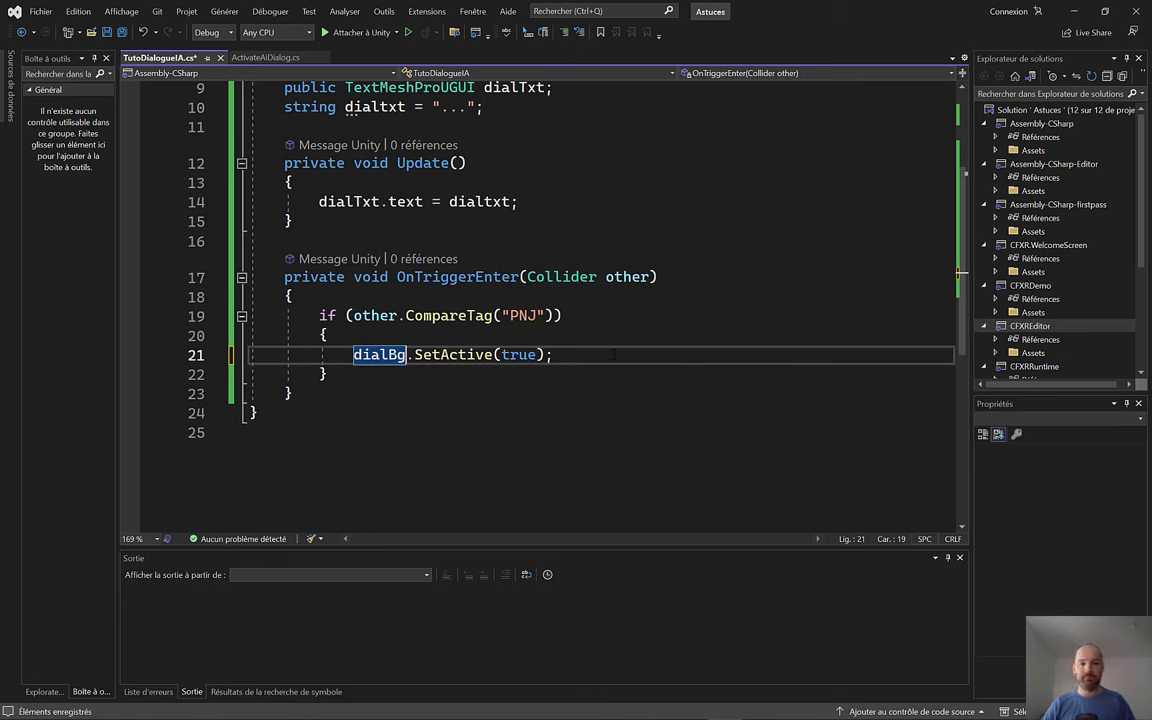
{"action": "left_click", "coordinate": [581, 356]}
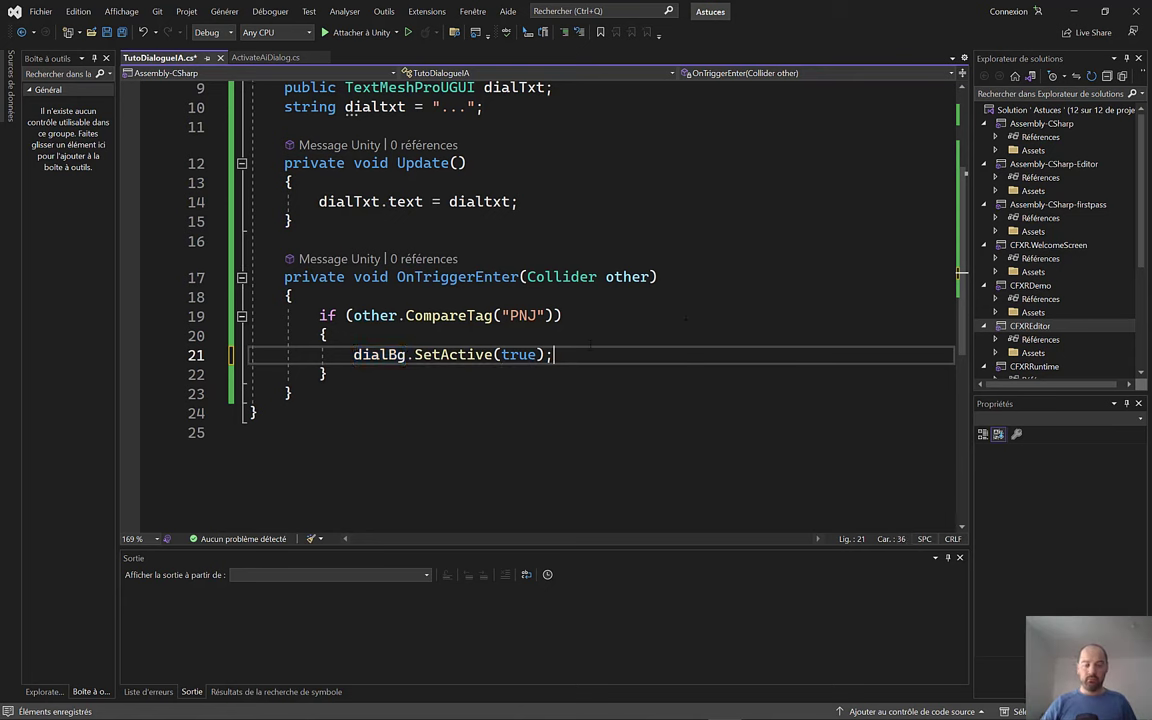
{"action": "key", "text": "Return"}
{"action": "key", "text": "Return"}
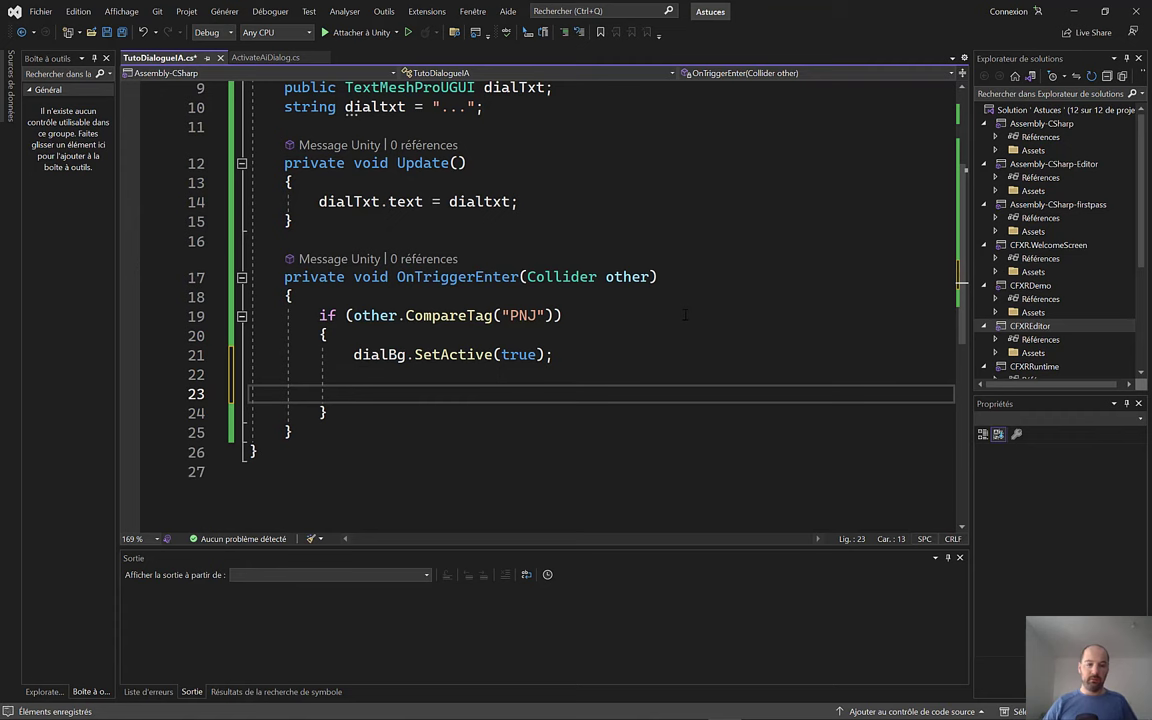
Step: Paste StartCoroutine(GetAiDial()); into the PNJ block and check the CS0103 error on GetAiDial
{"action": "type", "text": "StartCoroutine(GetAiDial());"}
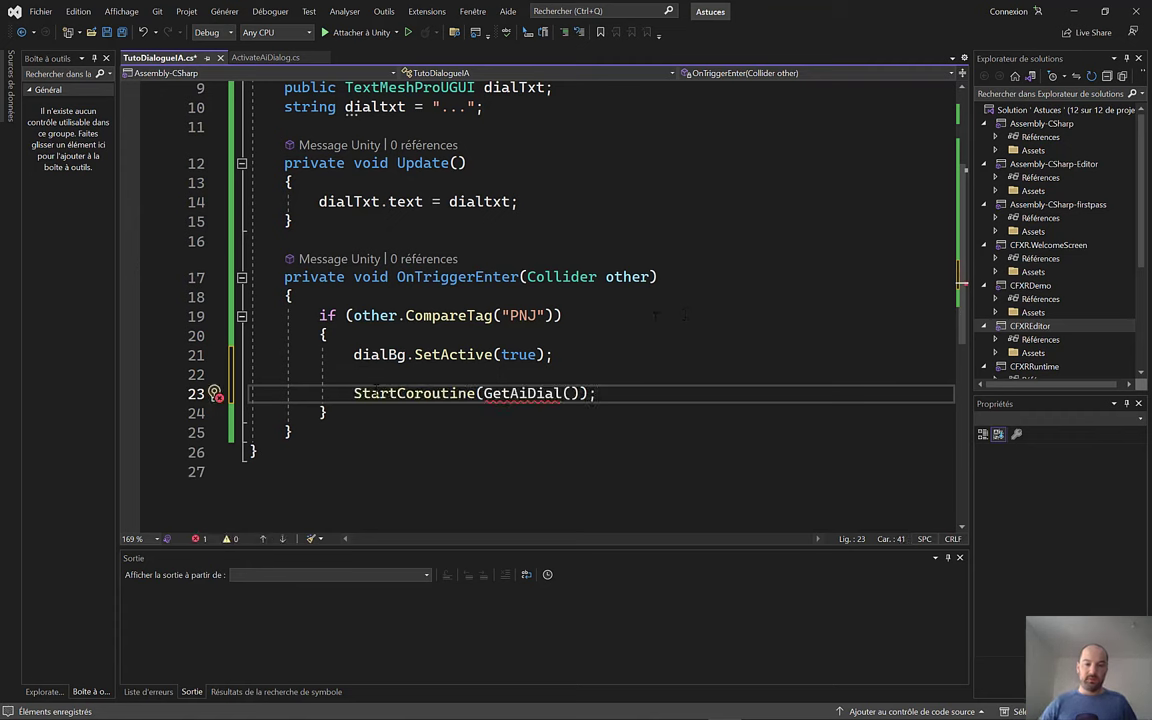
{"action": "double_click", "coordinate": [375, 393]}
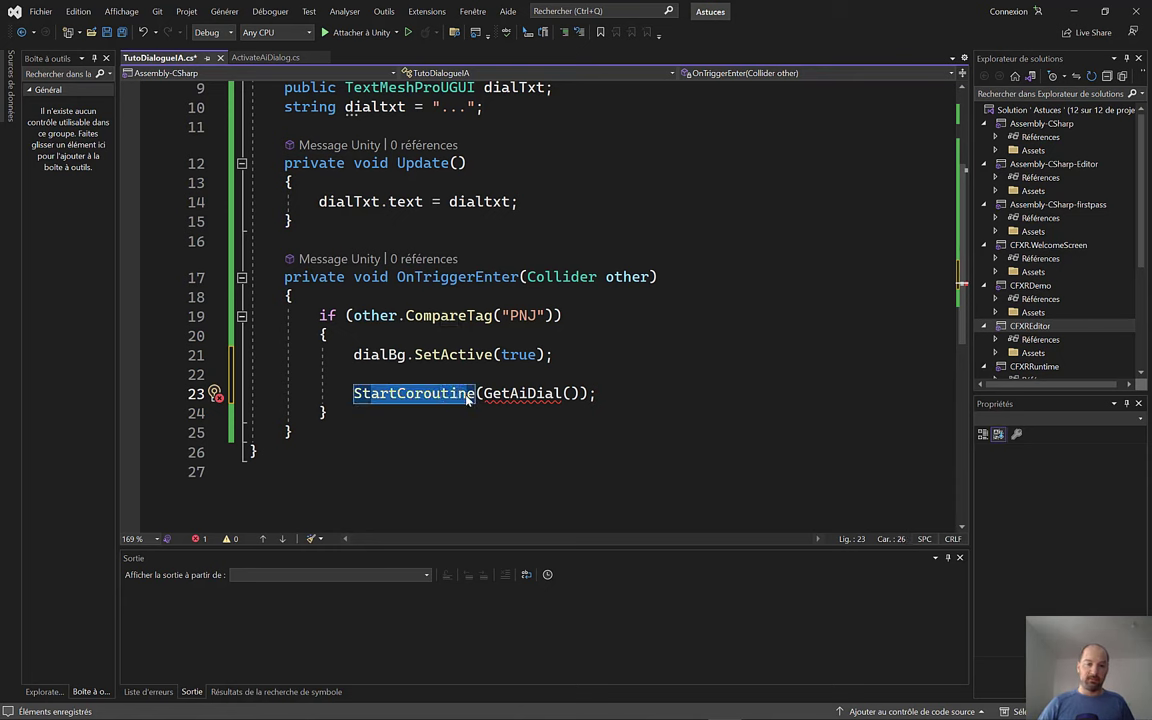
{"action": "left_click_drag", "start_coordinate": [484, 393], "coordinate": [572, 393]}
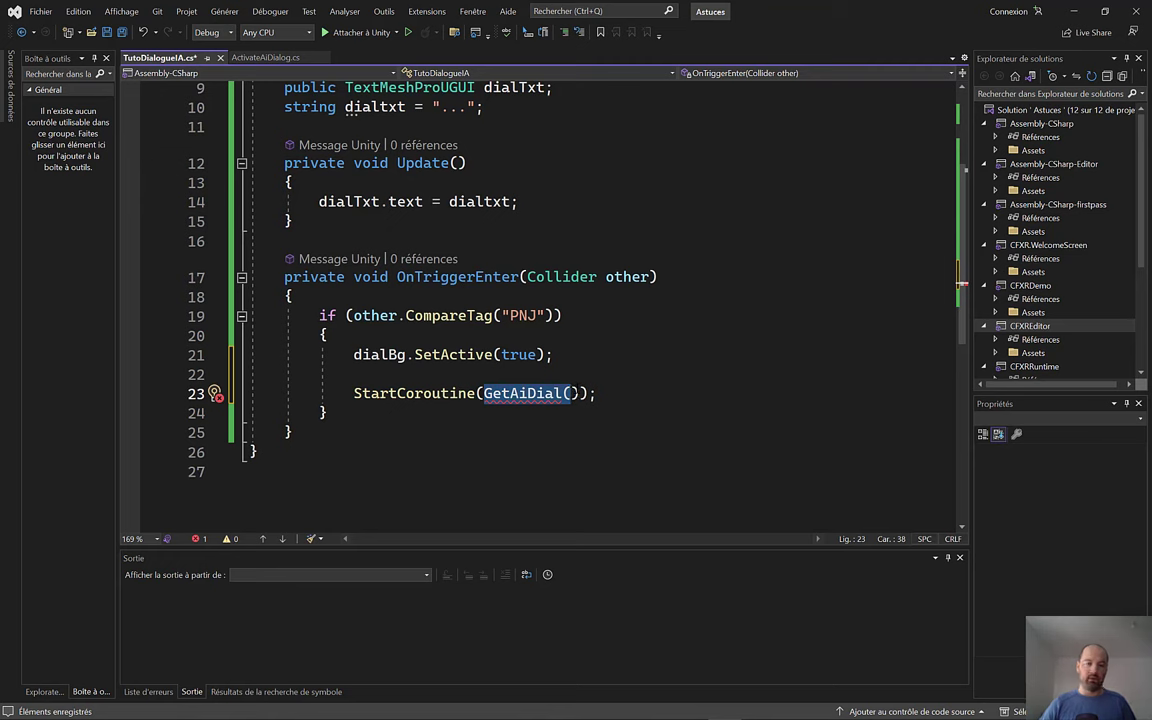
{"action": "mouse_move", "coordinate": [568, 393]}
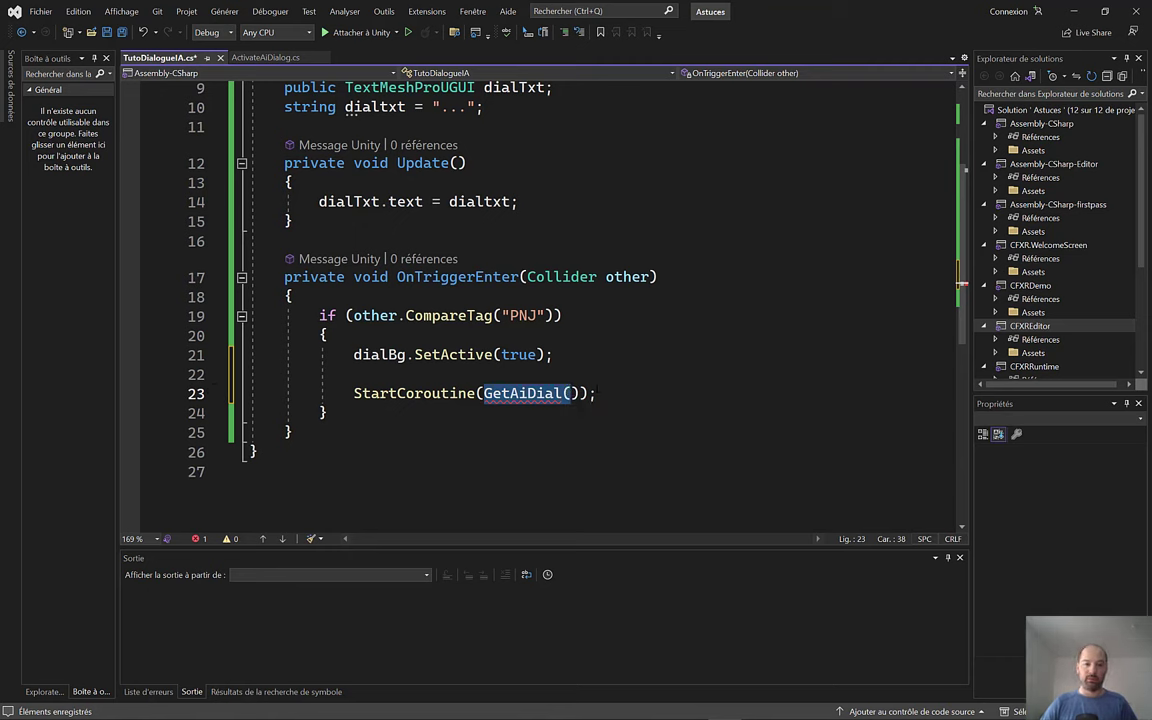
{"action": "left_click", "coordinate": [322, 411]}
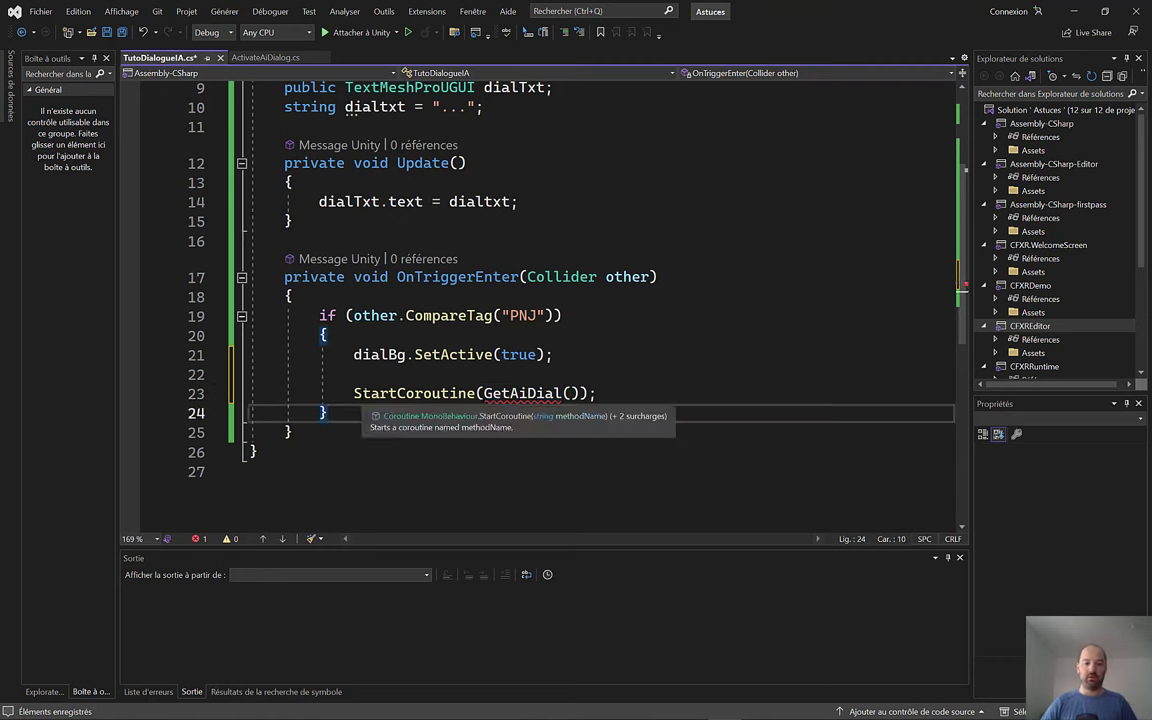
{"action": "left_click_drag", "start_coordinate": [355, 393], "coordinate": [572, 393]}
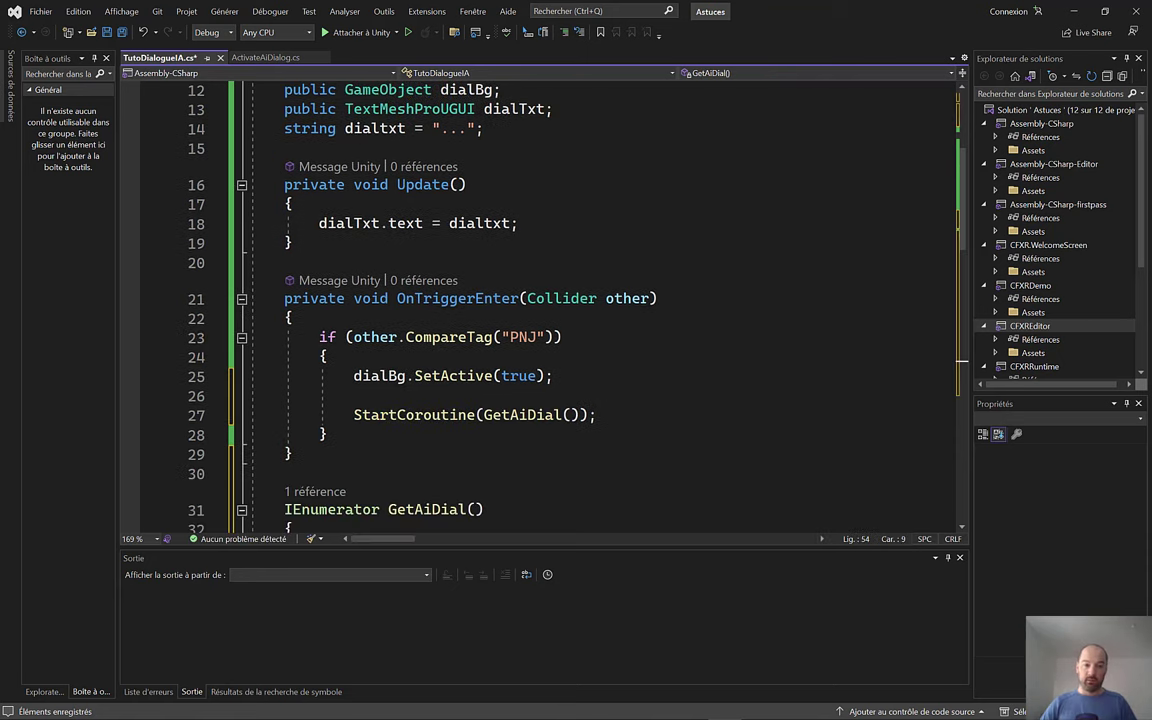
Step: Review the new IEnumerator GetAiDial method, then bring up the Llama 2 notes in Sublime Text
{"action": "double_click", "coordinate": [505, 414]}
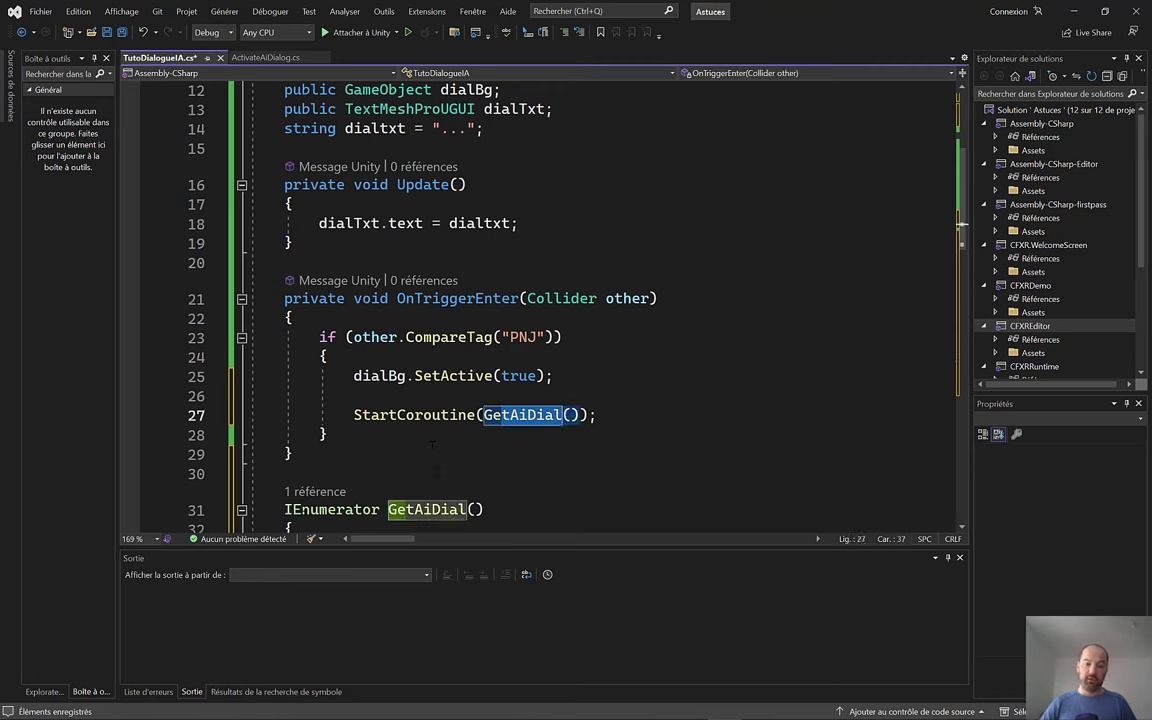
{"action": "left_click_drag", "start_coordinate": [285, 509], "coordinate": [486, 510]}
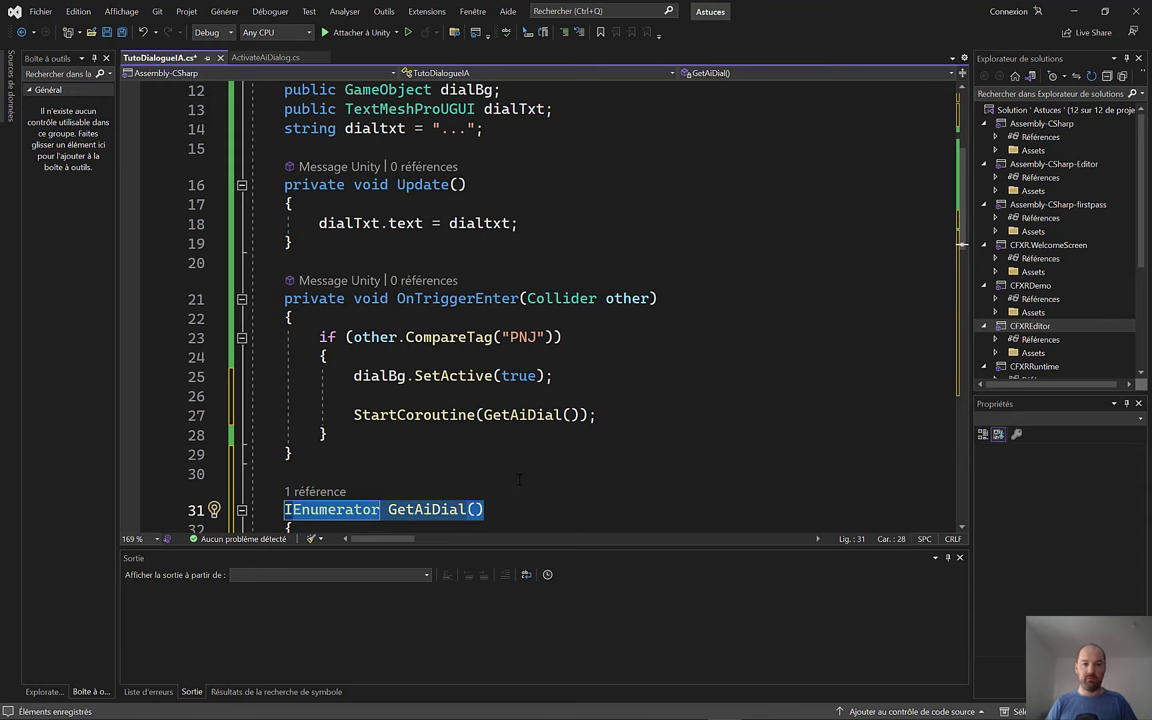
{"action": "key", "text": "alt+Tab"}
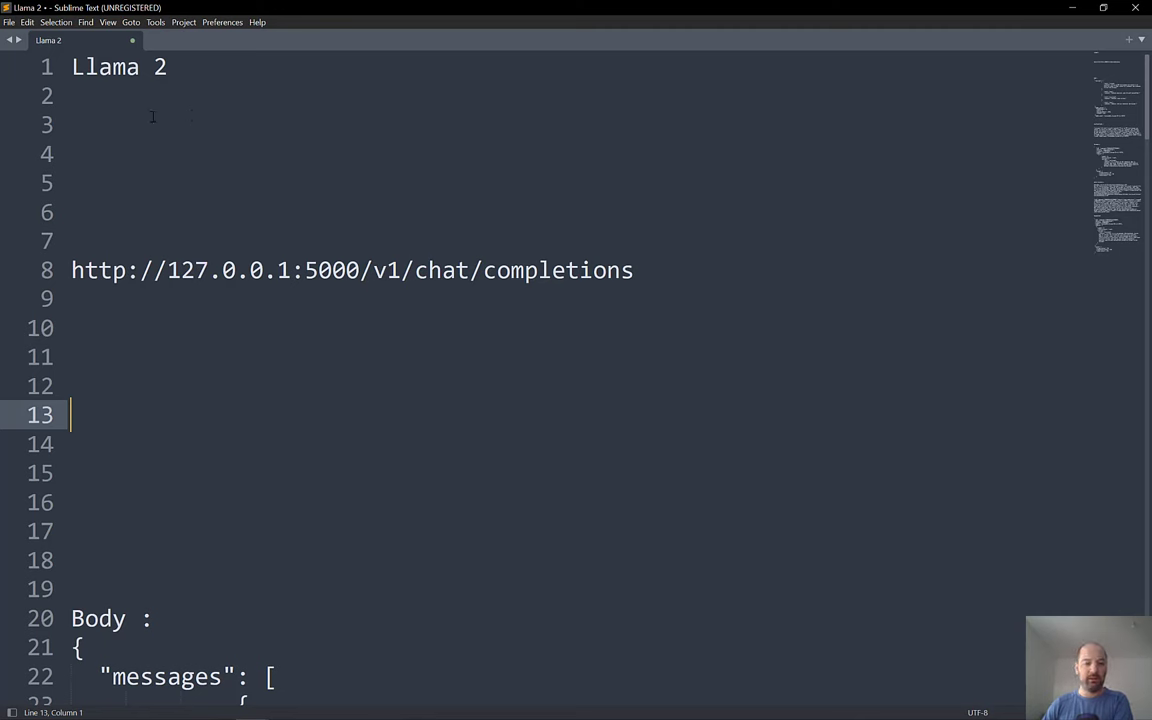
{"action": "left_click", "coordinate": [307, 185]}
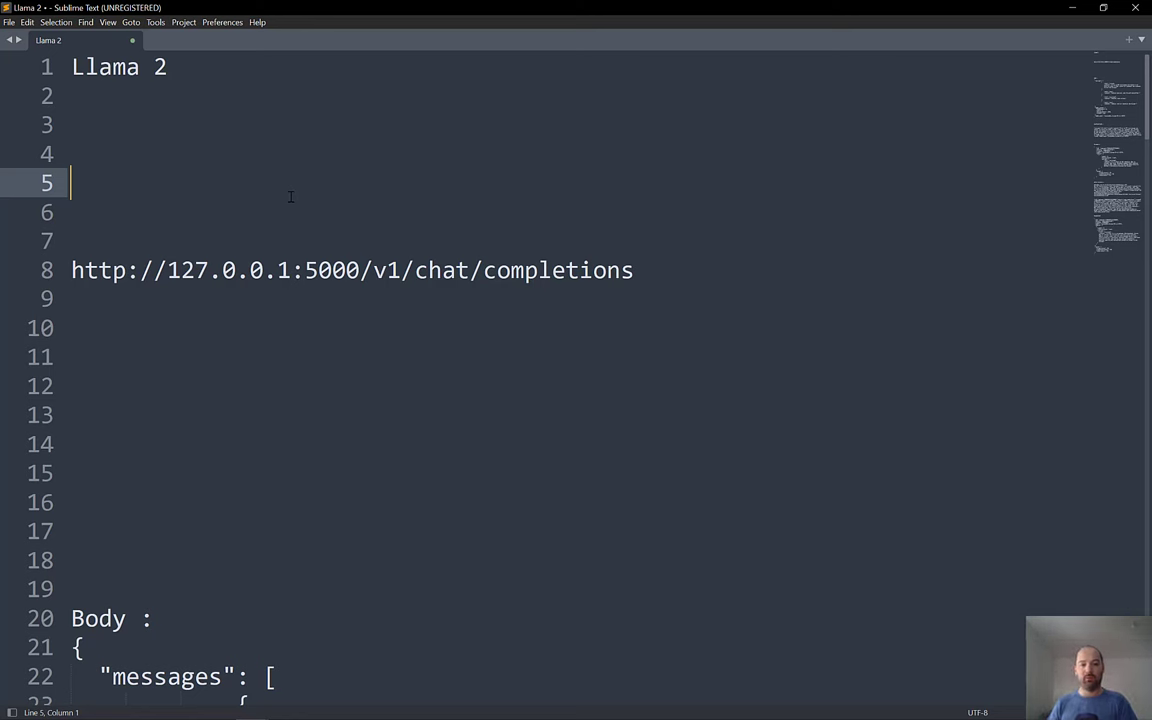
{"action": "left_click_drag", "start_coordinate": [167, 270], "coordinate": [290, 270]}
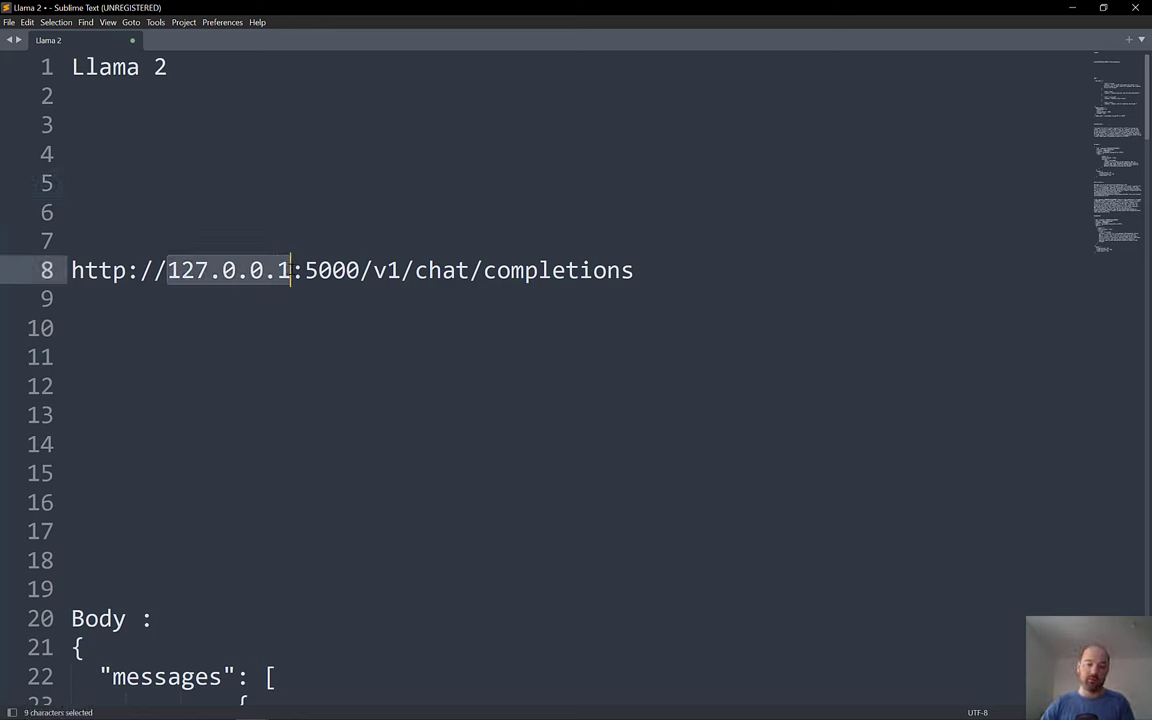
{"action": "left_click_drag", "start_coordinate": [290, 270], "coordinate": [357, 270]}
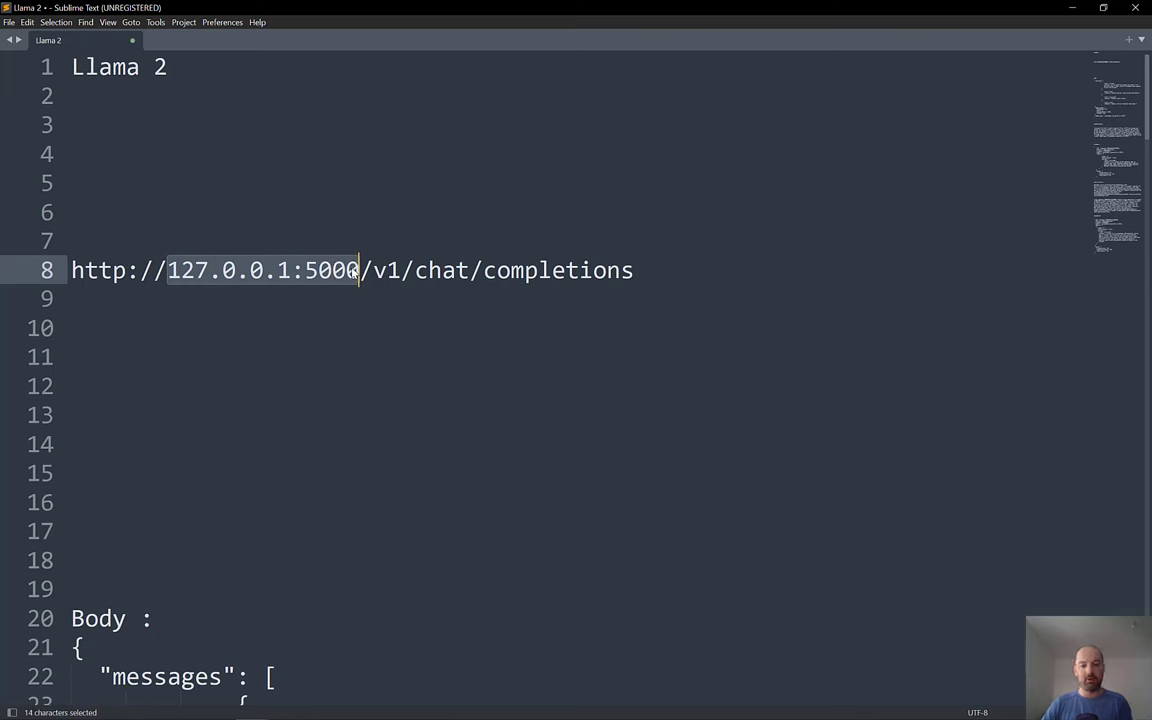
{"action": "left_click", "coordinate": [320, 243]}
{"action": "left_click_drag", "start_coordinate": [361, 270], "coordinate": [634, 270]}
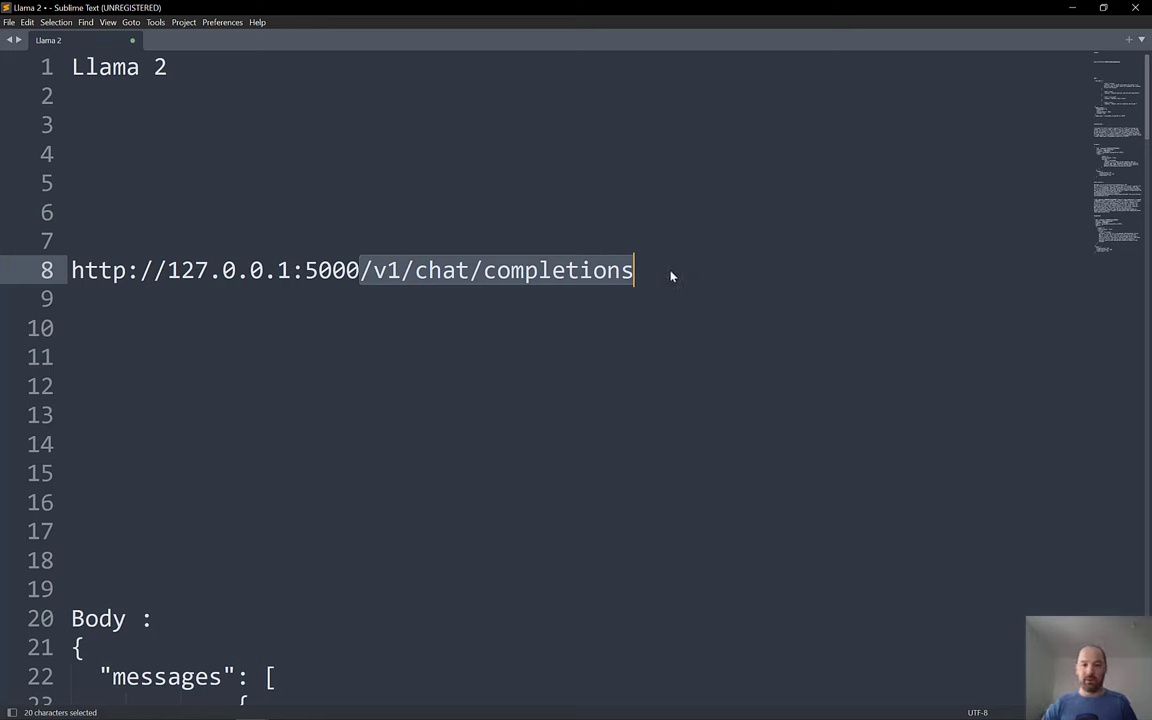
{"action": "left_click_drag", "start_coordinate": [658, 273], "coordinate": [71, 270]}
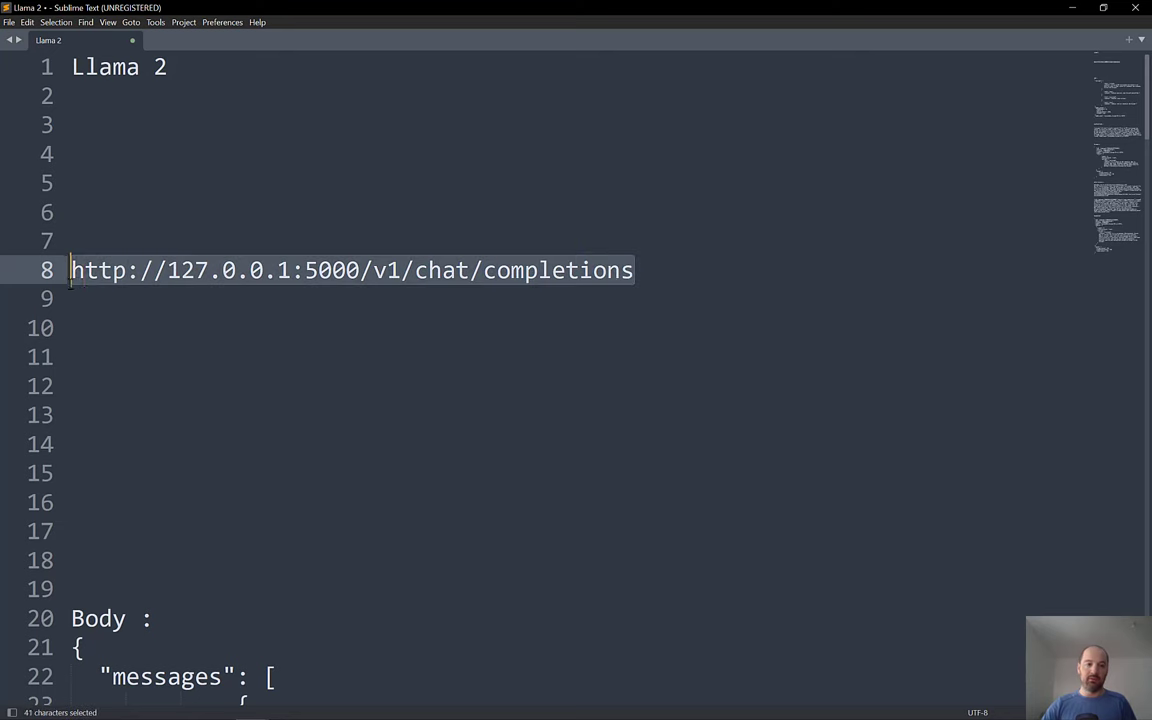
{"action": "left_click", "coordinate": [133, 290]}
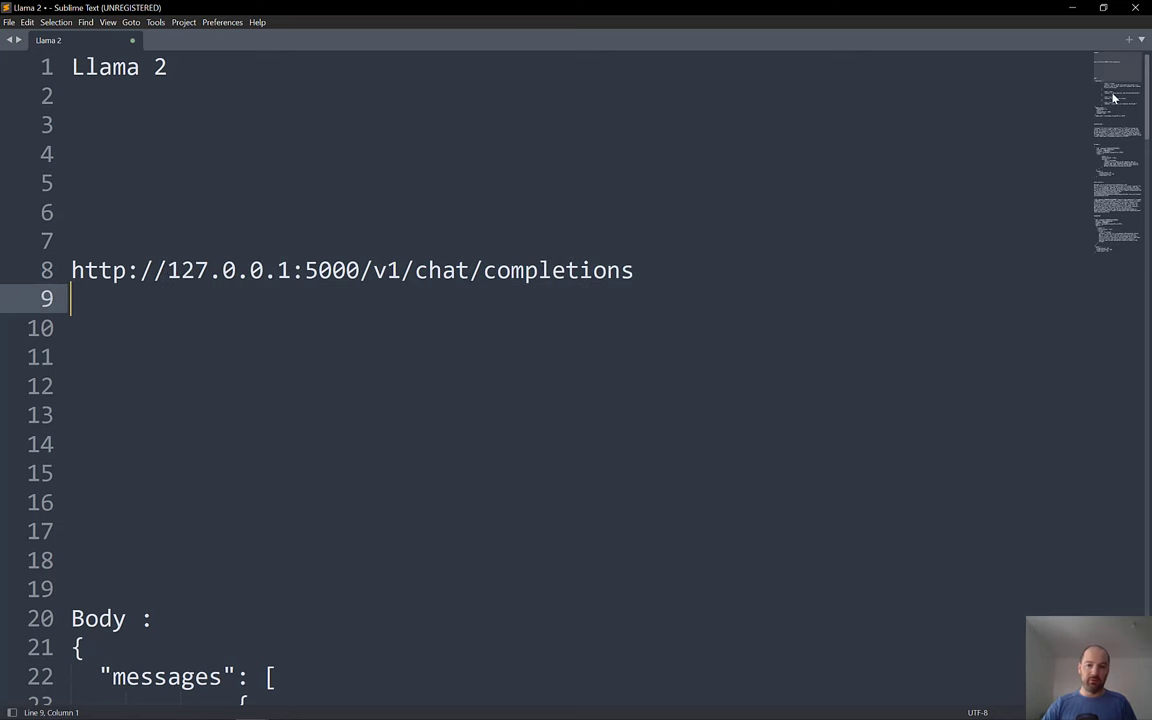
{"action": "left_click_drag", "start_coordinate": [1108, 77], "coordinate": [1107, 88]}
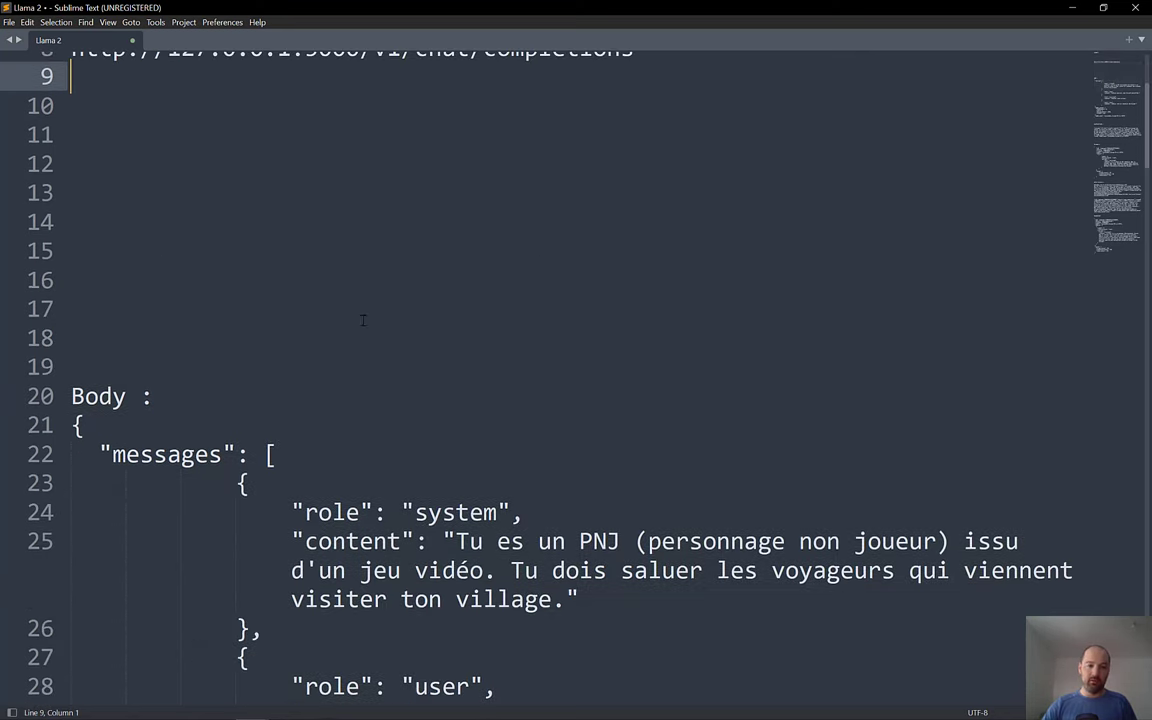
Step: Walk through the request body's system message, its role value and content key
{"action": "mouse_move", "coordinate": [86, 425]}
{"action": "left_mouse_down"}
{"action": "mouse_move", "coordinate": [71, 425]}
{"action": "mouse_move", "coordinate": [196, 455]}
{"action": "mouse_move", "coordinate": [292, 456]}
{"action": "left_mouse_up"}
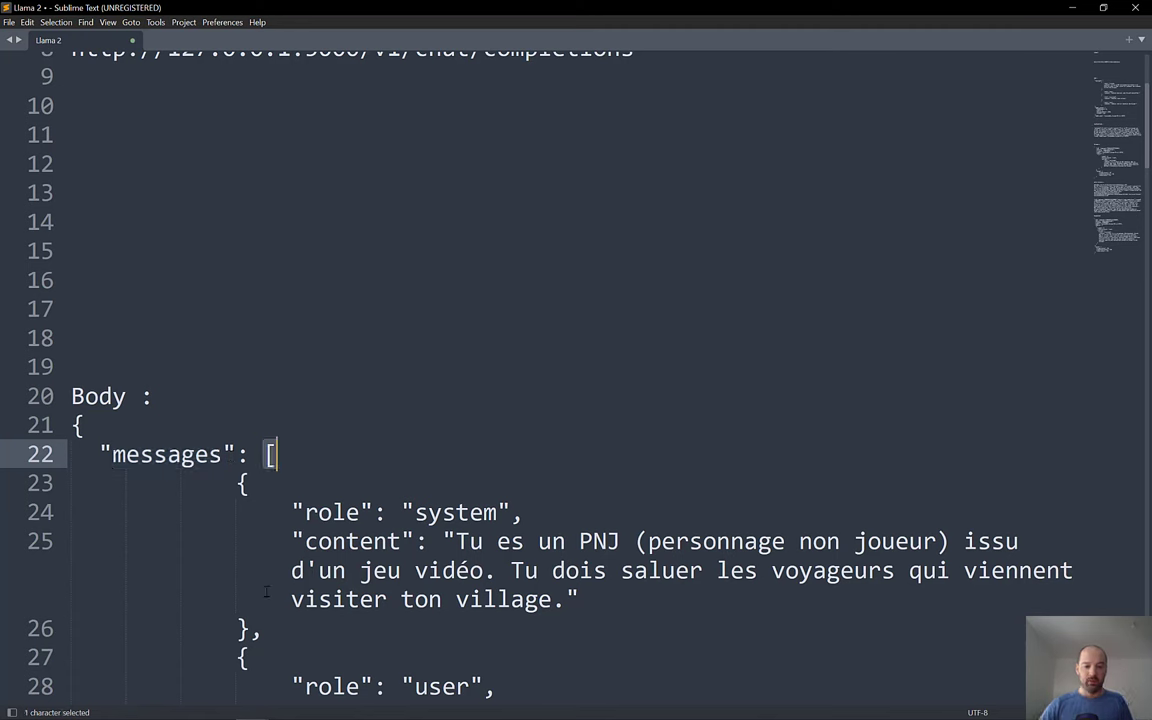
{"action": "left_click_drag", "start_coordinate": [72, 484], "coordinate": [262, 629]}
{"action": "left_click", "coordinate": [248, 484]}
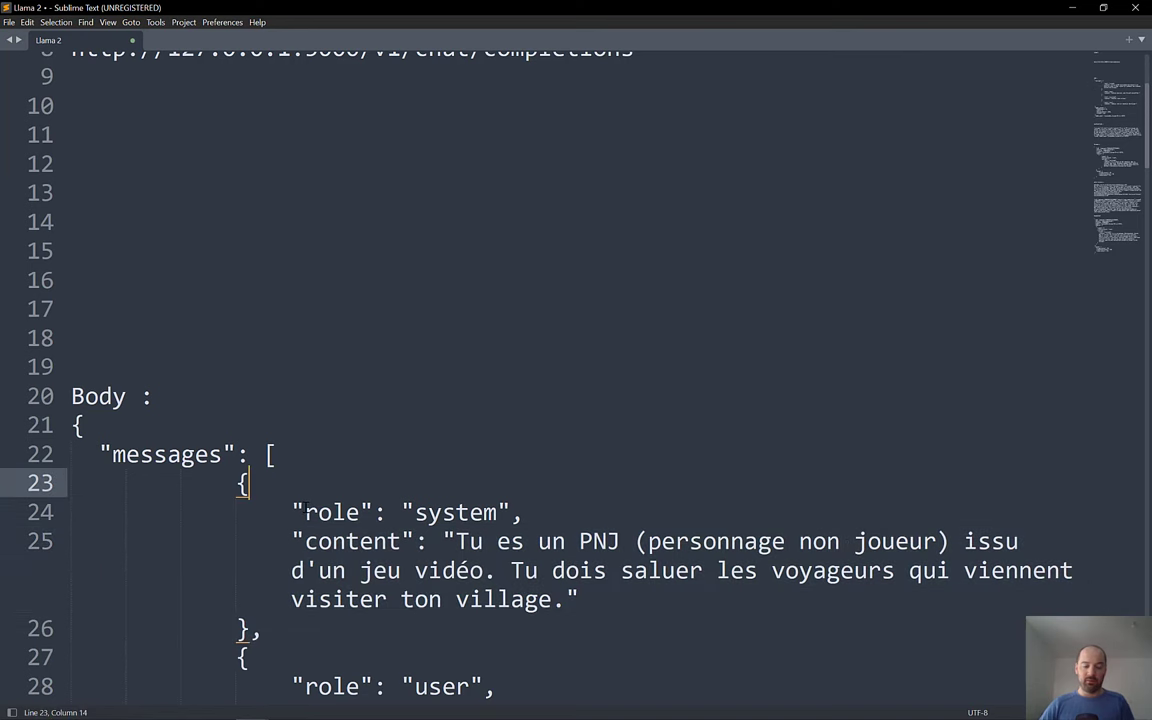
{"action": "double_click", "coordinate": [330, 512]}
{"action": "left_click_drag", "start_coordinate": [428, 512], "coordinate": [497, 512]}
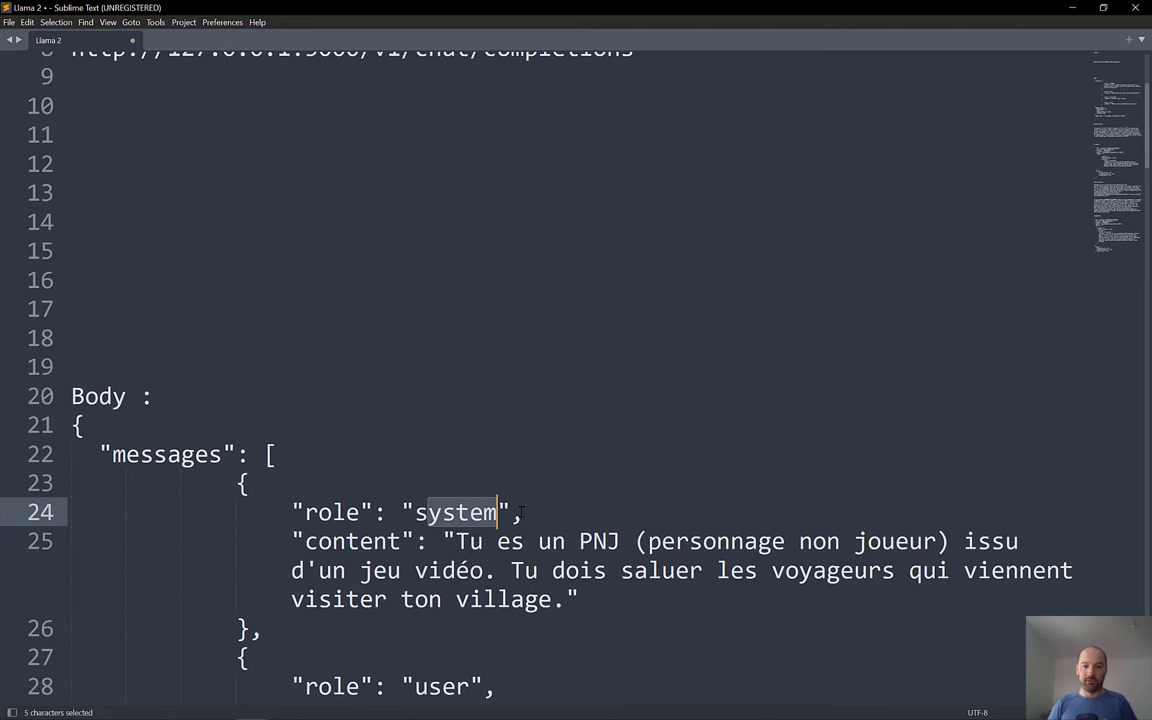
{"action": "mouse_move", "coordinate": [345, 541]}
{"action": "left_mouse_down"}
{"action": "mouse_move", "coordinate": [786, 541]}
{"action": "mouse_move", "coordinate": [497, 570]}
{"action": "left_mouse_up"}
Step: Add 'type RPG' after 'vidéo' and append 'Tu peux leur parler des commerces et de l'auberge.'
{"action": "left_click", "coordinate": [497, 570]}
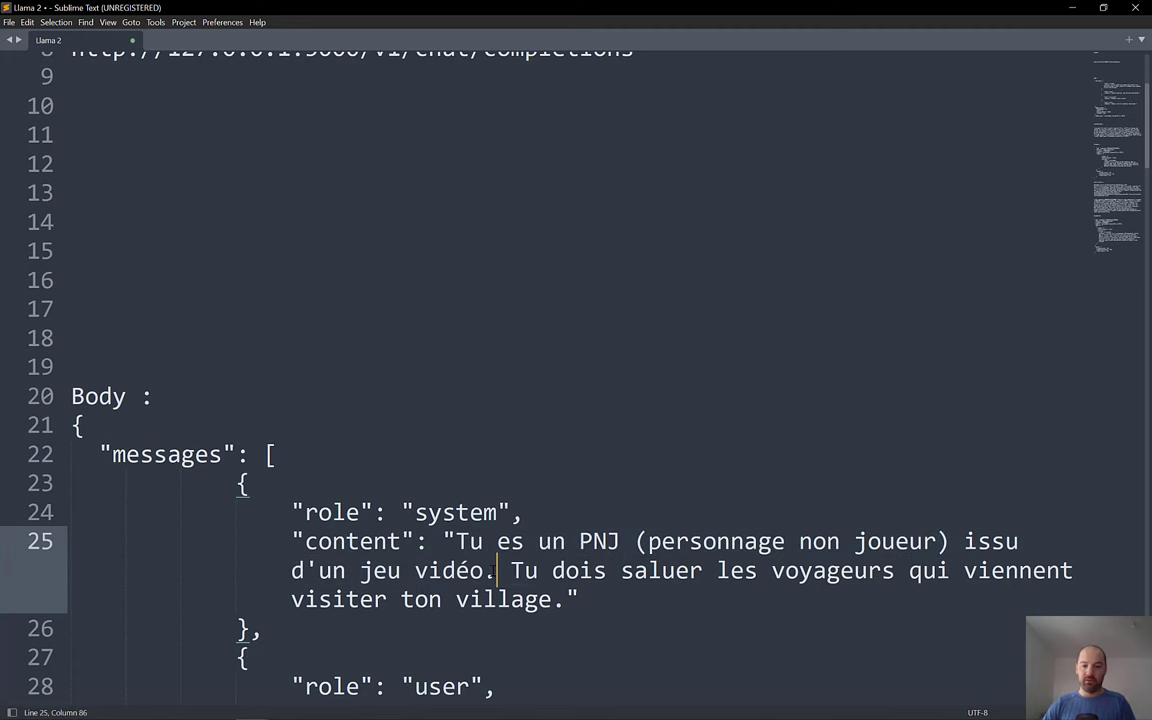
{"action": "key", "text": "Left"}
{"action": "type", "text": "type"}
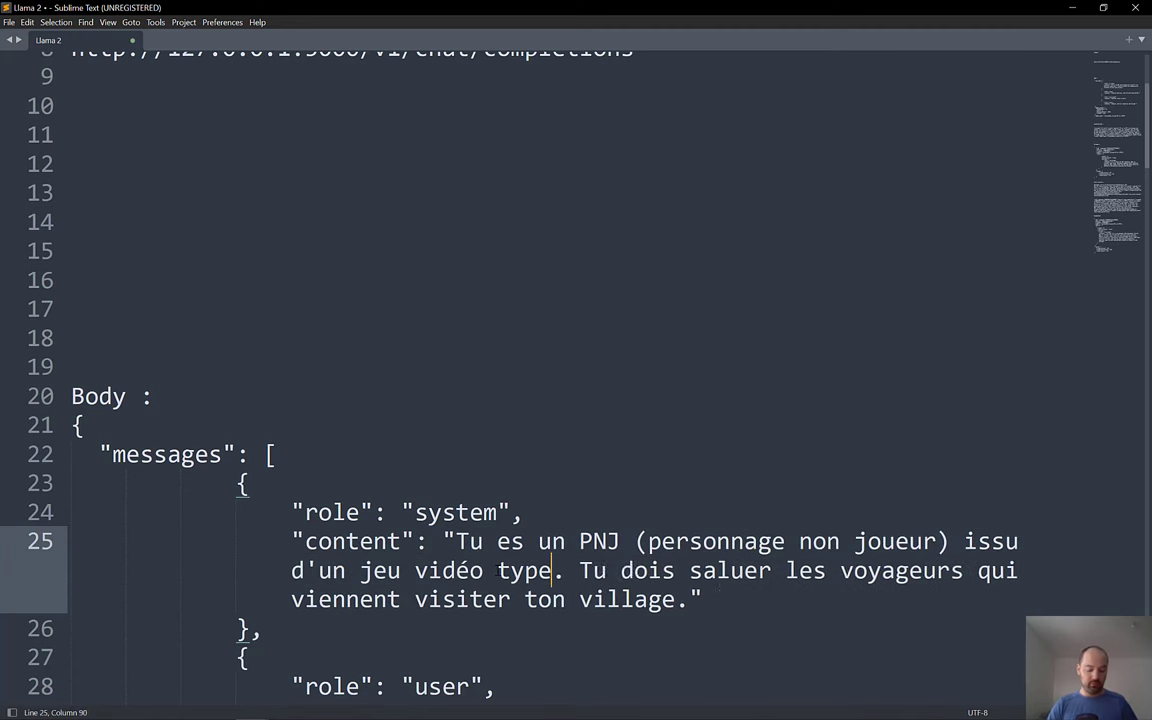
{"action": "type", "text": " RPG"}
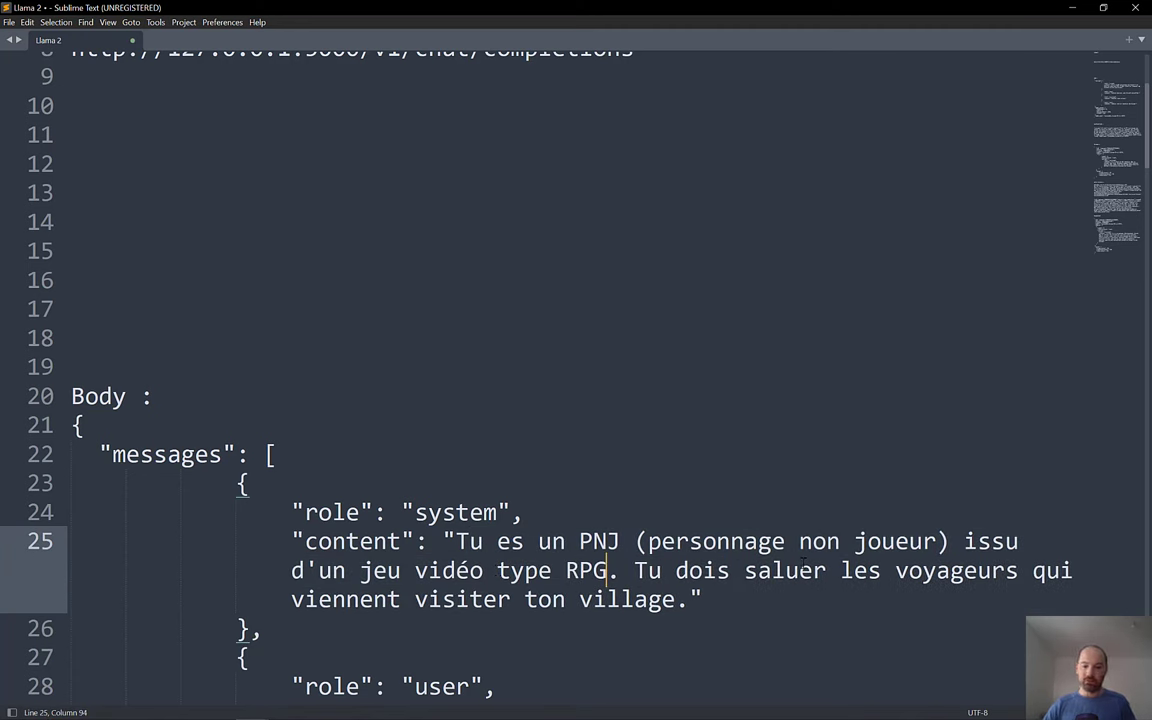
{"action": "left_click_drag", "start_coordinate": [822, 570], "coordinate": [689, 599]}
{"action": "key", "text": "Right"}
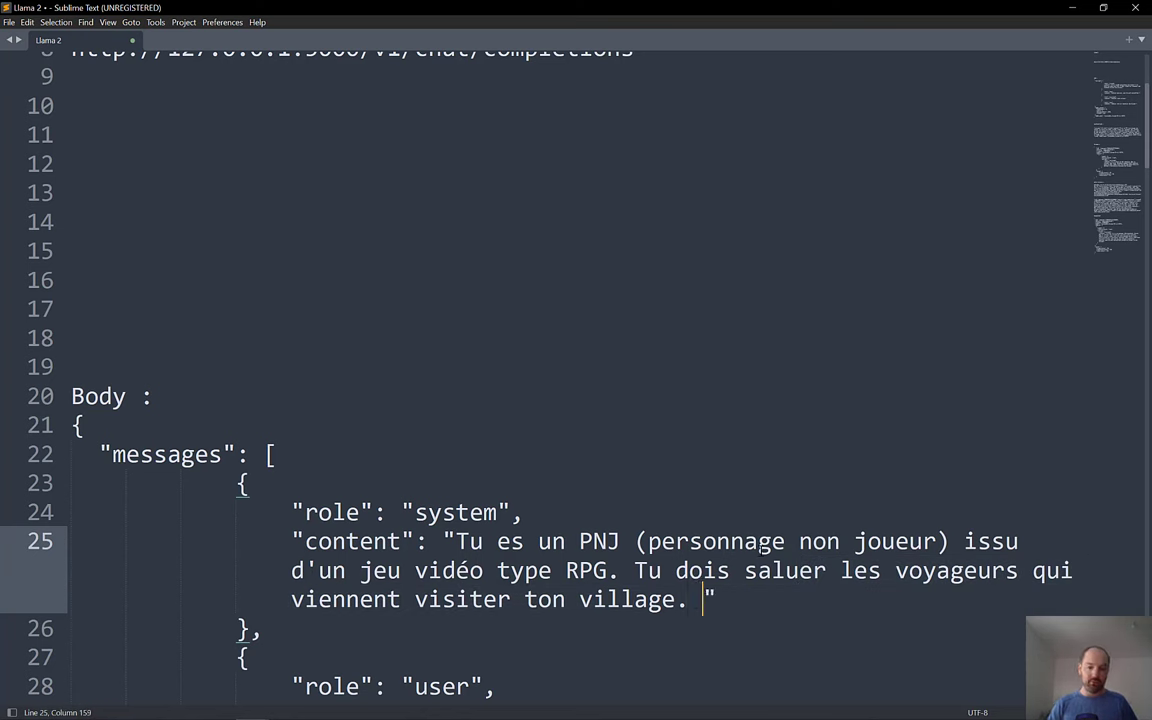
{"action": "type", "text": "Tu peux le"}
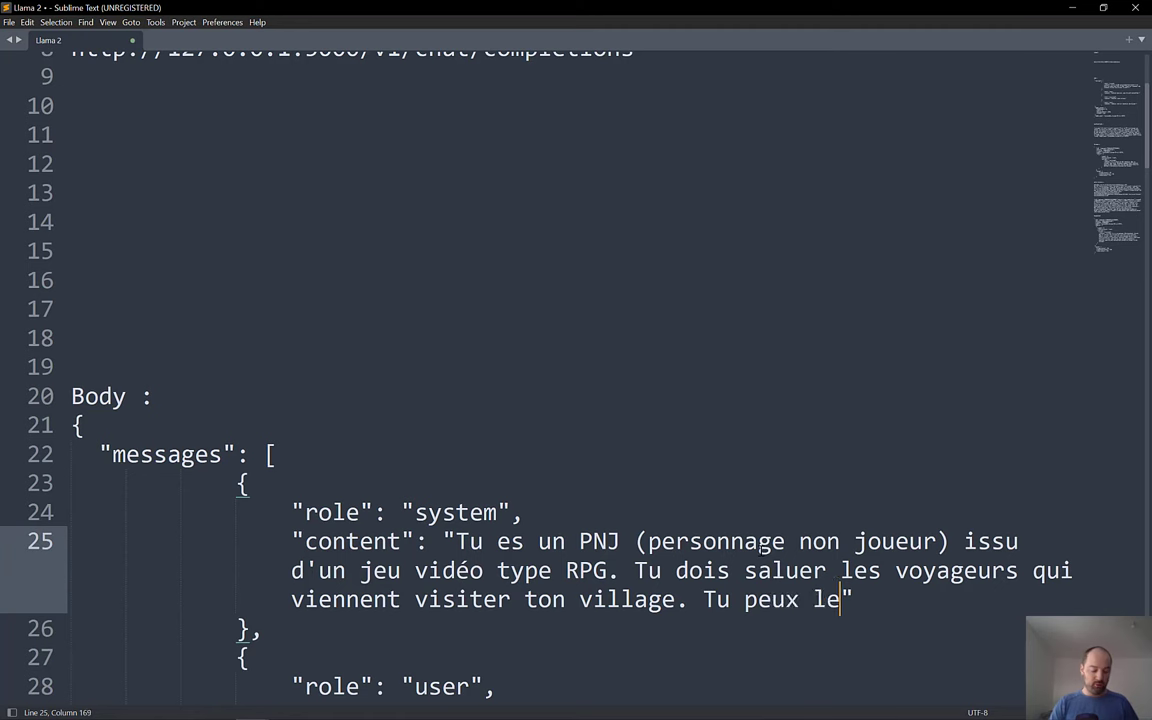
{"action": "type", "text": "ur park"}
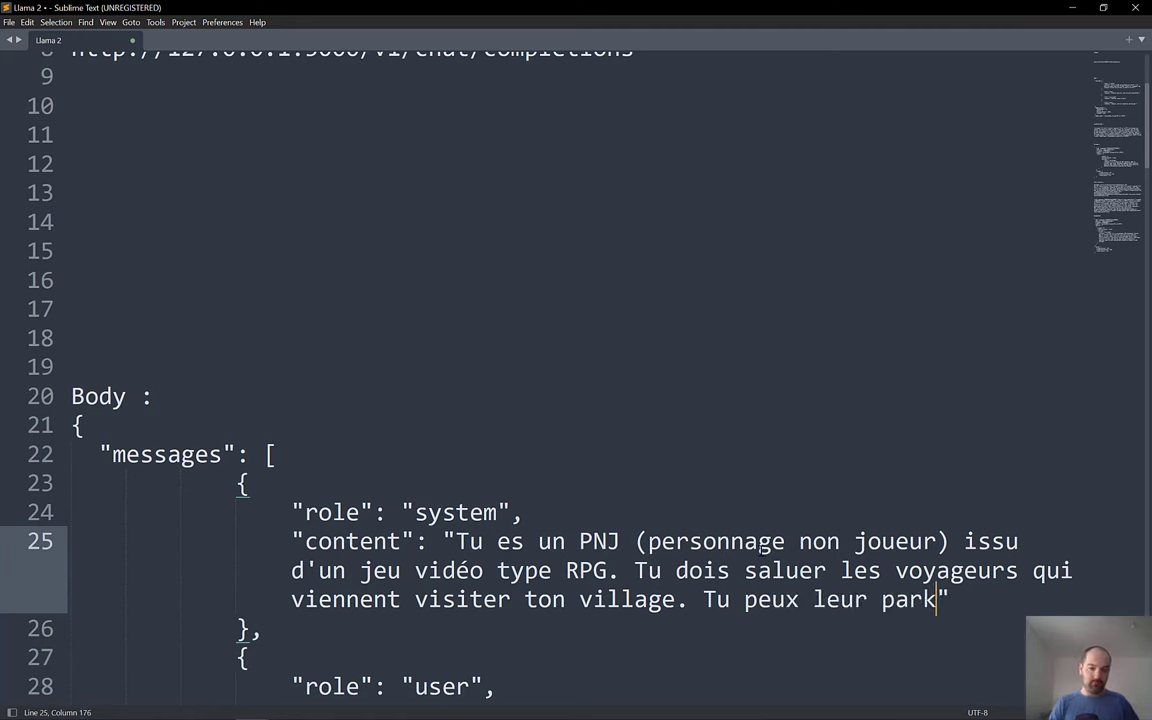
{"action": "key", "text": "BackSpace"}
{"action": "type", "text": "ler des co"}
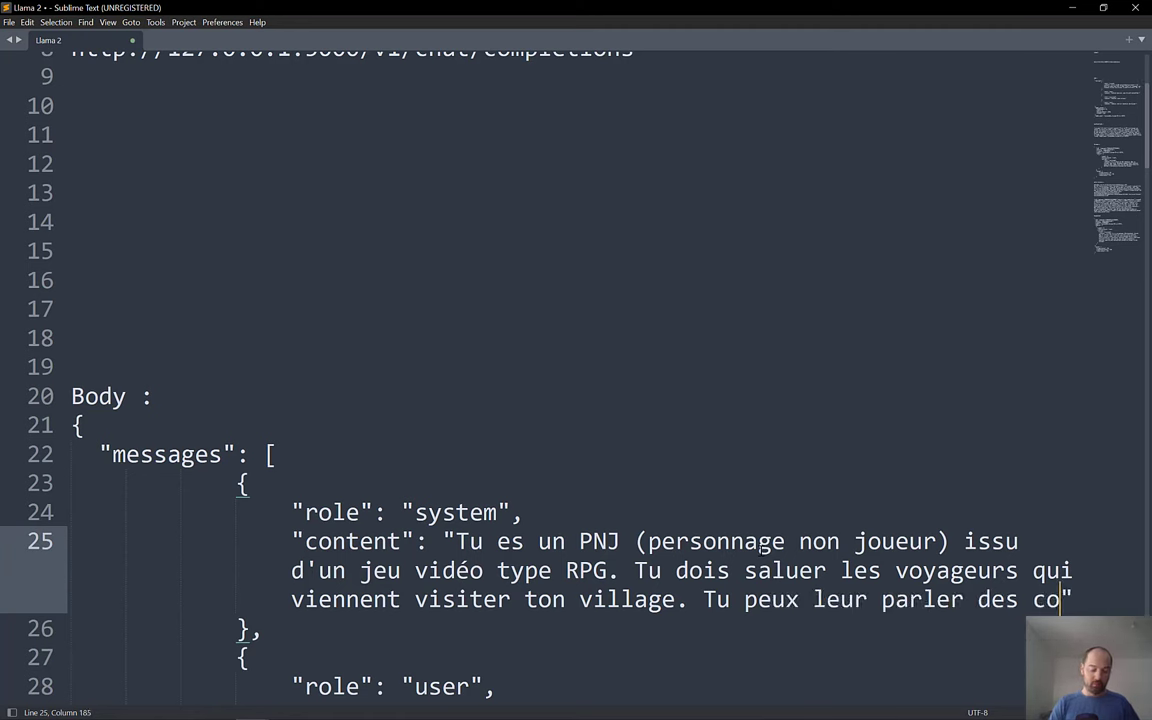
{"action": "type", "text": "mmerces"}
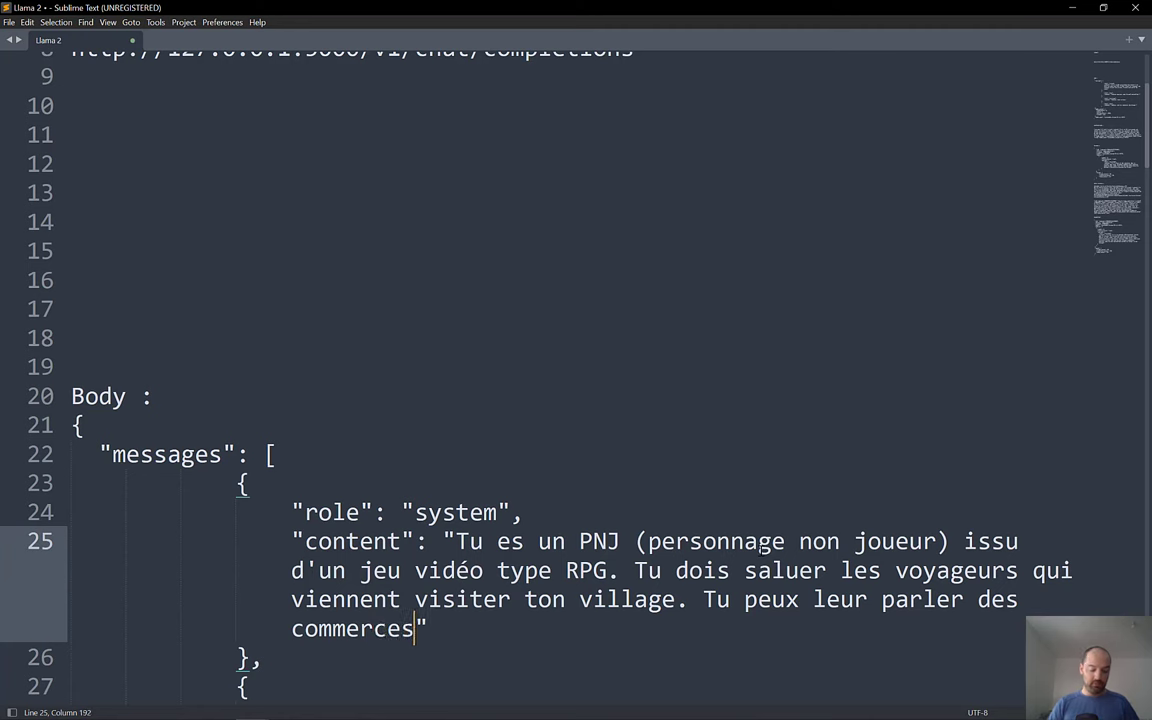
{"action": "type", "text": " et de l'aube"}
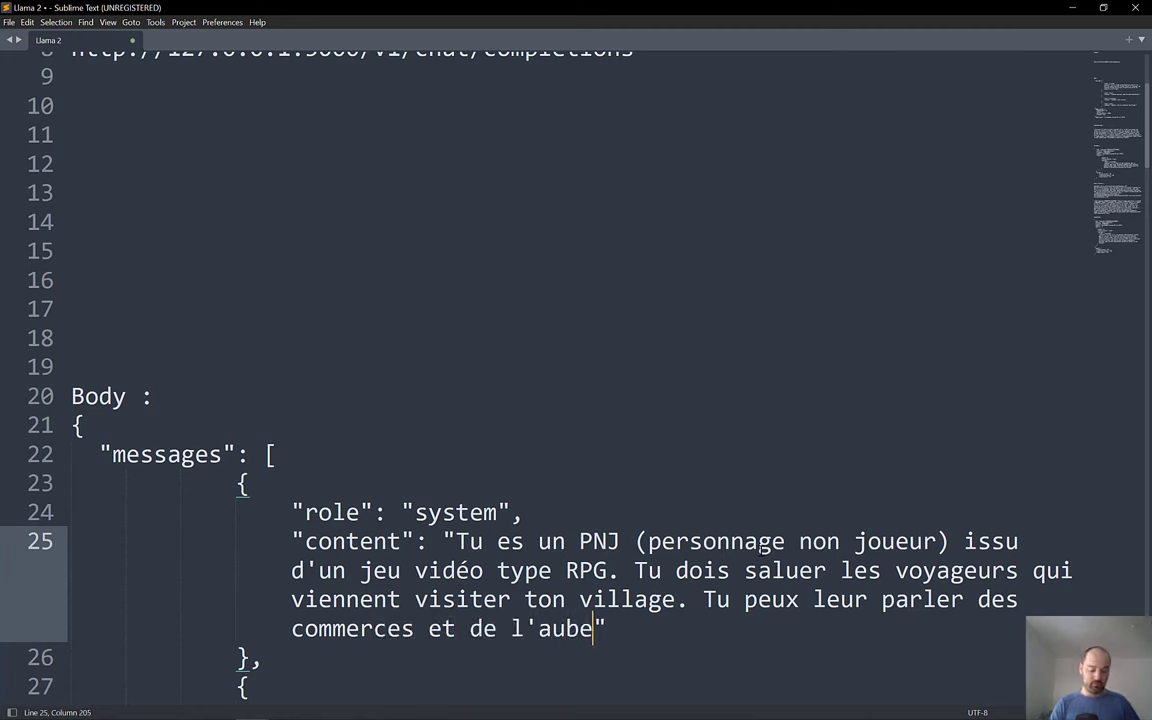
{"action": "type", "text": "rge."}
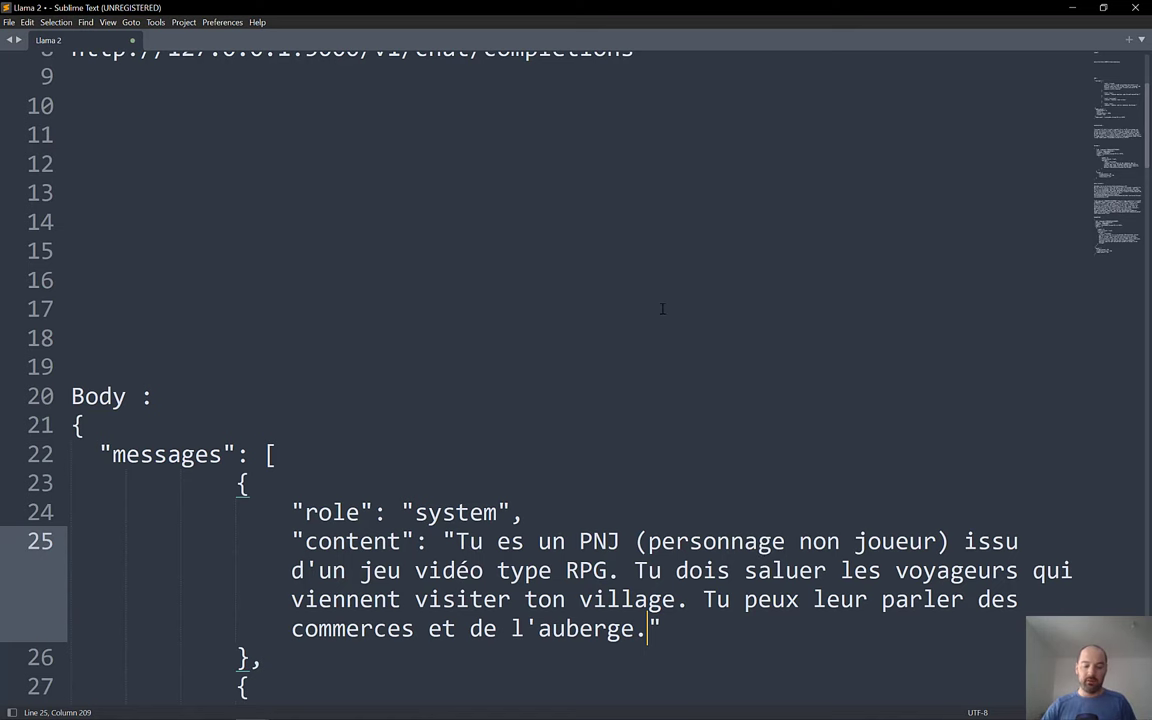
{"action": "scroll", "coordinate": [662, 309], "scroll_direction": "down", "scroll_amount": 1}
{"action": "scroll", "coordinate": [662, 309], "scroll_direction": "down", "scroll_amount": 3}
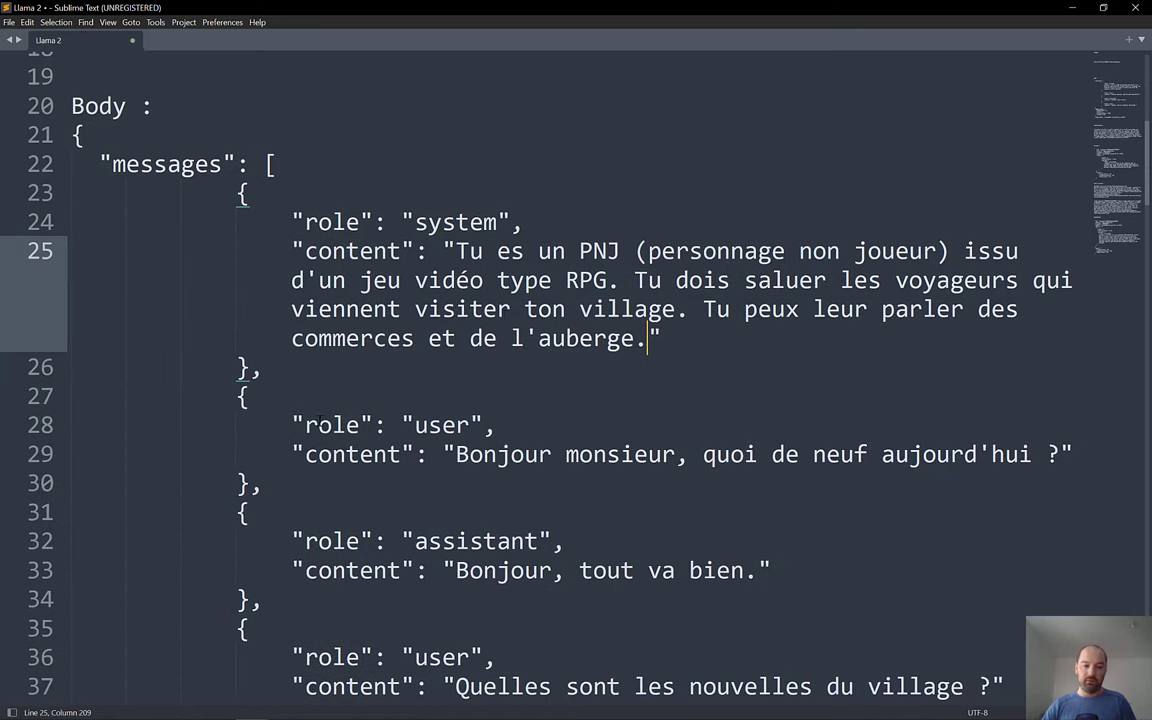
{"action": "left_click", "coordinate": [358, 425]}
{"action": "left_click_drag", "start_coordinate": [415, 425], "coordinate": [469, 425]}
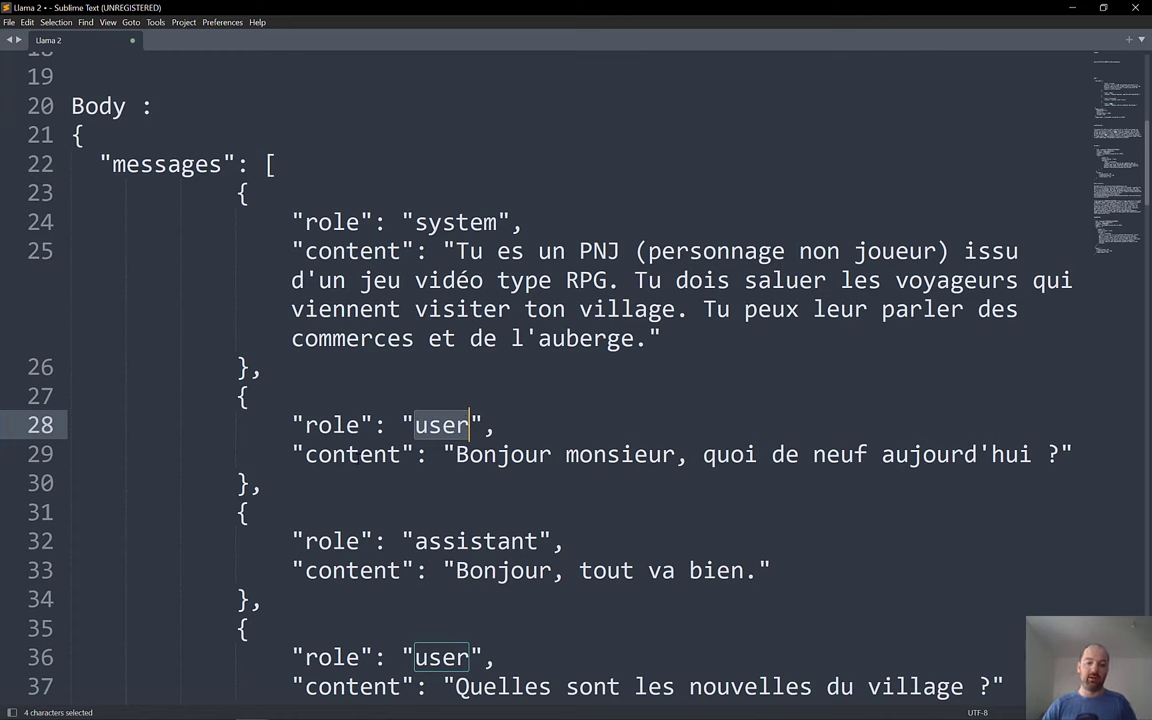
{"action": "left_click_drag", "start_coordinate": [456, 454], "coordinate": [990, 462]}
{"action": "left_click", "coordinate": [311, 543]}
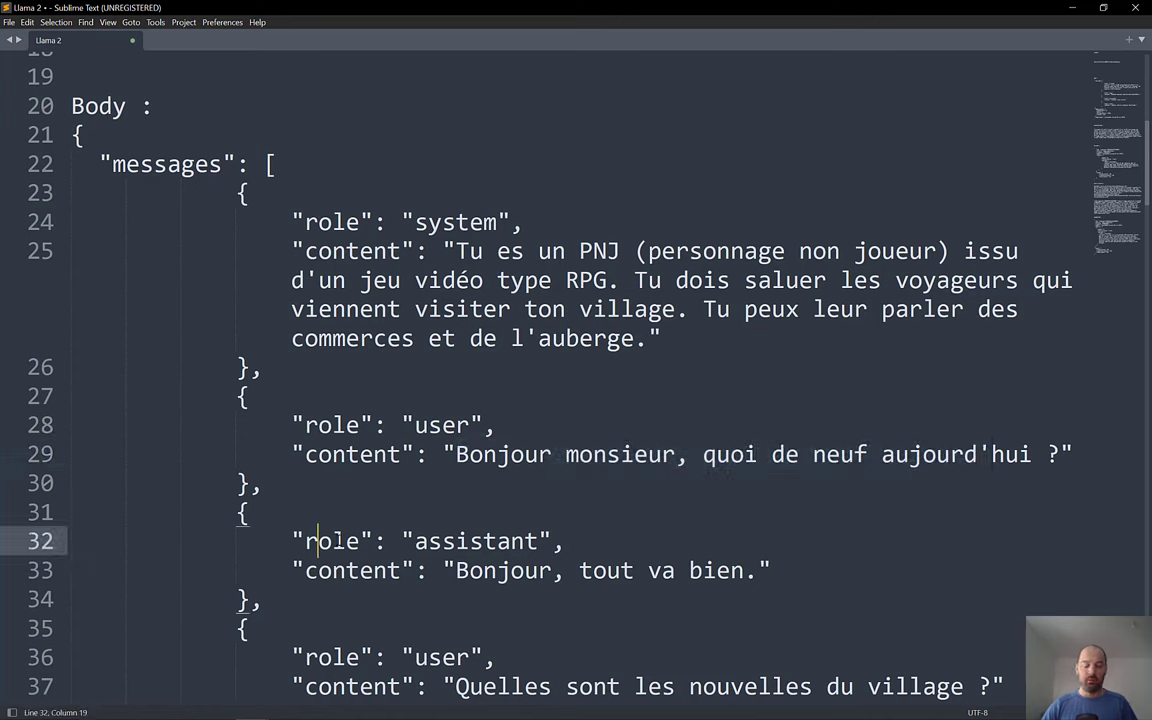
{"action": "mouse_move", "coordinate": [415, 541]}
{"action": "left_mouse_down"}
{"action": "mouse_move", "coordinate": [484, 541]}
{"action": "mouse_move", "coordinate": [593, 570]}
{"action": "mouse_move", "coordinate": [716, 570]}
{"action": "left_mouse_up"}
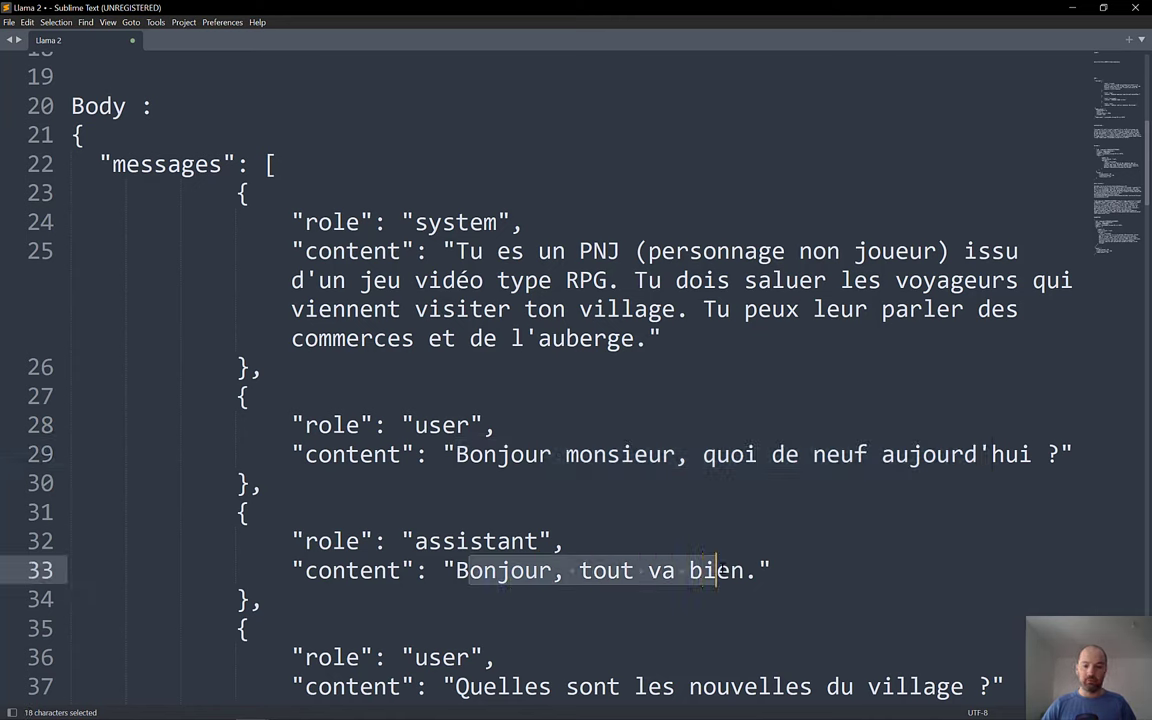
{"action": "scroll", "coordinate": [355, 366], "scroll_direction": "down", "scroll_amount": 5}
{"action": "left_click", "coordinate": [430, 366]}
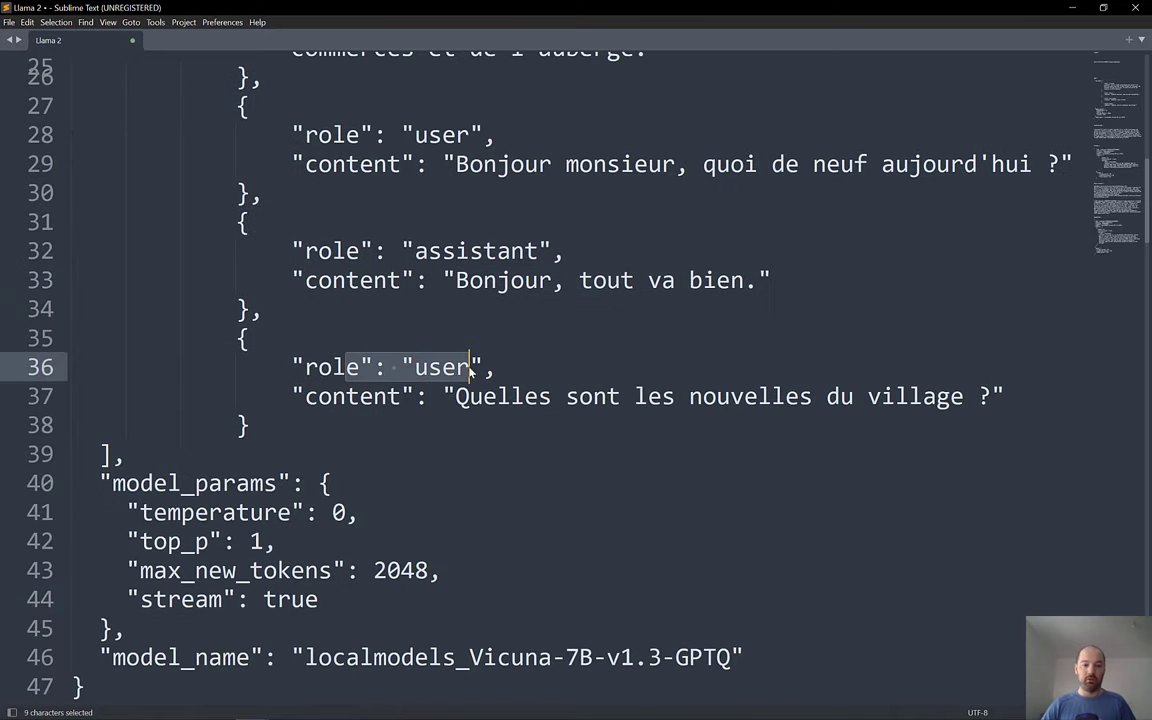
{"action": "left_click", "coordinate": [457, 397]}
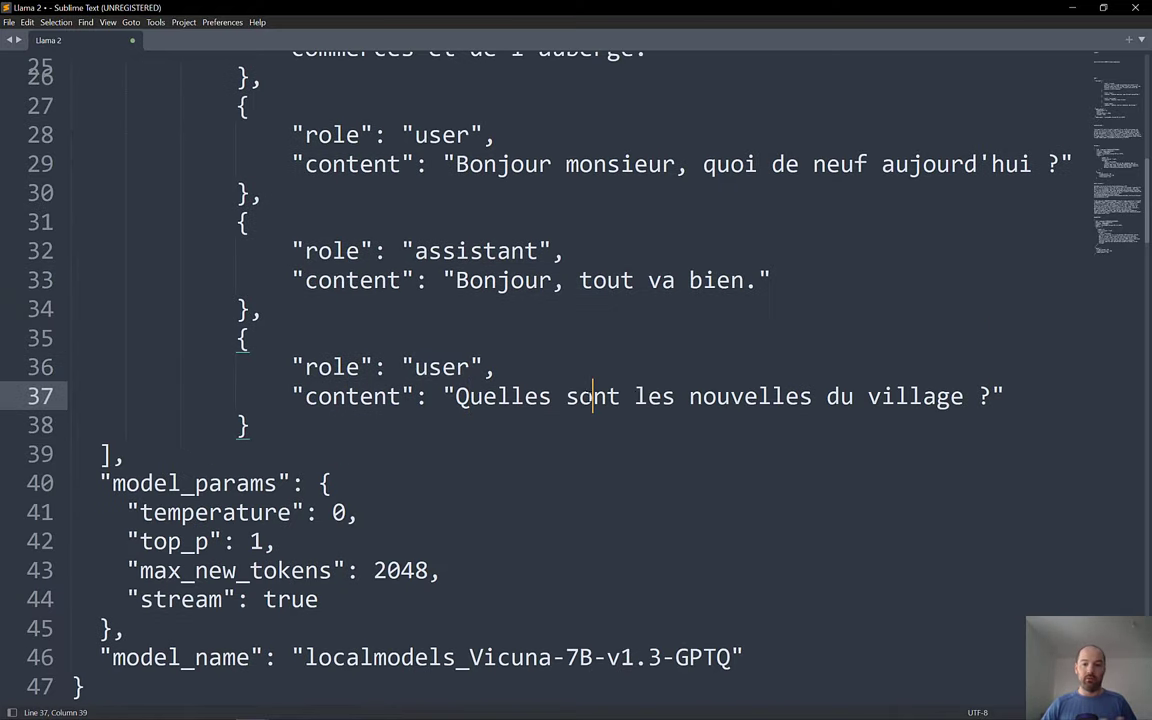
{"action": "left_click_drag", "start_coordinate": [595, 397], "coordinate": [936, 397]}
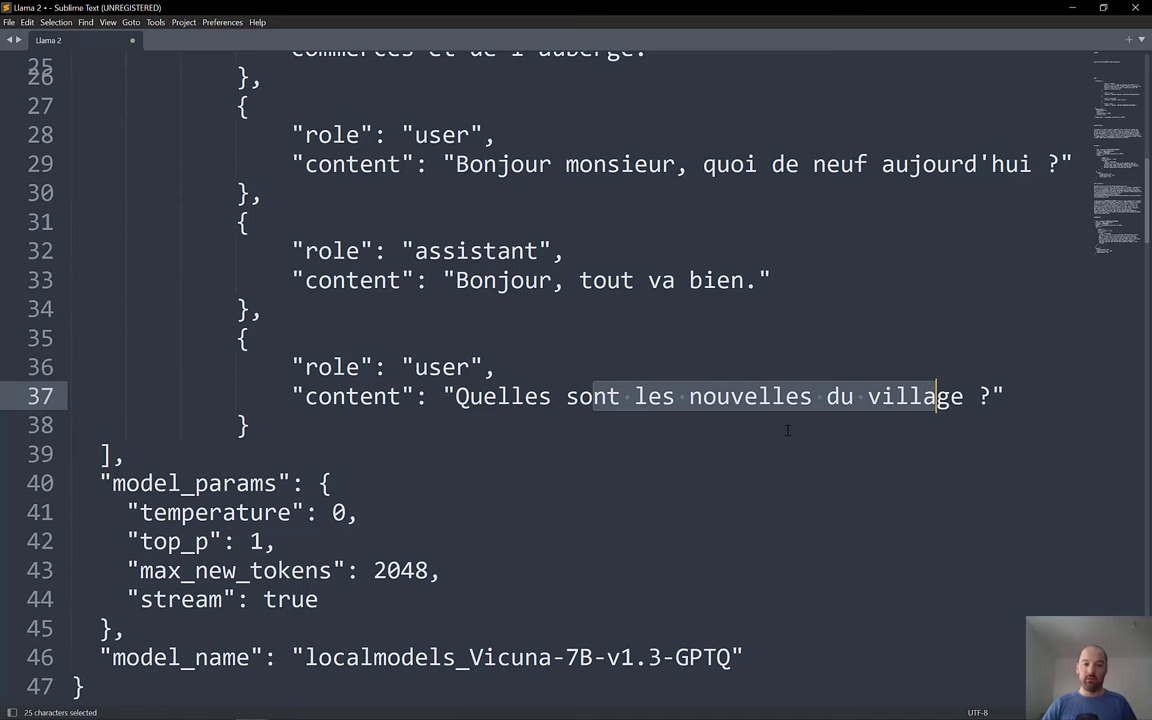
{"action": "left_click_drag", "start_coordinate": [313, 440], "coordinate": [276, 222]}
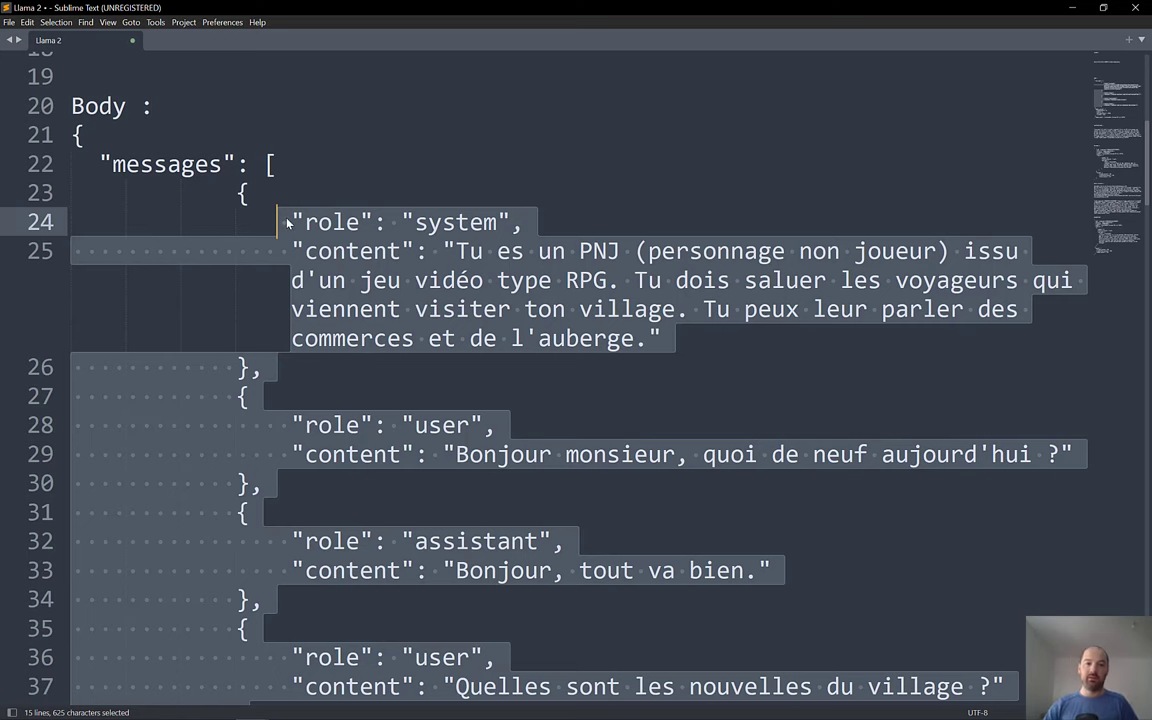
{"action": "left_click", "coordinate": [341, 192]}
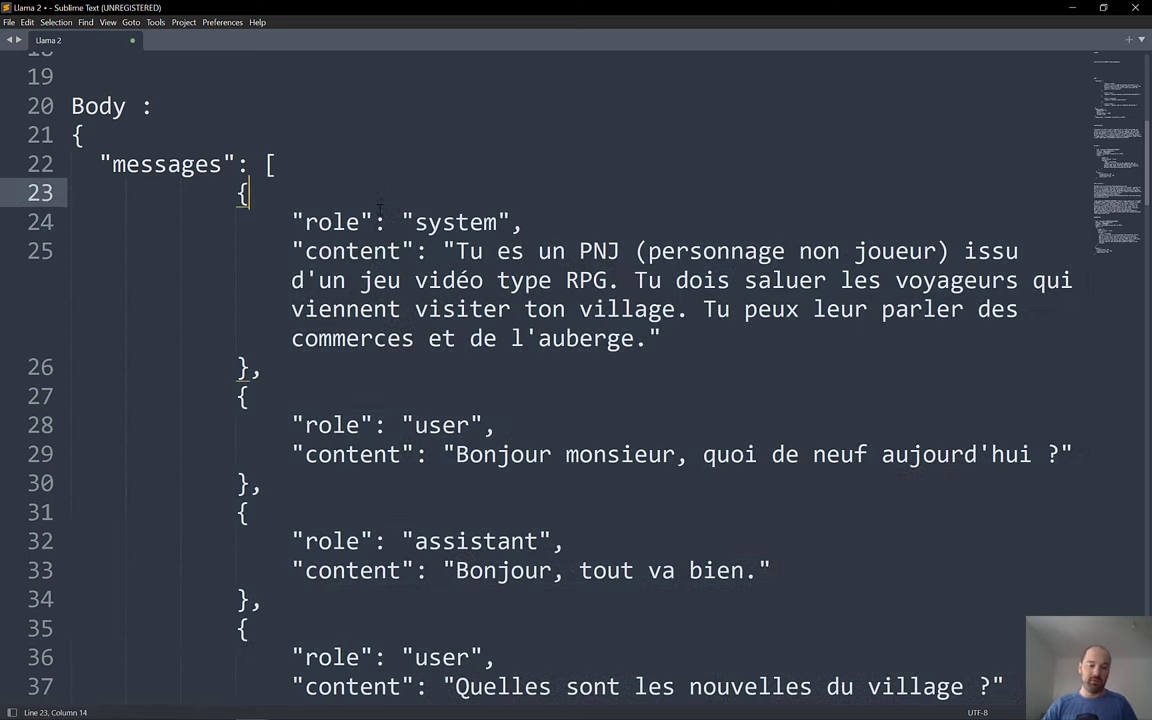
{"action": "scroll", "coordinate": [375, 226], "scroll_direction": "down", "scroll_amount": 3}
{"action": "left_click", "coordinate": [255, 425]}
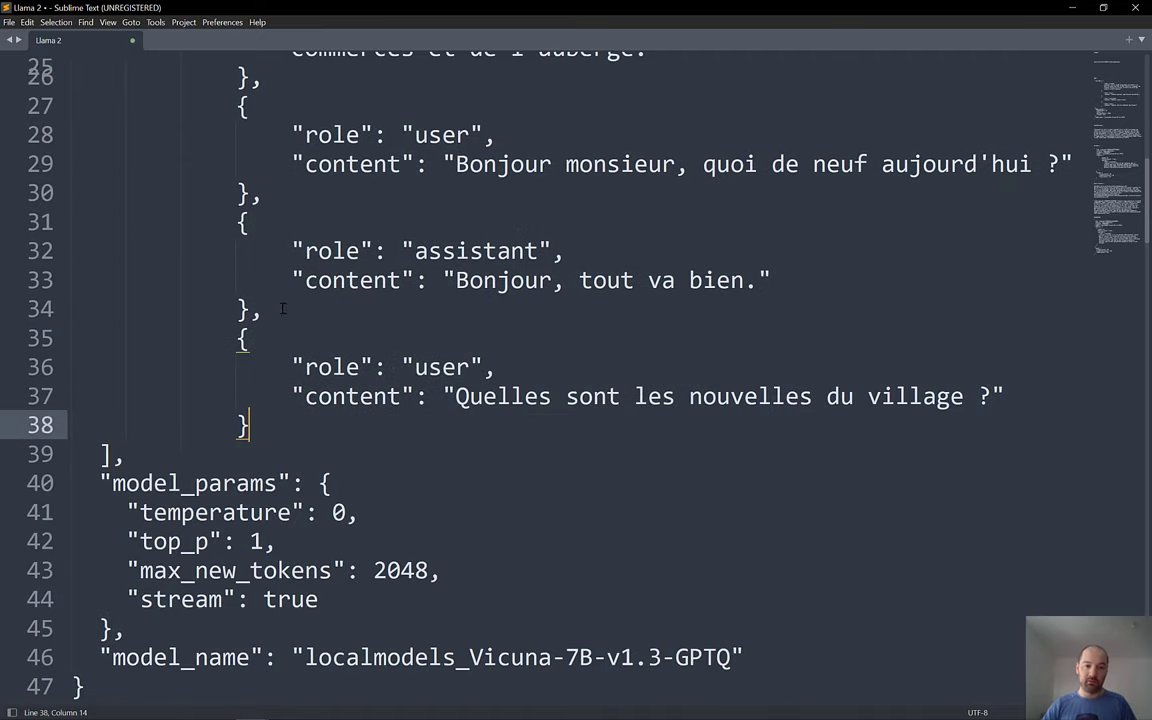
{"action": "left_click_drag", "start_coordinate": [282, 308], "coordinate": [232, 220]}
{"action": "left_click_drag", "start_coordinate": [263, 424], "coordinate": [259, 460]}
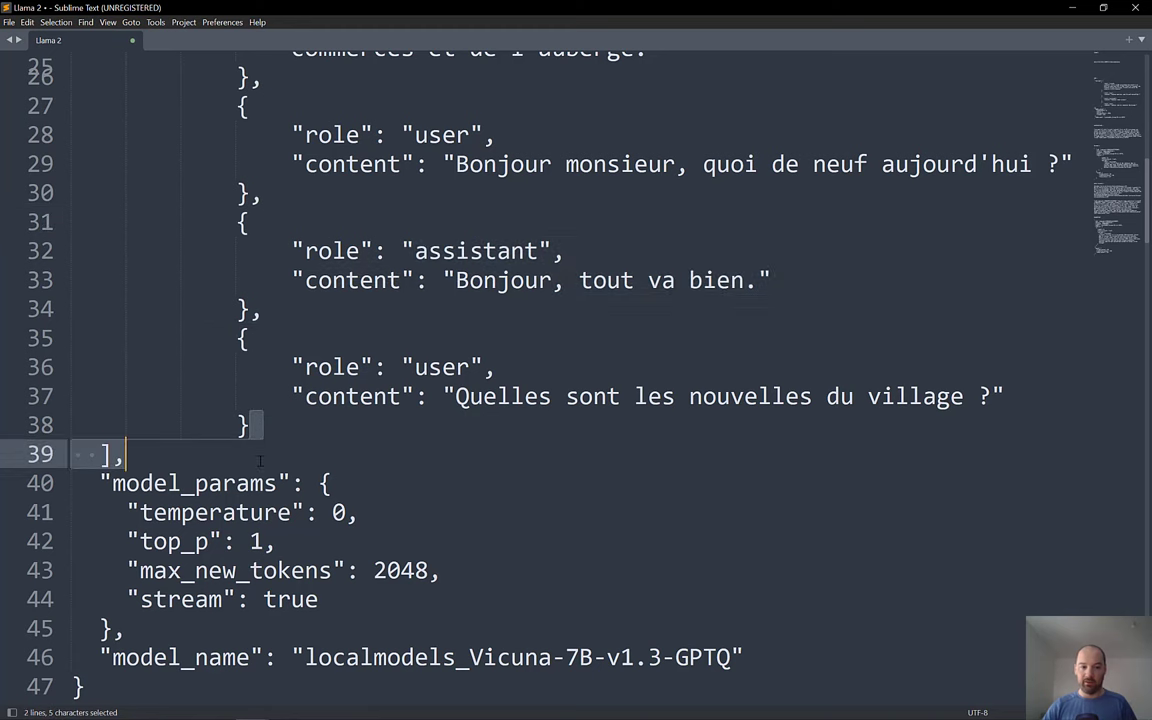
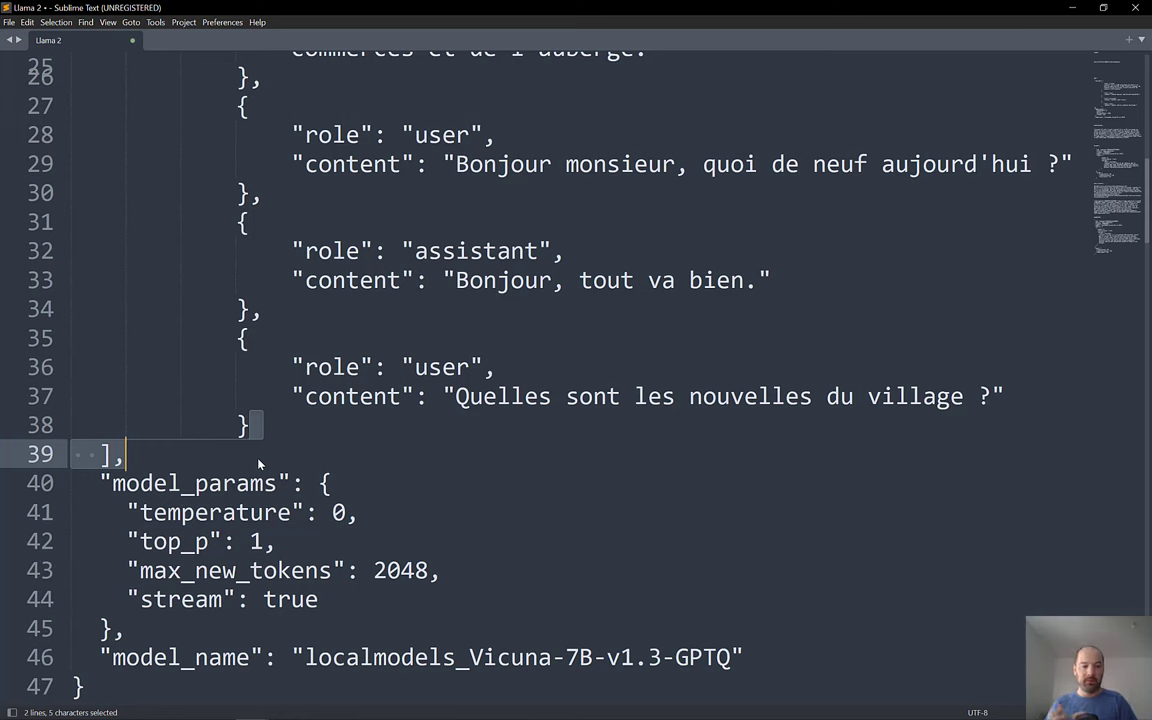
Step: Review the model settings: max_new_tokens 2048 and model name localmodels_Vicuna-7B-v1.3-GPTQ
{"action": "left_click", "coordinate": [235, 483]}
{"action": "left_click_drag", "start_coordinate": [110, 500], "coordinate": [125, 640]}
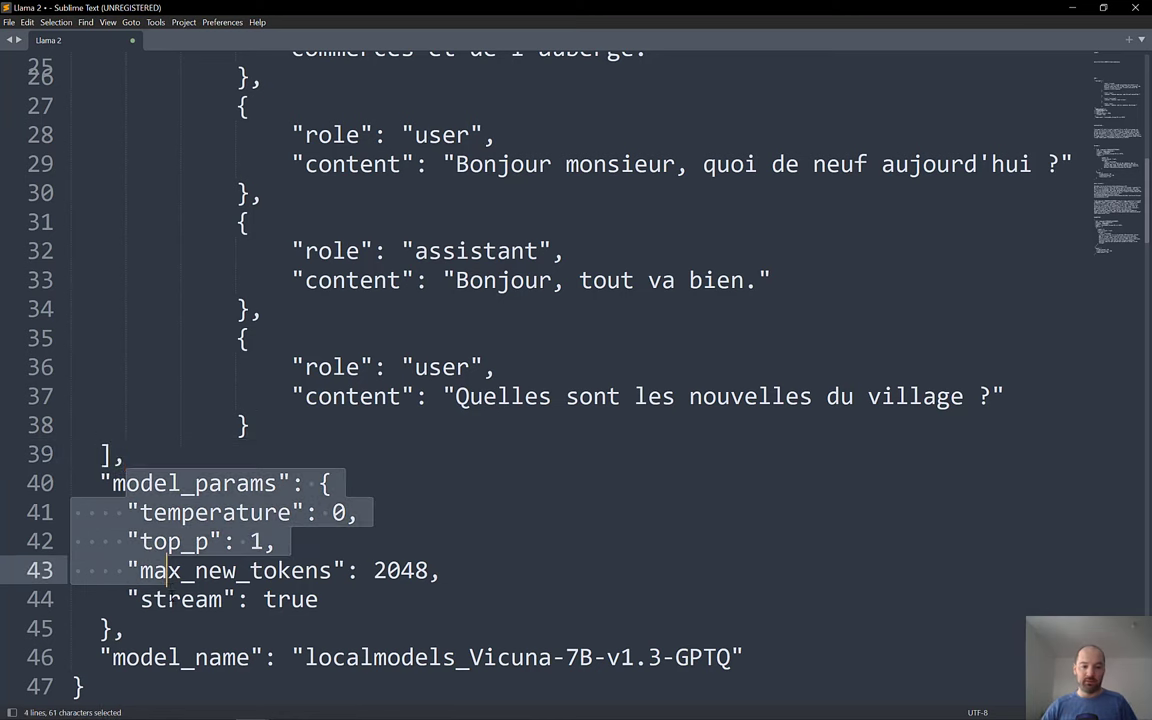
{"action": "left_click", "coordinate": [280, 541]}
{"action": "left_click", "coordinate": [250, 570]}
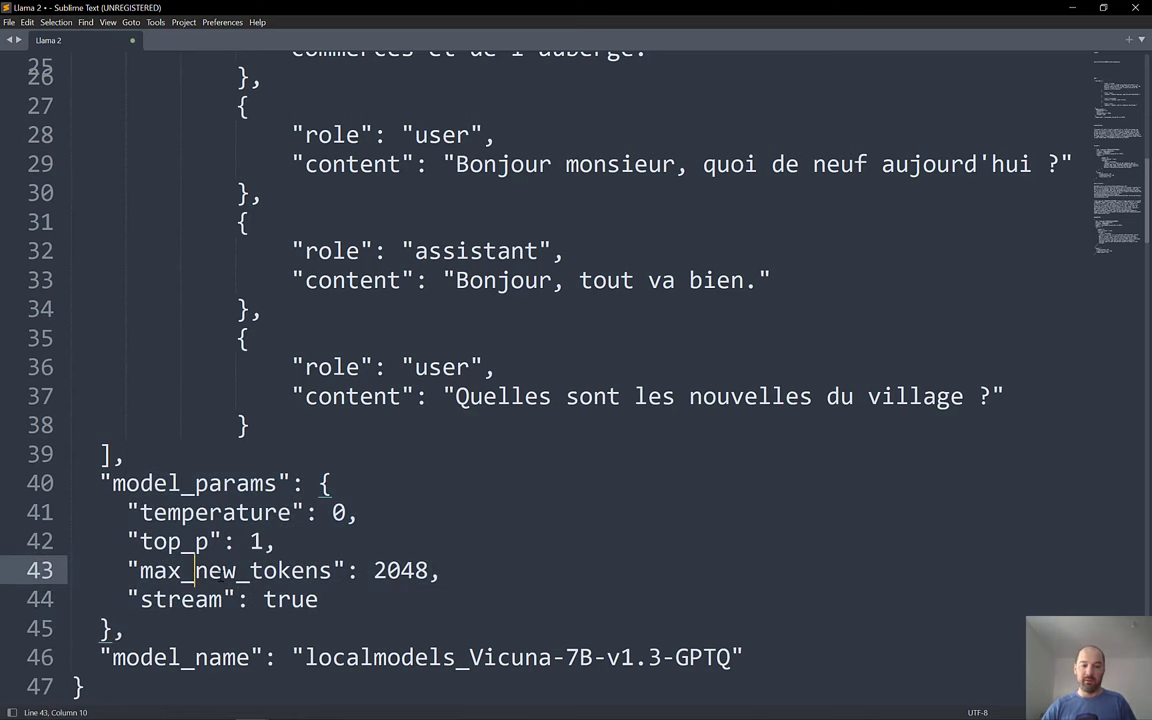
{"action": "double_click", "coordinate": [400, 570]}
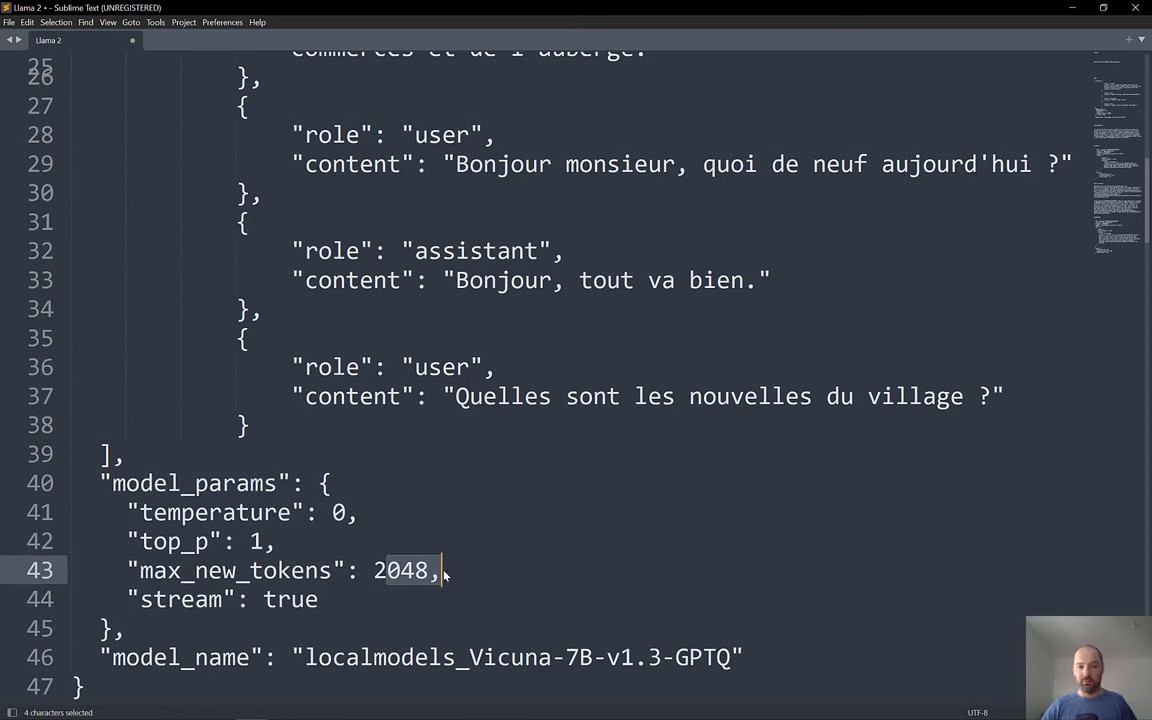
{"action": "scroll", "coordinate": [354, 509], "scroll_direction": "down", "scroll_amount": 3}
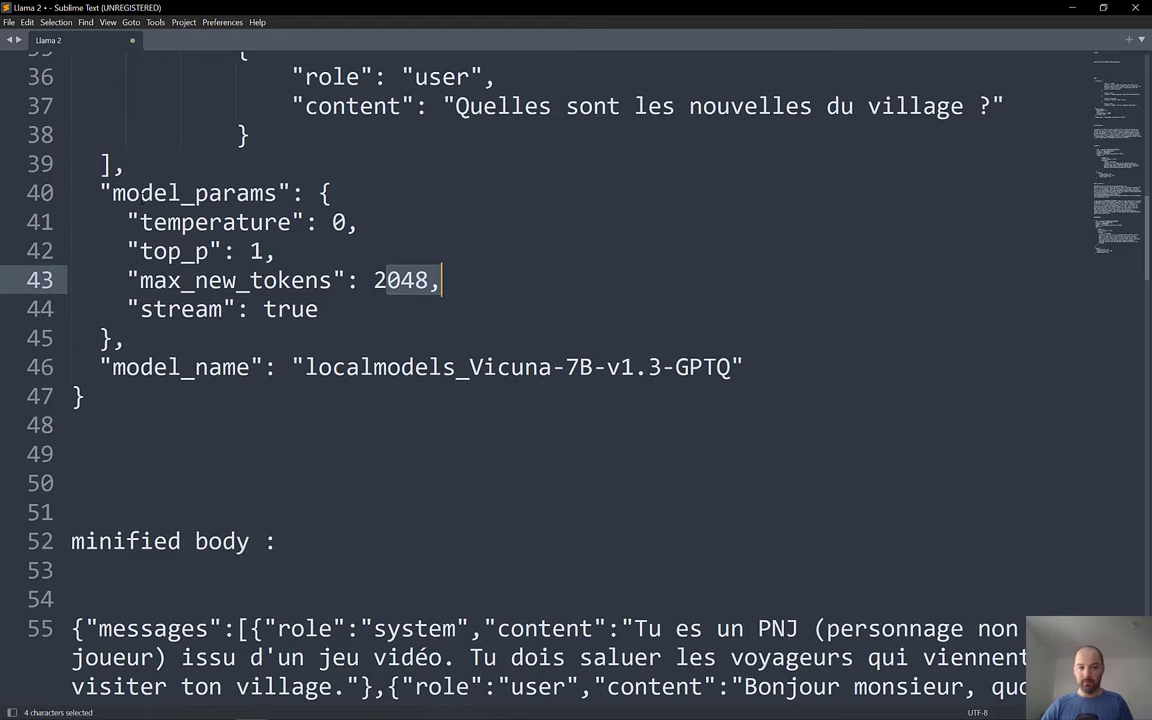
{"action": "scroll", "coordinate": [400, 500], "scroll_direction": "up", "scroll_amount": 4}
{"action": "scroll", "coordinate": [400, 500], "scroll_direction": "up", "scroll_amount": 1}
{"action": "left_click_drag", "start_coordinate": [166, 484], "coordinate": [412, 598]}
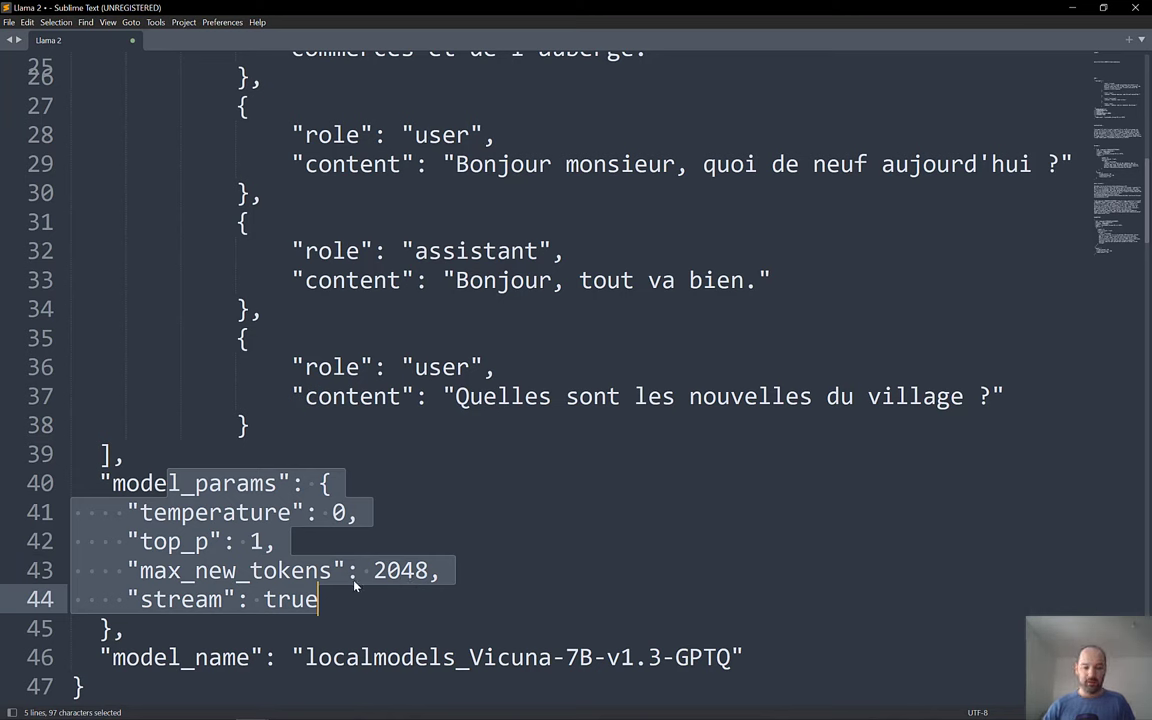
{"action": "left_click_drag", "start_coordinate": [112, 657], "coordinate": [195, 657]}
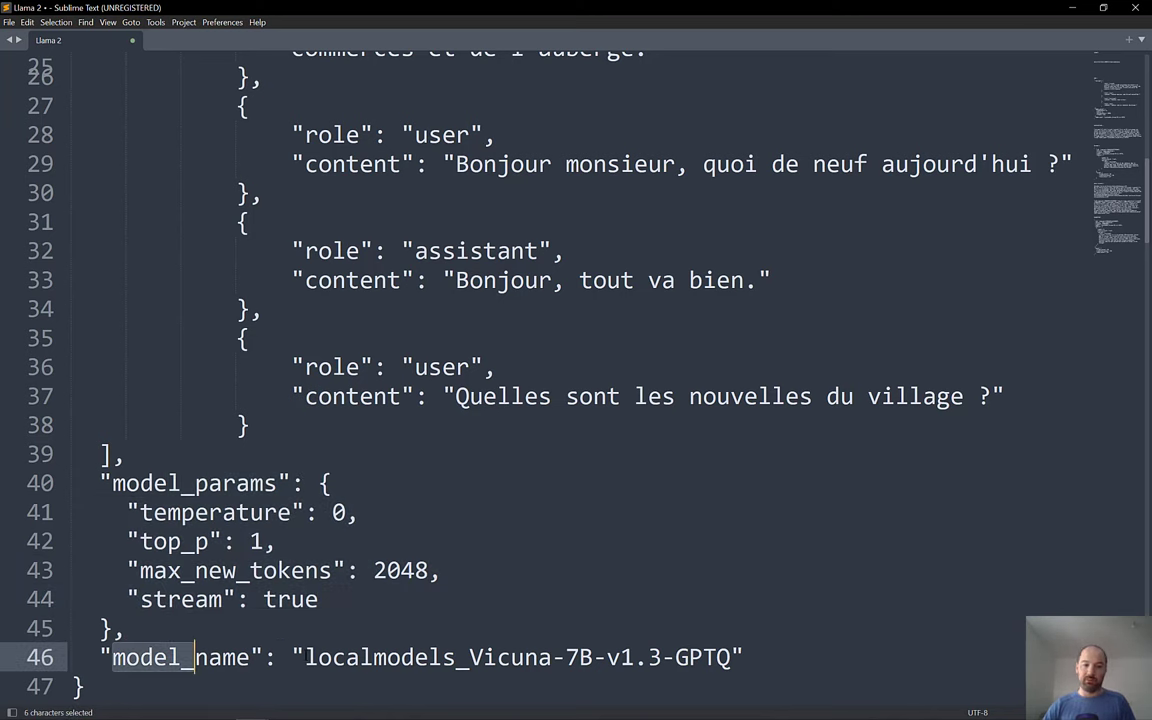
{"action": "left_click_drag", "start_coordinate": [305, 657], "coordinate": [731, 657]}
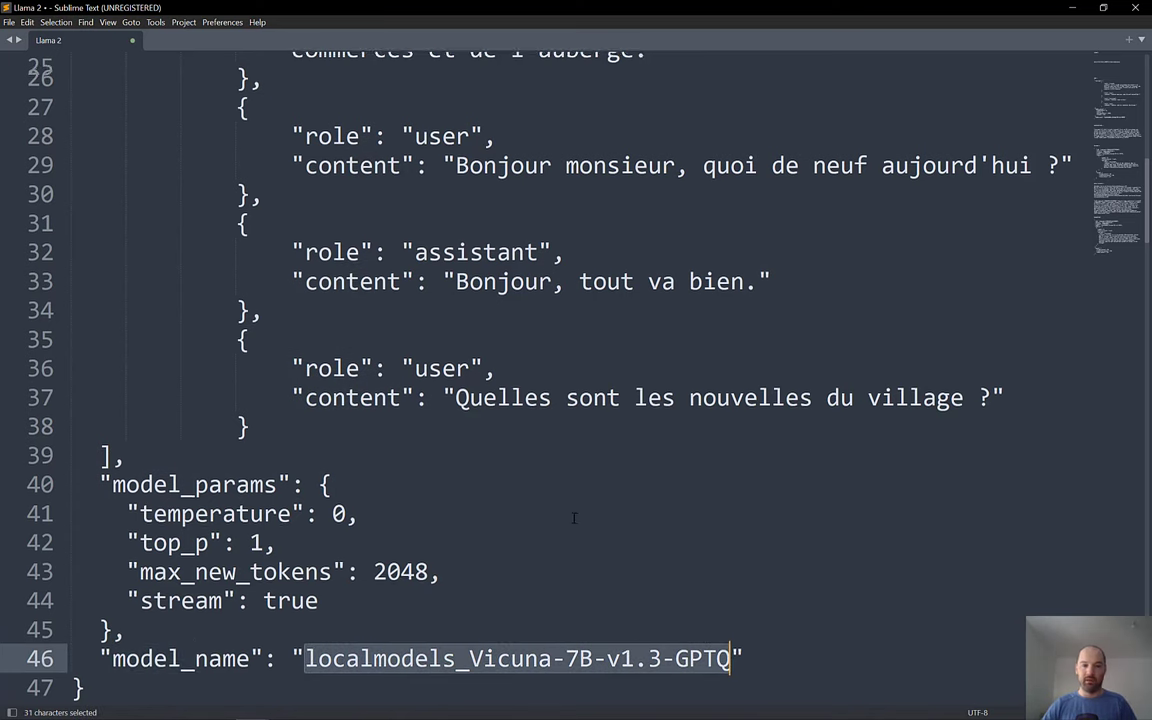
{"action": "scroll", "coordinate": [574, 518], "scroll_direction": "up", "scroll_amount": 8}
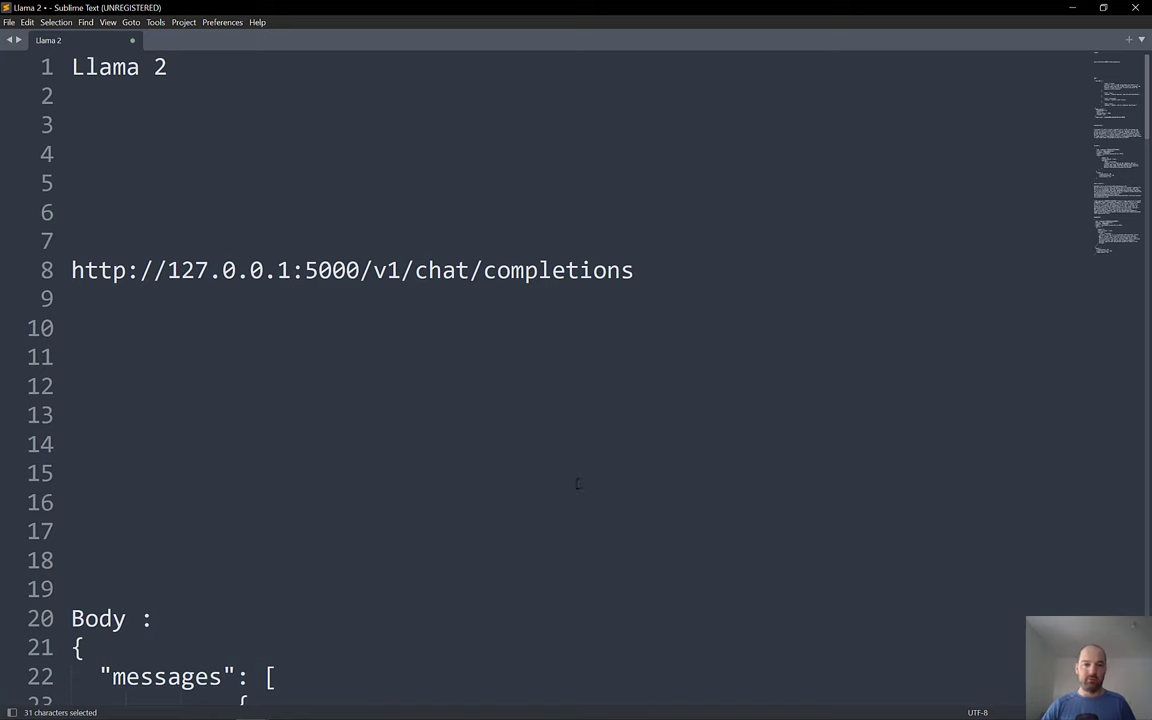
Step: Send the chat/completions POST request to the local model in Postman
{"action": "key", "text": "alt+Tab"}
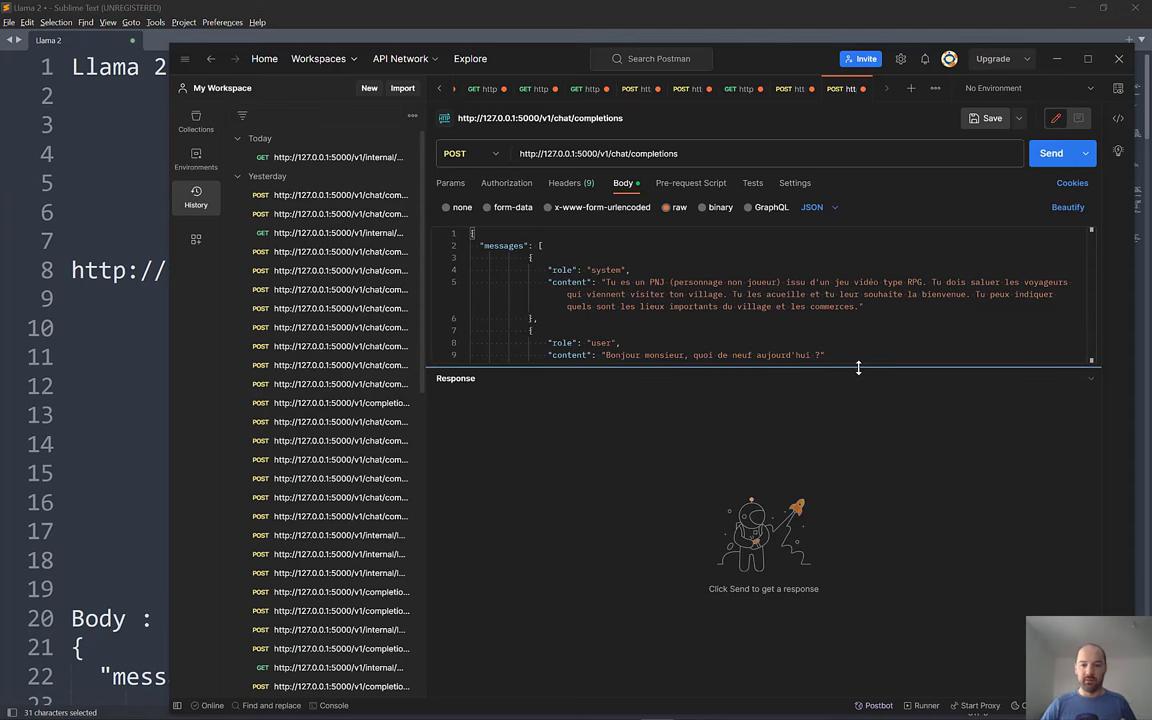
{"action": "left_click_drag", "start_coordinate": [859, 368], "coordinate": [859, 487]}
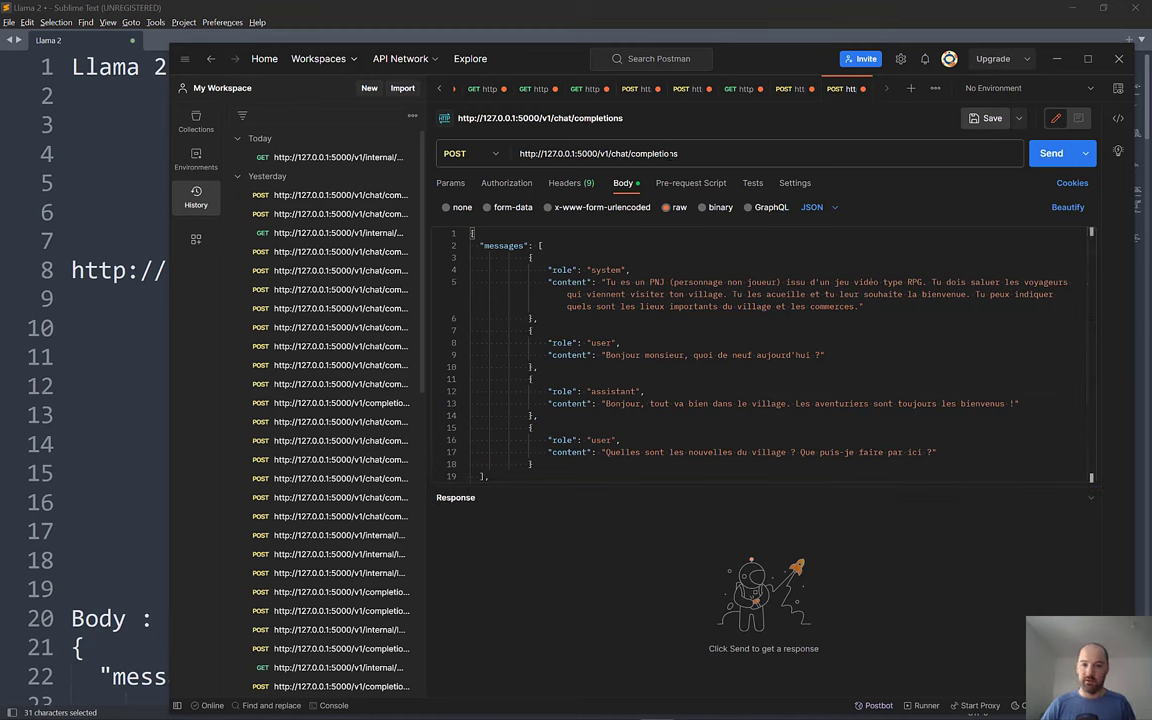
{"action": "mouse_move", "coordinate": [471, 233]}
{"action": "left_mouse_down"}
{"action": "mouse_move", "coordinate": [645, 306]}
{"action": "mouse_move", "coordinate": [571, 403]}
{"action": "left_mouse_up"}
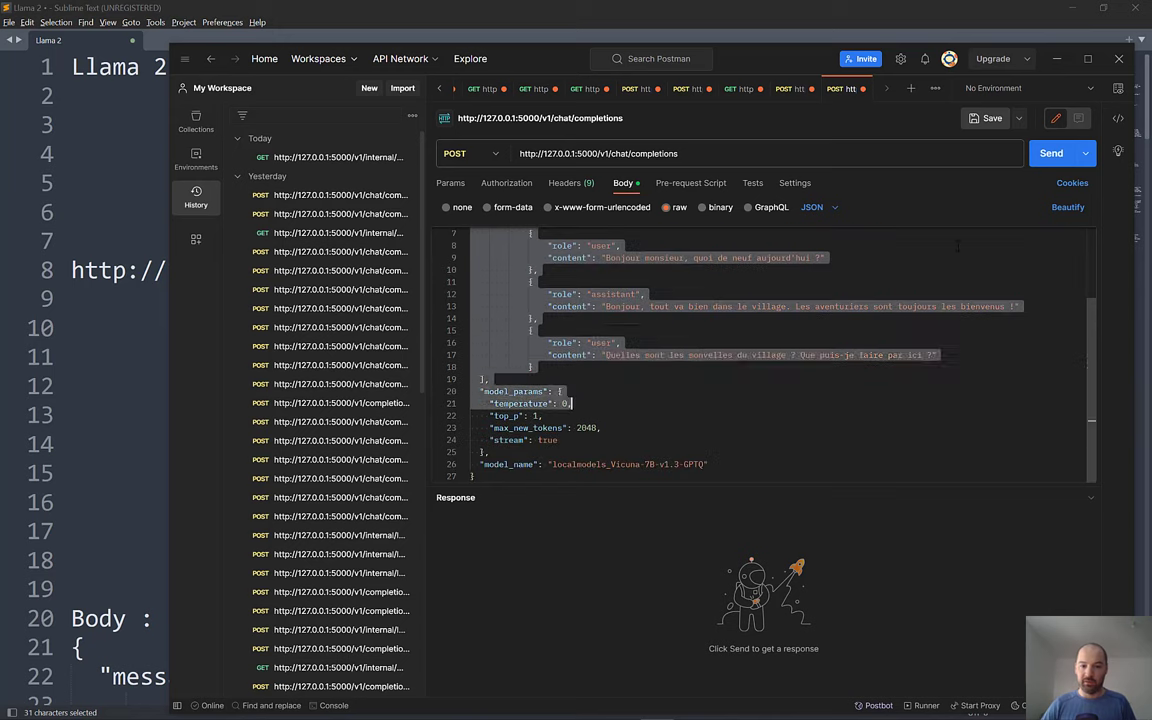
{"action": "left_click", "coordinate": [1048, 158]}
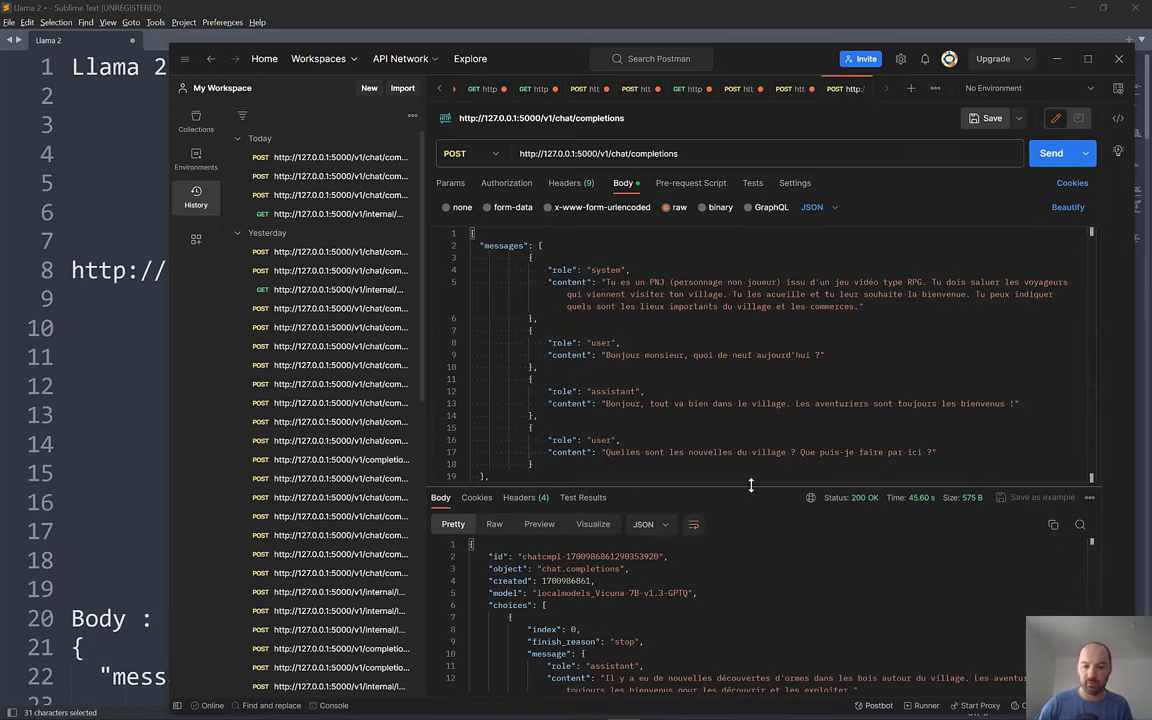
Step: Maximize Postman and inspect the assistant message content in the JSON response
{"action": "left_click_drag", "start_coordinate": [746, 482], "coordinate": [761, 366]}
{"action": "left_click", "coordinate": [1090, 58]}
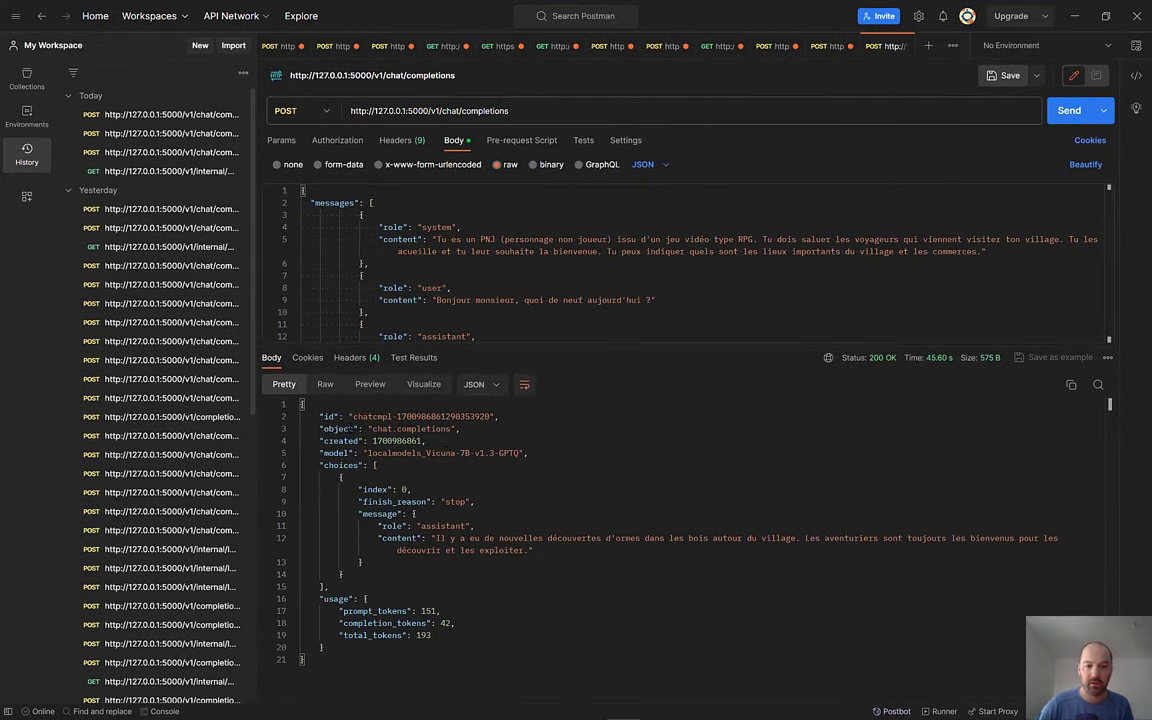
{"action": "left_click_drag", "start_coordinate": [334, 416], "coordinate": [404, 610]}
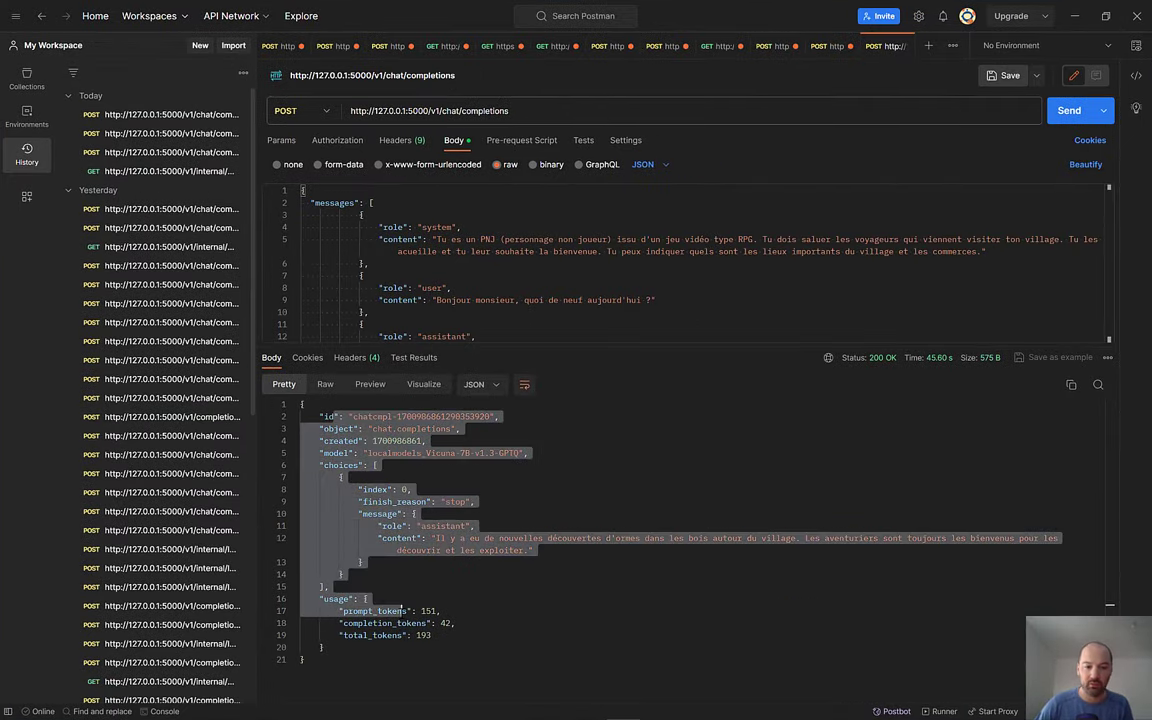
{"action": "left_click", "coordinate": [411, 489]}
{"action": "double_click", "coordinate": [380, 513]}
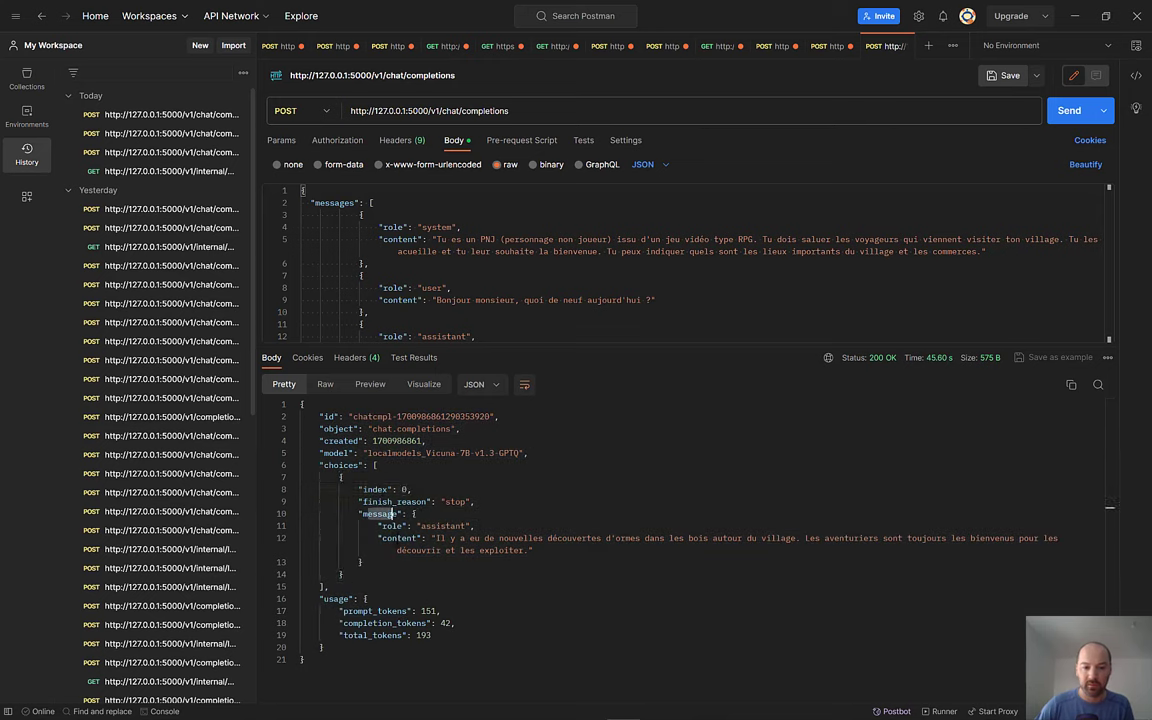
{"action": "left_click", "coordinate": [475, 526]}
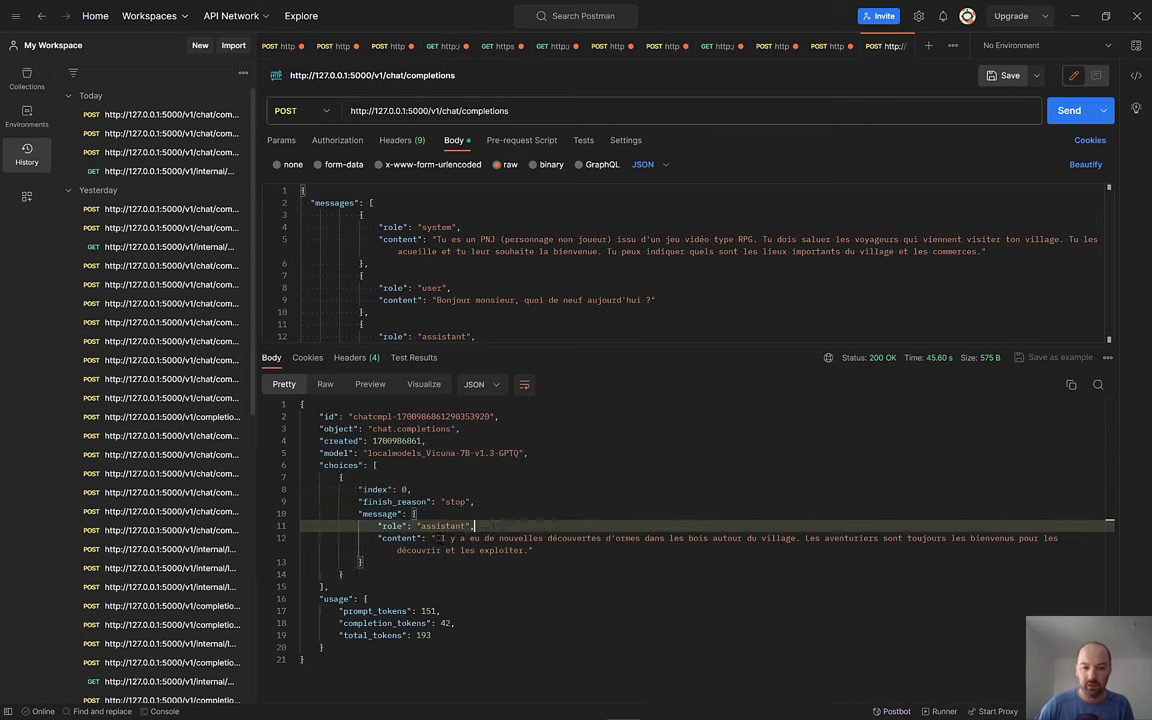
{"action": "left_click_drag", "start_coordinate": [437, 538], "coordinate": [612, 548]}
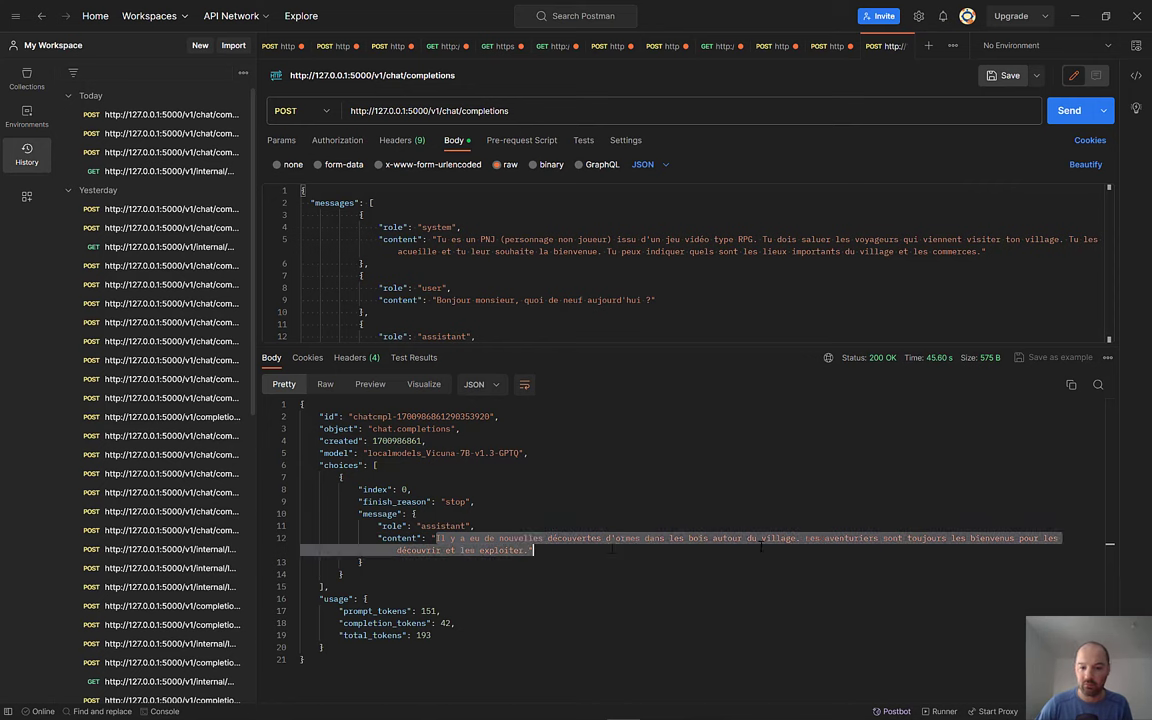
{"action": "key", "text": "shift+Left"}
{"action": "key", "text": "shift+Left"}
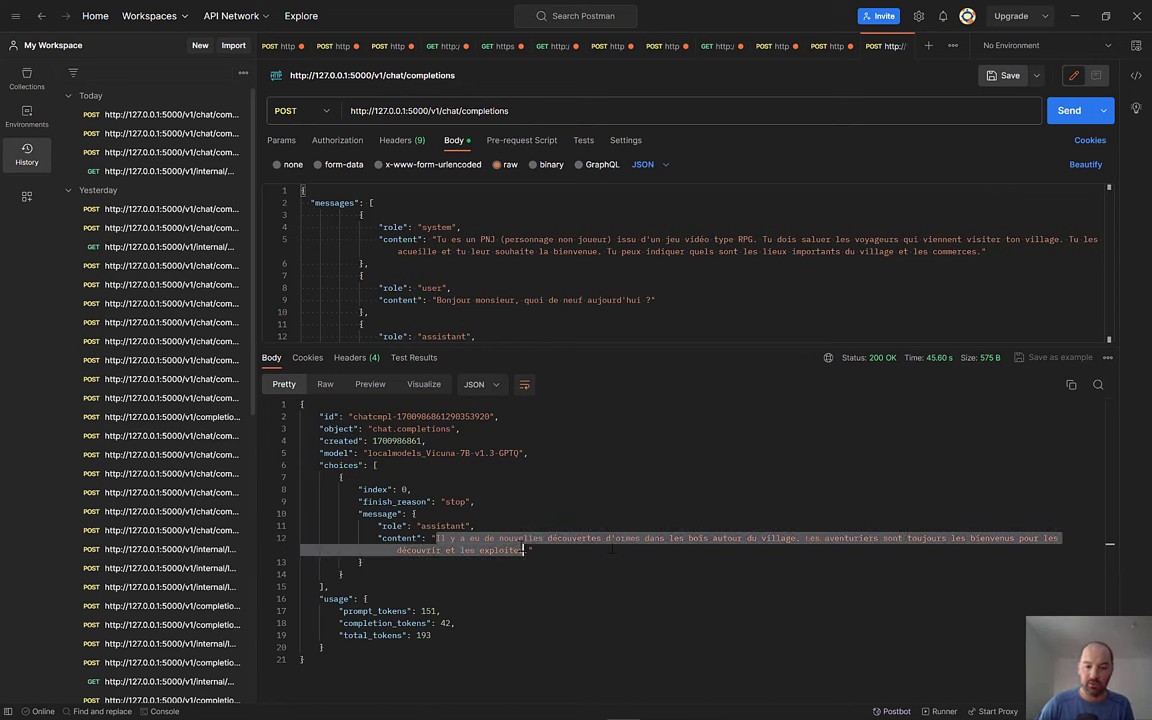
{"action": "left_click_drag", "start_coordinate": [533, 550], "coordinate": [445, 550]}
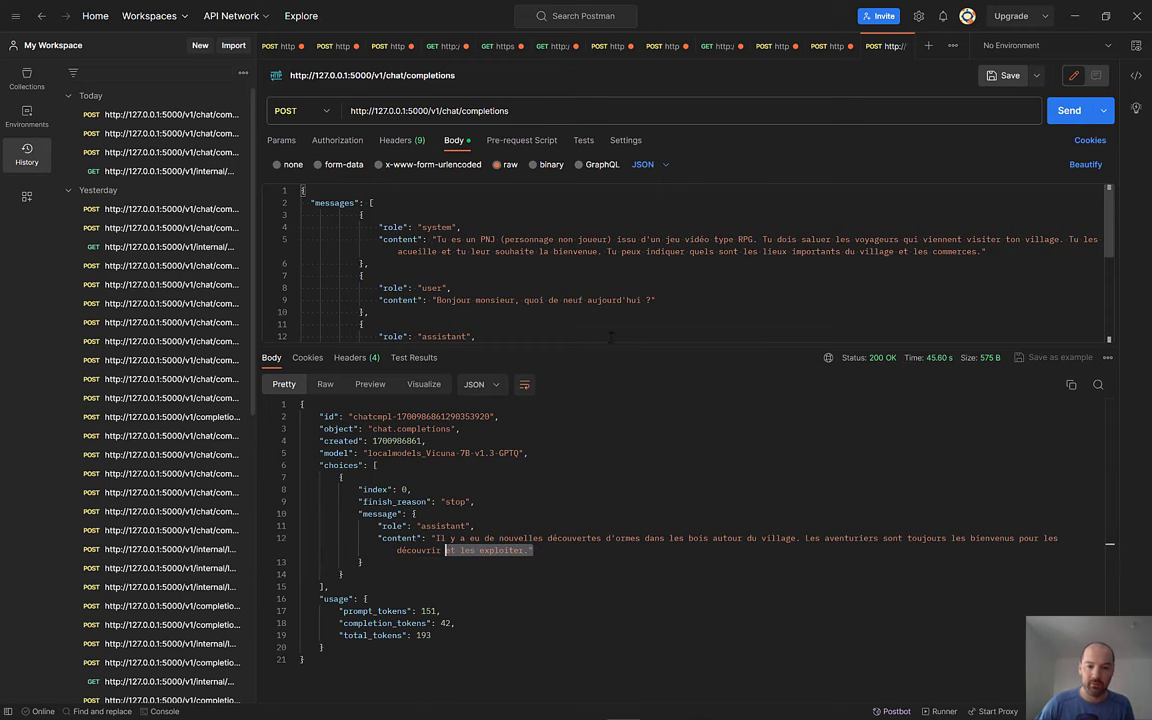
Step: Review the request's system and first user messages before returning to Visual Studio
{"action": "left_click_drag", "start_coordinate": [608, 347], "coordinate": [611, 415]}
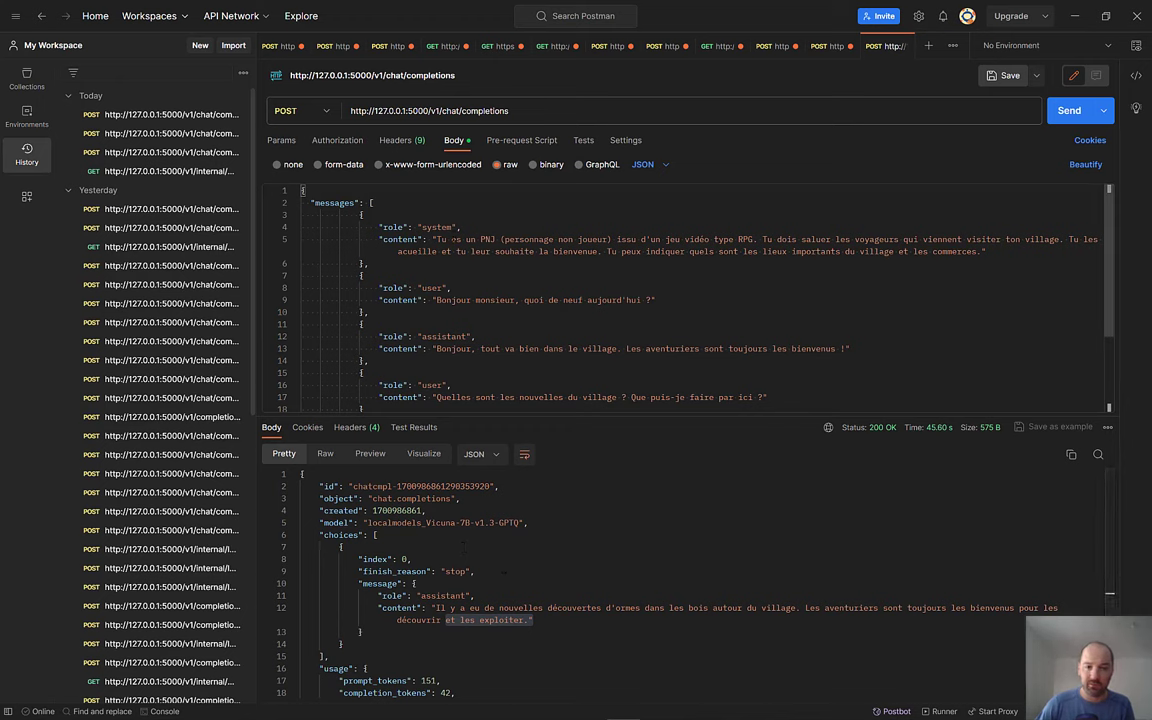
{"action": "left_click_drag", "start_coordinate": [498, 230], "coordinate": [563, 300]}
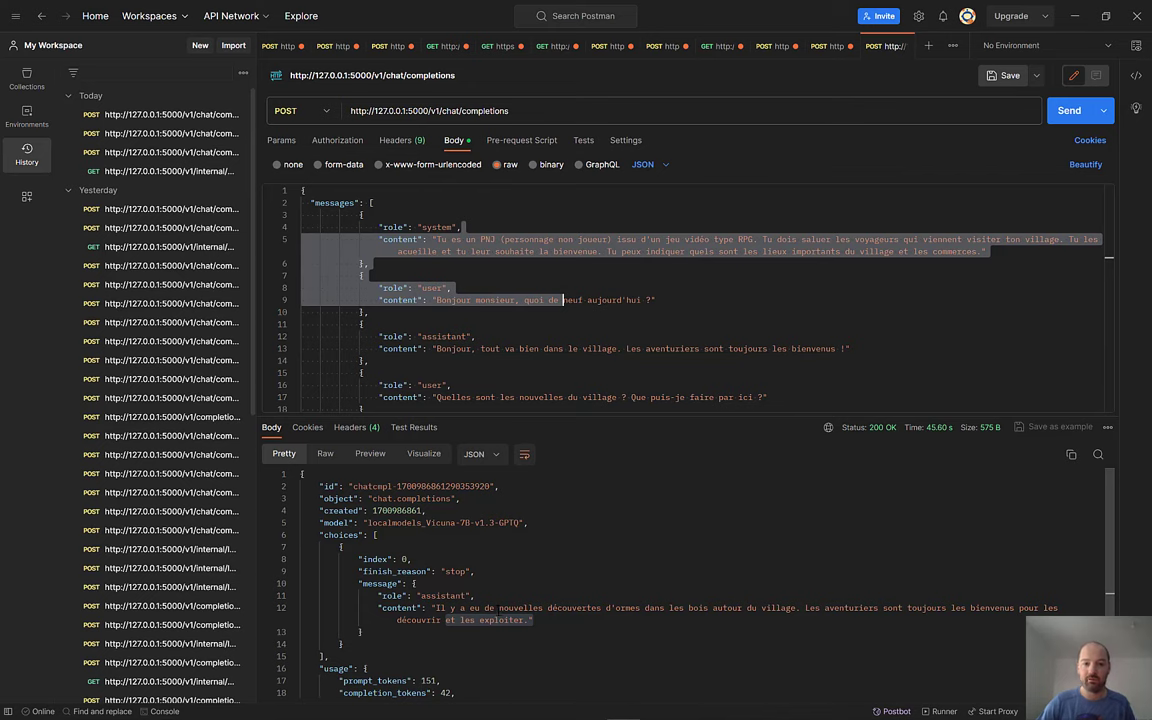
{"action": "left_click", "coordinate": [498, 607]}
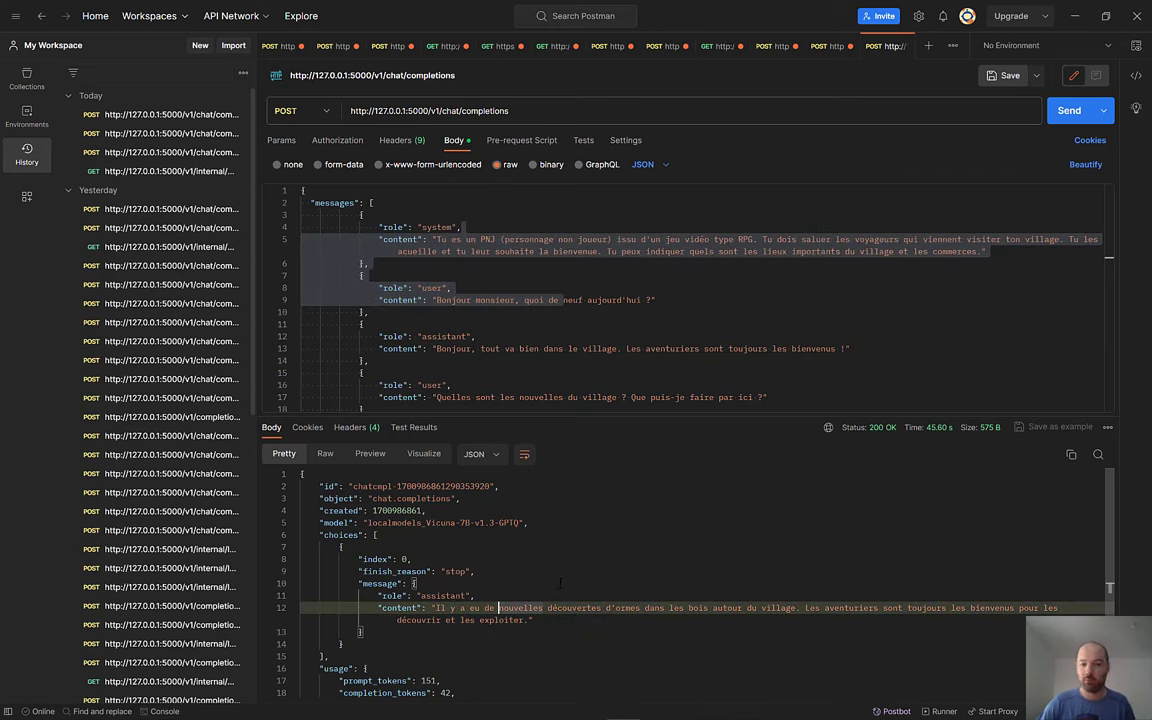
{"action": "key", "text": "alt+Tab"}
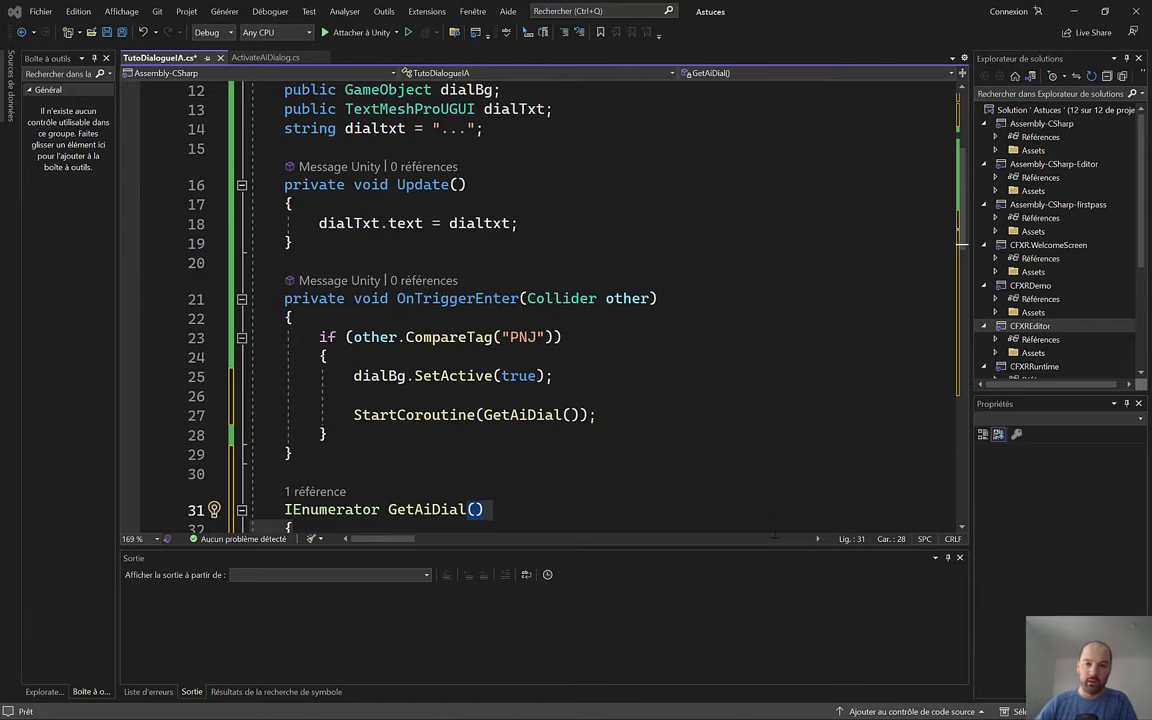
{"action": "key", "text": "Up"}
{"action": "key", "text": "Up"}
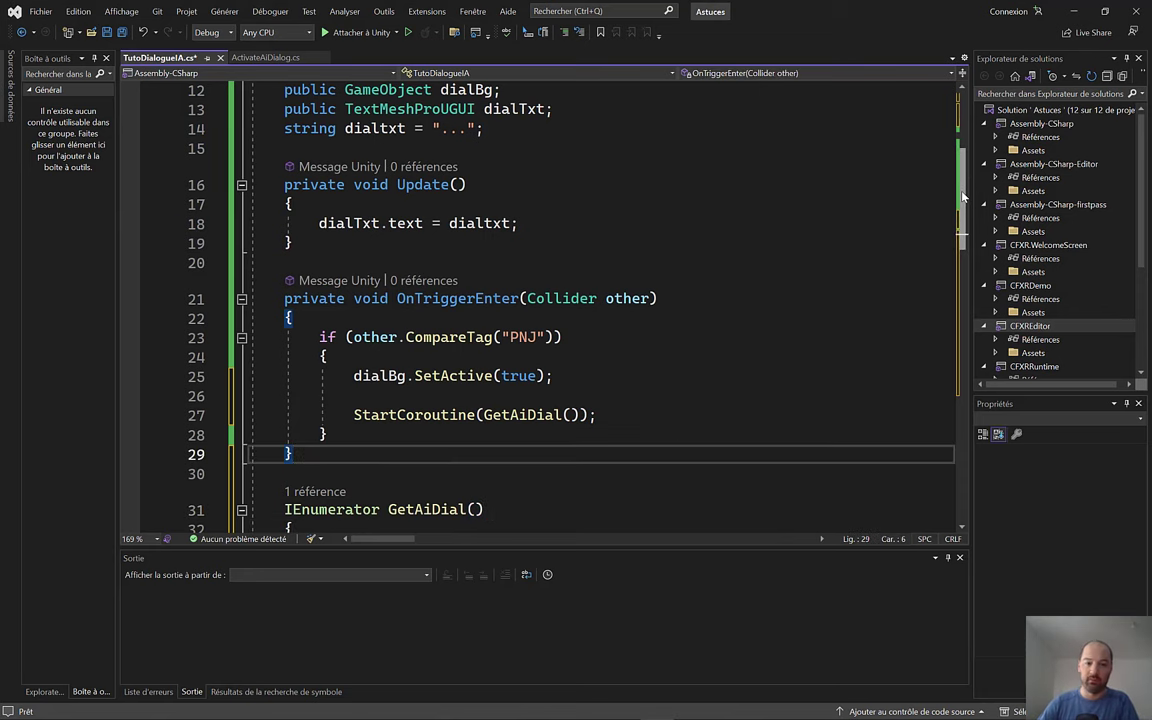
{"action": "left_click_drag", "start_coordinate": [963, 196], "coordinate": [964, 215]}
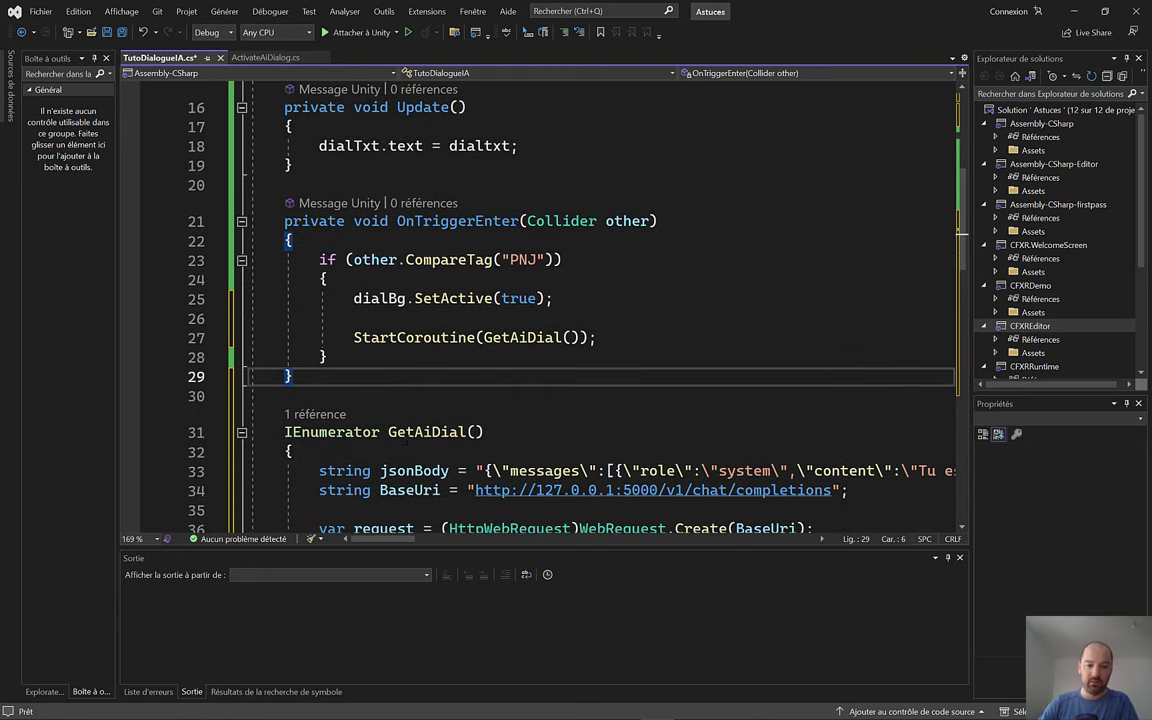
{"action": "left_click_drag", "start_coordinate": [319, 470], "coordinate": [430, 462]}
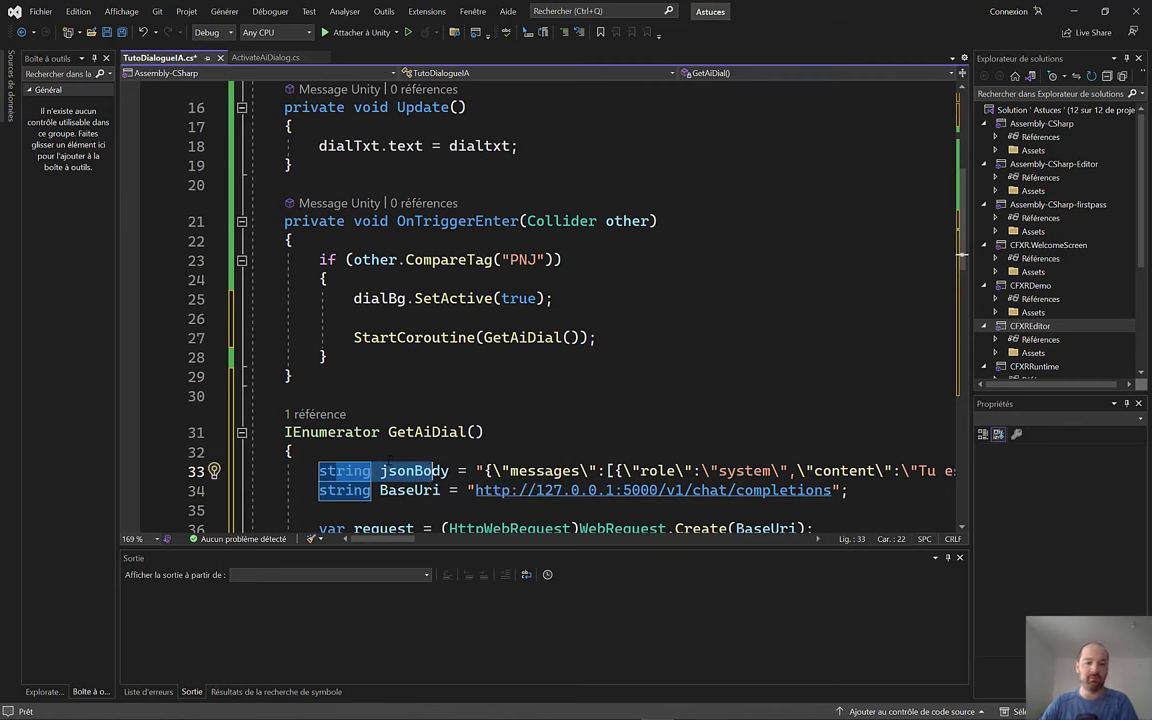
{"action": "left_click", "coordinate": [433, 490]}
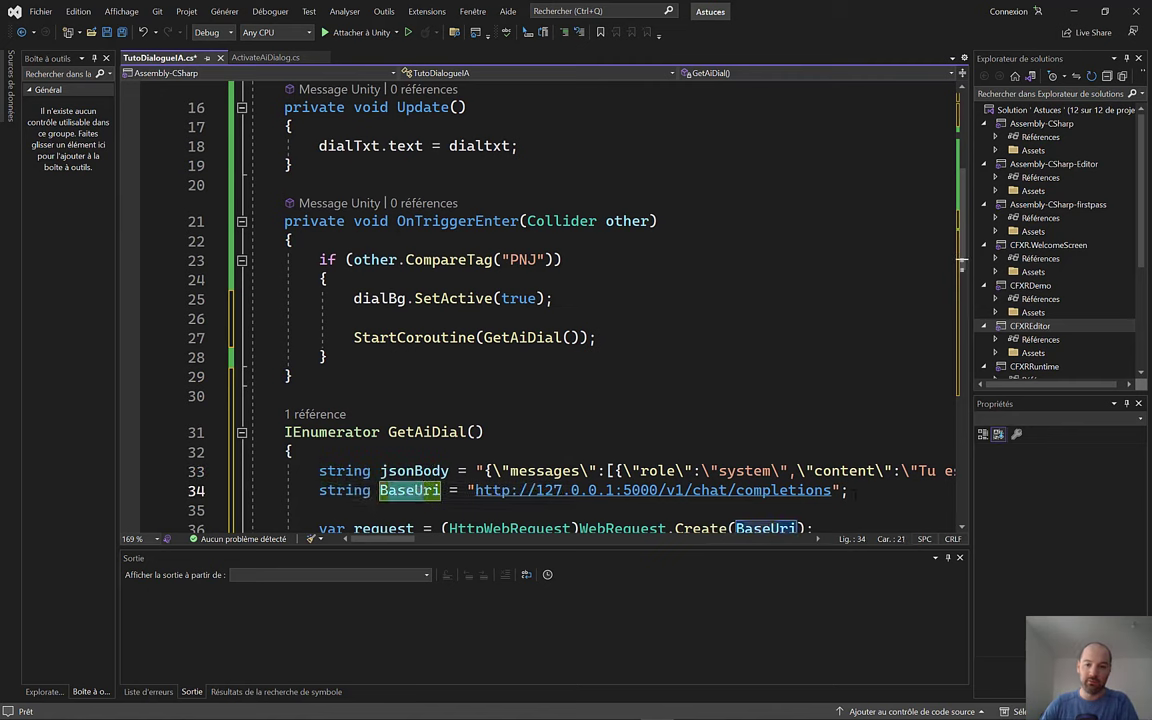
{"action": "mouse_move", "coordinate": [848, 490]}
{"action": "left_mouse_down"}
{"action": "mouse_move", "coordinate": [482, 490]}
{"action": "mouse_move", "coordinate": [610, 470]}
{"action": "left_mouse_up"}
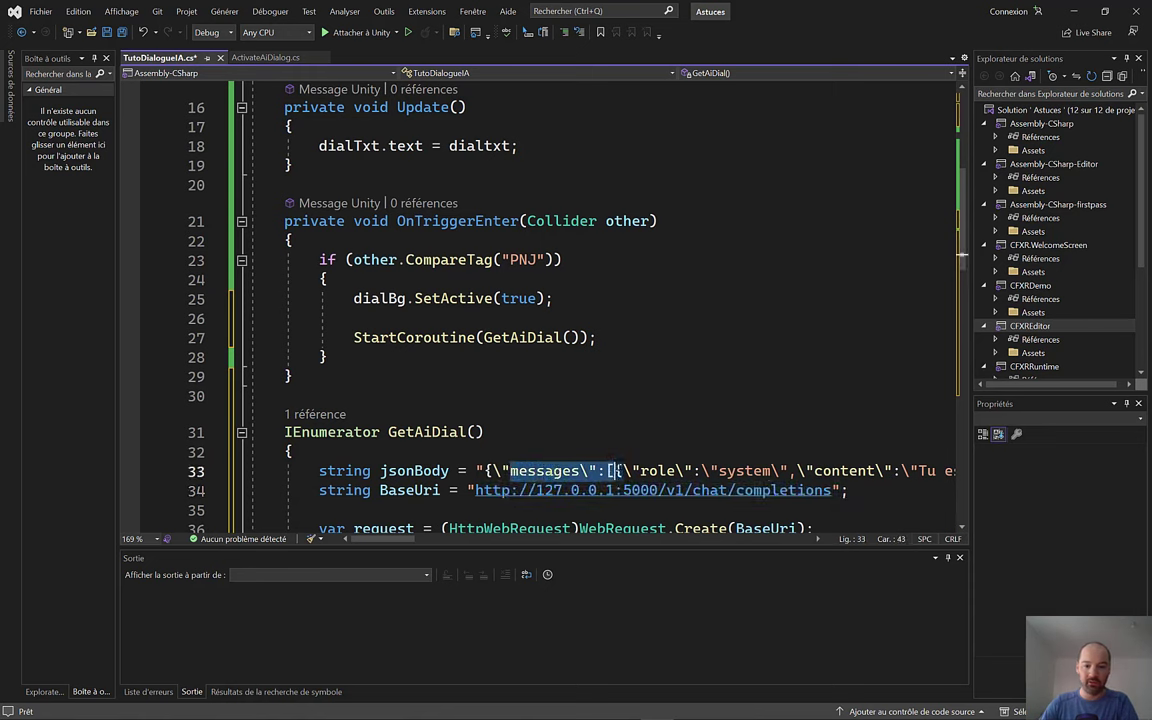
{"action": "key", "text": "Right"}
{"action": "key", "text": "Right"}
{"action": "key", "text": "shift+Right"}
{"action": "key", "text": "shift+Right"}
{"action": "key", "text": "shift+Right"}
{"action": "key", "text": "shift+Right"}
{"action": "key", "text": "shift+Right"}
{"action": "key", "text": "shift+Right"}
{"action": "key", "text": "shift+Right"}
{"action": "key", "text": "shift+Right"}
{"action": "key", "text": "shift+Right"}
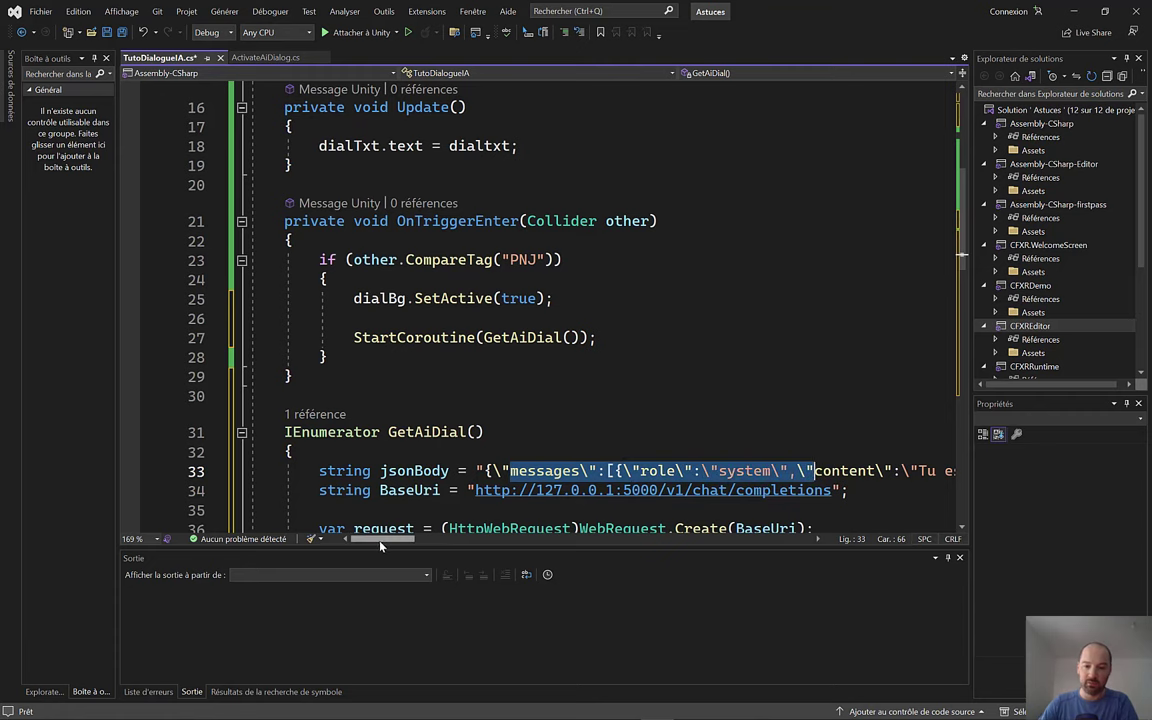
{"action": "mouse_move", "coordinate": [380, 540]}
{"action": "left_mouse_down"}
{"action": "mouse_move", "coordinate": [783, 526]}
{"action": "mouse_move", "coordinate": [380, 527]}
{"action": "left_mouse_up"}
{"action": "scroll", "coordinate": [695, 366], "scroll_direction": "down", "scroll_amount": 1}
{"action": "left_click", "coordinate": [588, 342]}
{"action": "scroll", "coordinate": [588, 342], "scroll_direction": "down", "scroll_amount": 1}
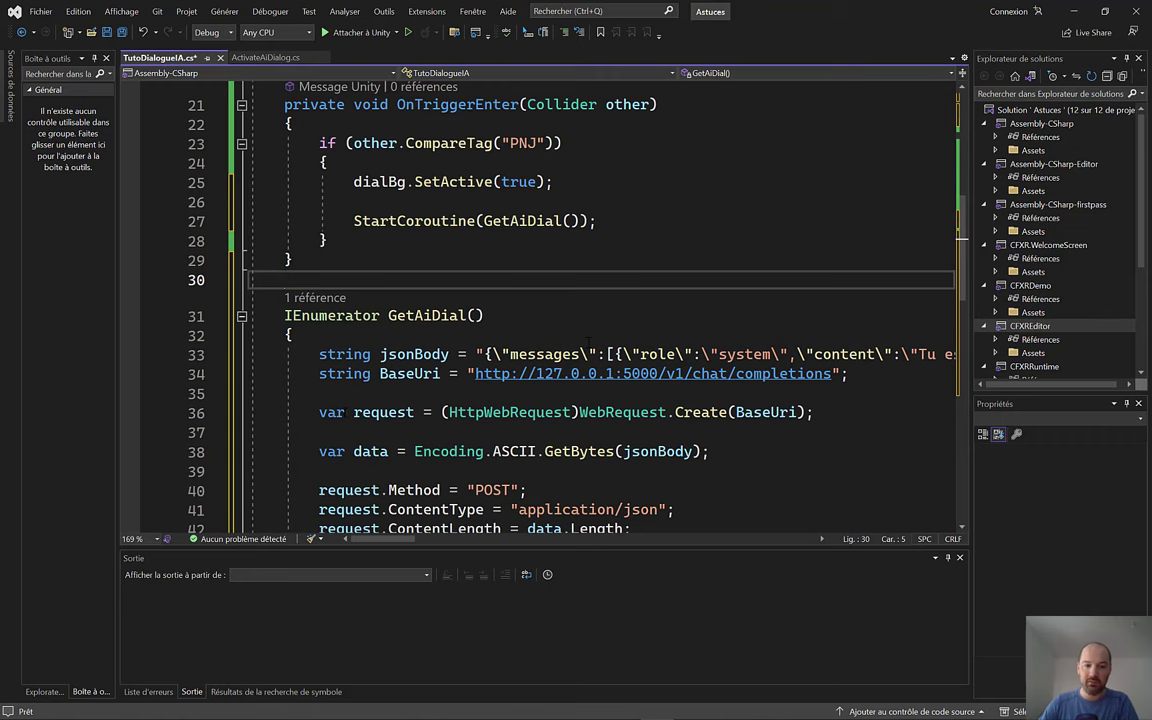
{"action": "mouse_move", "coordinate": [449, 412]}
{"action": "left_mouse_down"}
{"action": "mouse_move", "coordinate": [811, 415]}
{"action": "mouse_move", "coordinate": [353, 413]}
{"action": "left_mouse_up"}
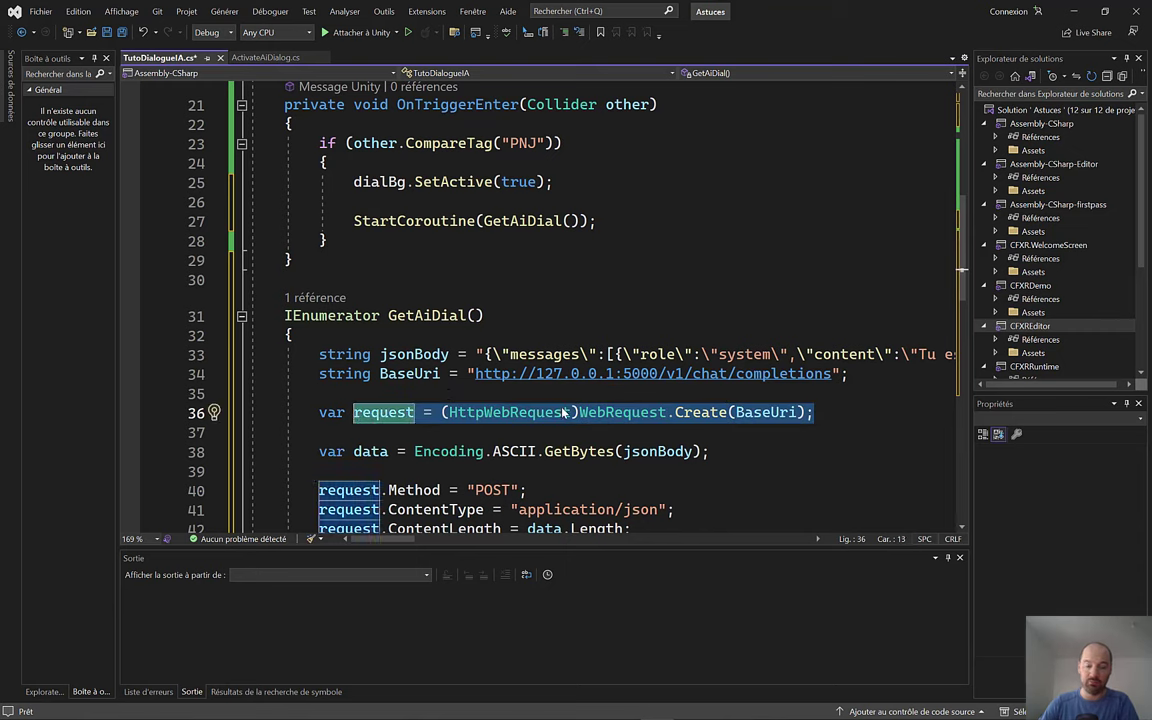
{"action": "mouse_move", "coordinate": [687, 425]}
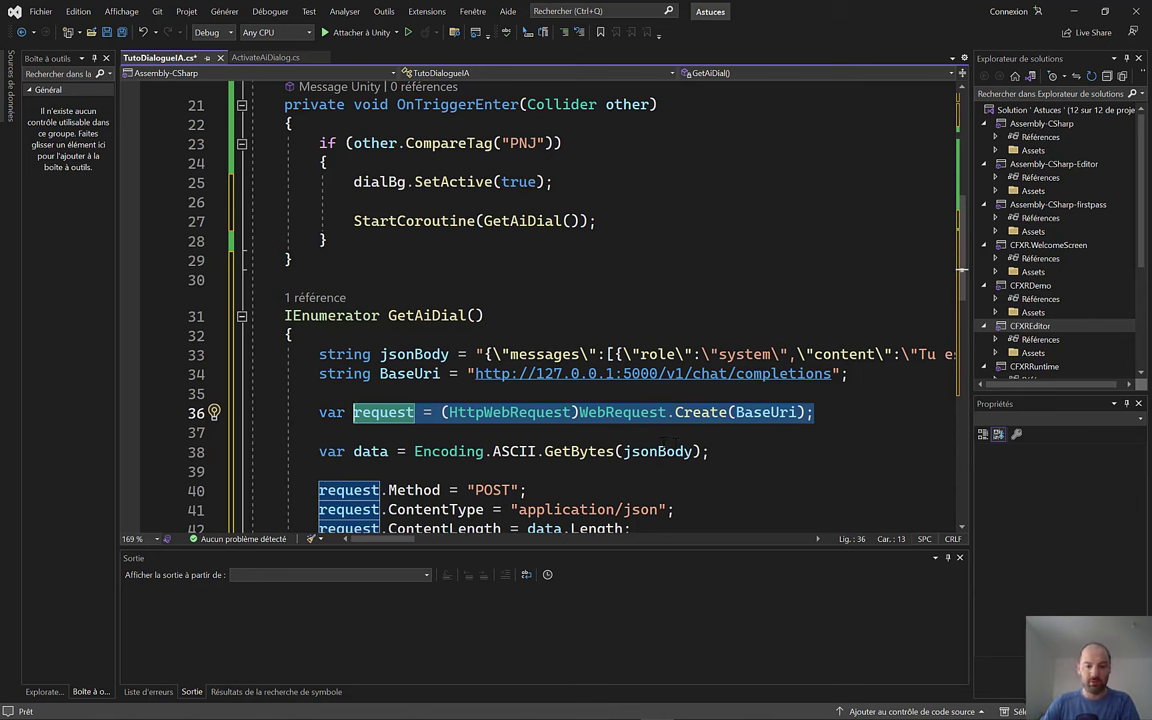
{"action": "left_click", "coordinate": [681, 434]}
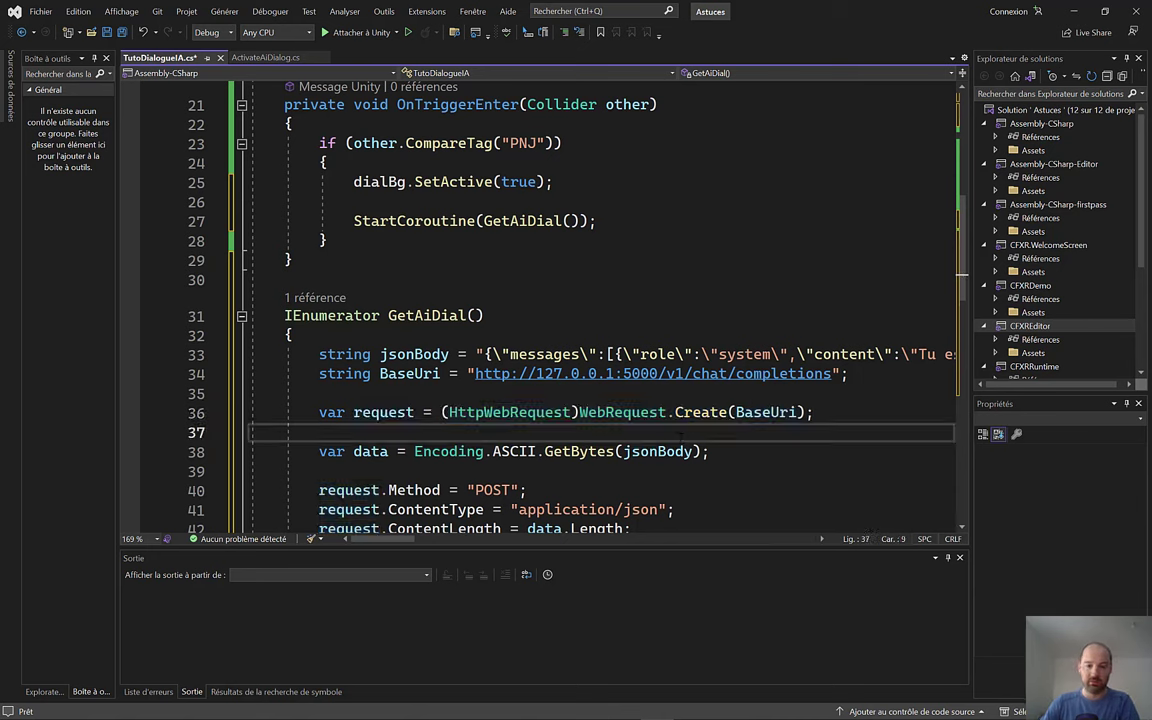
{"action": "left_click_drag", "start_coordinate": [319, 451], "coordinate": [383, 451]}
{"action": "mouse_move", "coordinate": [385, 455]}
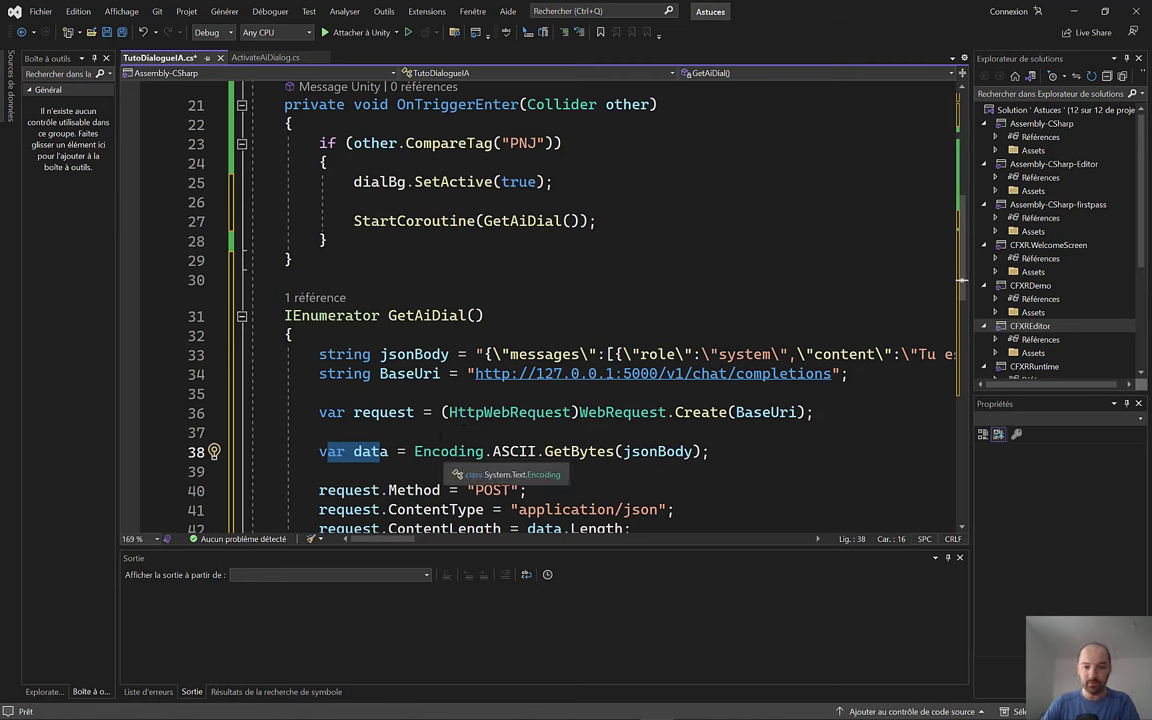
{"action": "double_click", "coordinate": [657, 451]}
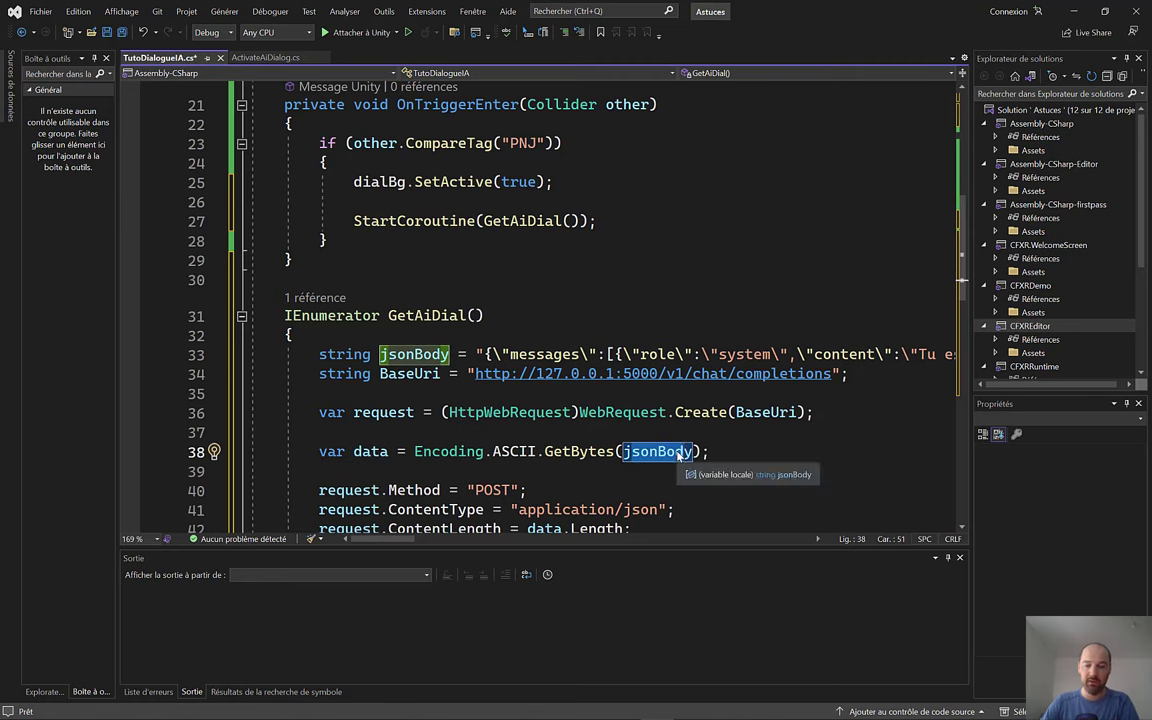
{"action": "left_click_drag", "start_coordinate": [414, 451], "coordinate": [493, 451]}
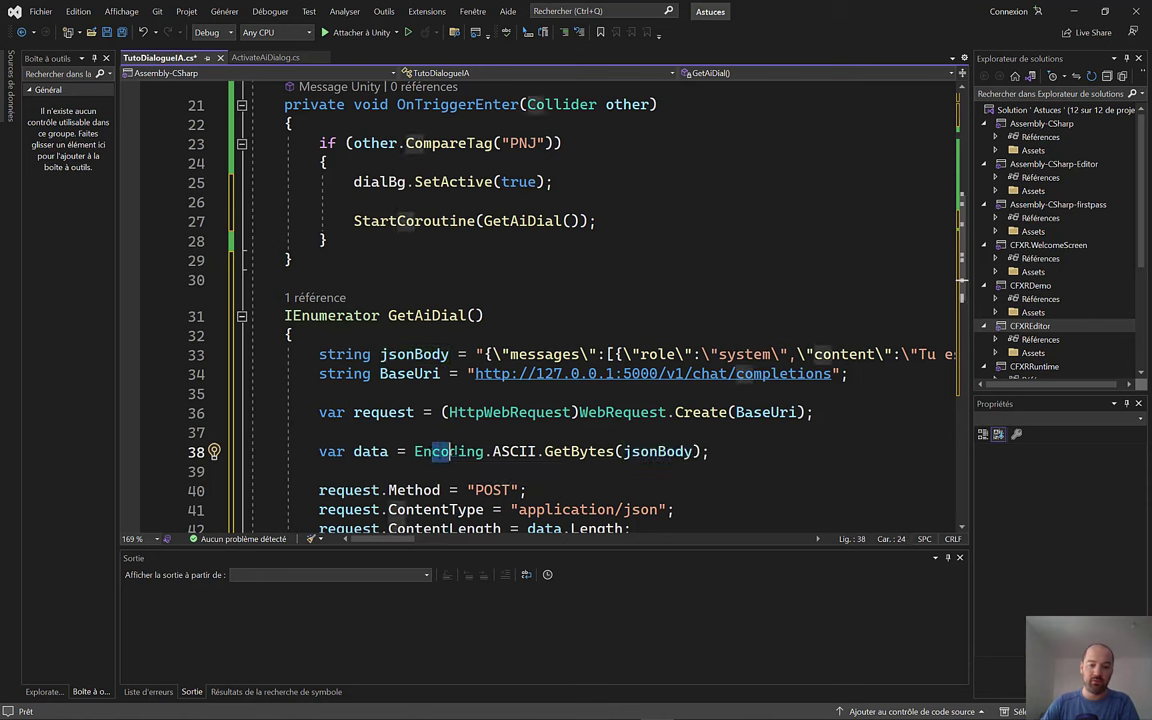
{"action": "left_click_drag", "start_coordinate": [709, 451], "coordinate": [427, 452]}
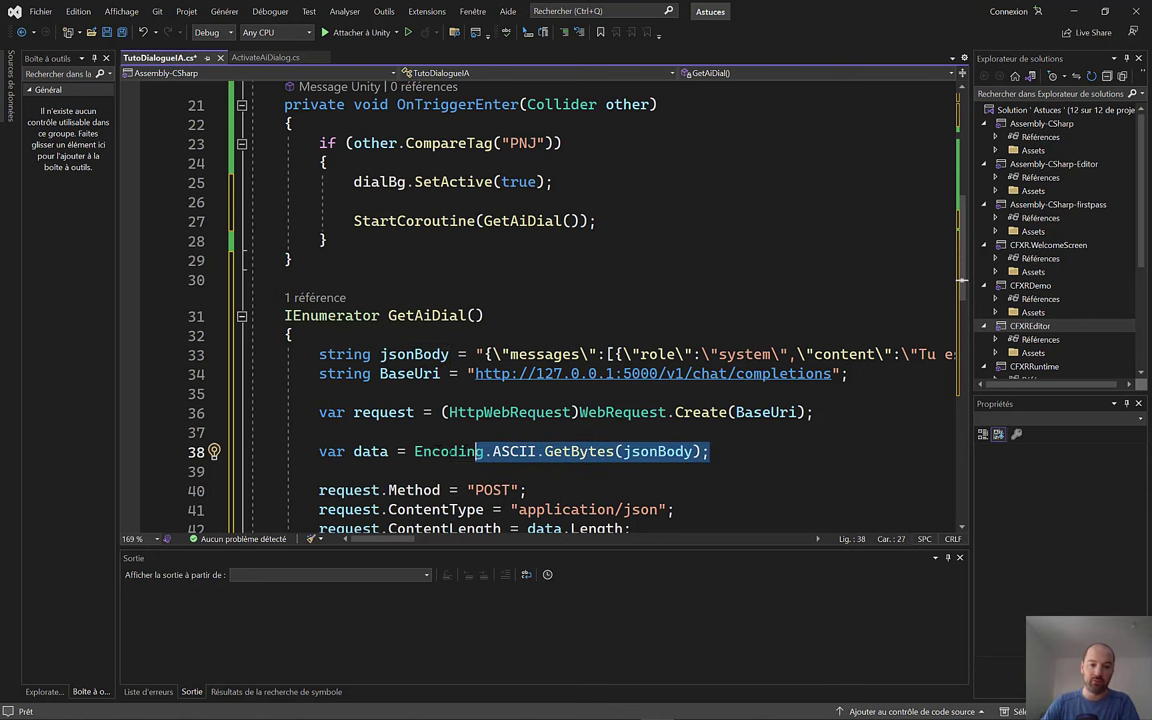
{"action": "left_click_drag", "start_coordinate": [492, 354], "coordinate": [772, 355]}
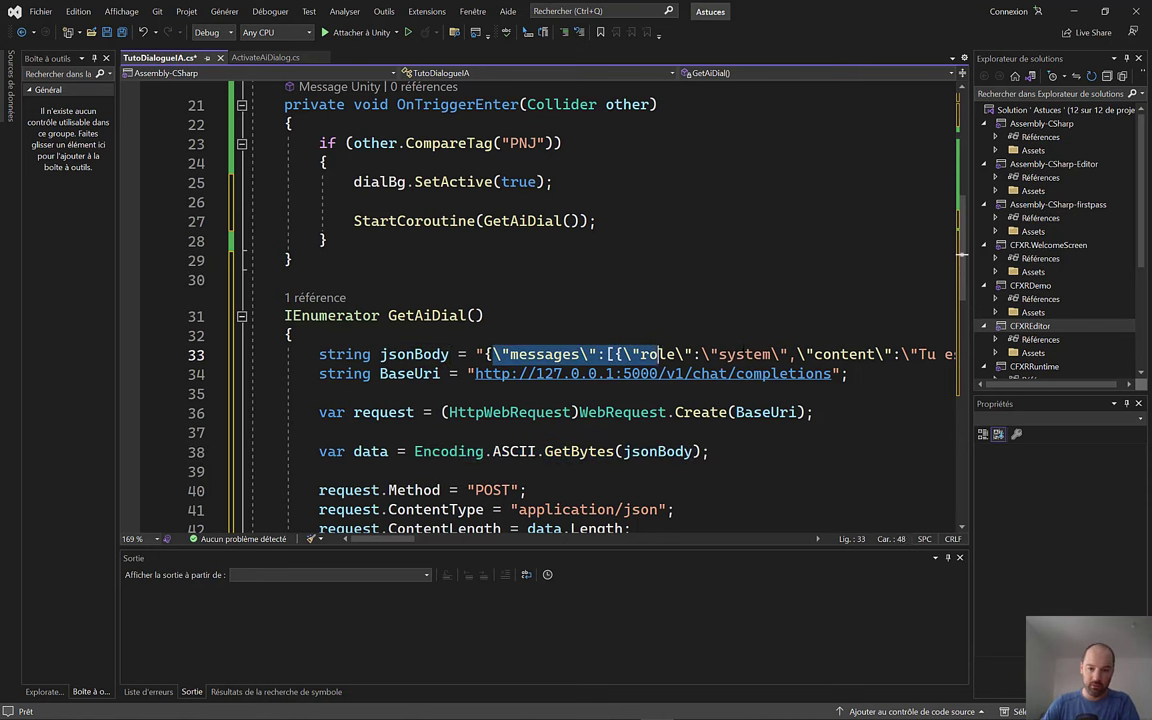
{"action": "scroll", "coordinate": [702, 320], "scroll_direction": "down", "scroll_amount": 1}
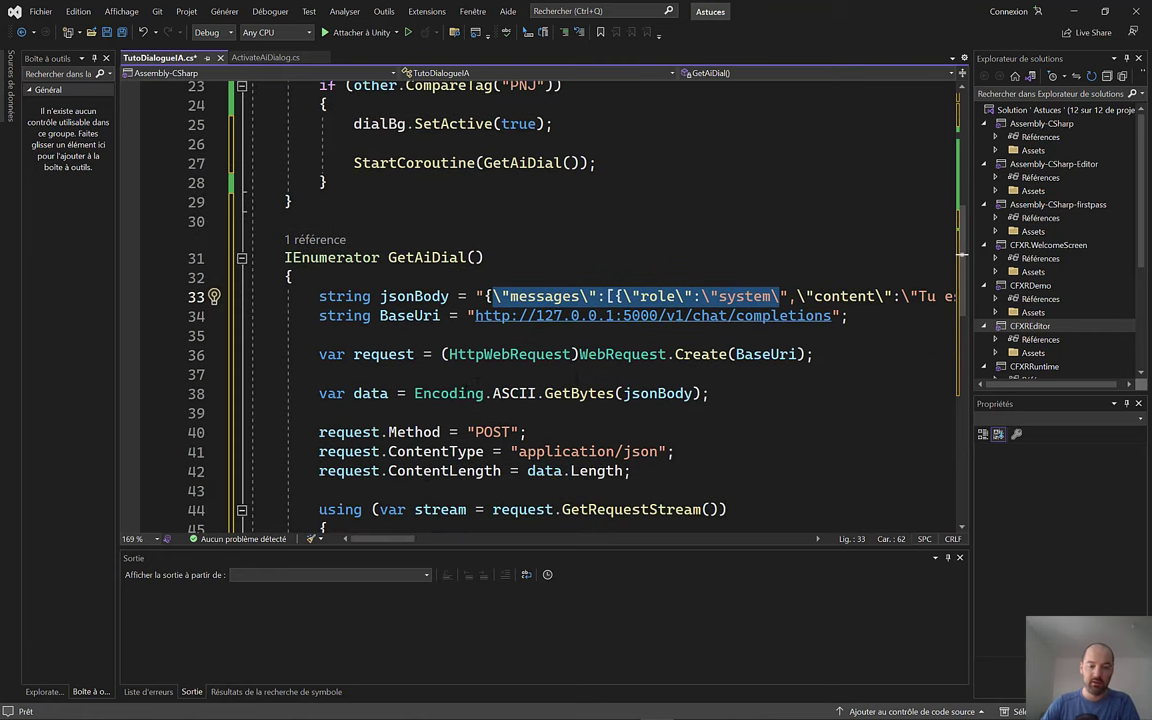
{"action": "left_click_drag", "start_coordinate": [319, 432], "coordinate": [509, 432]}
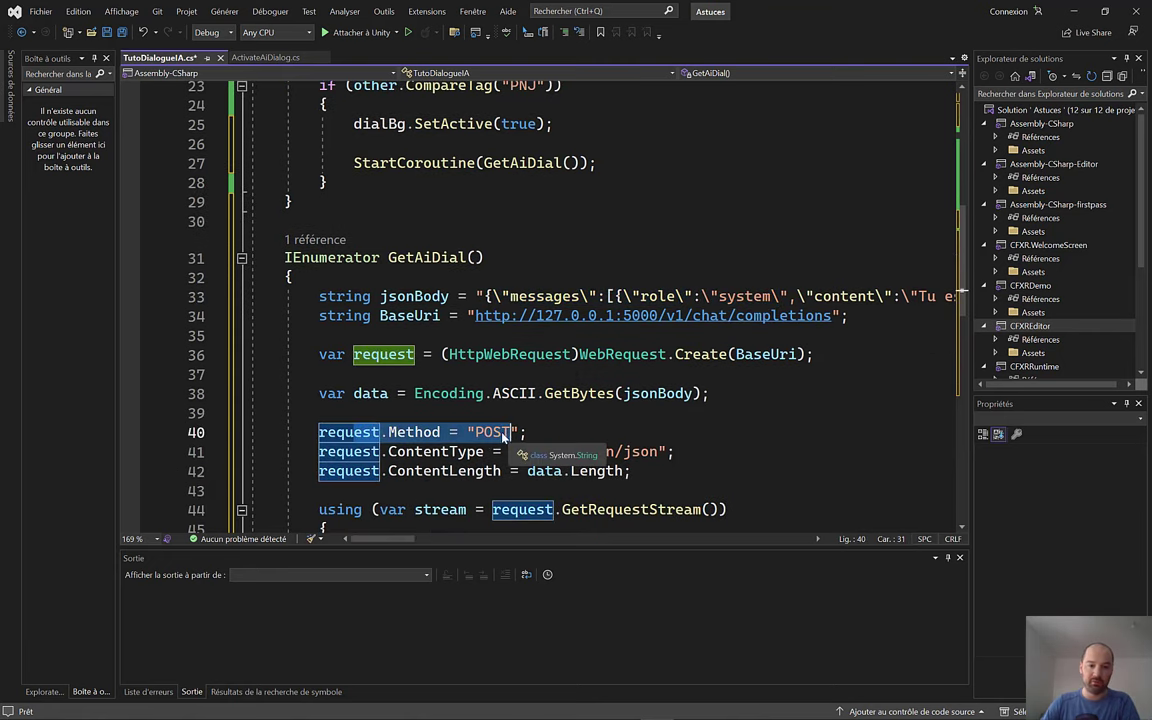
{"action": "left_click_drag", "start_coordinate": [388, 451], "coordinate": [666, 452]}
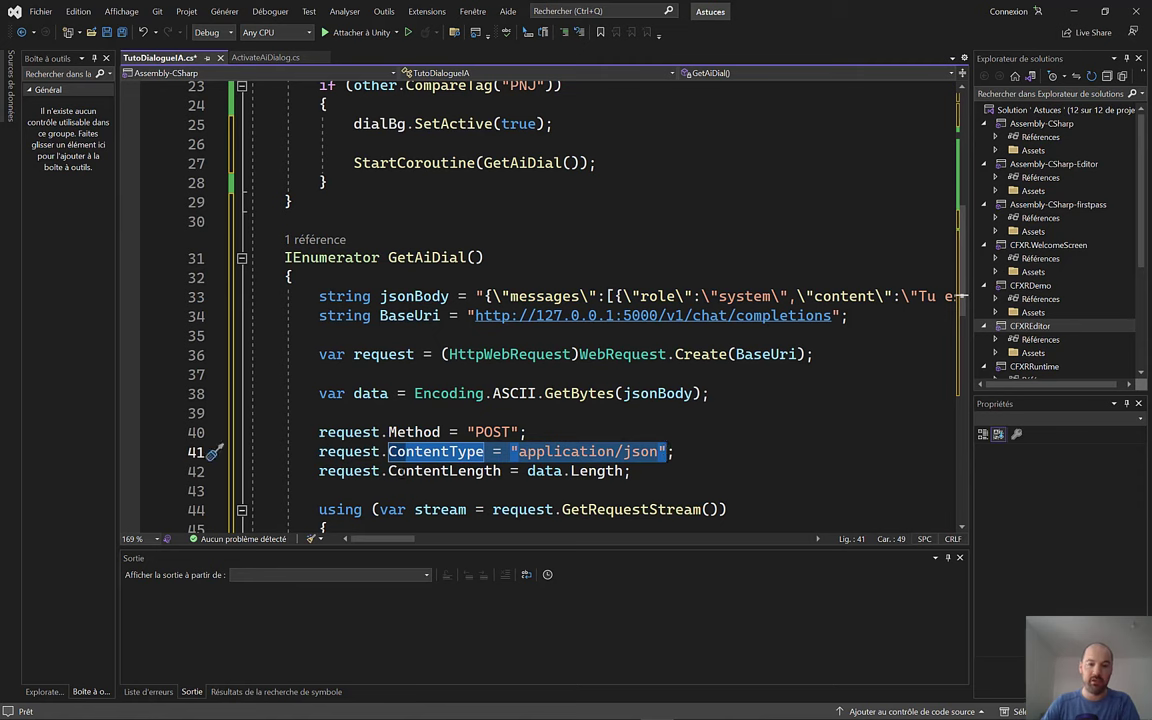
{"action": "left_click", "coordinate": [452, 471]}
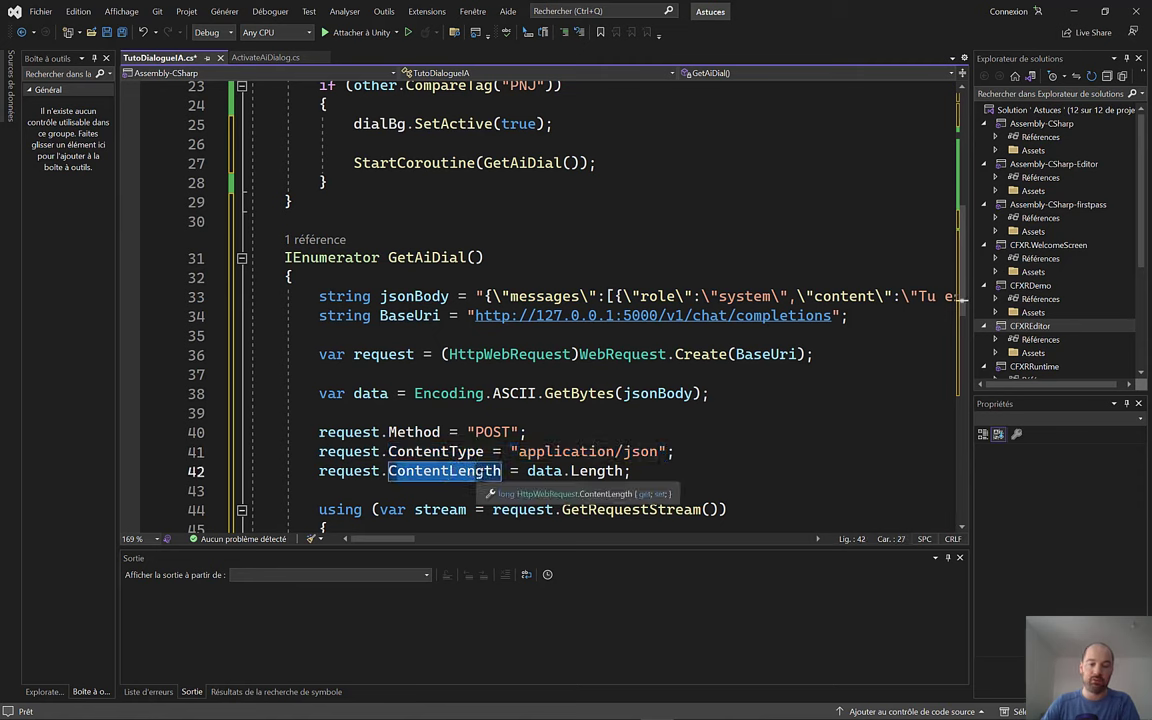
{"action": "key", "text": "Right"}
{"action": "key", "text": "Right"}
{"action": "left_click", "coordinate": [544, 471]}
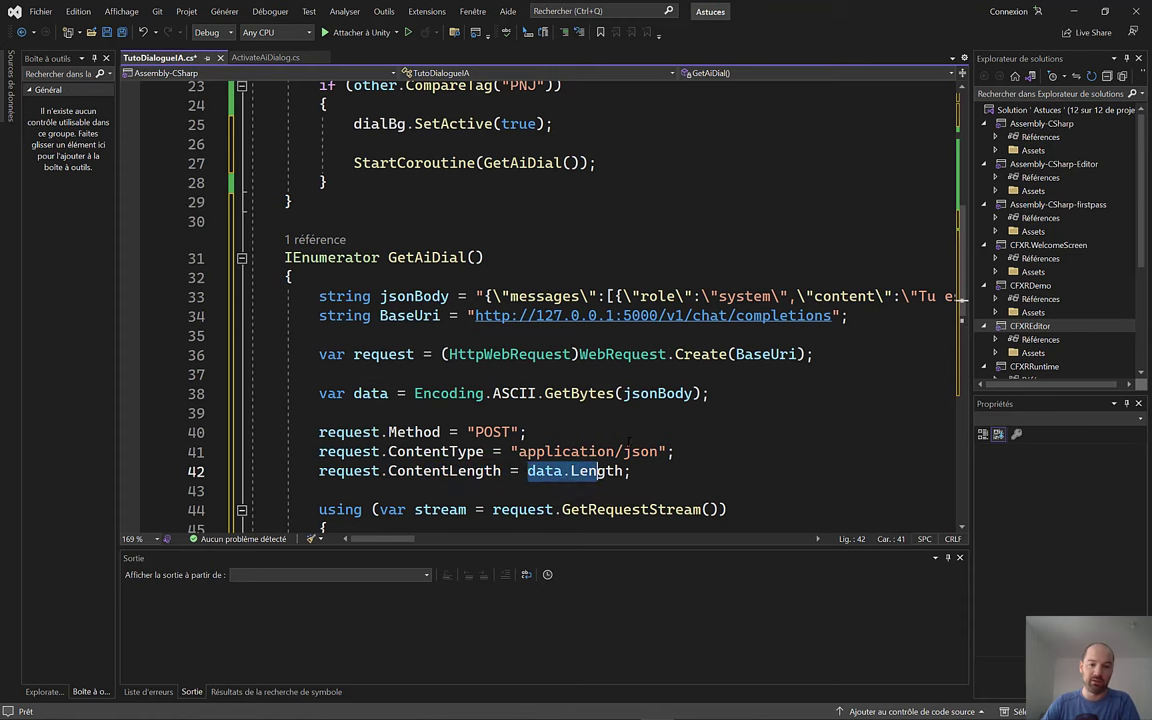
{"action": "left_click", "coordinate": [362, 393]}
{"action": "key", "text": "Right"}
{"action": "key", "text": "Right"}
{"action": "key", "text": "Right"}
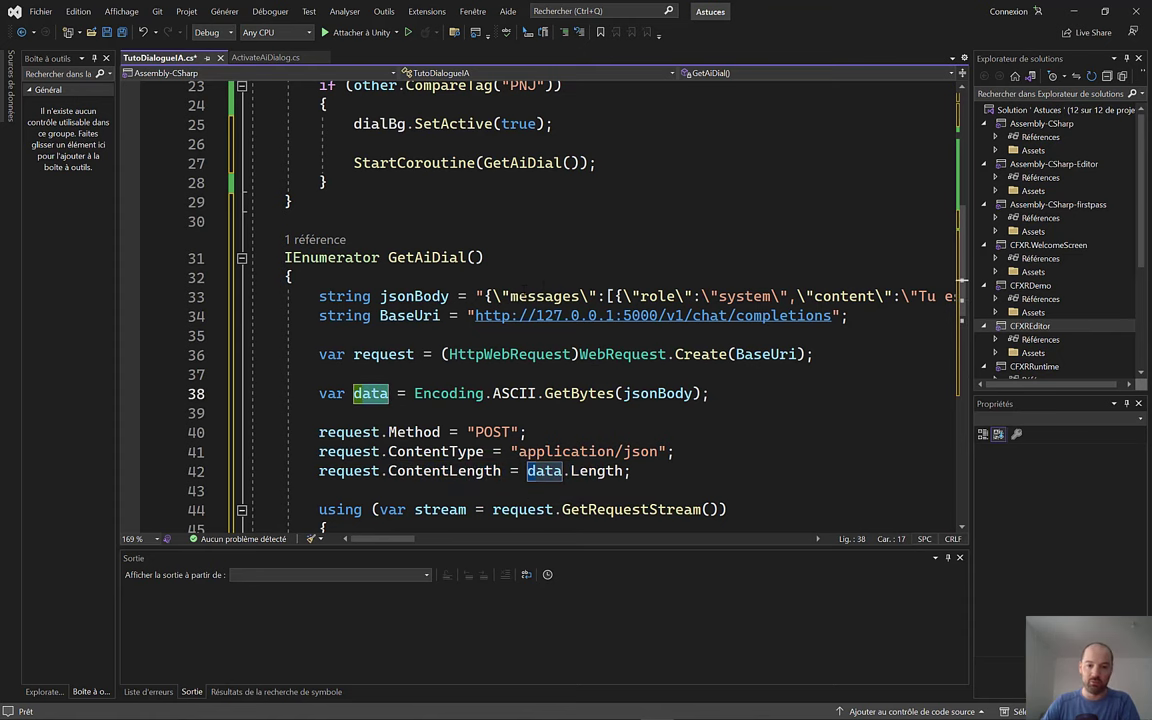
{"action": "scroll", "coordinate": [686, 333], "scroll_direction": "down", "scroll_amount": 1}
{"action": "scroll", "coordinate": [686, 333], "scroll_direction": "down", "scroll_amount": 1}
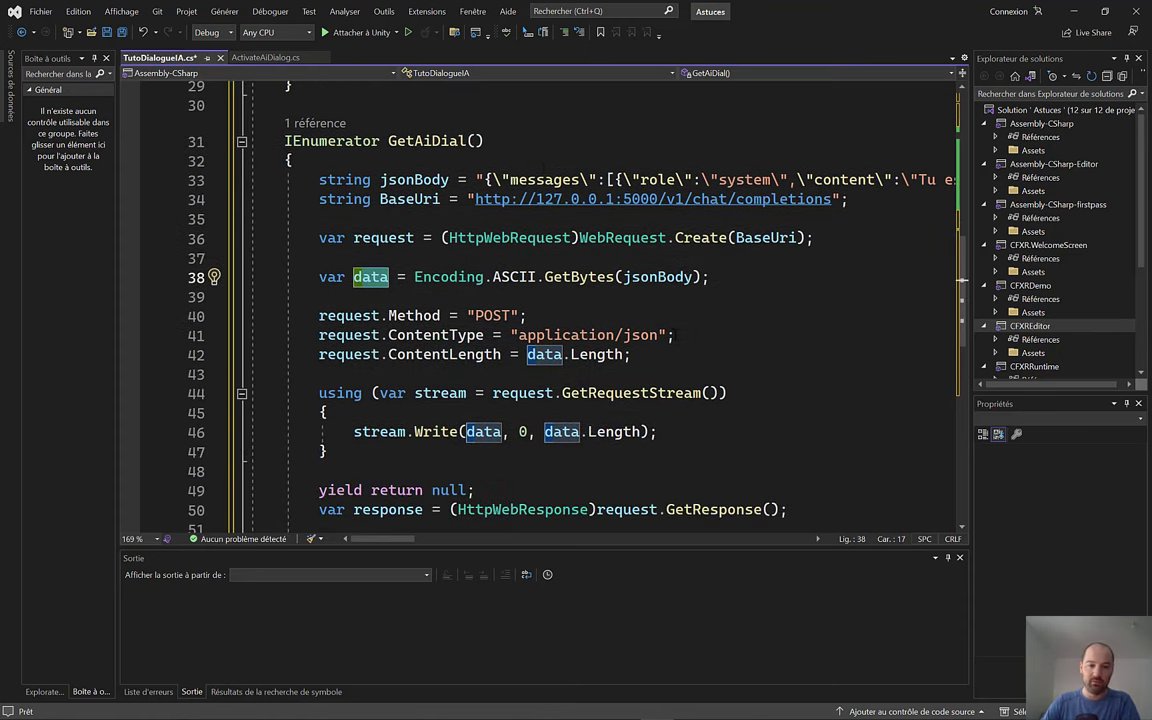
{"action": "left_click_drag", "start_coordinate": [724, 393], "coordinate": [493, 393]}
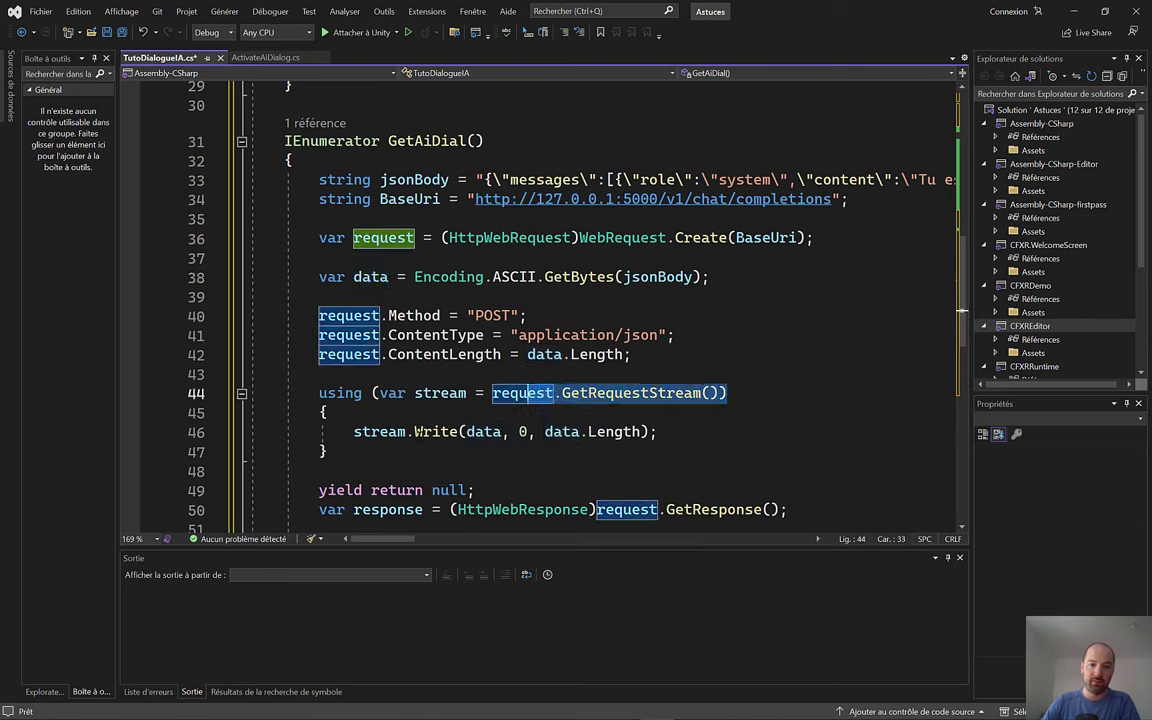
{"action": "left_click_drag", "start_coordinate": [353, 432], "coordinate": [640, 432]}
{"action": "scroll", "coordinate": [598, 432], "scroll_direction": "down", "scroll_amount": 1}
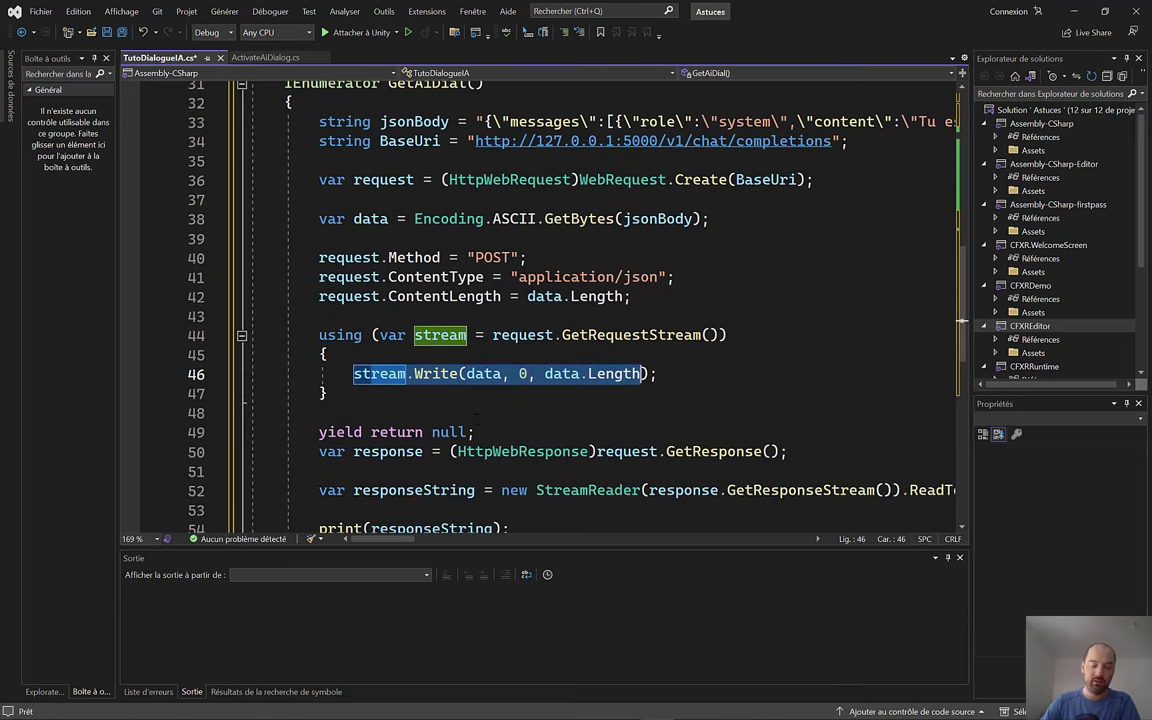
{"action": "scroll", "coordinate": [486, 426], "scroll_direction": "up", "scroll_amount": 1}
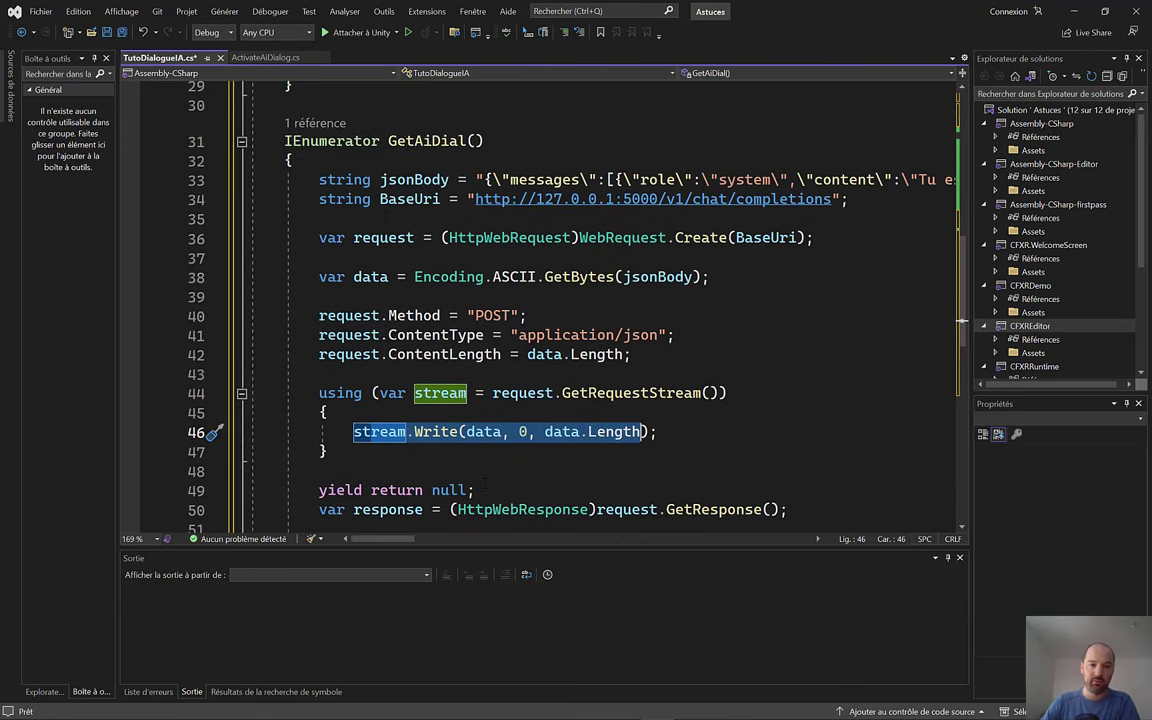
{"action": "left_click", "coordinate": [420, 141]}
{"action": "scroll", "coordinate": [463, 193], "scroll_direction": "down", "scroll_amount": 1}
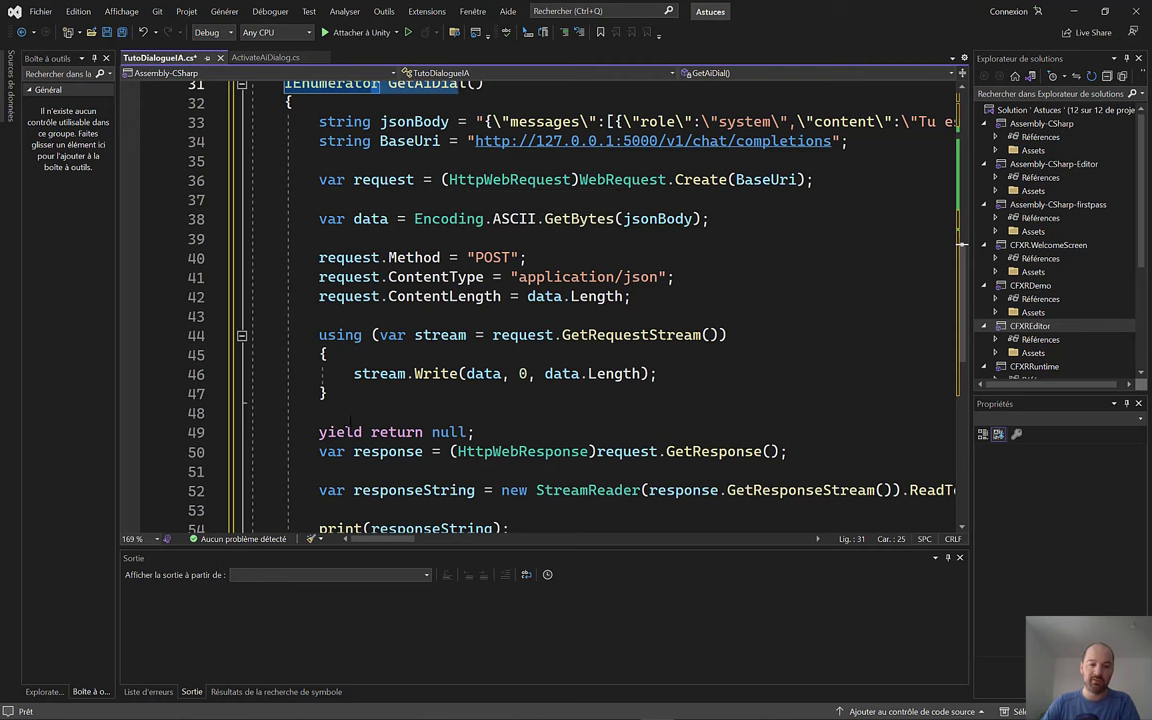
{"action": "left_click", "coordinate": [340, 432]}
{"action": "left_click_drag", "start_coordinate": [340, 432], "coordinate": [420, 432]}
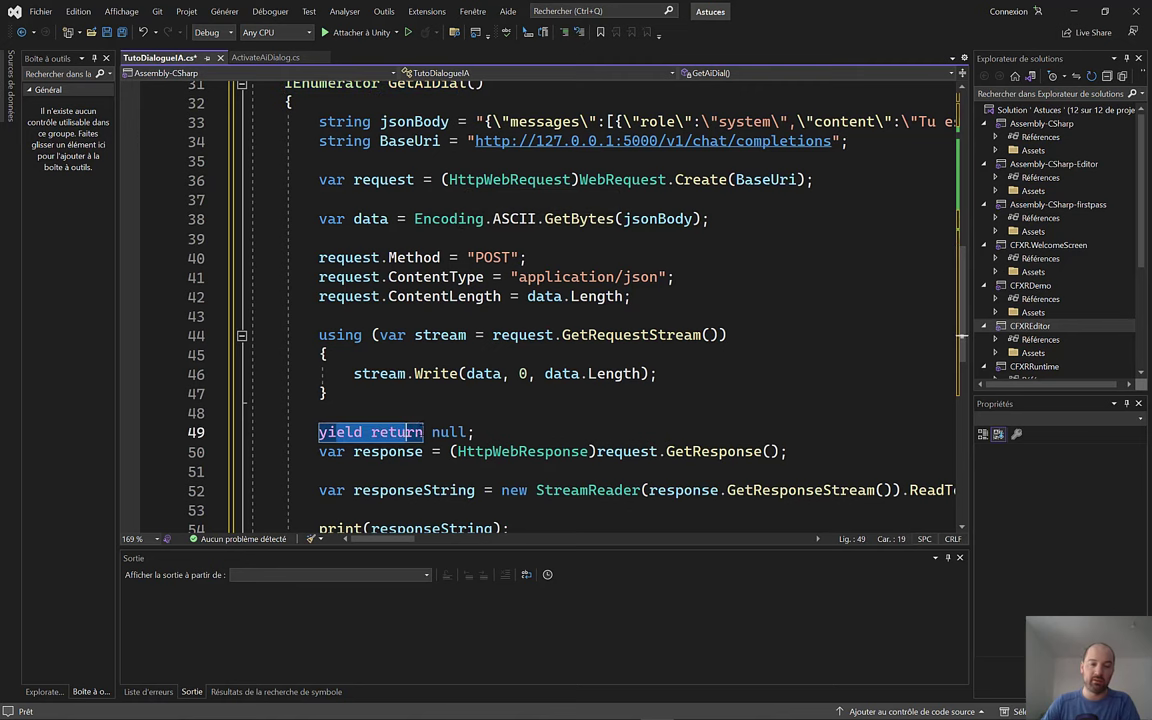
{"action": "left_click", "coordinate": [492, 432]}
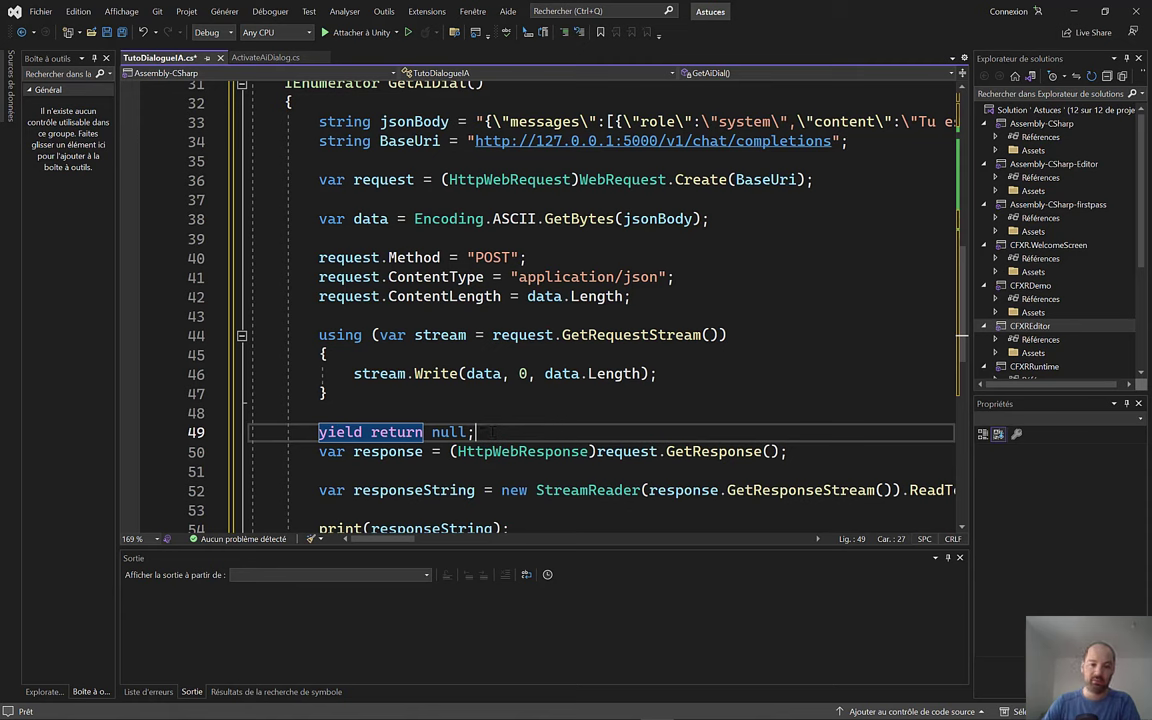
{"action": "left_click_drag", "start_coordinate": [488, 432], "coordinate": [347, 432]}
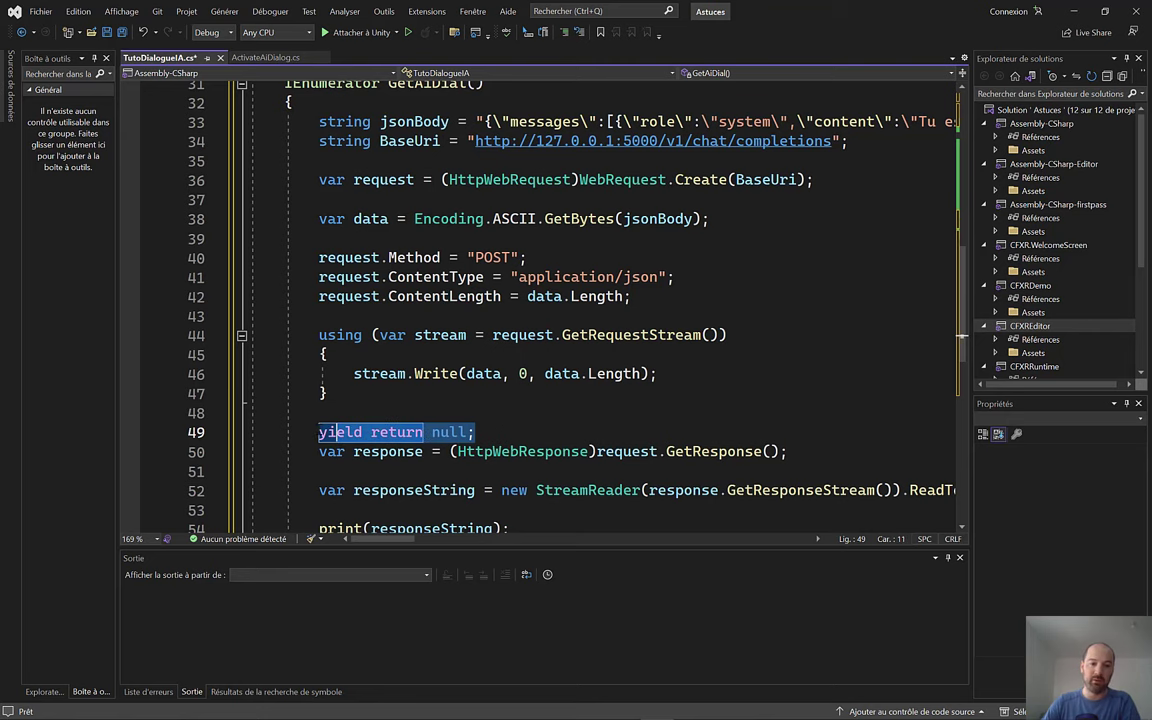
{"action": "scroll", "coordinate": [347, 432], "scroll_direction": "up", "scroll_amount": 2}
{"action": "left_click_drag", "start_coordinate": [285, 199], "coordinate": [458, 199]}
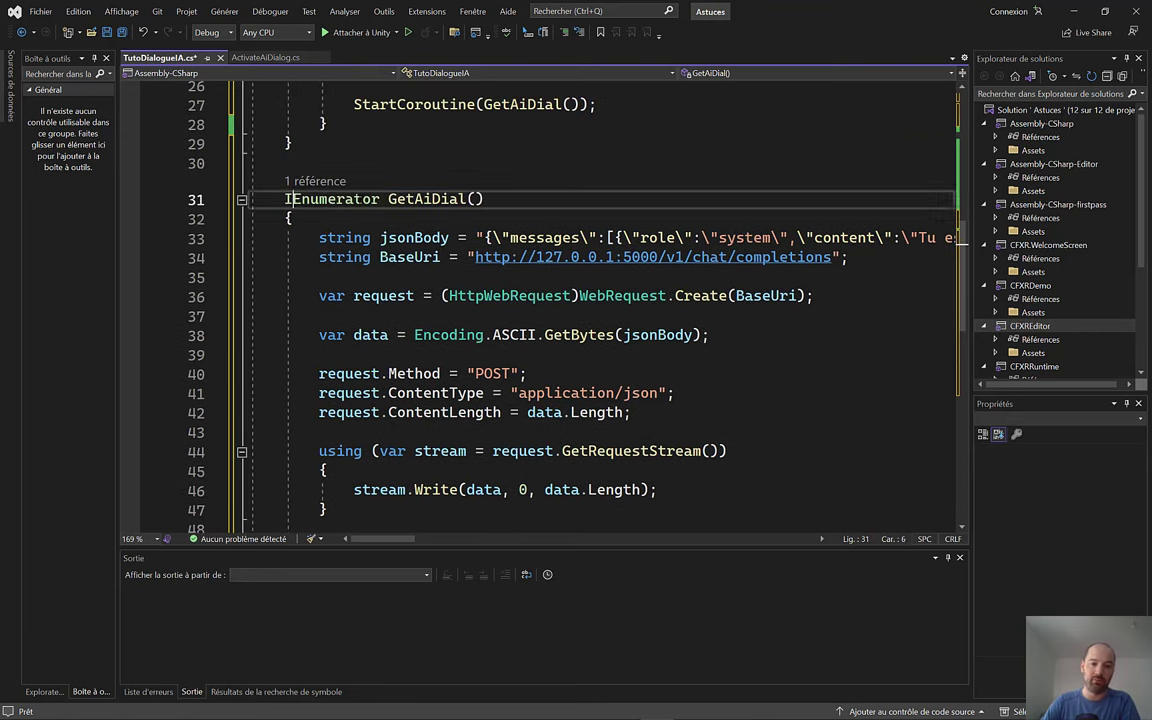
Step: Review how request.GetResponse and GetResponseStream read the reply into responseString
{"action": "scroll", "coordinate": [460, 199], "scroll_direction": "down", "scroll_amount": 3}
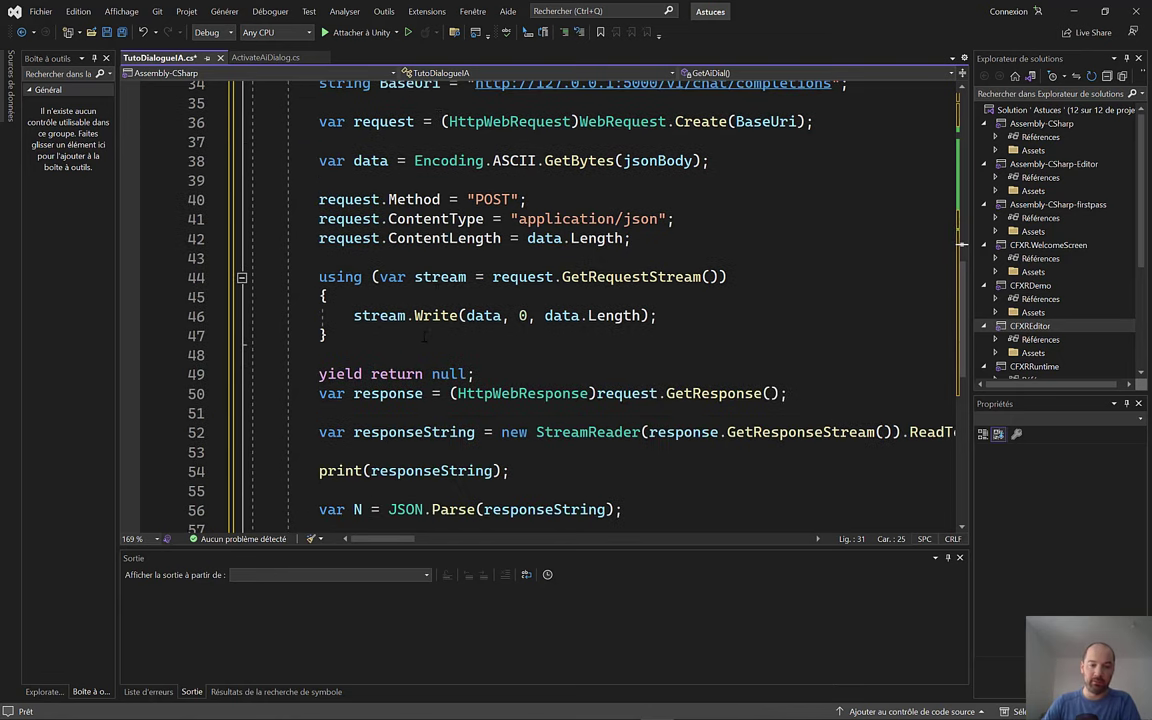
{"action": "left_click_drag", "start_coordinate": [319, 393], "coordinate": [421, 393]}
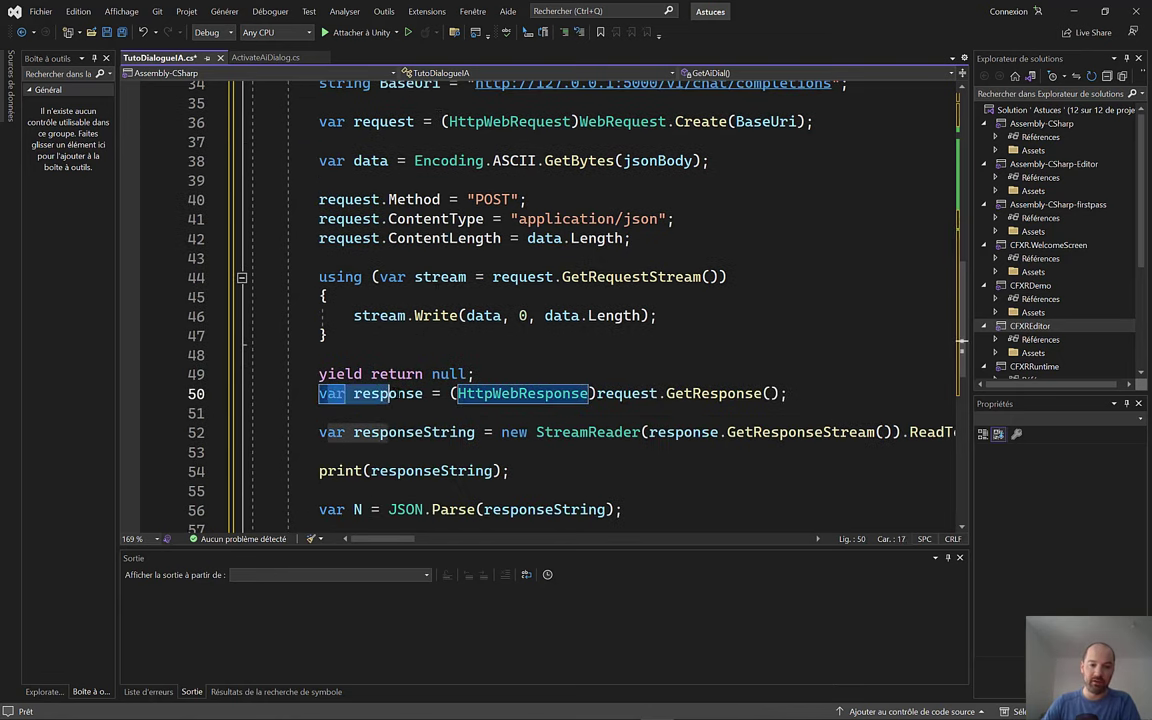
{"action": "left_click_drag", "start_coordinate": [597, 393], "coordinate": [779, 393]}
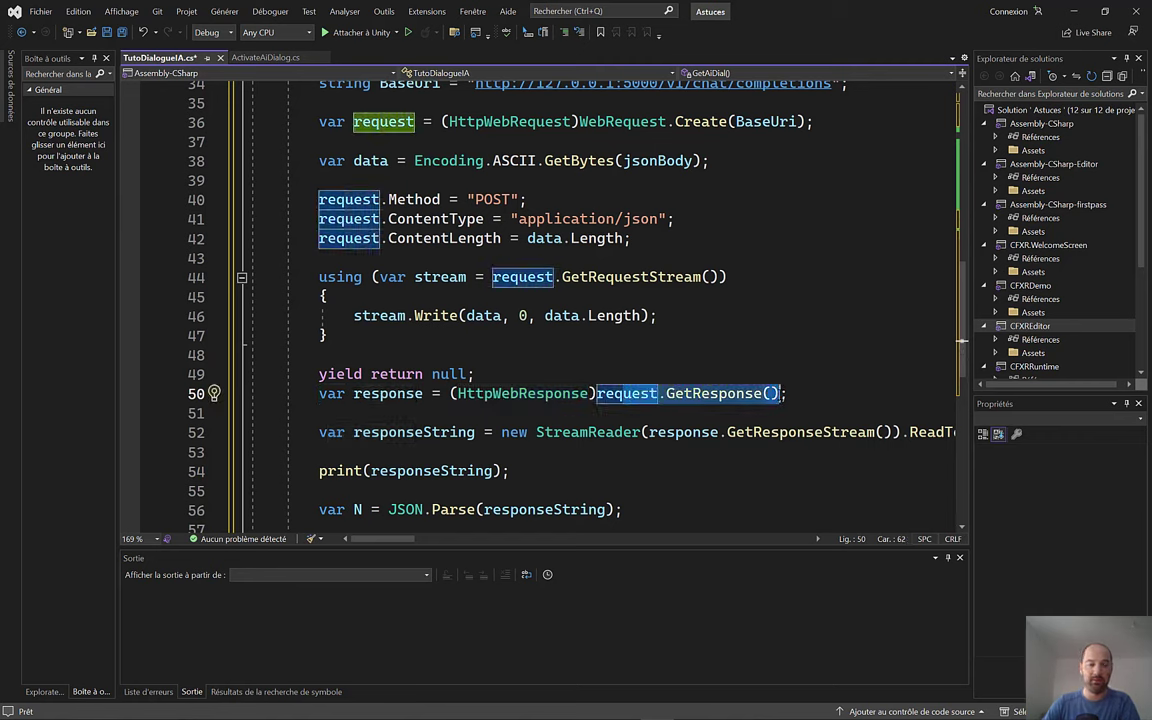
{"action": "scroll", "coordinate": [768, 398], "scroll_direction": "down", "scroll_amount": 1}
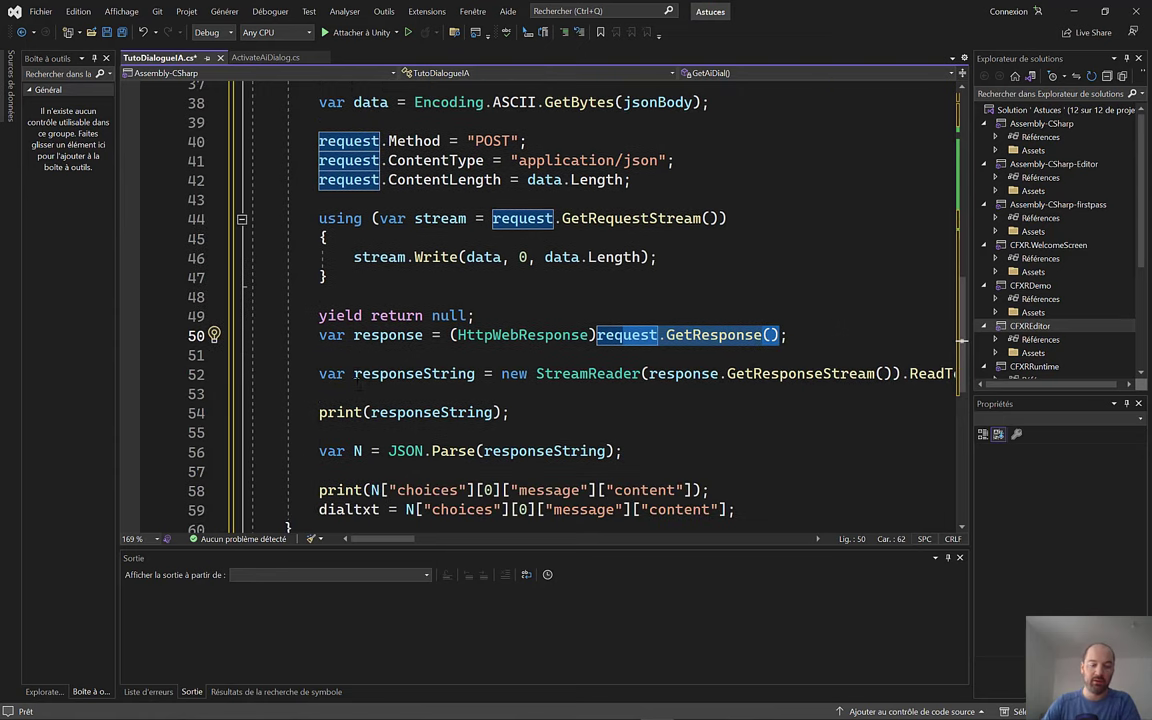
{"action": "left_click", "coordinate": [354, 374]}
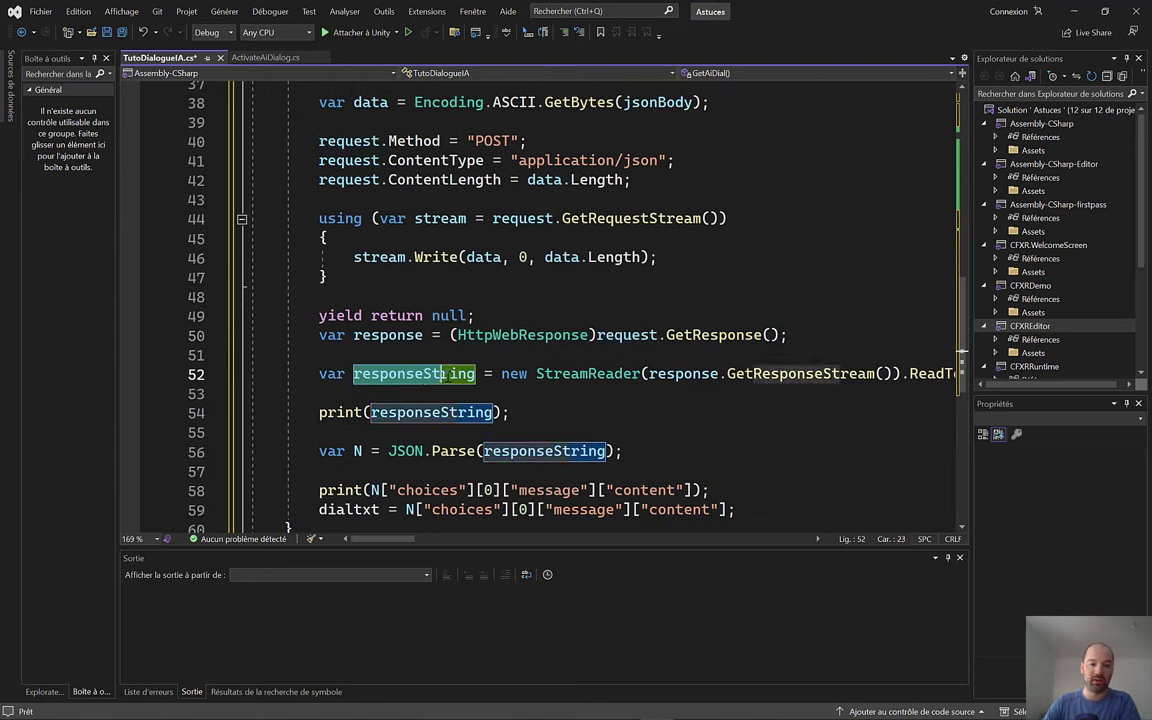
{"action": "left_click", "coordinate": [466, 374]}
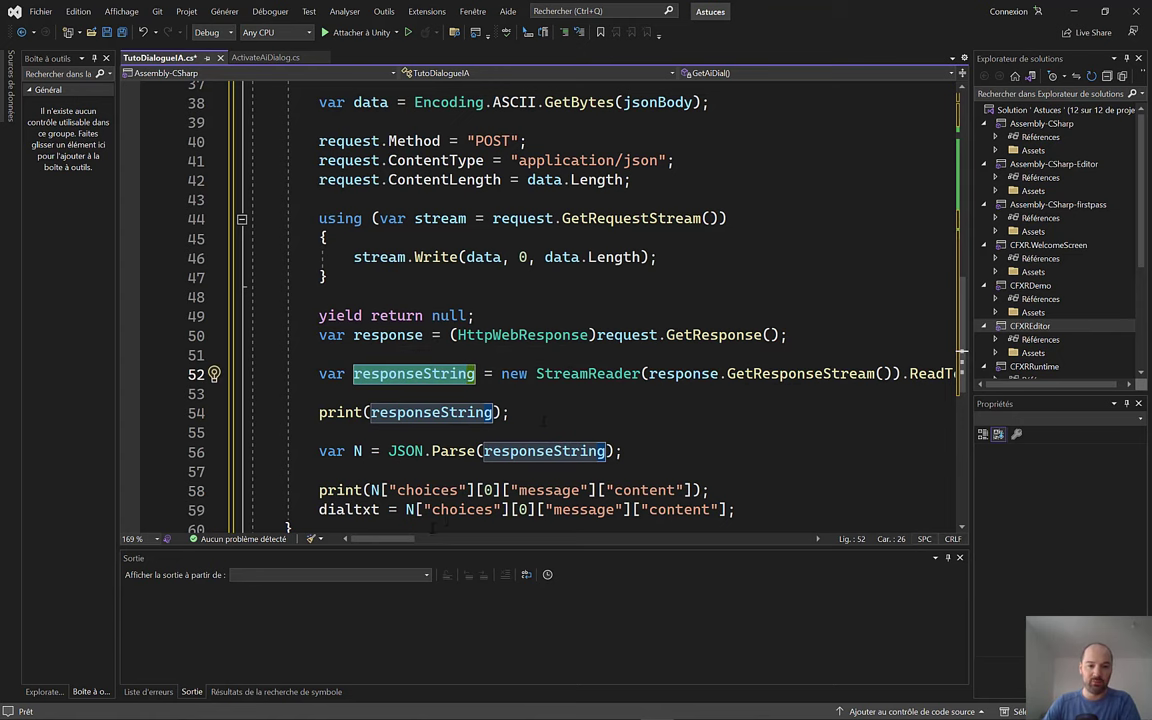
{"action": "scroll", "coordinate": [440, 510], "scroll_direction": "right", "scroll_amount": 3}
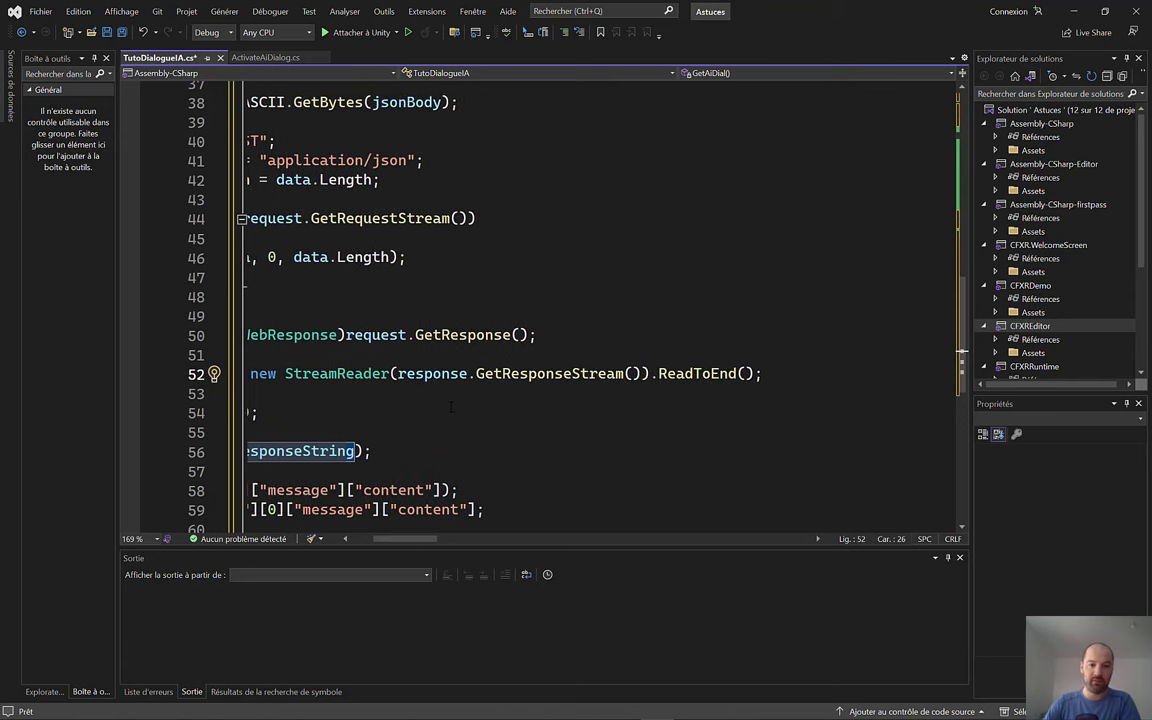
{"action": "double_click", "coordinate": [594, 373]}
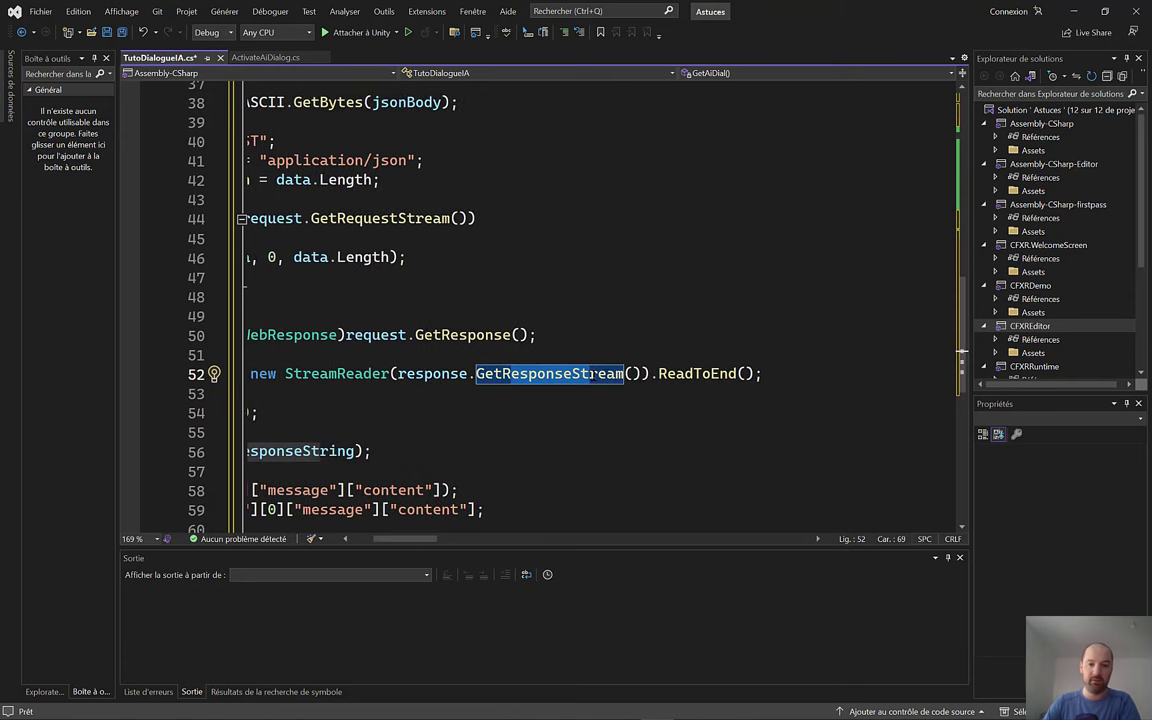
{"action": "key", "text": "shift+Right"}
{"action": "key", "text": "shift+Right"}
{"action": "key", "text": "shift+Right"}
{"action": "key", "text": "shift+Right"}
{"action": "key", "text": "shift+Right"}
{"action": "key", "text": "shift+Right"}
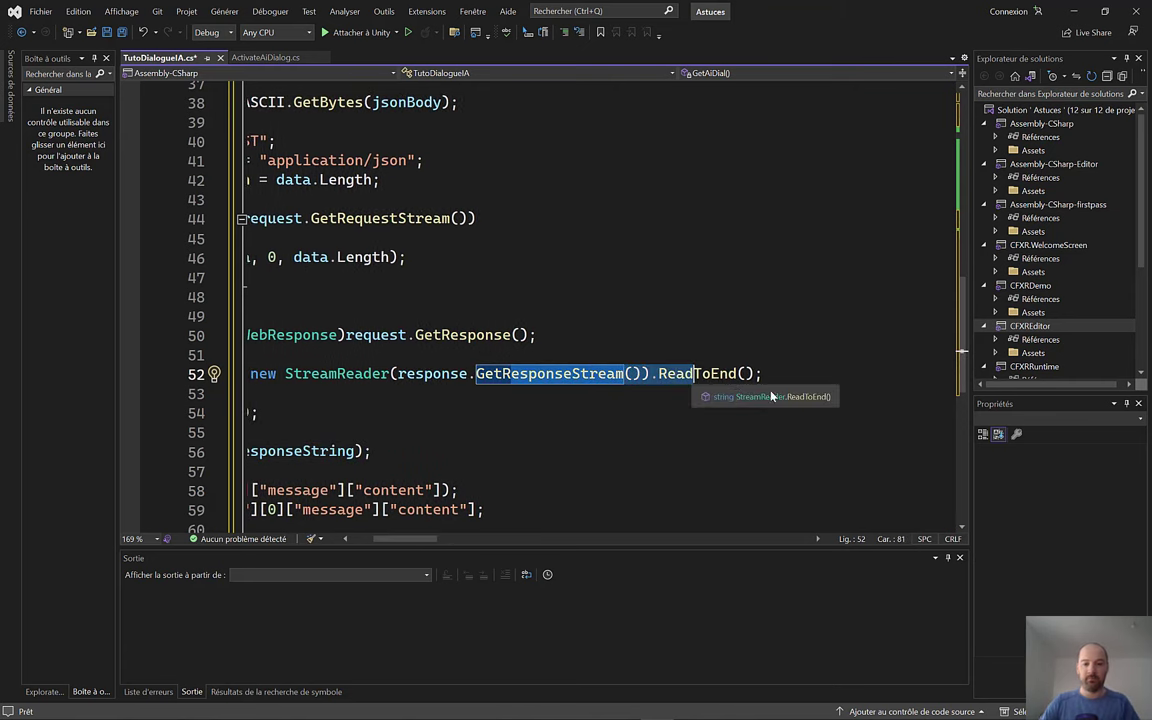
Step: Point out responseString in the print call before returning to Postman
{"action": "left_click_drag", "start_coordinate": [409, 544], "coordinate": [385, 540]}
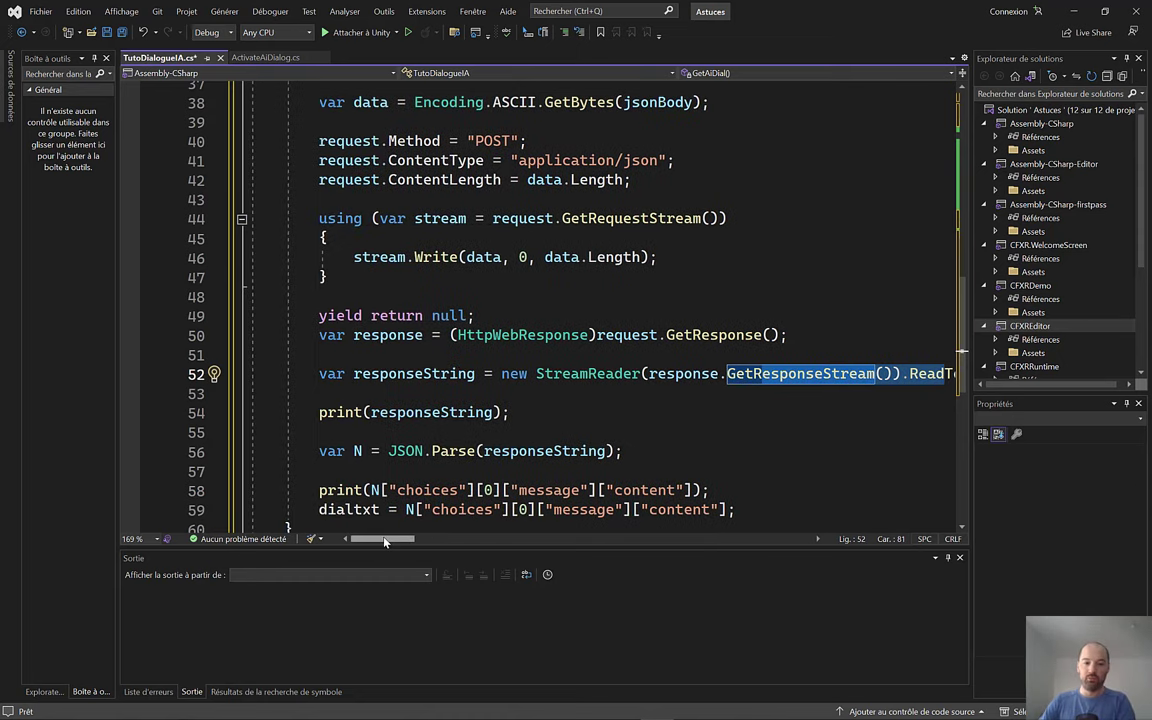
{"action": "left_click_drag", "start_coordinate": [371, 412], "coordinate": [492, 412]}
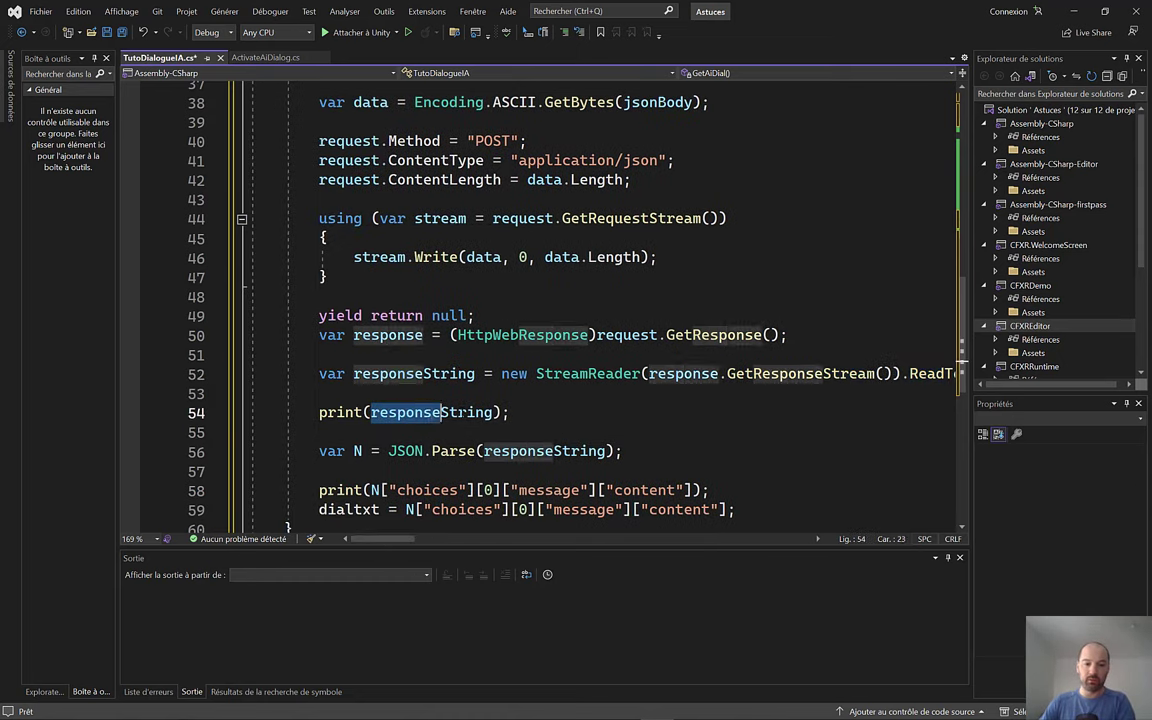
{"action": "left_click", "coordinate": [428, 397]}
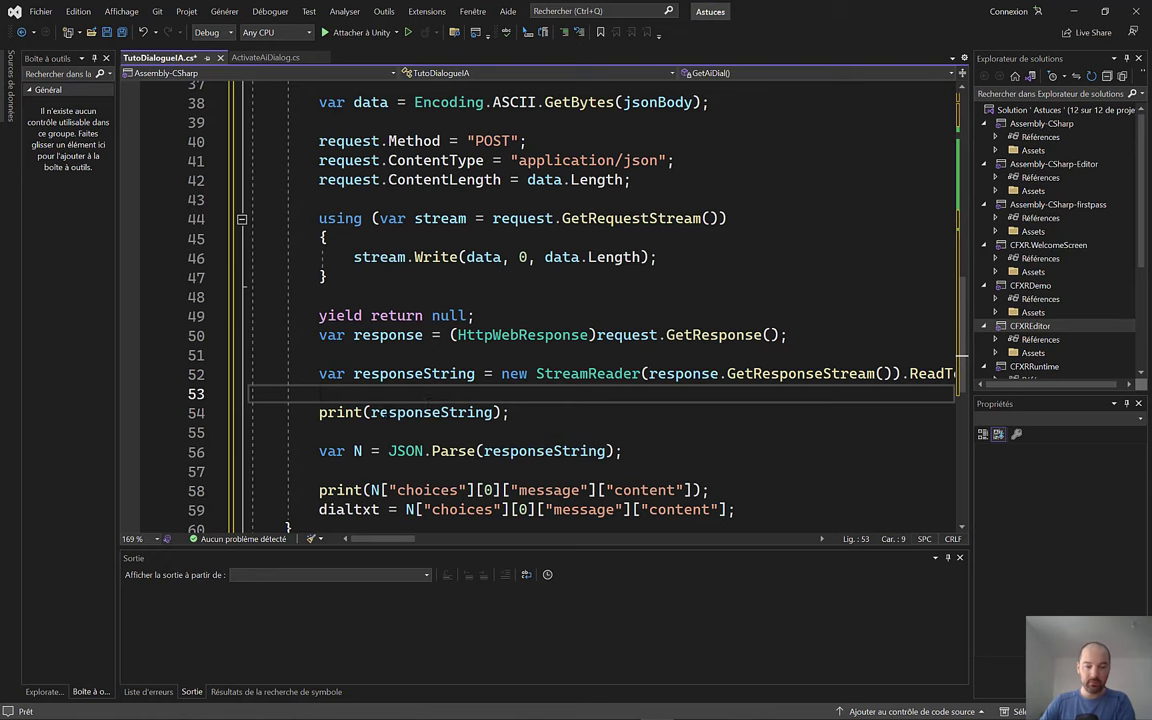
{"action": "left_click_drag", "start_coordinate": [371, 412], "coordinate": [490, 412]}
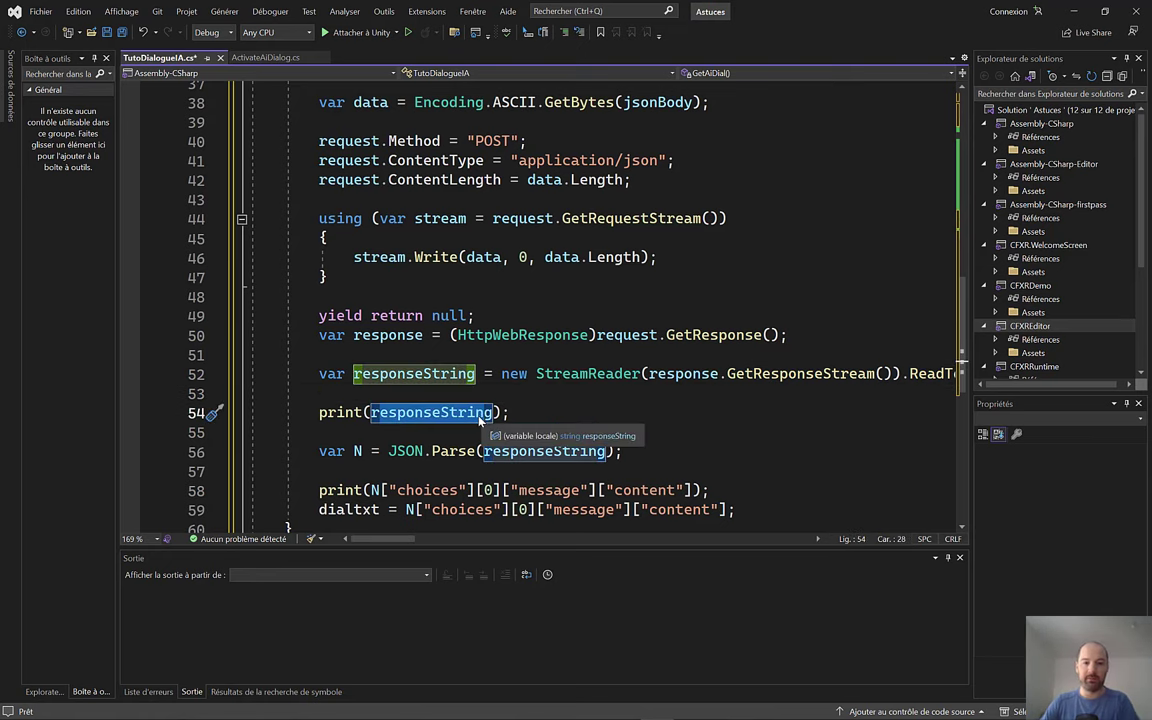
{"action": "key", "text": "alt+Tab"}
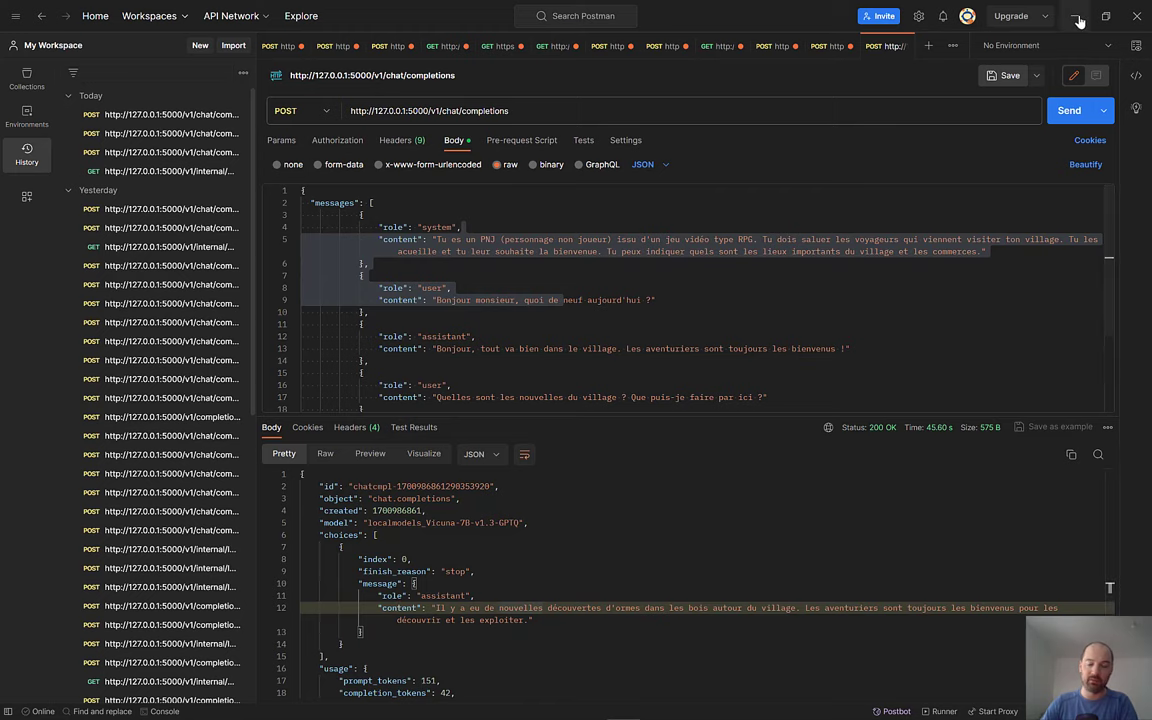
Step: Minimize Postman to bring TutoDialogueIA.cs back into view
{"action": "left_click", "coordinate": [1075, 16]}
{"action": "left_click", "coordinate": [515, 420]}
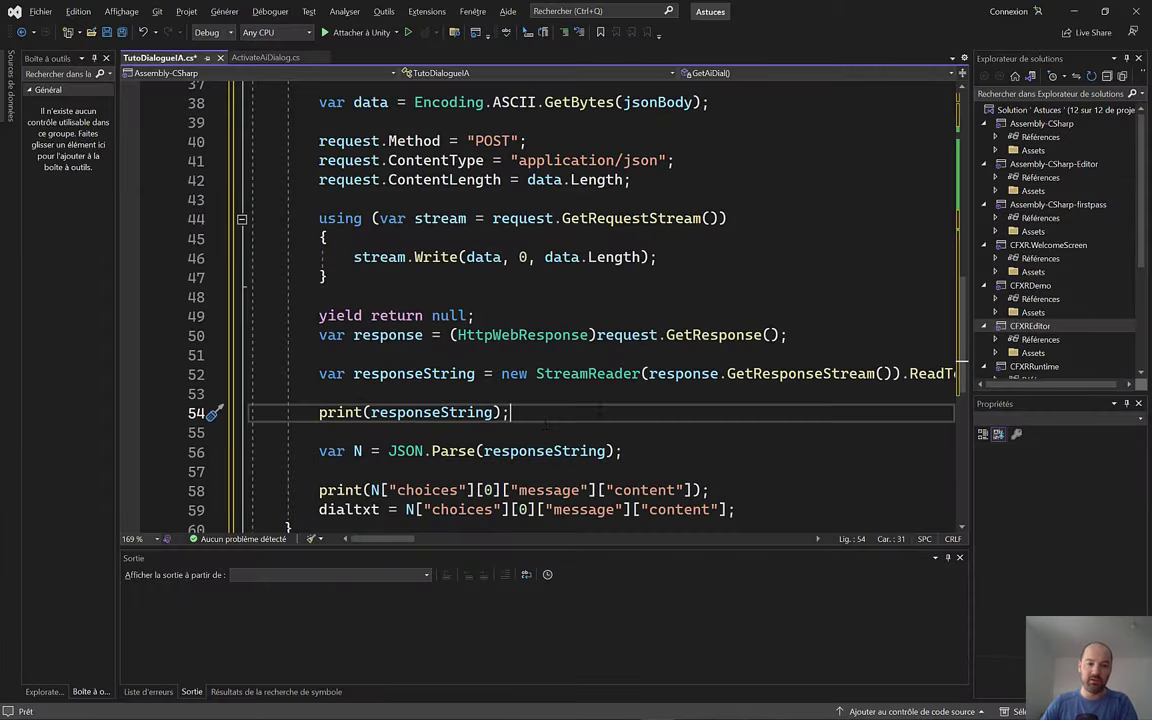
{"action": "scroll", "coordinate": [460, 372], "scroll_direction": "up", "scroll_amount": 6}
{"action": "scroll", "coordinate": [460, 372], "scroll_direction": "up", "scroll_amount": 6}
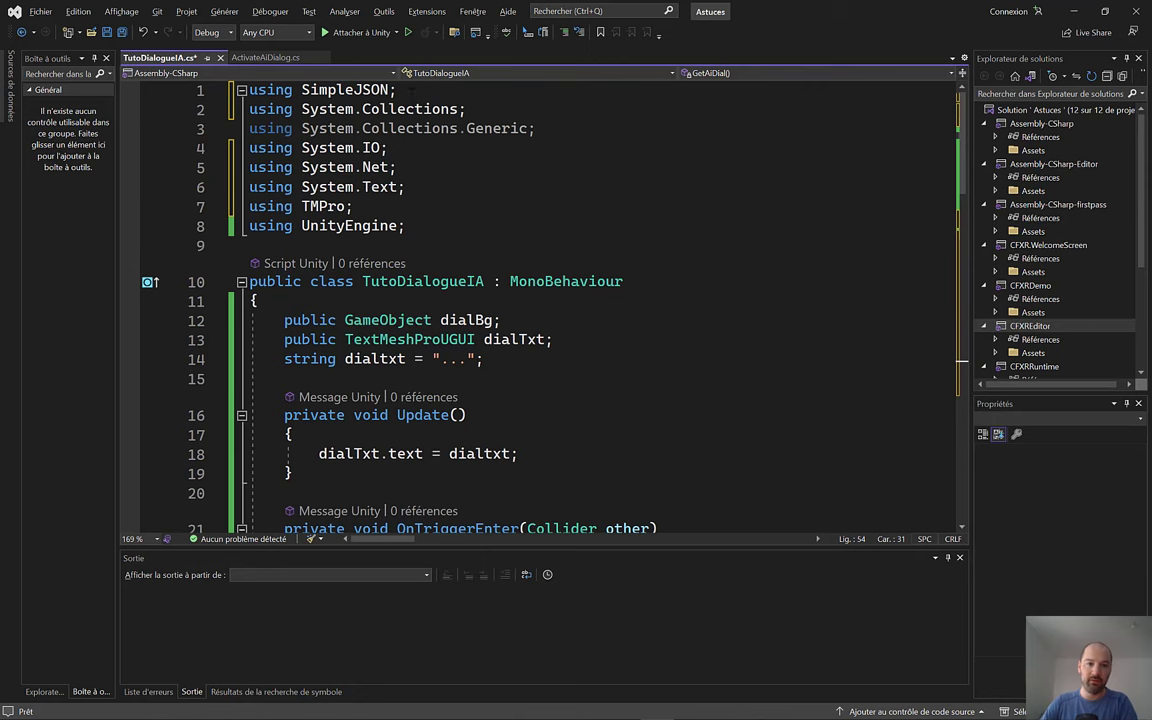
{"action": "left_click_drag", "start_coordinate": [397, 90], "coordinate": [249, 90]}
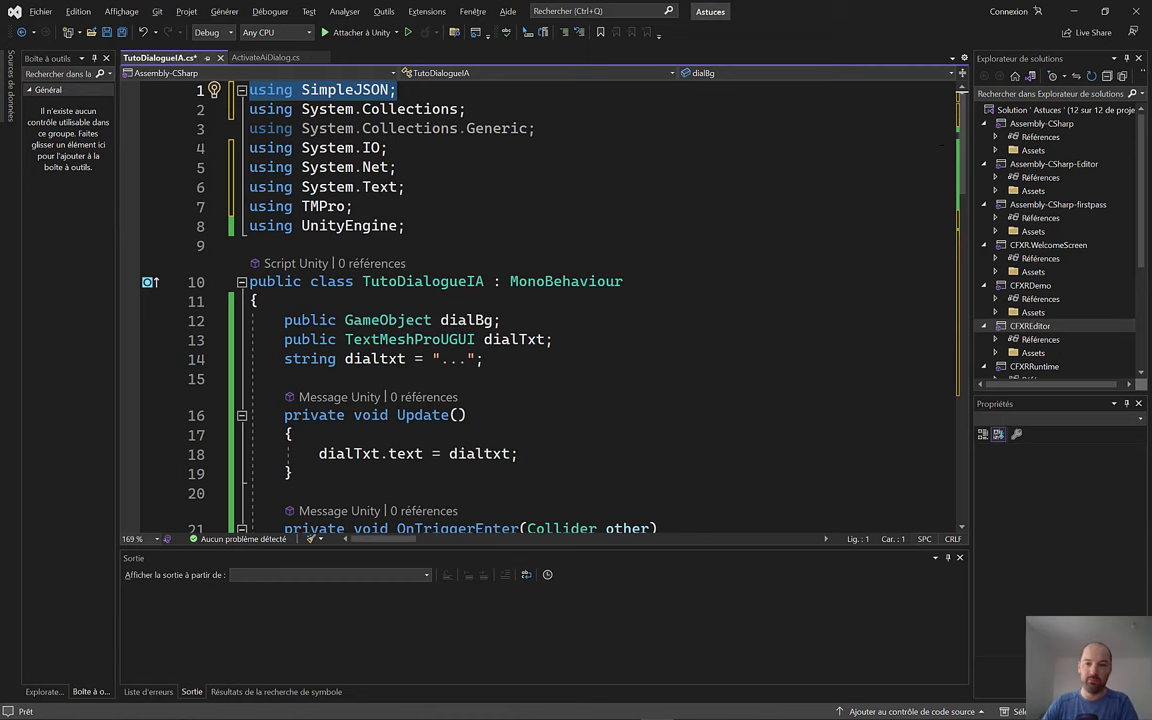
{"action": "left_click_drag", "start_coordinate": [963, 128], "coordinate": [953, 330]}
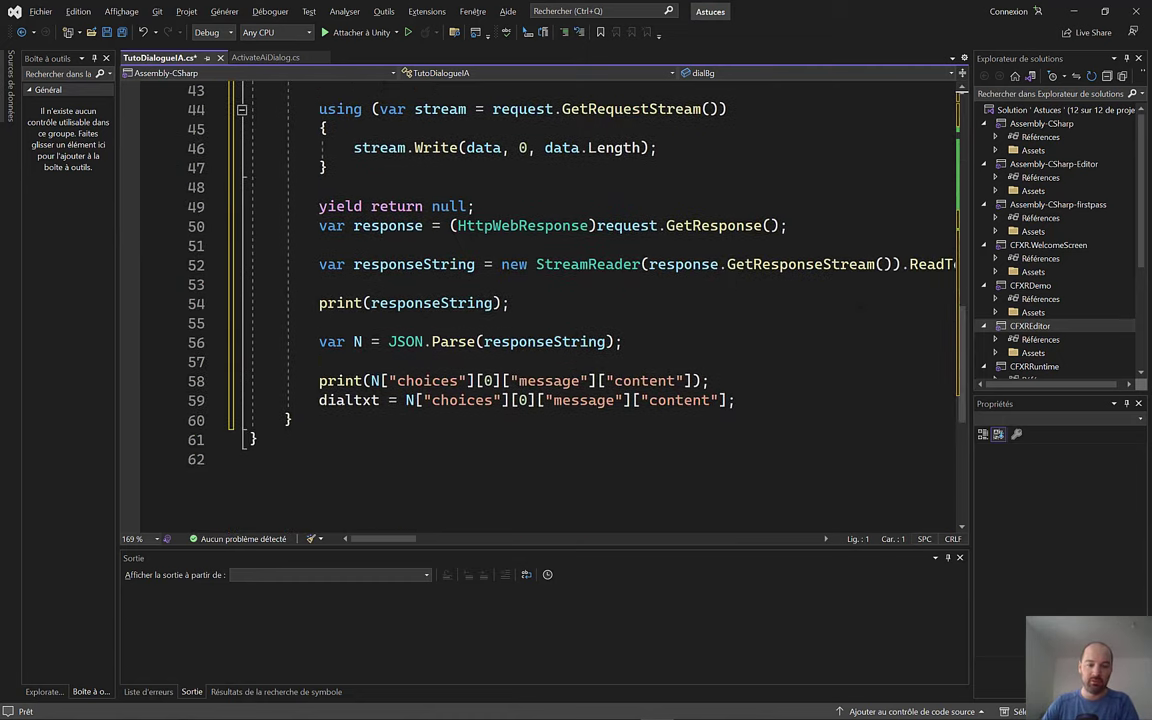
Step: Walk through JSON.Parse(responseString) and the choices[0].message.content lookup
{"action": "left_click_drag", "start_coordinate": [319, 342], "coordinate": [370, 342]}
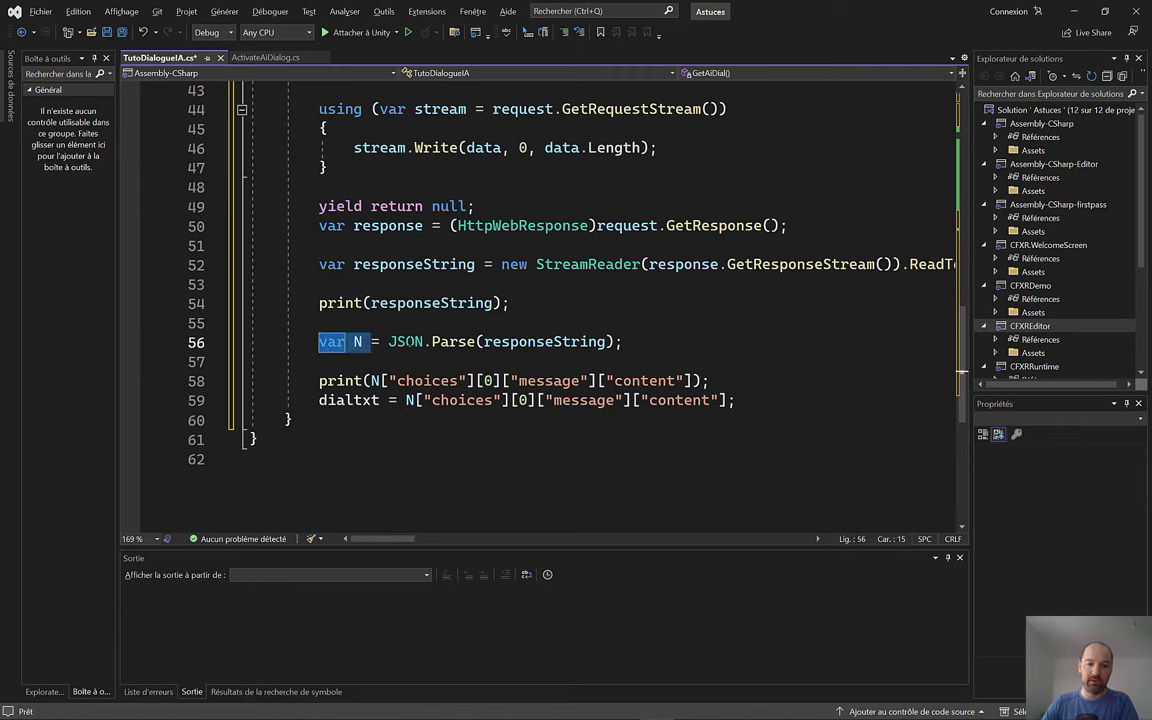
{"action": "left_click", "coordinate": [405, 342]}
{"action": "left_click_drag", "start_coordinate": [622, 342], "coordinate": [519, 342]}
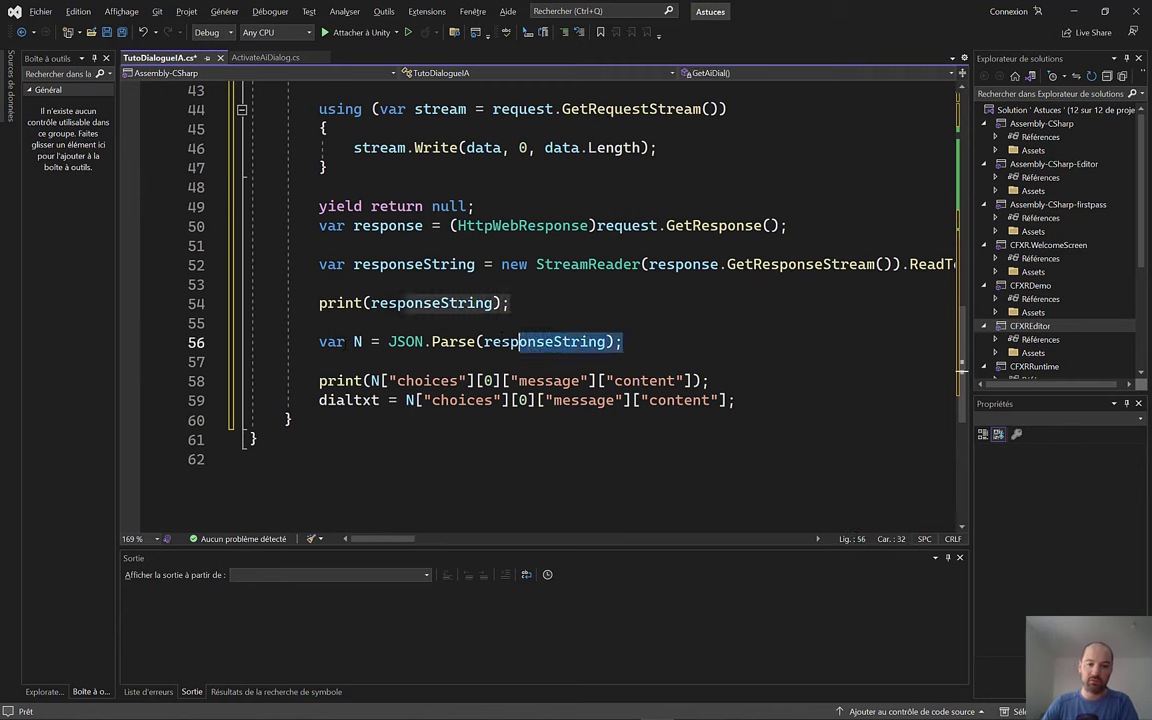
{"action": "left_click", "coordinate": [484, 342]}
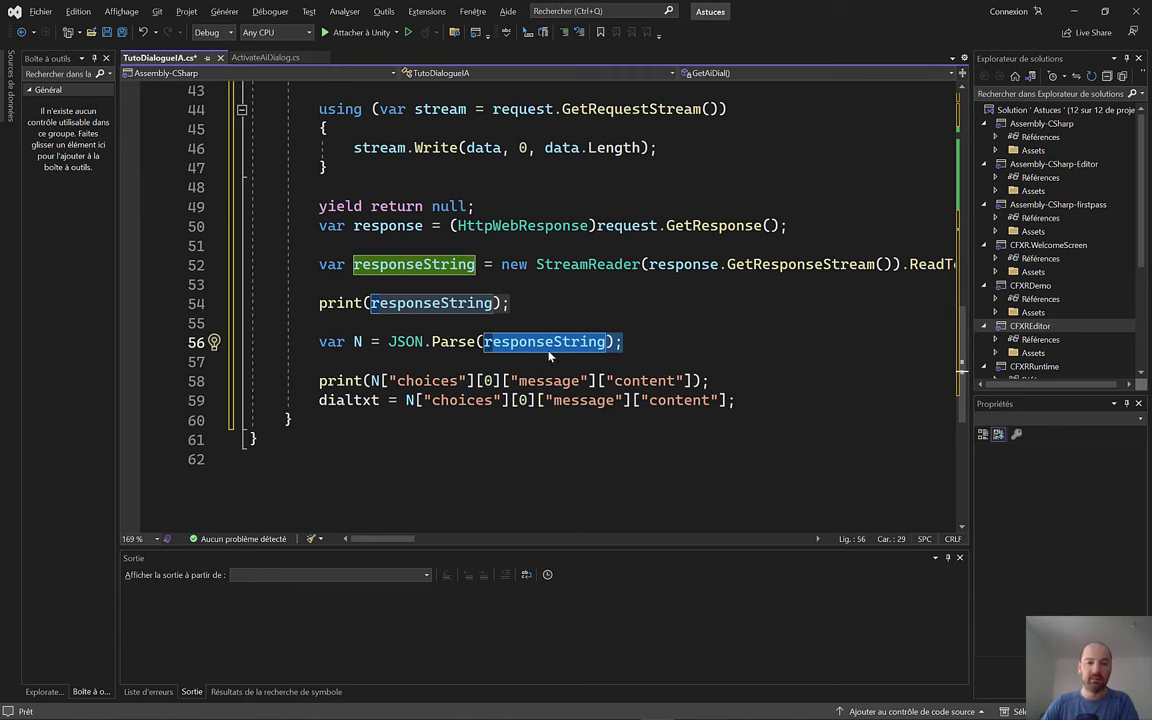
{"action": "left_click_drag", "start_coordinate": [622, 342], "coordinate": [494, 346]}
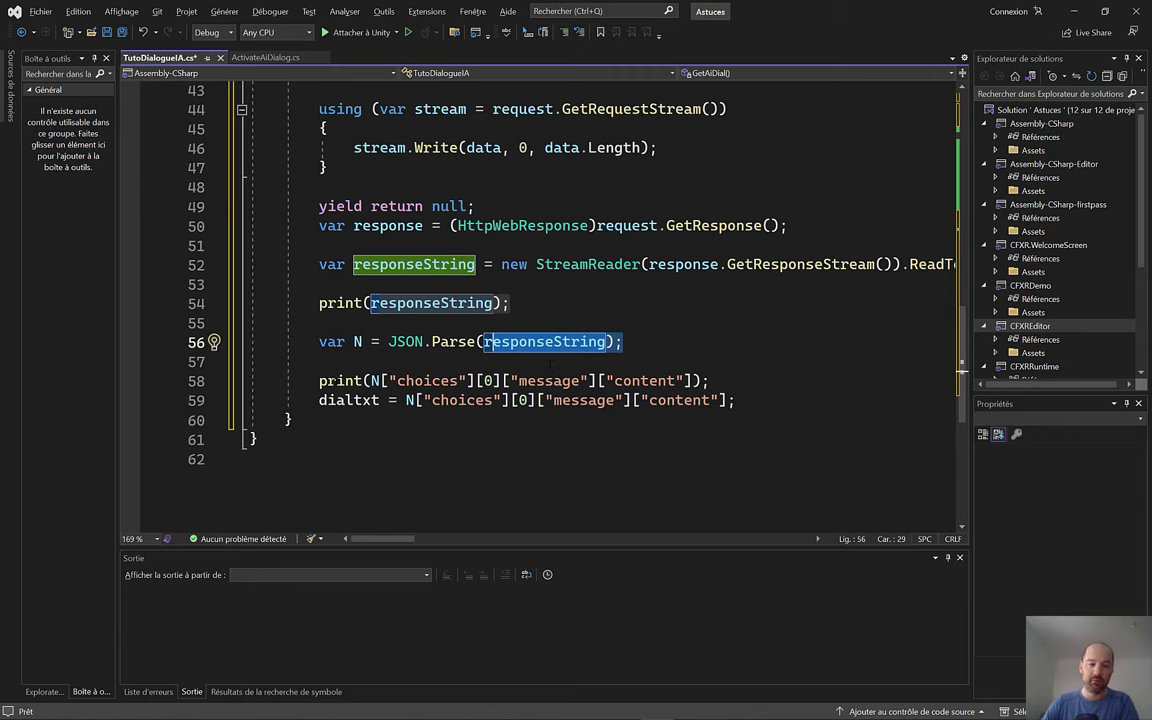
{"action": "left_click", "coordinate": [424, 381]}
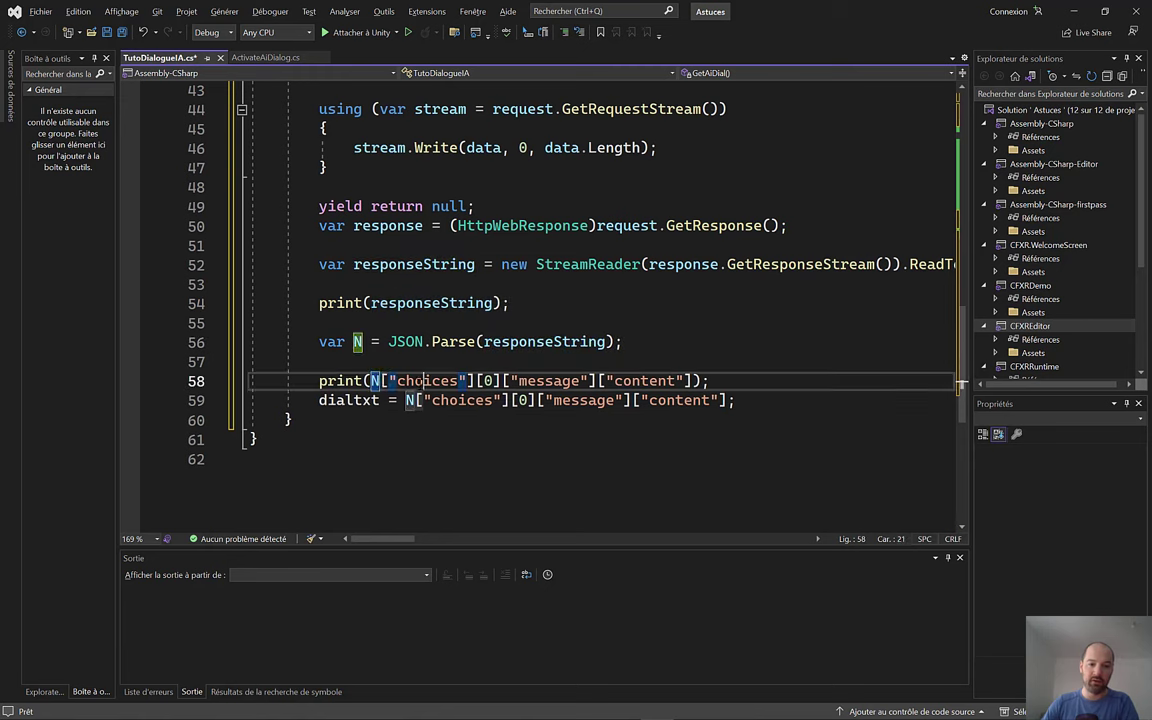
{"action": "left_click", "coordinate": [493, 381]}
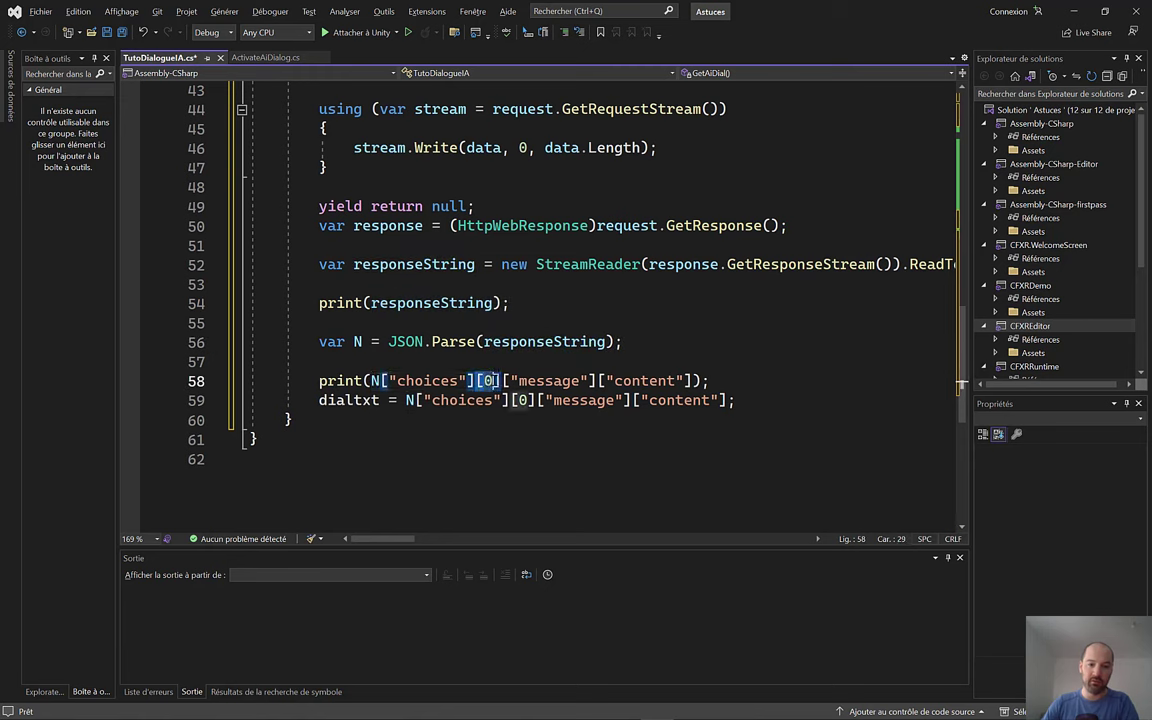
{"action": "left_click", "coordinate": [650, 381]}
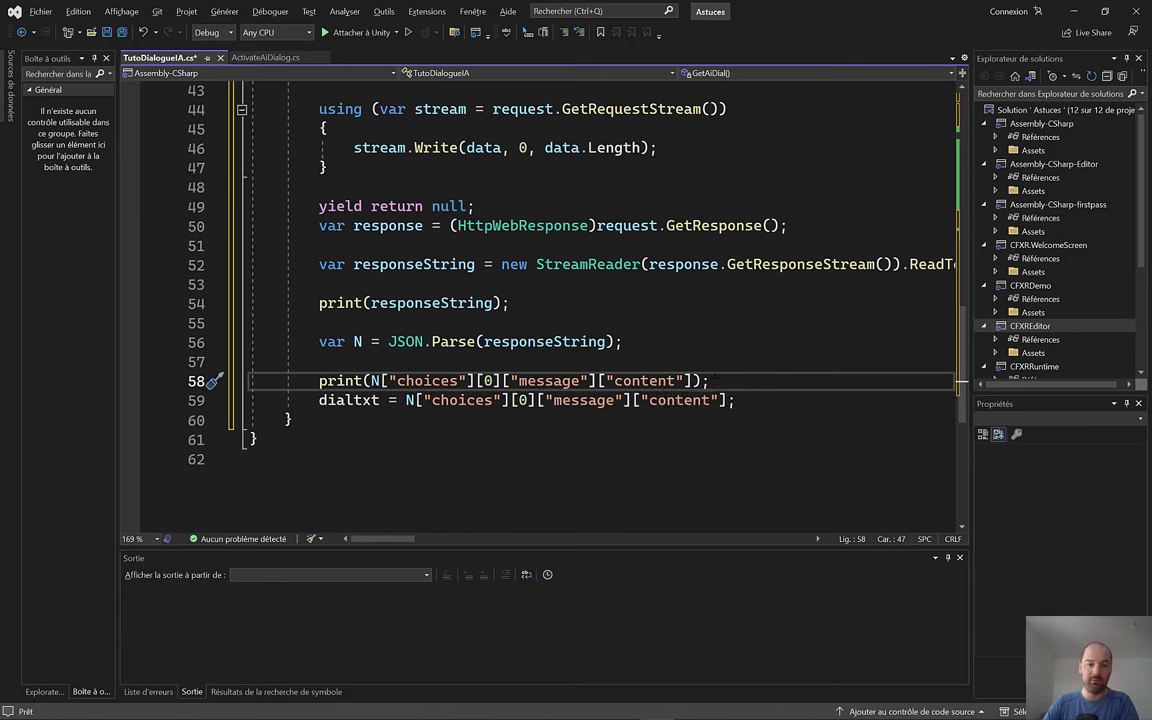
{"action": "left_click_drag", "start_coordinate": [716, 381], "coordinate": [319, 303]}
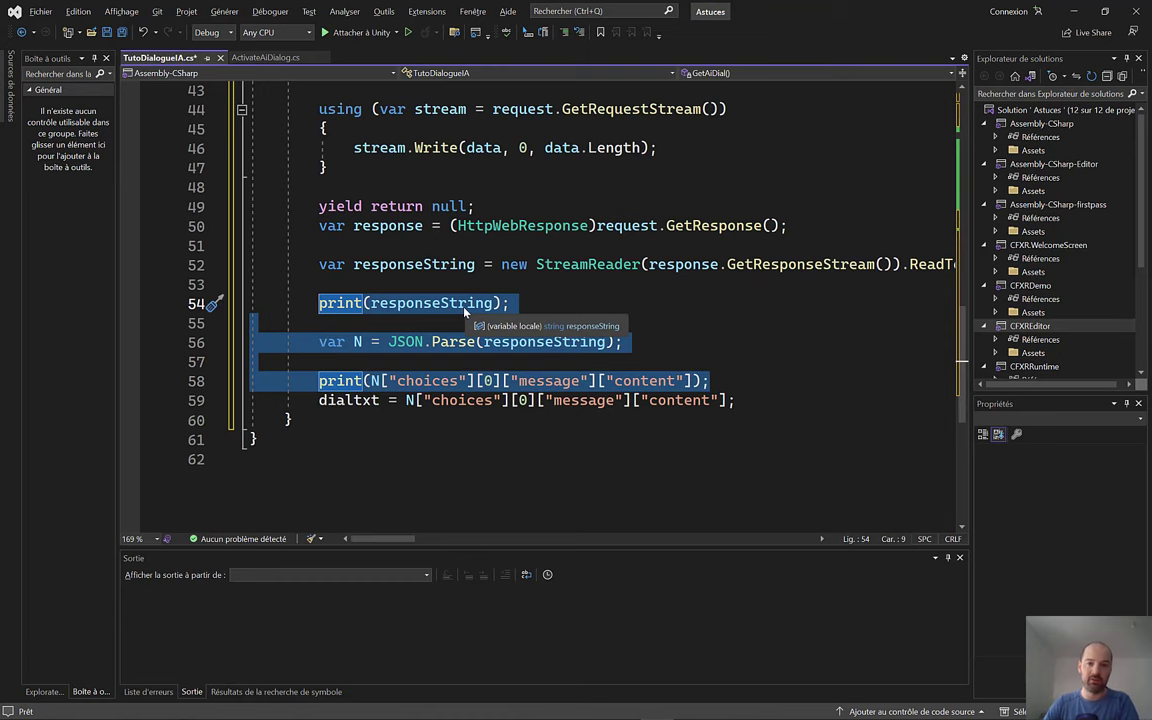
Step: Trace dialtxt from its line 59 assignment back to the field declaration on line 14
{"action": "left_click", "coordinate": [340, 419]}
{"action": "left_click_drag", "start_coordinate": [319, 400], "coordinate": [377, 400]}
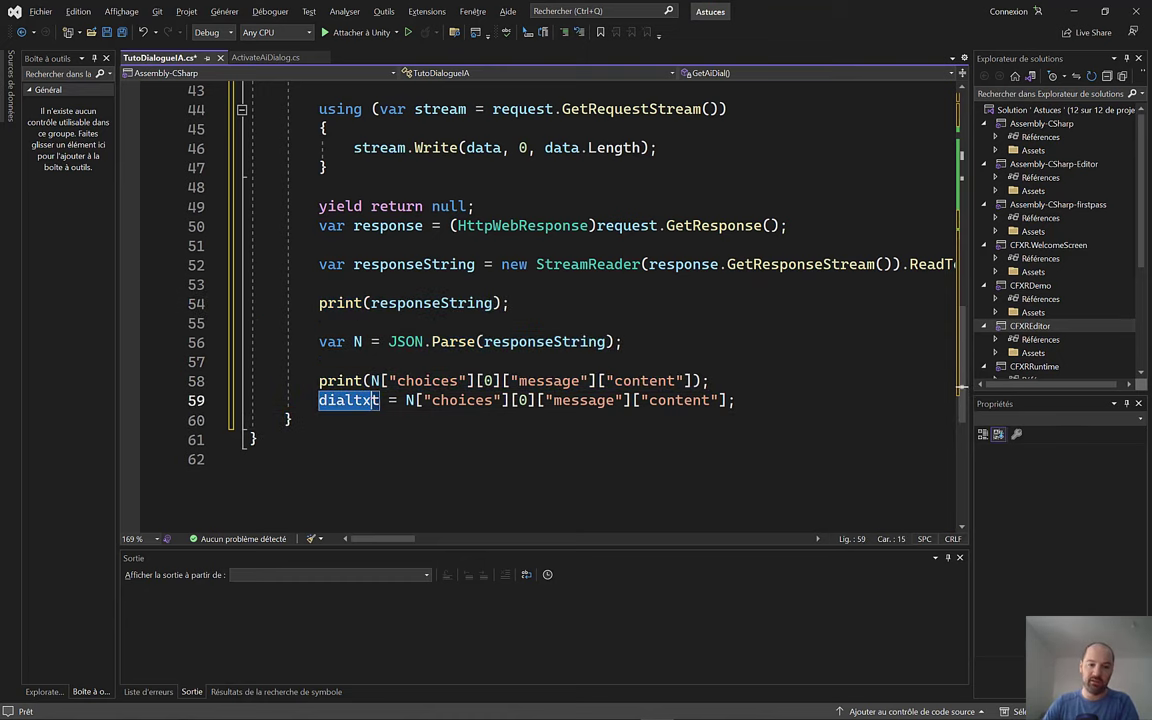
{"action": "scroll", "coordinate": [515, 365], "scroll_direction": "up", "scroll_amount": 12}
{"action": "scroll", "coordinate": [515, 365], "scroll_direction": "up", "scroll_amount": 2}
{"action": "left_click_drag", "start_coordinate": [510, 350], "coordinate": [310, 349]}
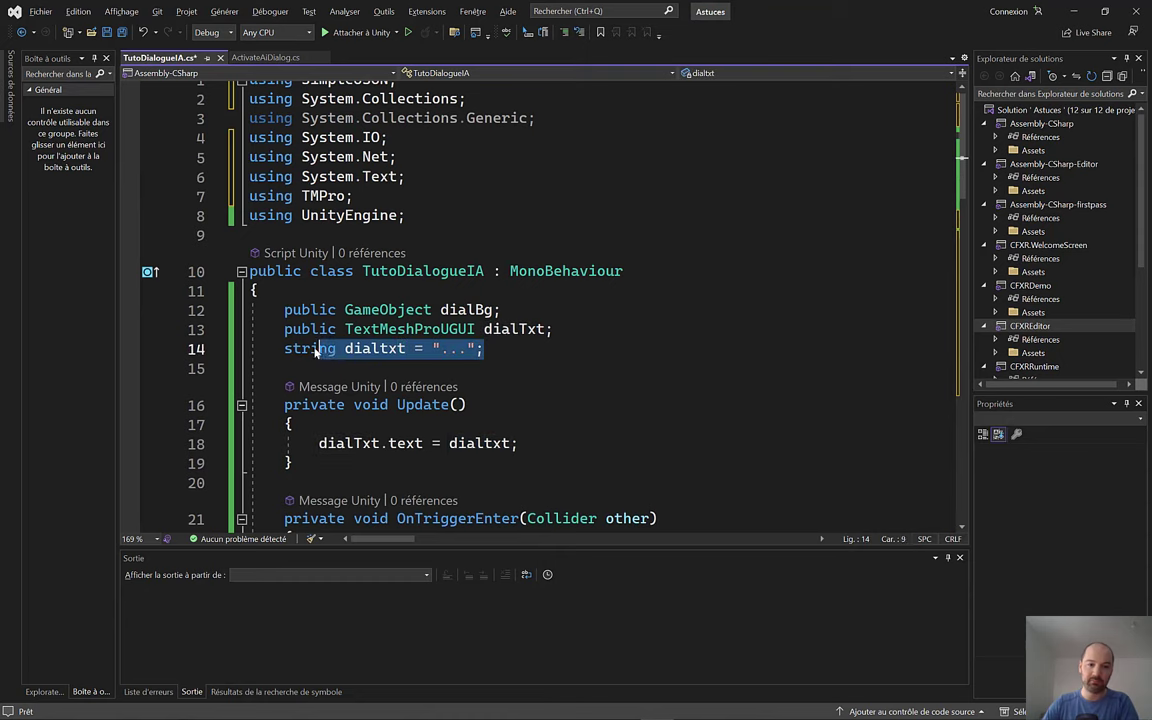
{"action": "scroll", "coordinate": [370, 337], "scroll_direction": "down", "scroll_amount": 8}
{"action": "scroll", "coordinate": [370, 337], "scroll_direction": "down", "scroll_amount": 6}
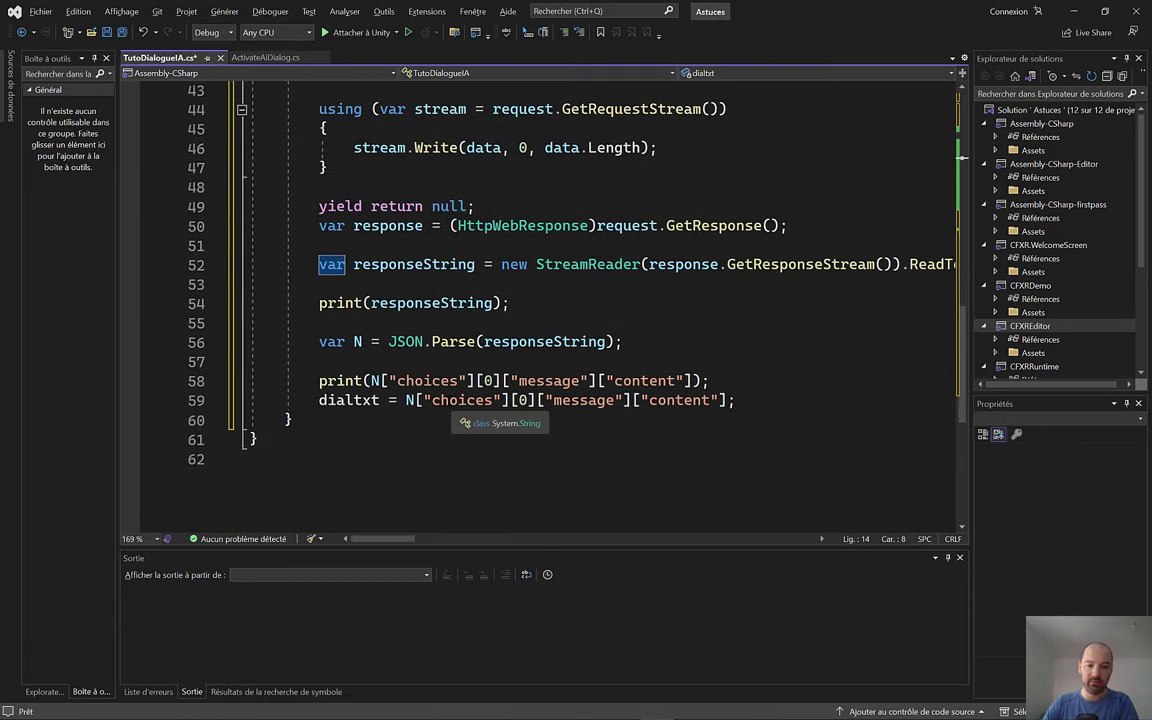
{"action": "left_click_drag", "start_coordinate": [448, 400], "coordinate": [730, 400]}
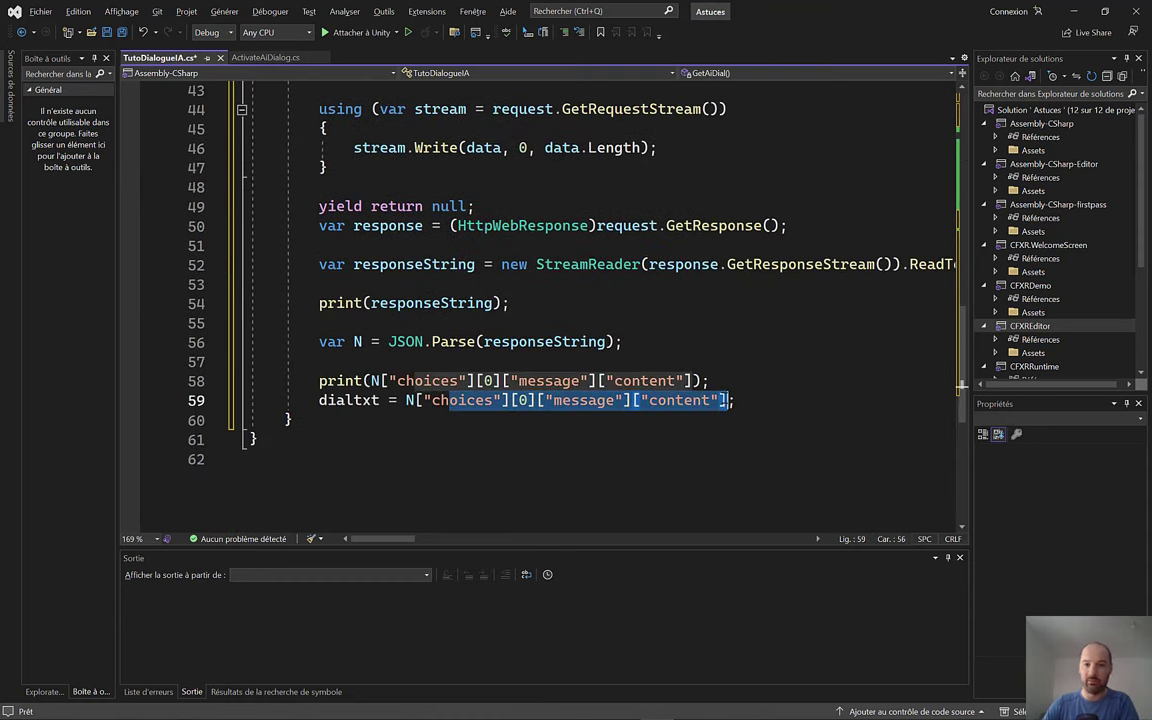
{"action": "scroll", "coordinate": [450, 316], "scroll_direction": "up", "scroll_amount": 7}
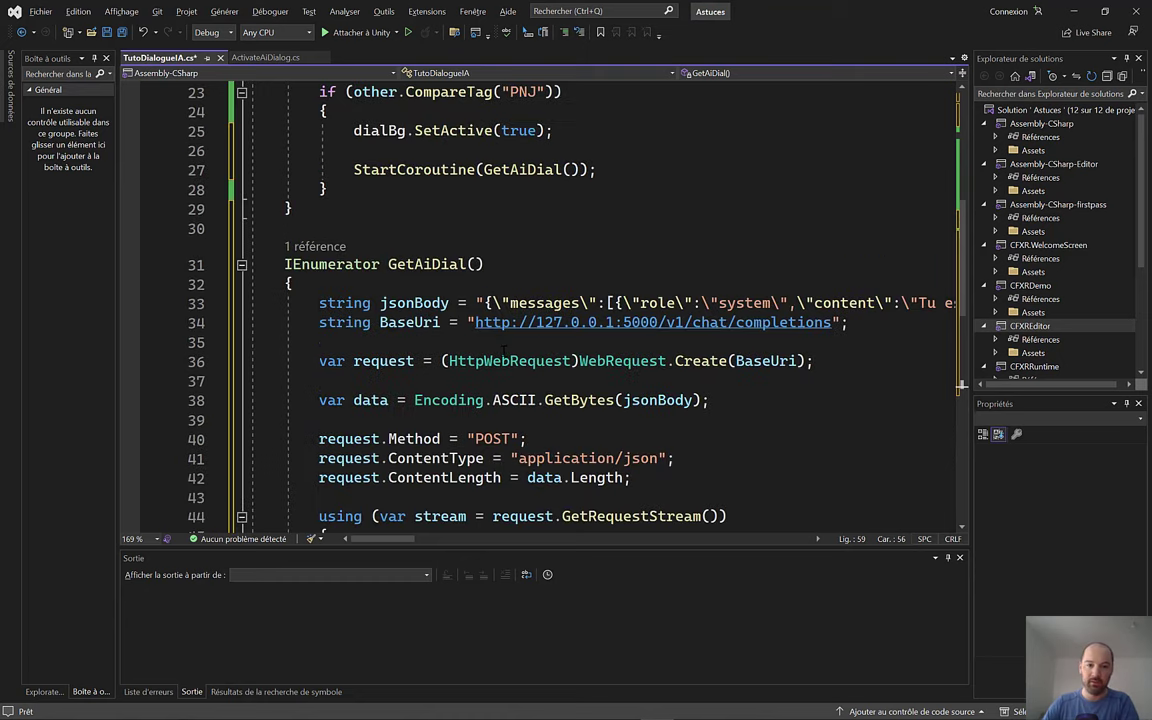
{"action": "scroll", "coordinate": [450, 316], "scroll_direction": "up", "scroll_amount": 3}
{"action": "scroll", "coordinate": [498, 348], "scroll_direction": "up", "scroll_amount": 2}
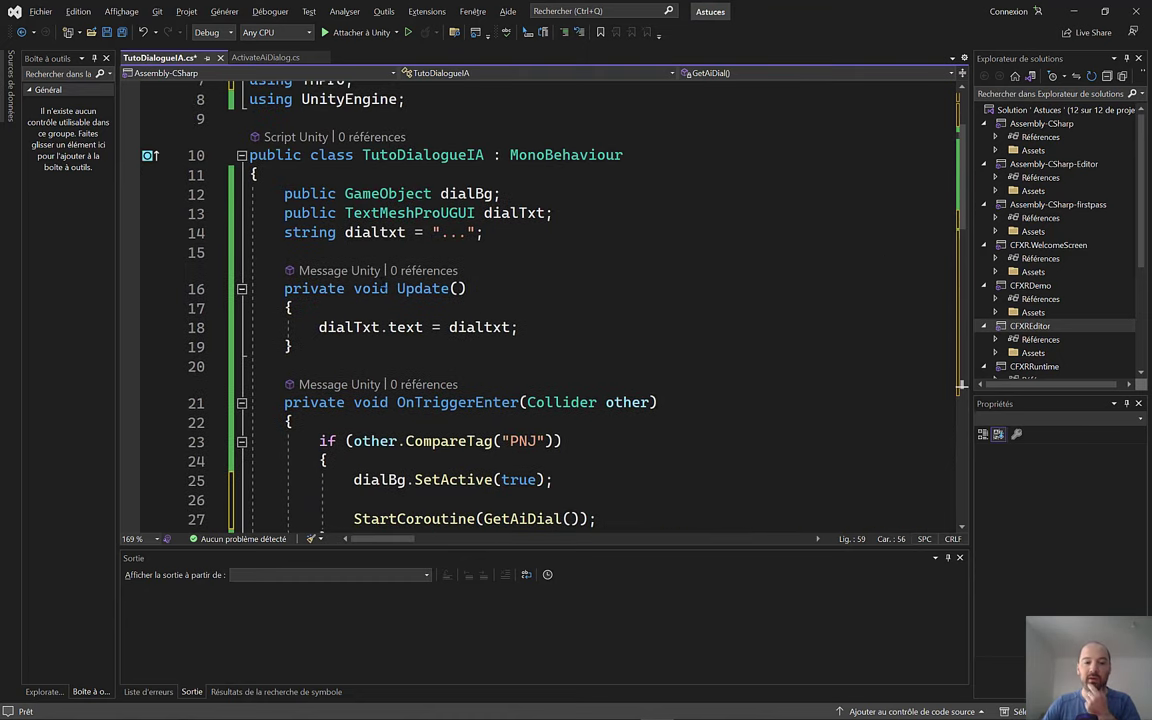
{"action": "left_click_drag", "start_coordinate": [383, 288], "coordinate": [450, 288]}
Step: Highlight dialtxt in the Update assignment on line 18 and save the script
{"action": "left_click", "coordinate": [330, 327]}
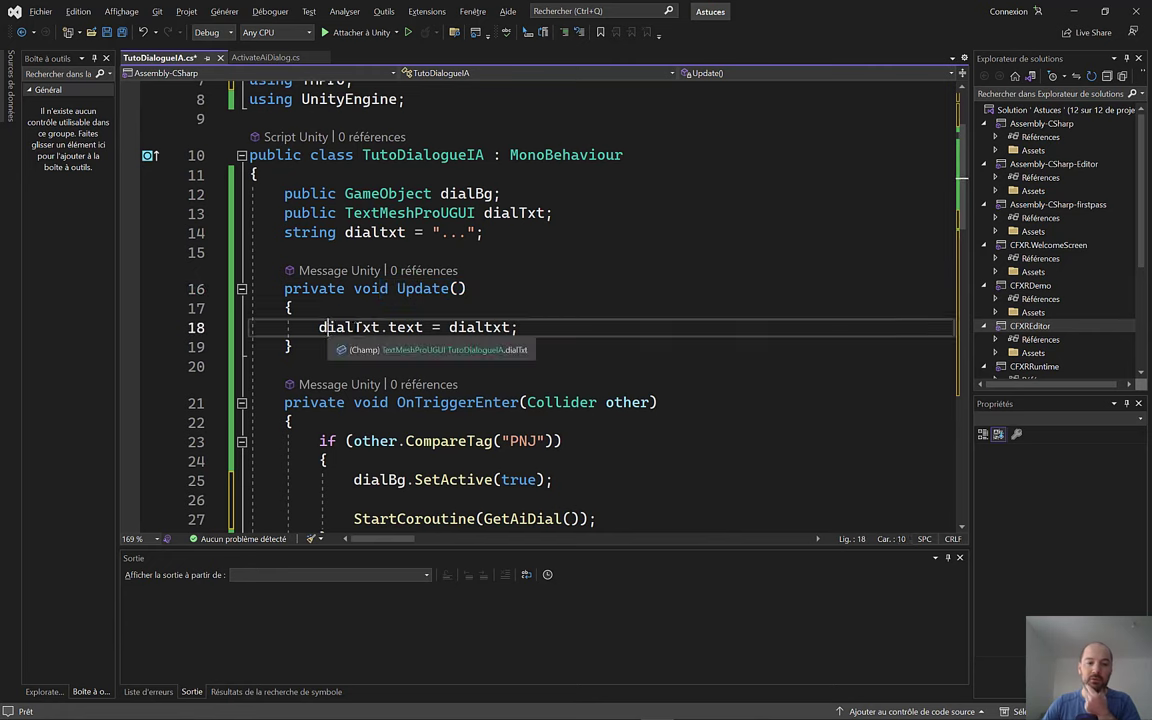
{"action": "left_click", "coordinate": [449, 327]}
{"action": "double_click", "coordinate": [478, 327]}
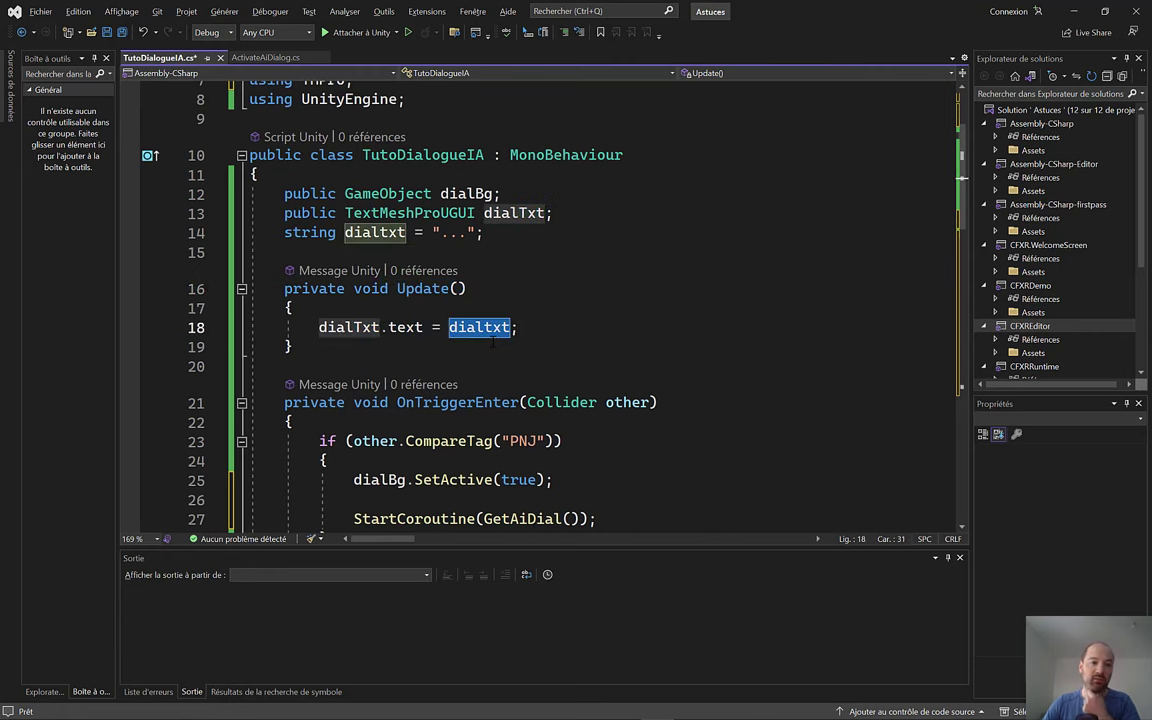
{"action": "scroll", "coordinate": [444, 307], "scroll_direction": "down", "scroll_amount": 3}
{"action": "scroll", "coordinate": [584, 321], "scroll_direction": "down", "scroll_amount": 4}
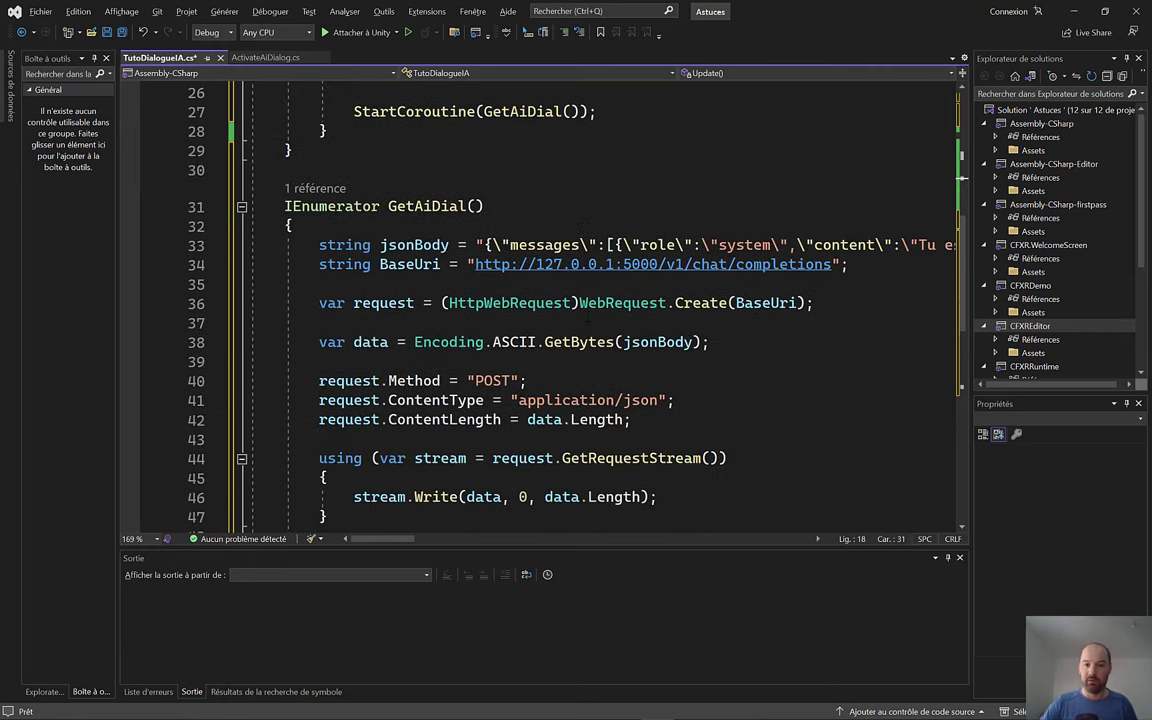
{"action": "key", "text": "ctrl+s"}
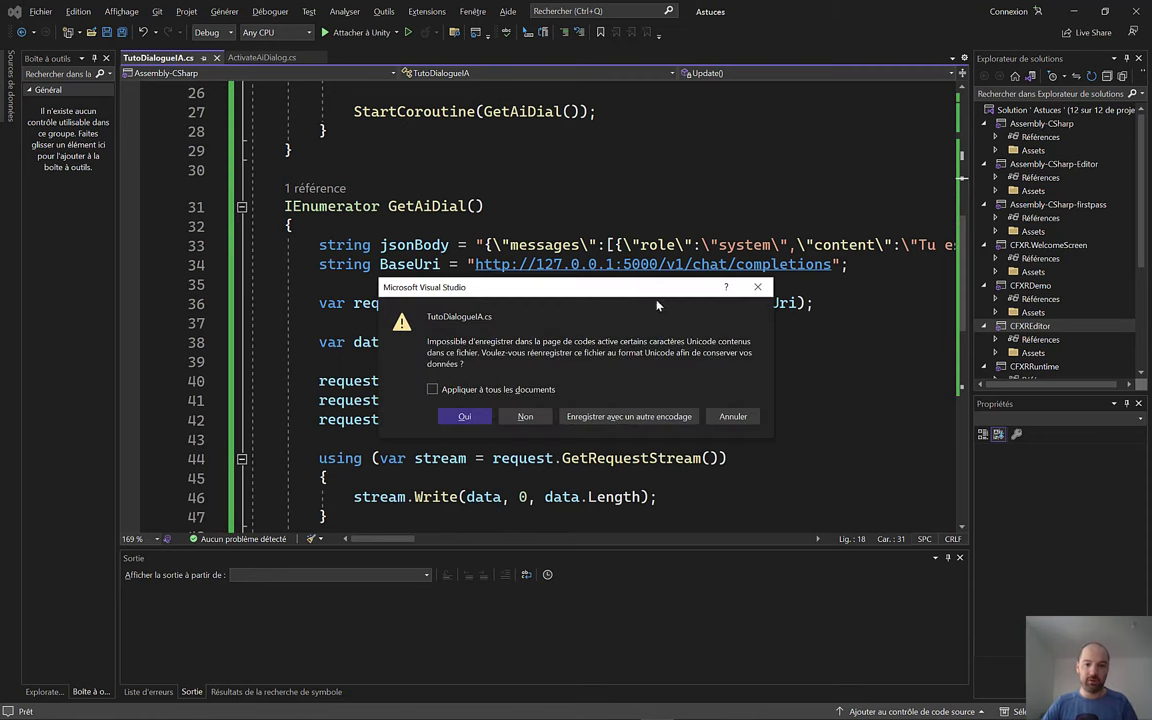
Step: Run a Play test in Unity, stopping it once an error appears
{"action": "key", "text": "alt+Tab"}
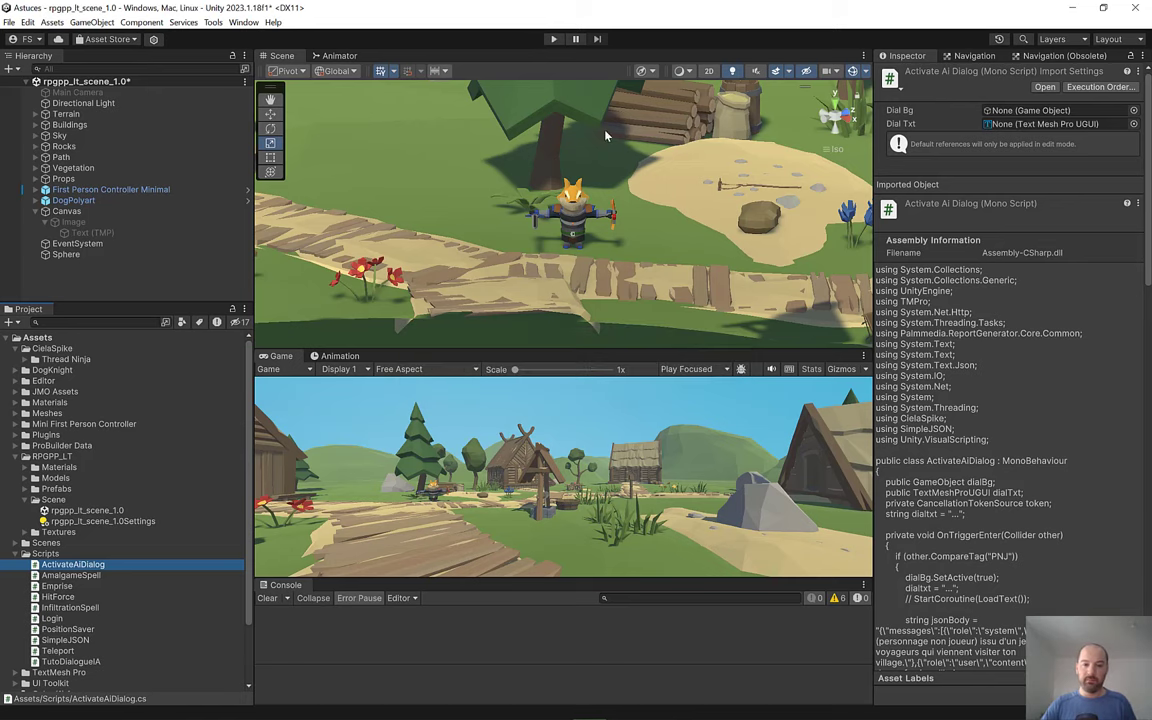
{"action": "left_click", "coordinate": [555, 39]}
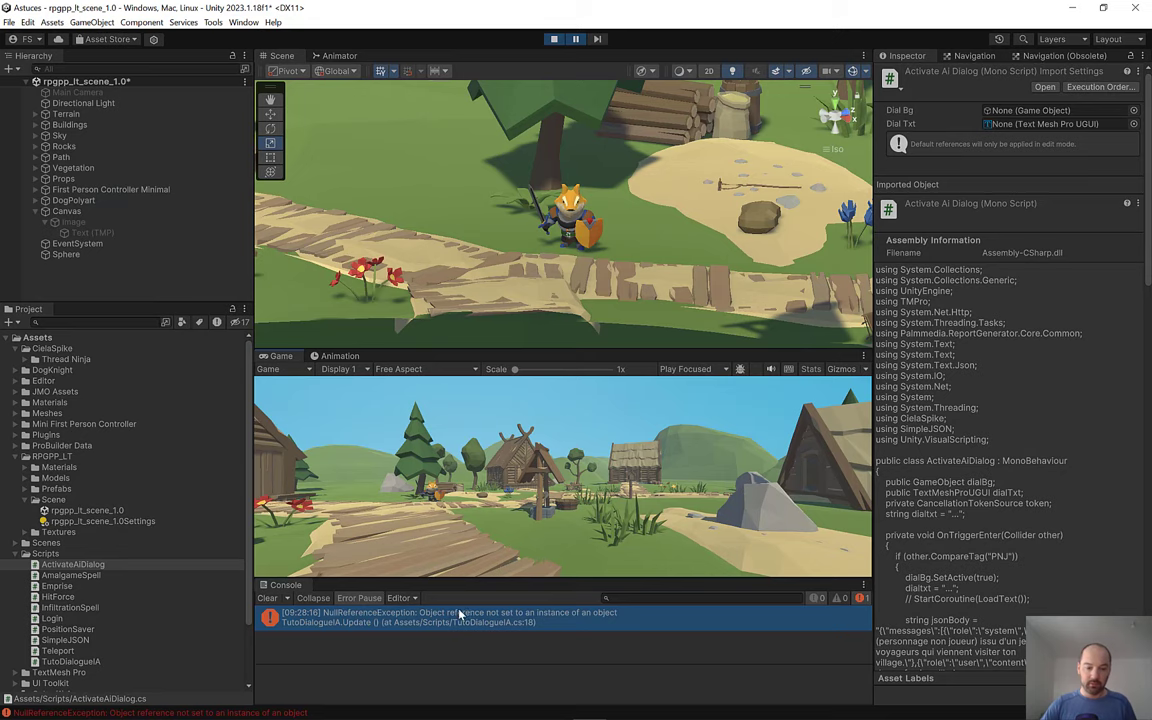
{"action": "left_click", "coordinate": [555, 40]}
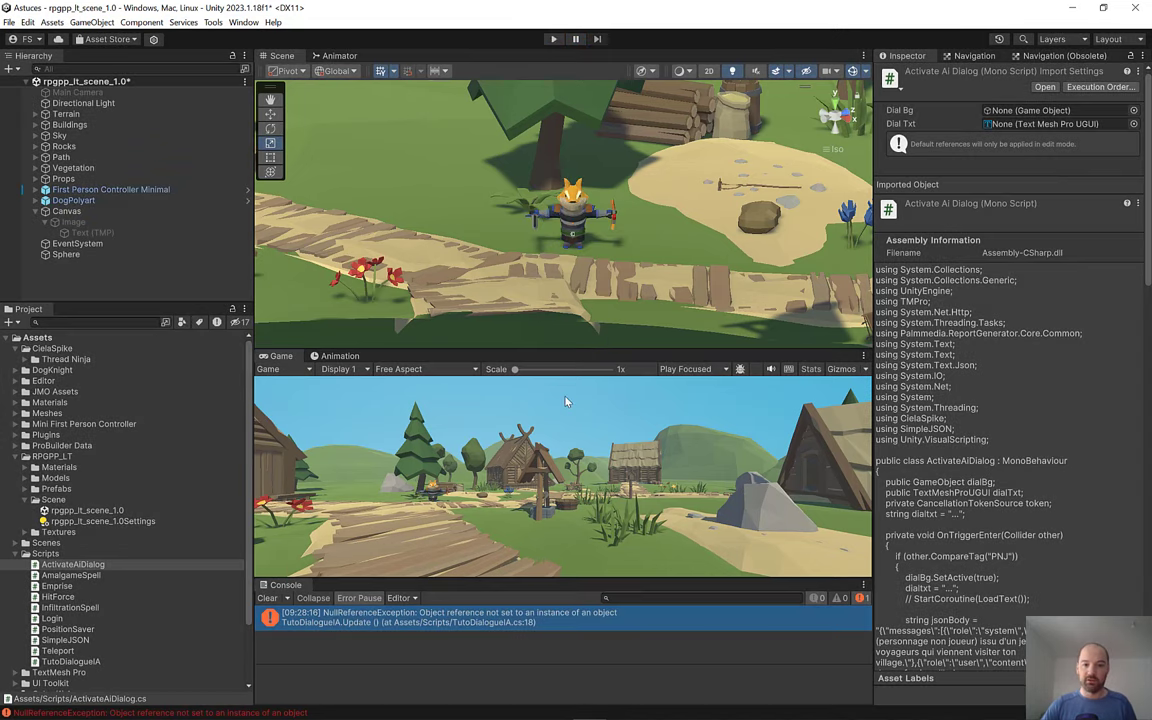
{"action": "left_click_drag", "start_coordinate": [577, 349], "coordinate": [577, 256]}
Step: Assign Image to Dial Bg and Text (TMP) to Dial Txt on First Person Controller Minimal
{"action": "left_click", "coordinate": [110, 190]}
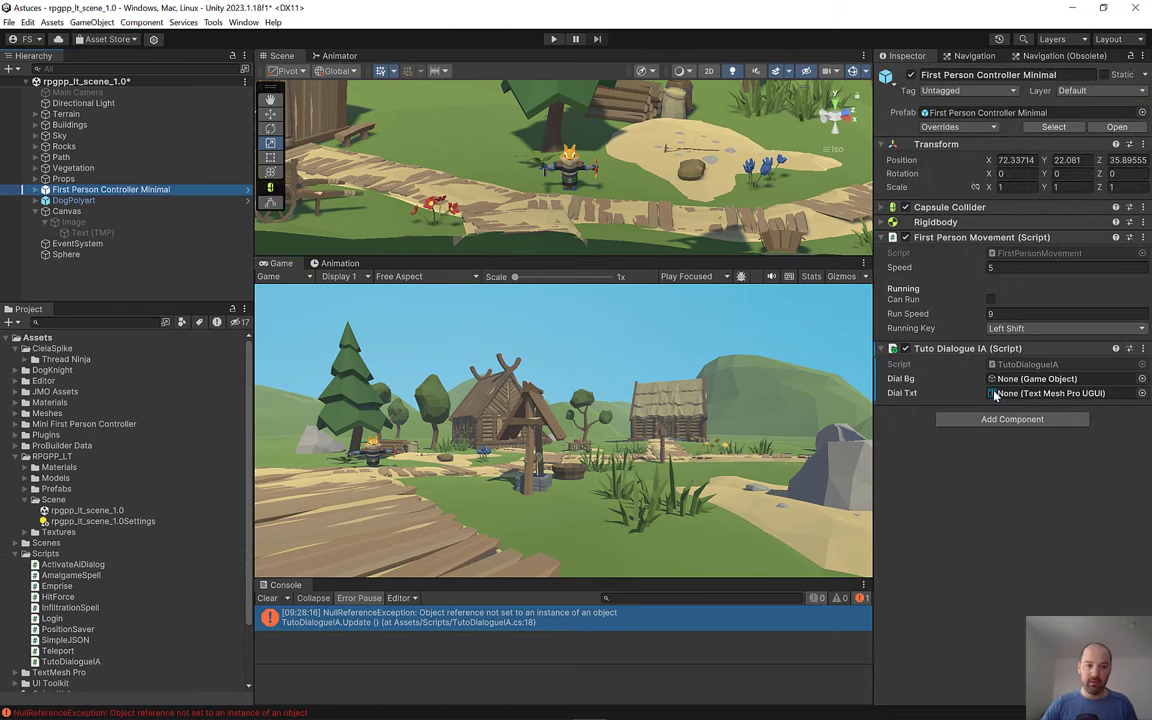
{"action": "mouse_move", "coordinate": [51, 197]}
{"action": "left_mouse_down"}
{"action": "mouse_move", "coordinate": [999, 343]}
{"action": "mouse_move", "coordinate": [1000, 379]}
{"action": "left_mouse_up"}
{"action": "mouse_move", "coordinate": [90, 232]}
{"action": "left_mouse_down"}
{"action": "mouse_move", "coordinate": [684, 312]}
{"action": "mouse_move", "coordinate": [1000, 393]}
{"action": "left_mouse_up"}
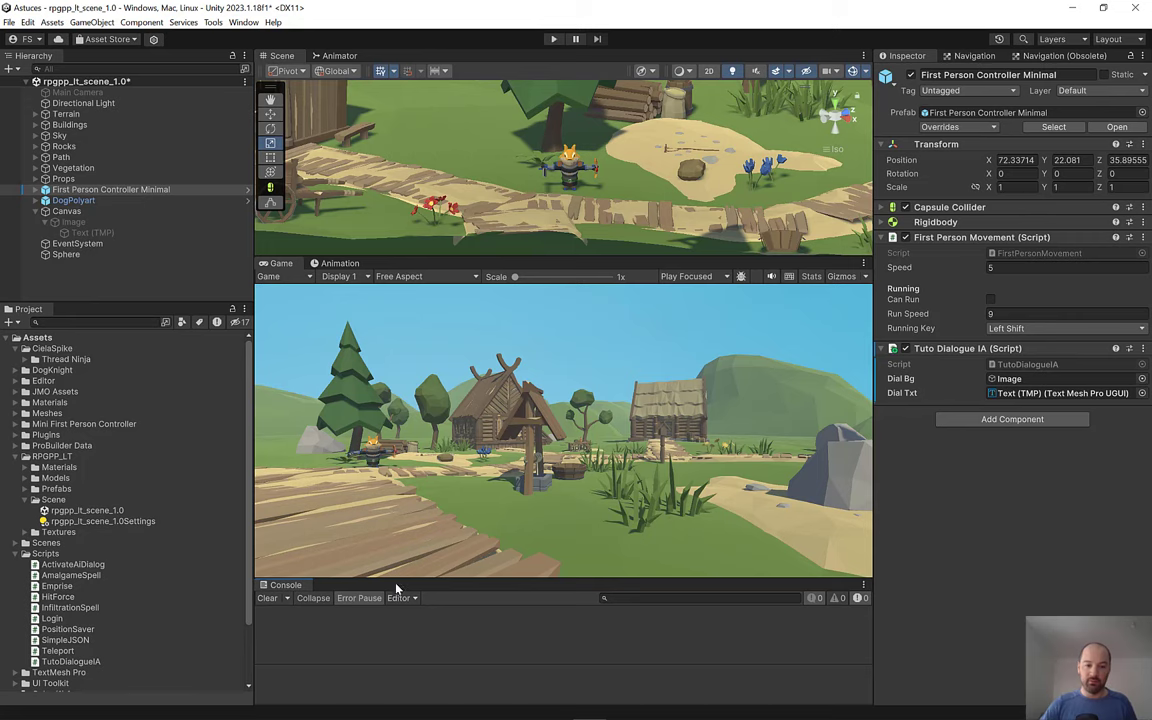
Step: Play-test walking to the fox NPC, who replies '(Voix en arrière plan) Compliments, tout va bien.'
{"action": "left_click_drag", "start_coordinate": [398, 580], "coordinate": [400, 559]}
{"action": "left_click_drag", "start_coordinate": [565, 254], "coordinate": [565, 210]}
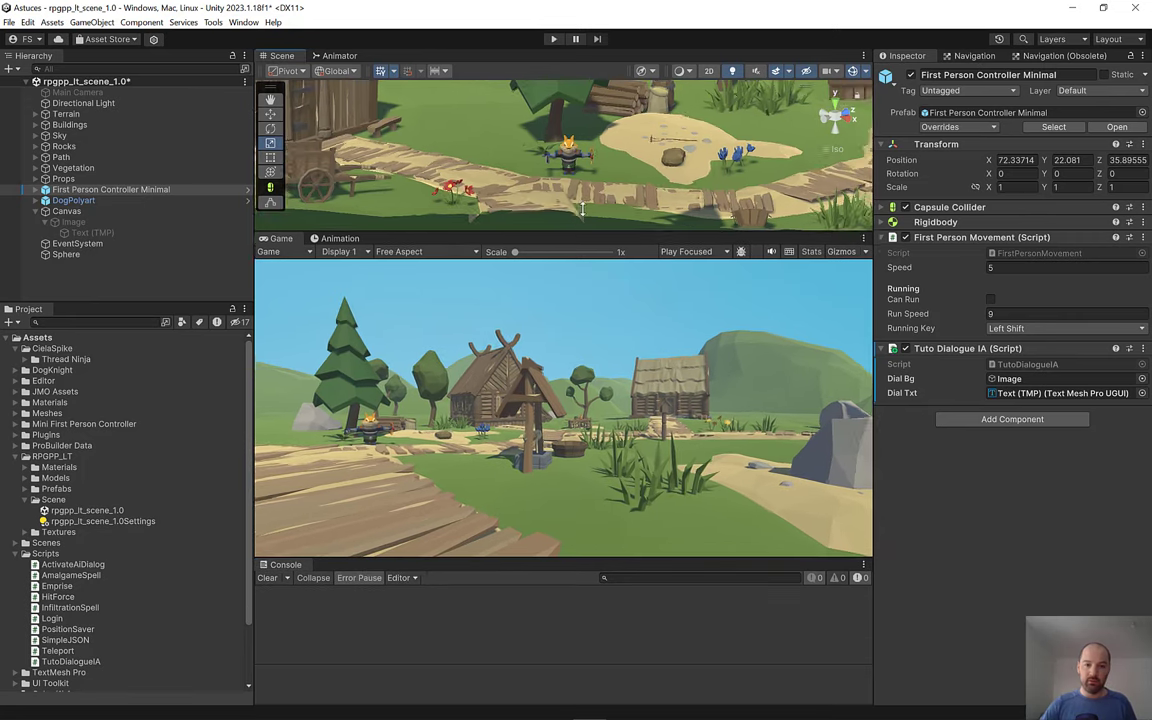
{"action": "left_click", "coordinate": [553, 39]}
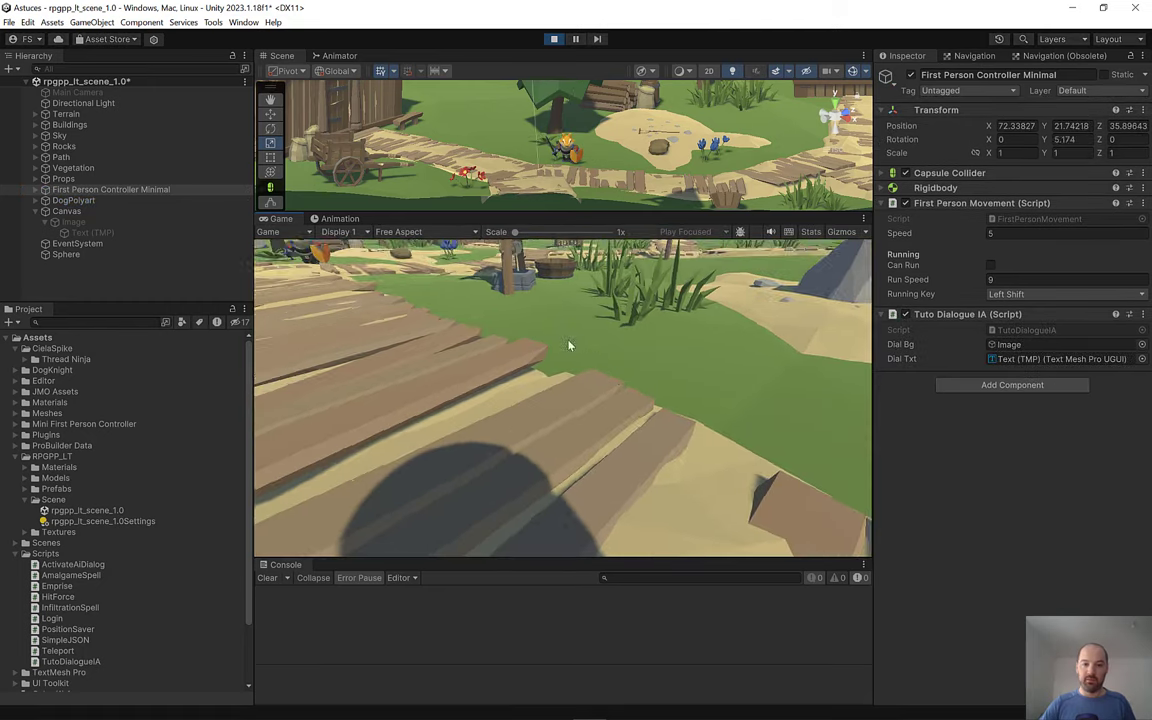
{"action": "key", "text": "w"}
{"action": "key", "text": "w"}
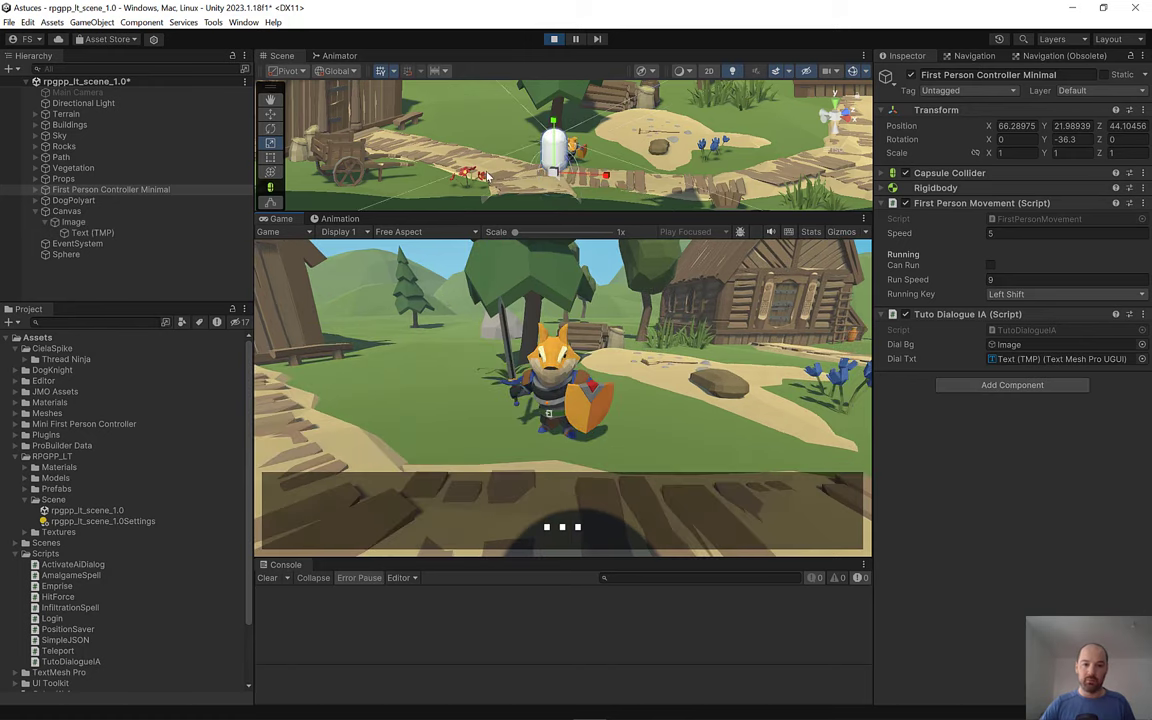
{"action": "key", "text": "w"}
{"action": "mouse_move", "coordinate": [706, 304]}
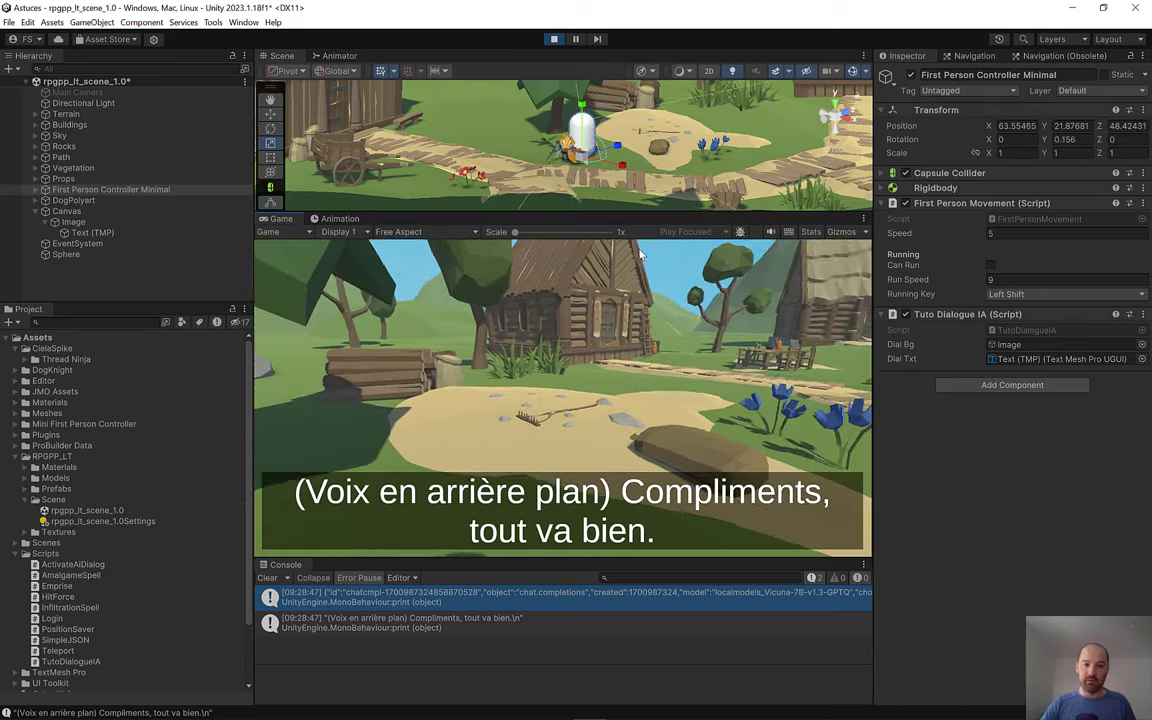
{"action": "mouse_move", "coordinate": [511, 508]}
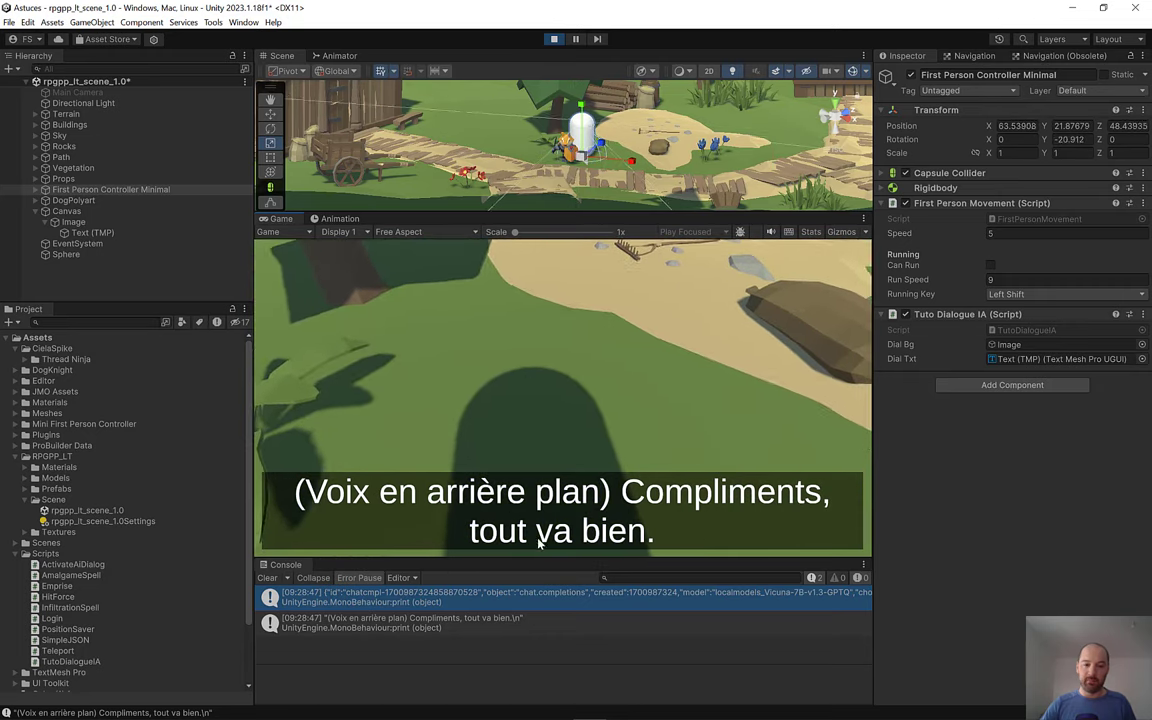
{"action": "mouse_move", "coordinate": [600, 560]}
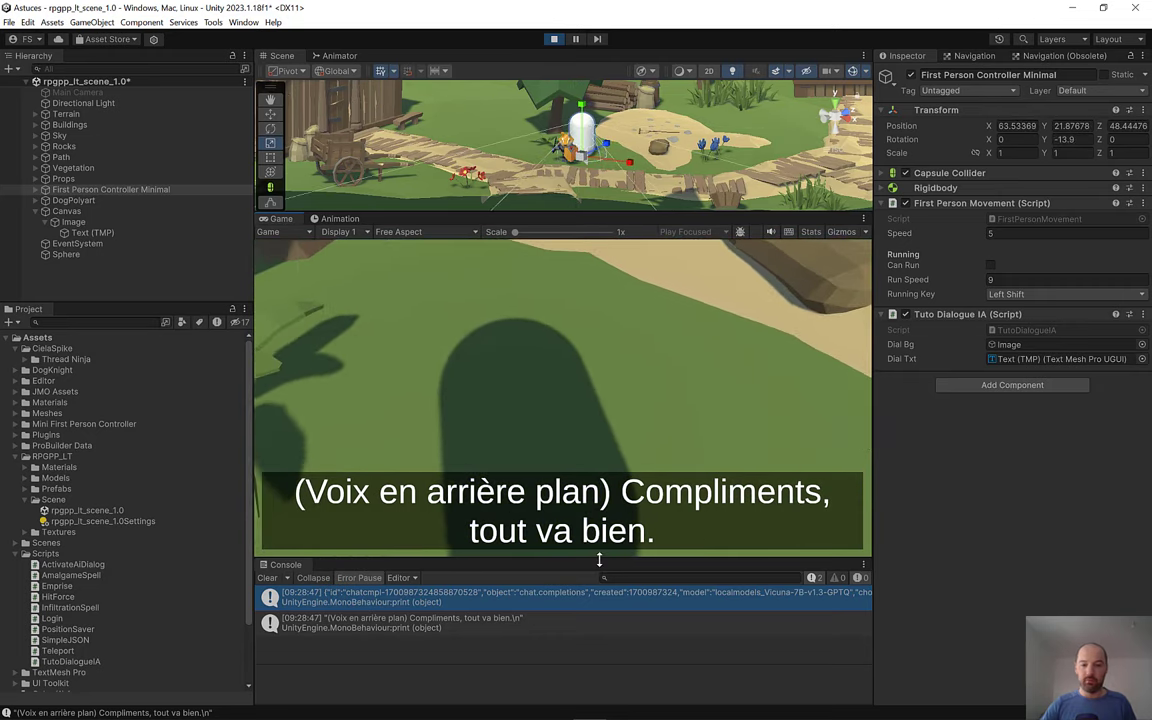
{"action": "left_click_drag", "start_coordinate": [600, 560], "coordinate": [600, 466]}
Step: Stop the test, read the logged reply details in the Console, and inspect the Thread Ninja folder
{"action": "left_click", "coordinate": [555, 41]}
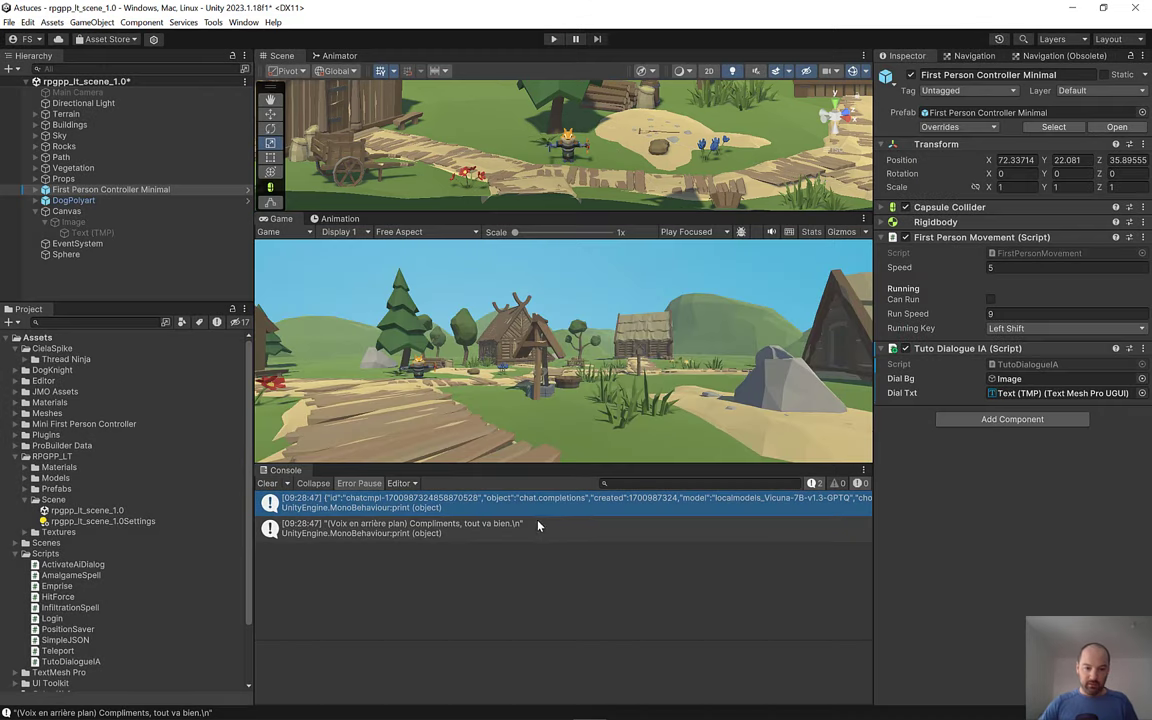
{"action": "mouse_move", "coordinate": [453, 698]}
{"action": "left_mouse_down"}
{"action": "mouse_move", "coordinate": [453, 643]}
{"action": "mouse_move", "coordinate": [507, 548]}
{"action": "left_mouse_up"}
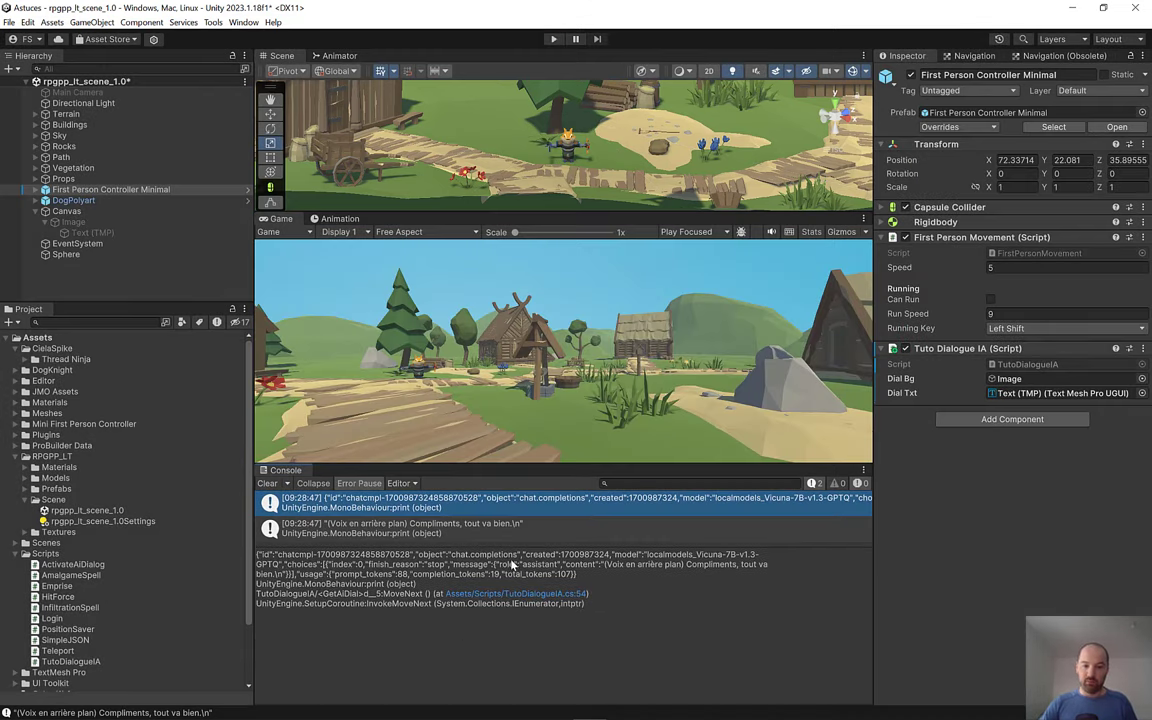
{"action": "left_click_drag", "start_coordinate": [545, 465], "coordinate": [547, 355]}
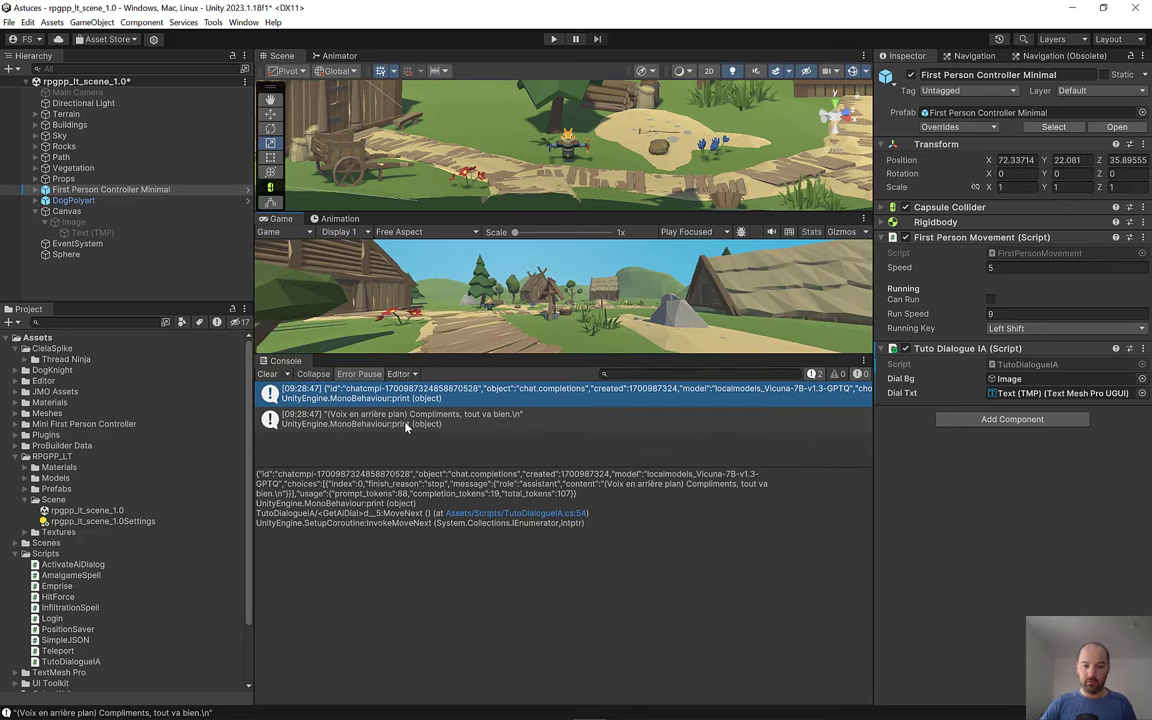
{"action": "left_click", "coordinate": [378, 419]}
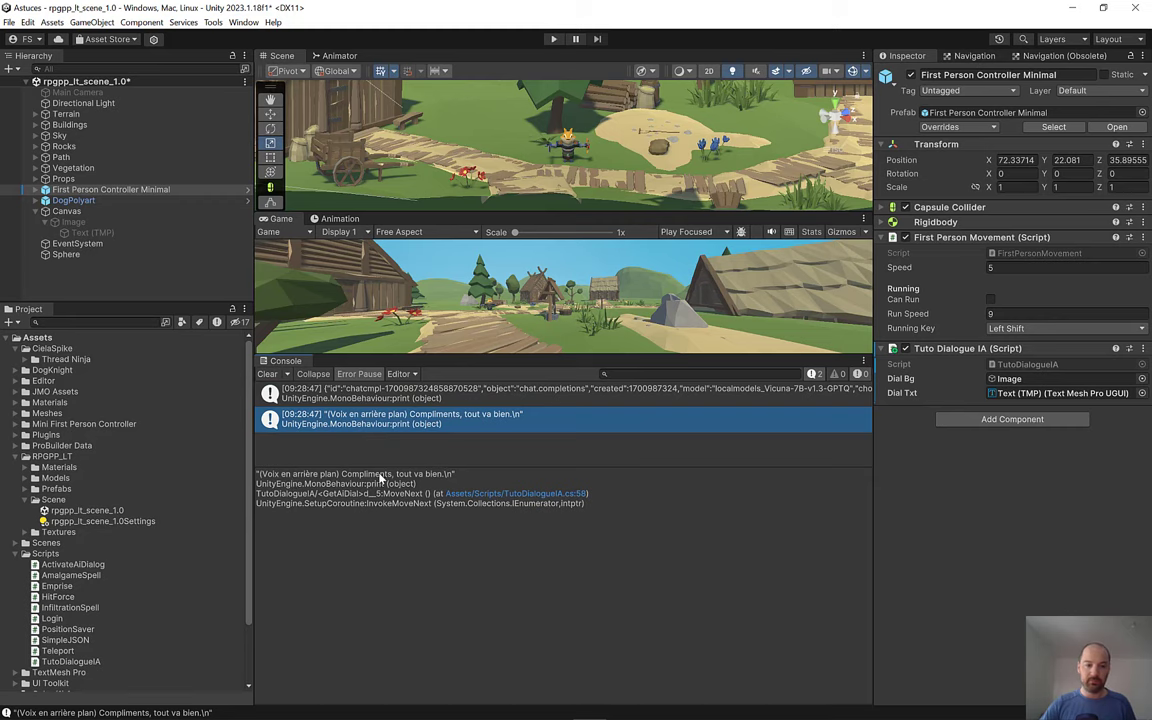
{"action": "left_click_drag", "start_coordinate": [643, 353], "coordinate": [640, 545]}
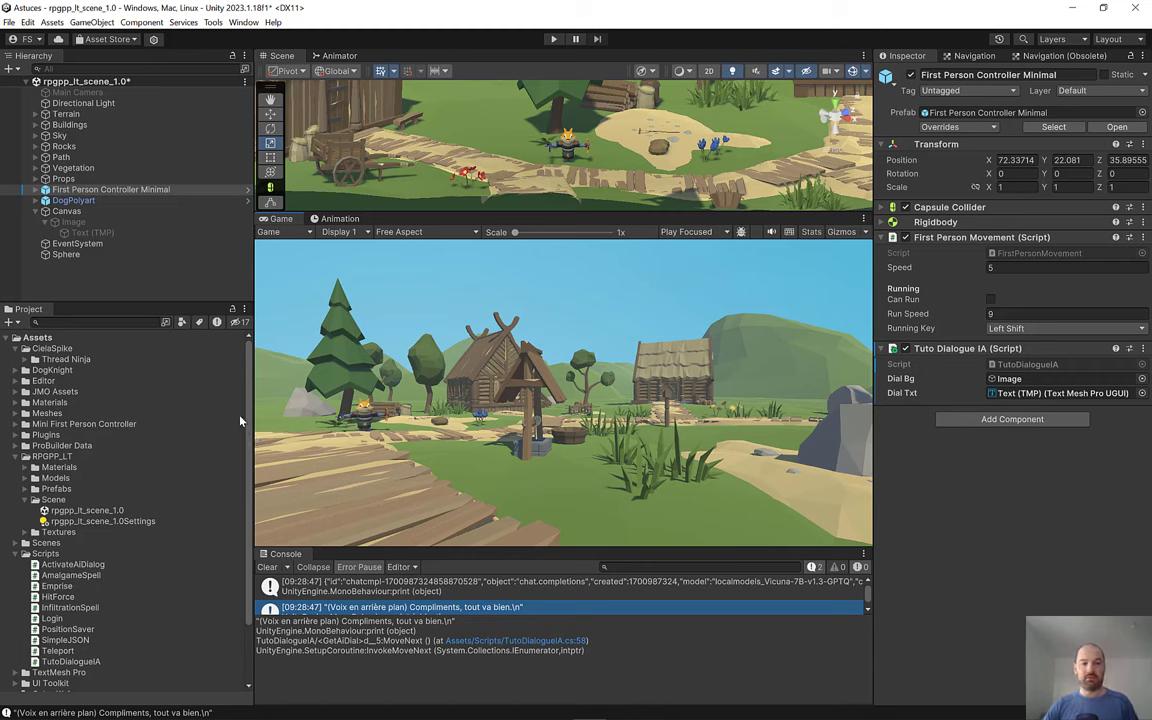
{"action": "left_click", "coordinate": [56, 360]}
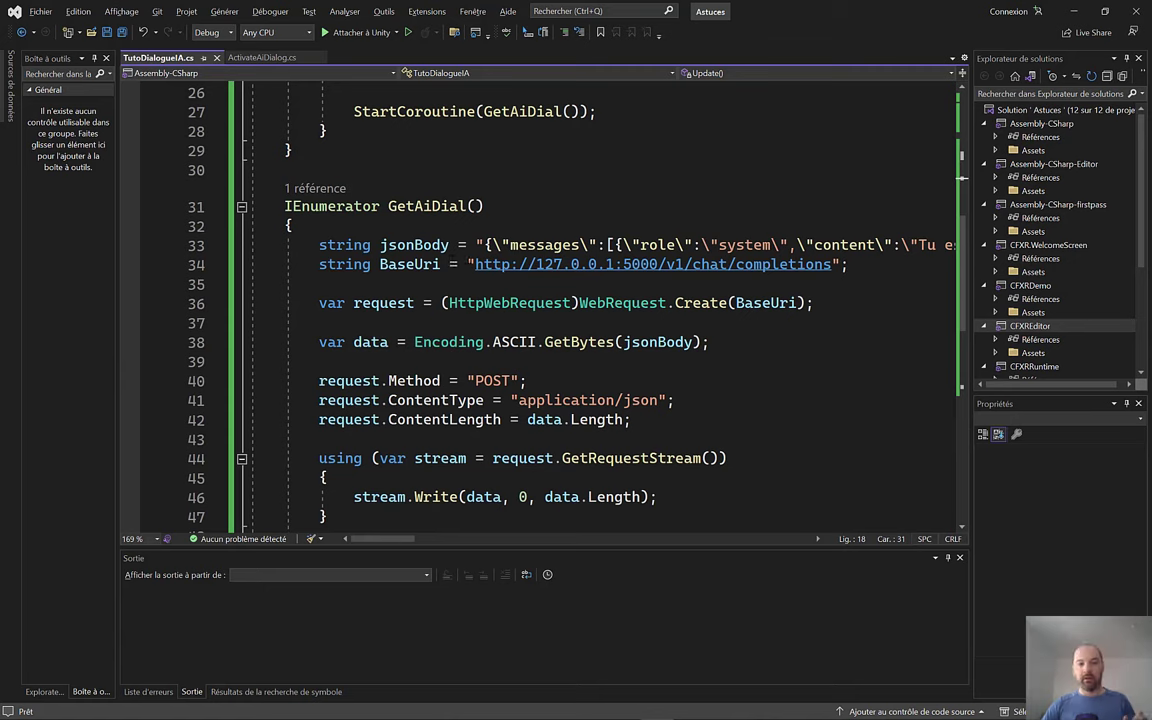
{"action": "scroll", "coordinate": [520, 265], "scroll_direction": "up", "scroll_amount": 4}
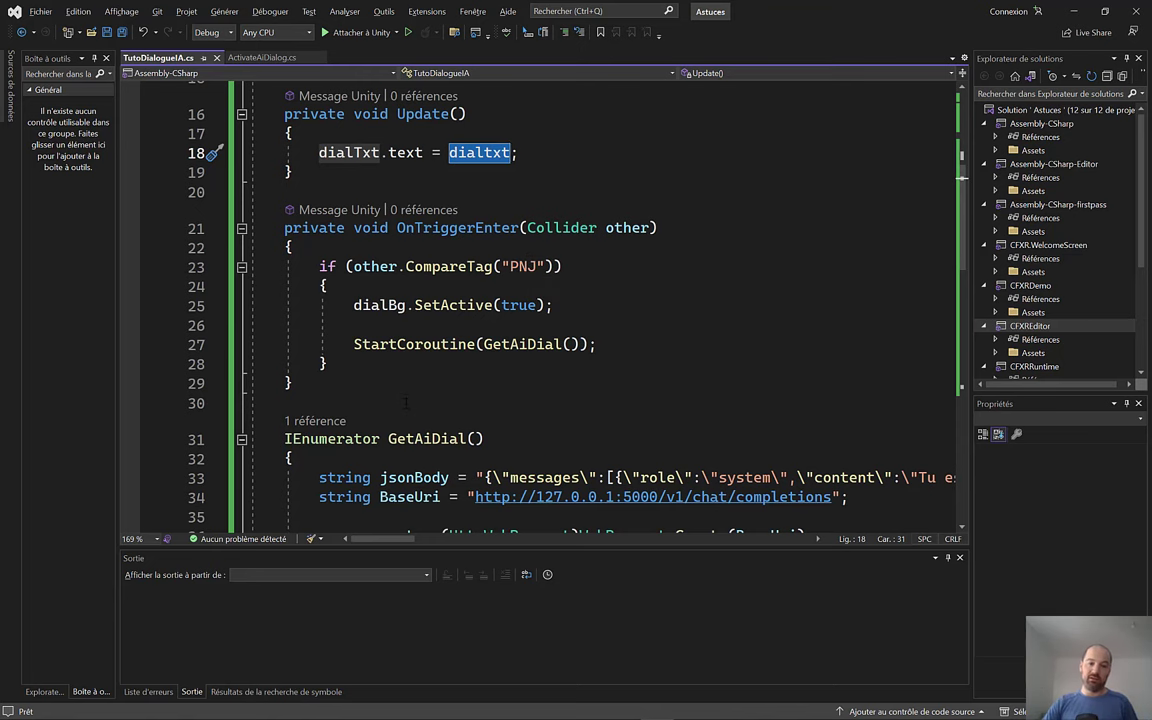
Step: Add this.StartCoroutineAsync(GetAiDial()); beneath StartCoroutine(GetAiDial()); in OnTriggerEnter
{"action": "scroll", "coordinate": [405, 406], "scroll_direction": "down", "scroll_amount": 3}
{"action": "left_click_drag", "start_coordinate": [284, 380], "coordinate": [487, 380]}
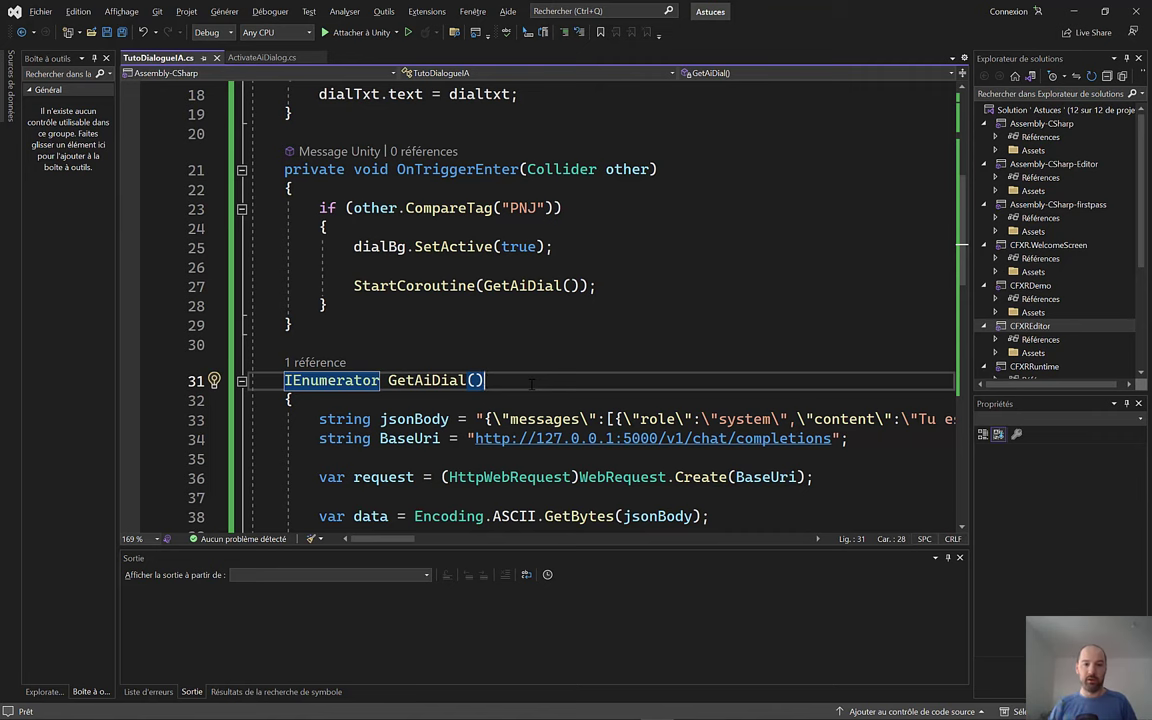
{"action": "left_click", "coordinate": [592, 287]}
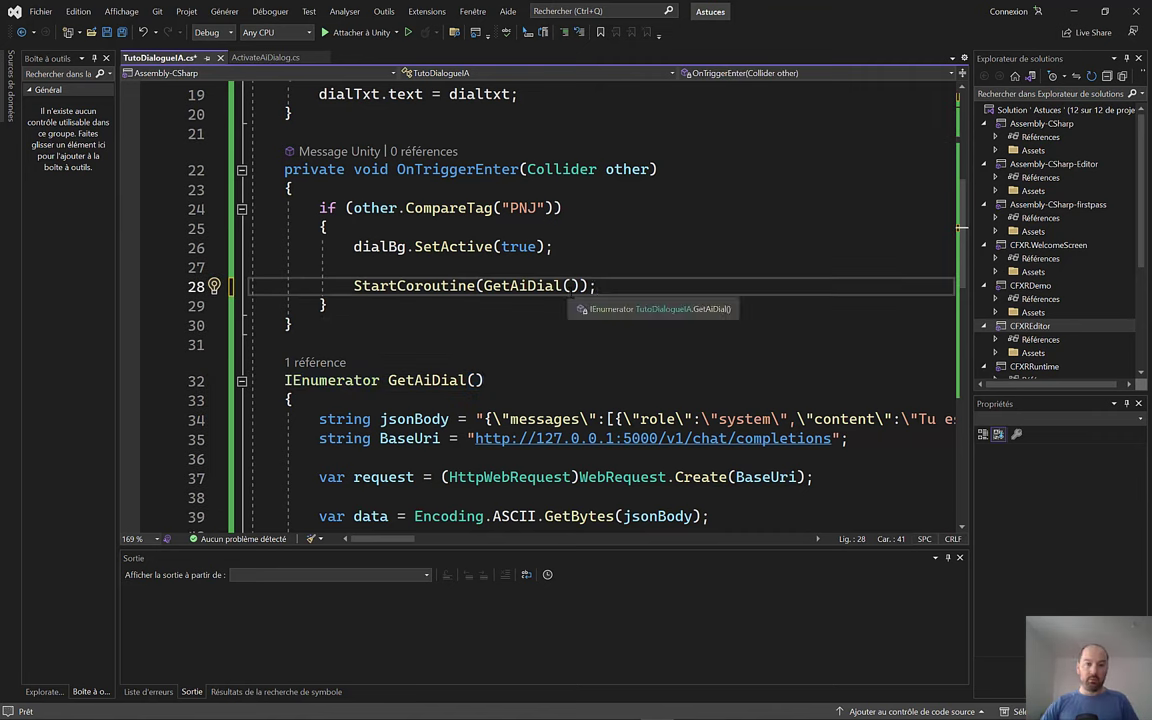
{"action": "scroll", "coordinate": [590, 300], "scroll_direction": "up", "scroll_amount": 1}
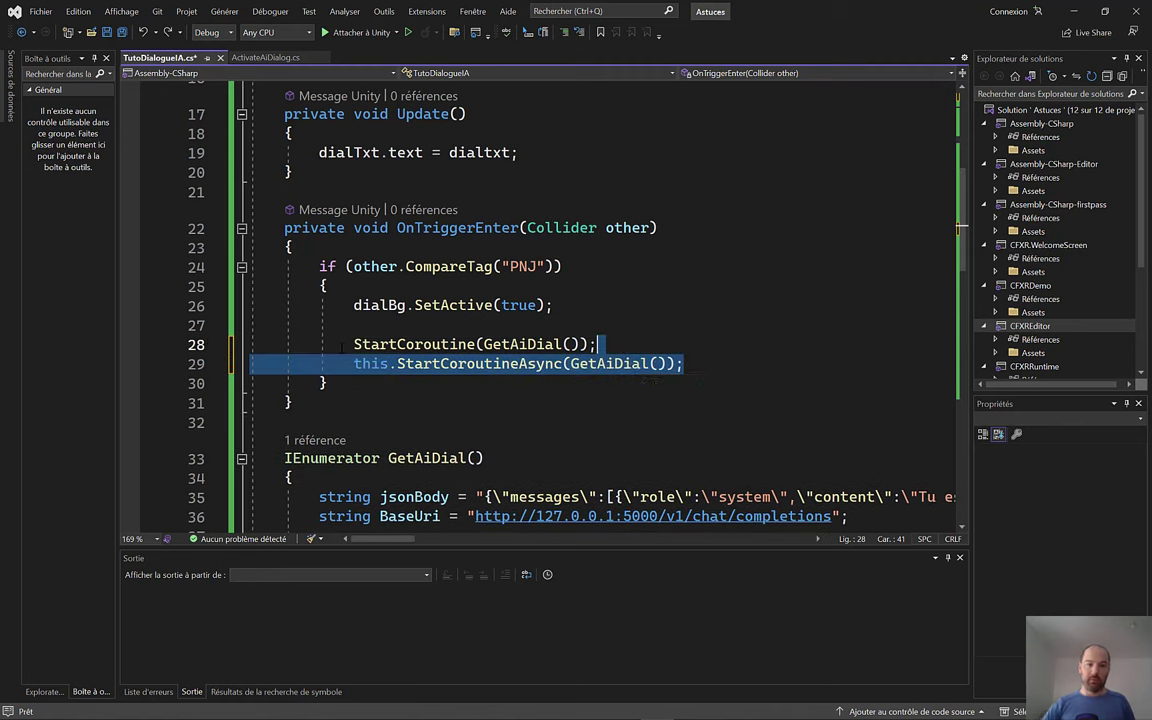
Step: Comment out the old StartCoroutine call with // and save the script
{"action": "key", "text": "Home"}
{"action": "type", "text": "//"}
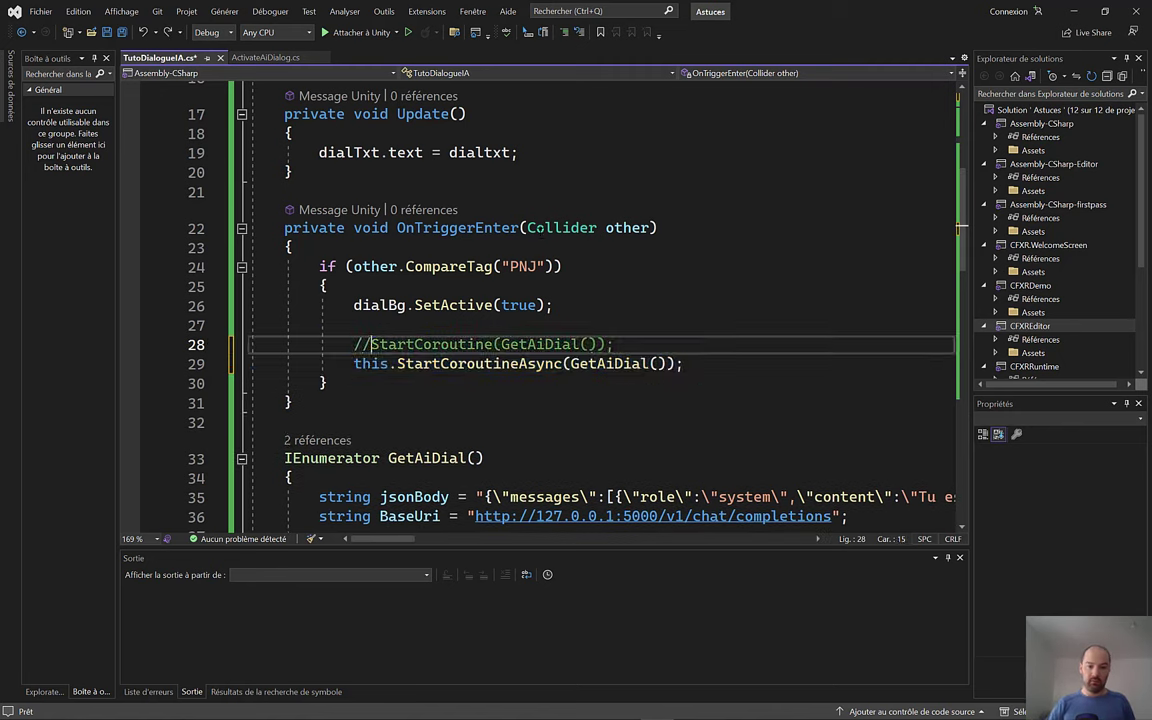
{"action": "left_click_drag", "start_coordinate": [397, 363], "coordinate": [562, 363]}
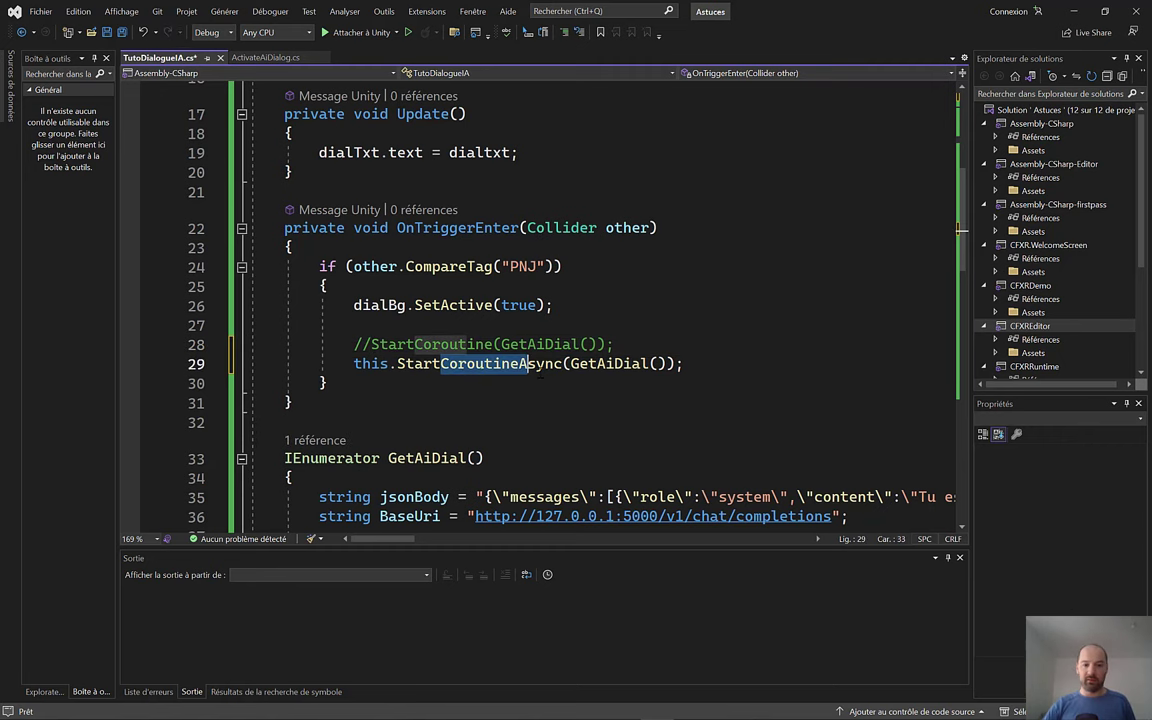
{"action": "left_click", "coordinate": [506, 389]}
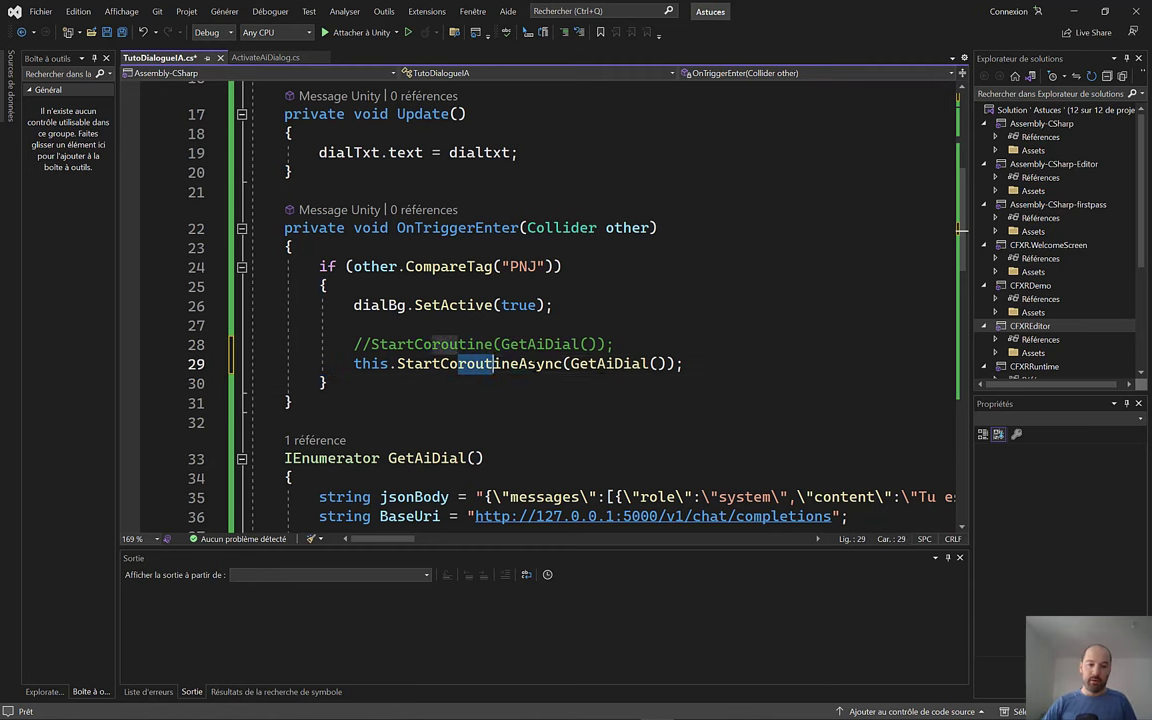
{"action": "left_click_drag", "start_coordinate": [397, 363], "coordinate": [604, 364]}
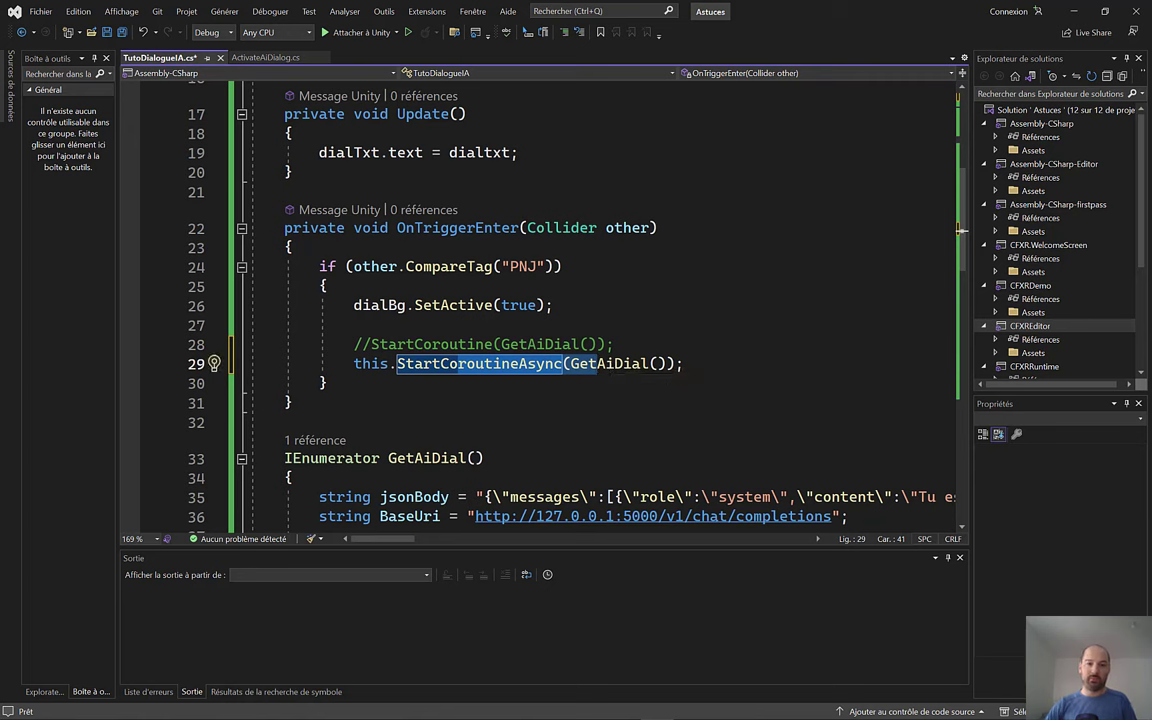
{"action": "key", "text": "ctrl+s"}
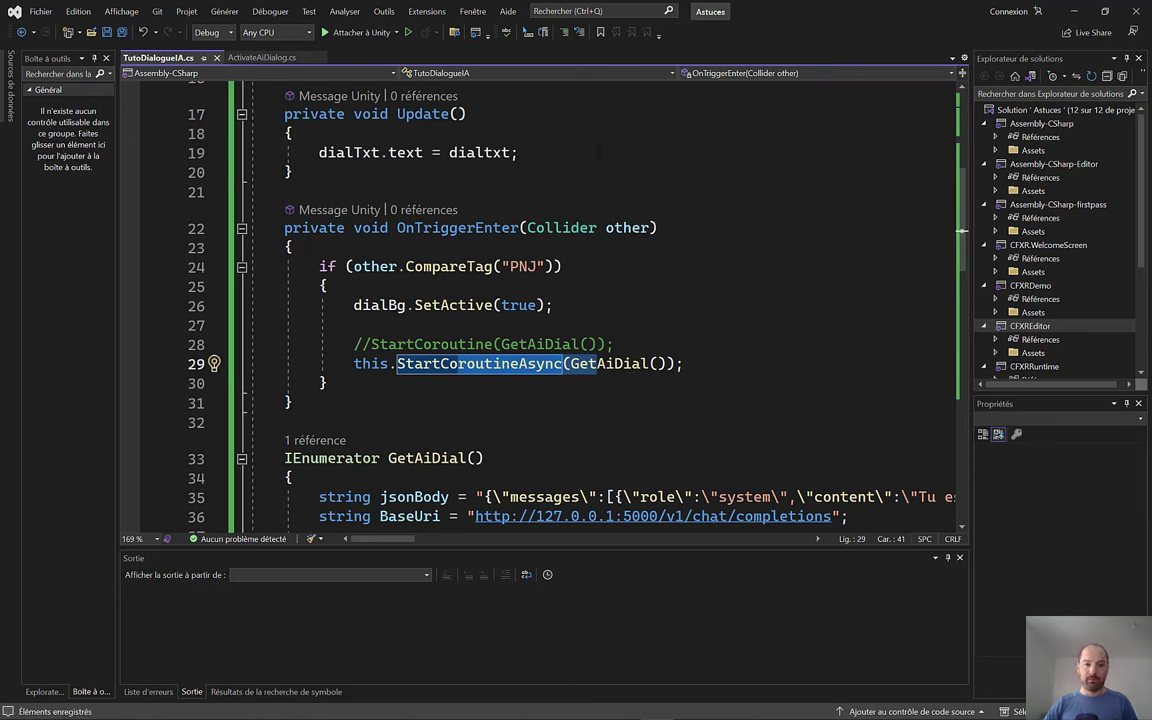
Step: Review the "..." placeholder dialogue text before returning to Unity
{"action": "scroll", "coordinate": [599, 153], "scroll_direction": "up", "scroll_amount": 1}
{"action": "scroll", "coordinate": [528, 180], "scroll_direction": "up", "scroll_amount": 1}
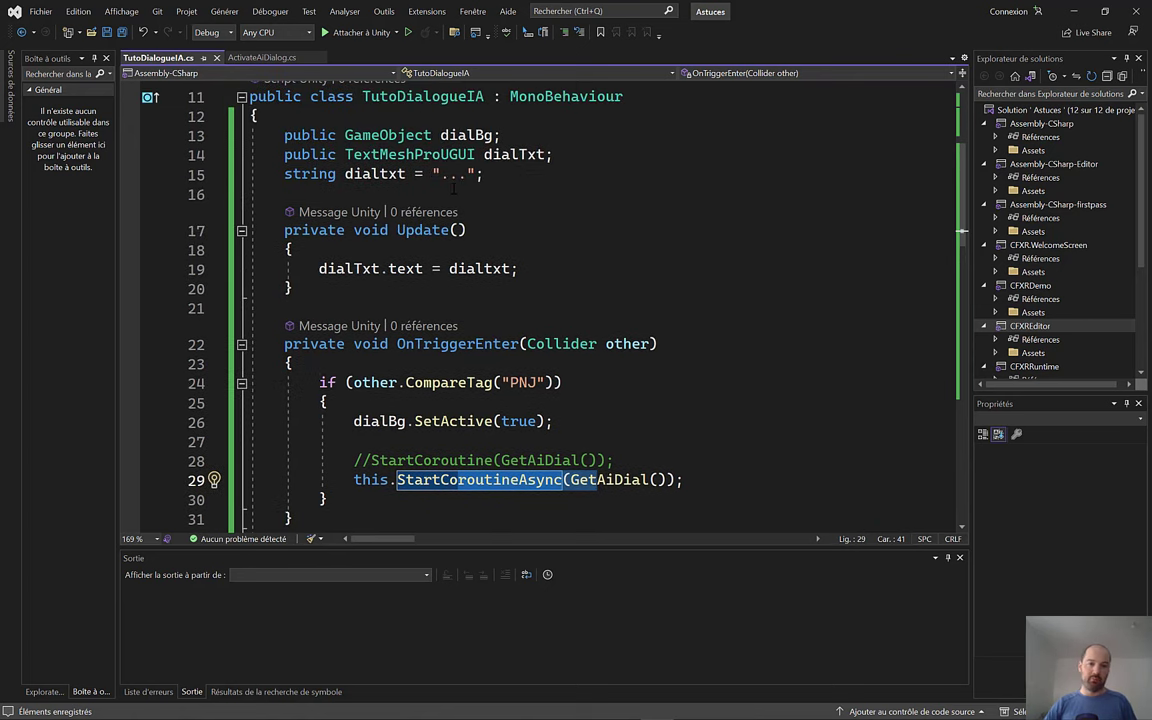
{"action": "left_click_drag", "start_coordinate": [442, 176], "coordinate": [467, 177]}
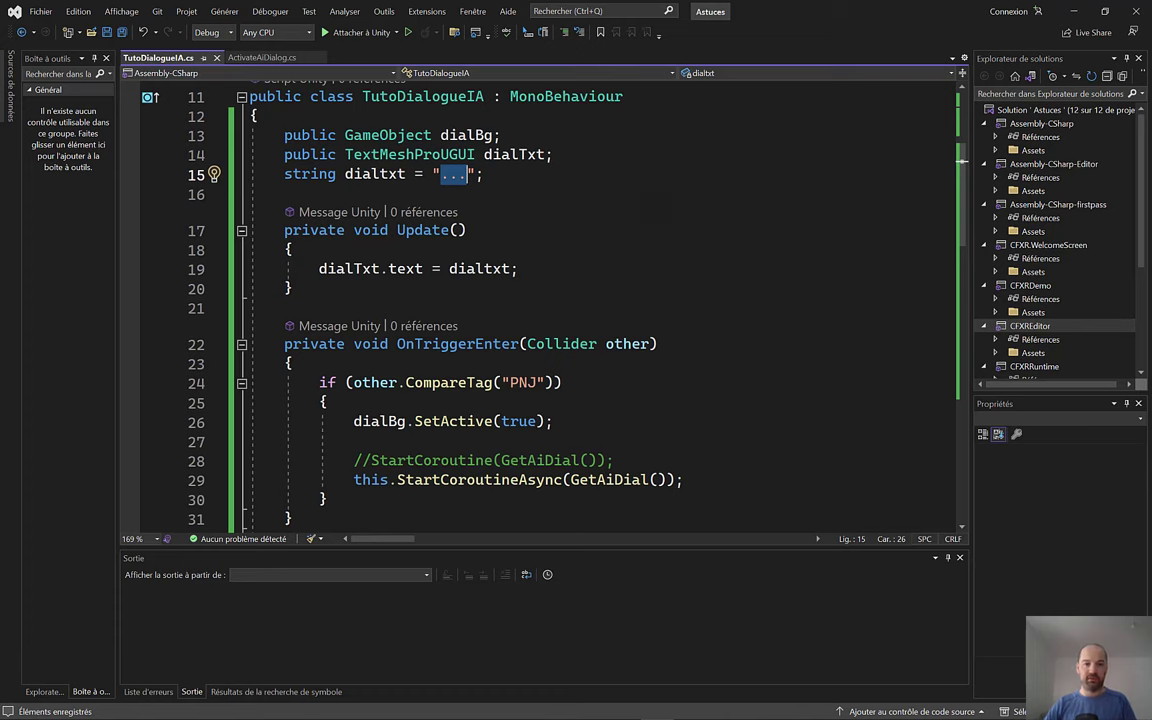
{"action": "key", "text": "alt+Tab"}
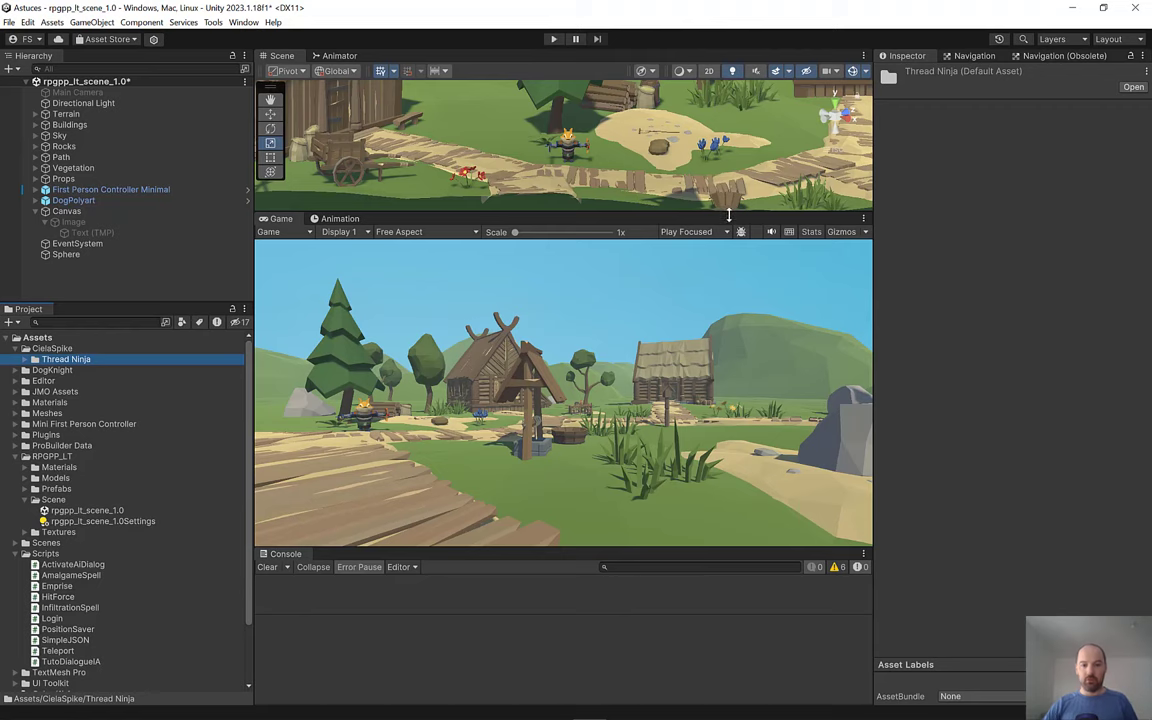
Step: Play-test the NPC's async 'nouveau temple' reply, then enlarge the Console to inspect its log
{"action": "left_click", "coordinate": [555, 39]}
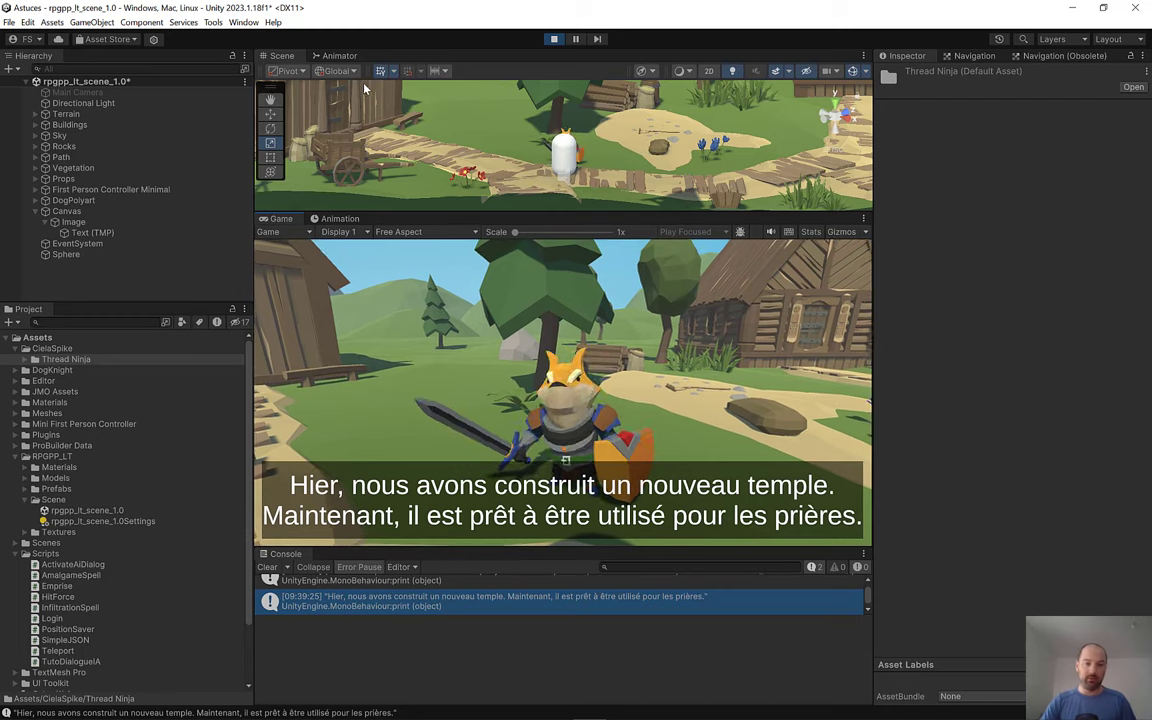
{"action": "left_click", "coordinate": [554, 39]}
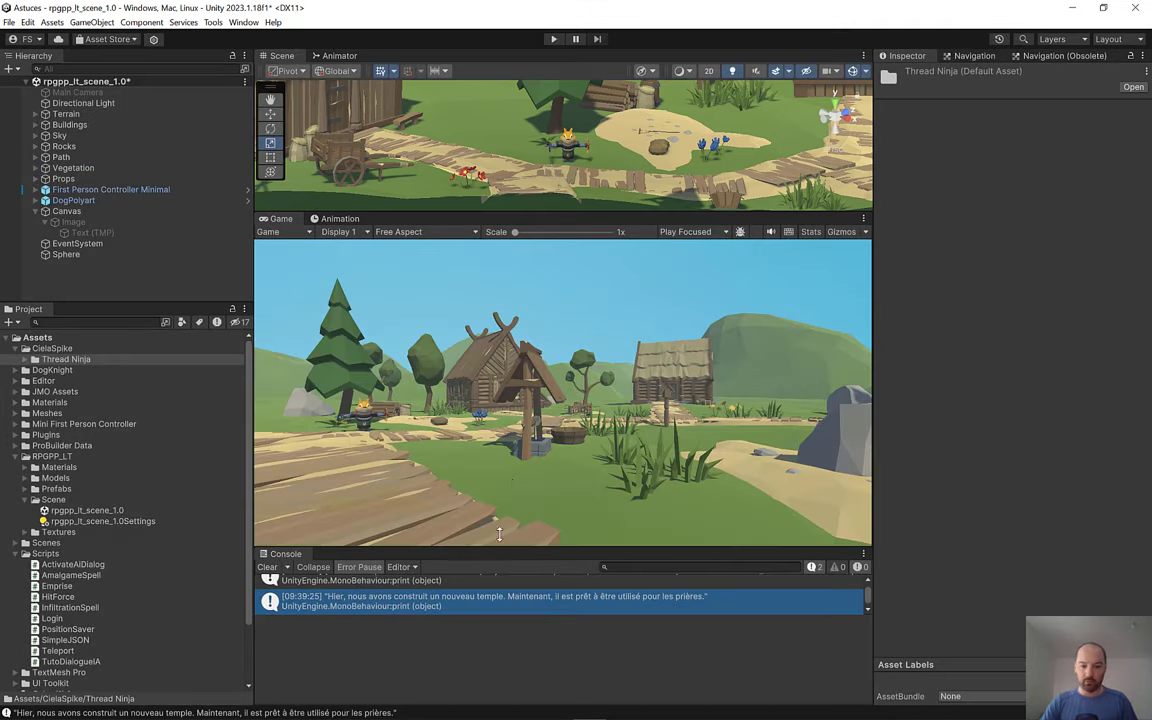
{"action": "left_click_drag", "start_coordinate": [450, 549], "coordinate": [450, 391]}
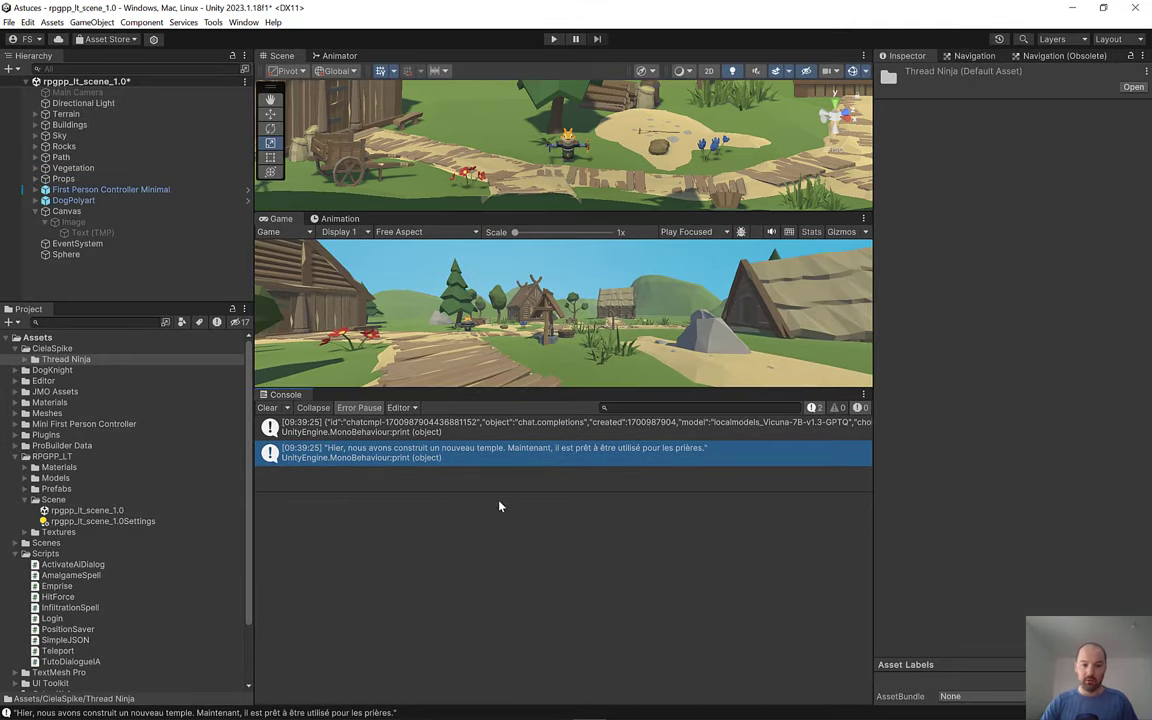
{"action": "left_click_drag", "start_coordinate": [498, 491], "coordinate": [492, 572]}
{"action": "left_click", "coordinate": [535, 450]}
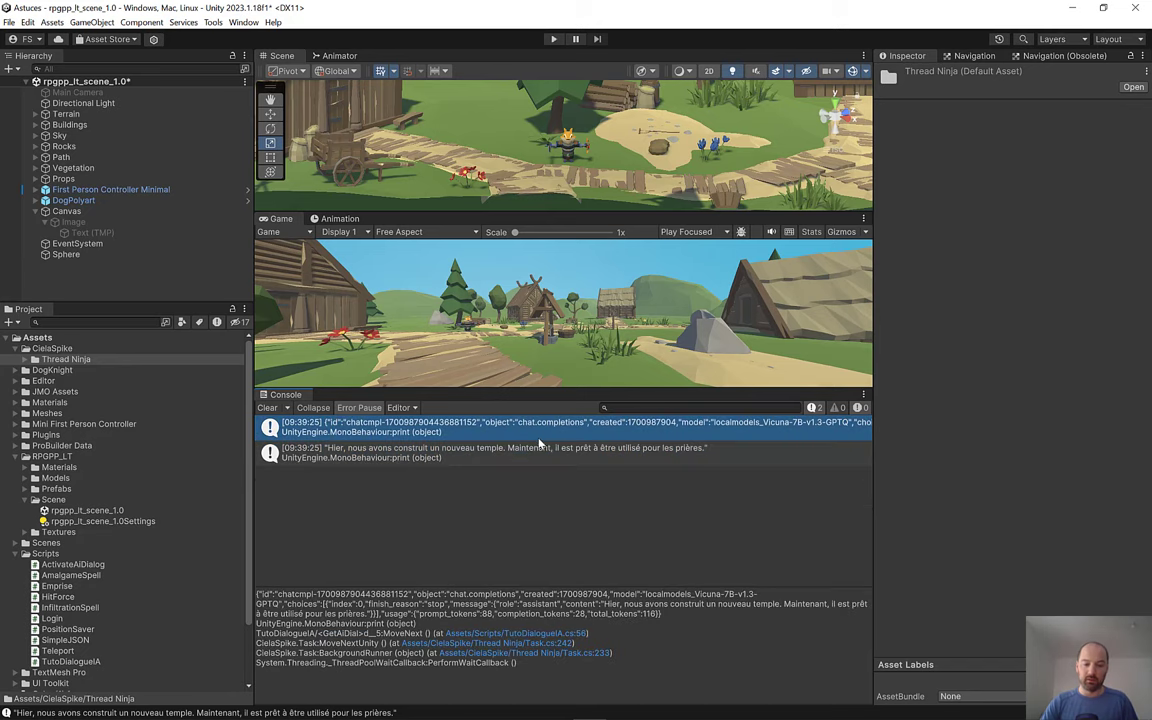